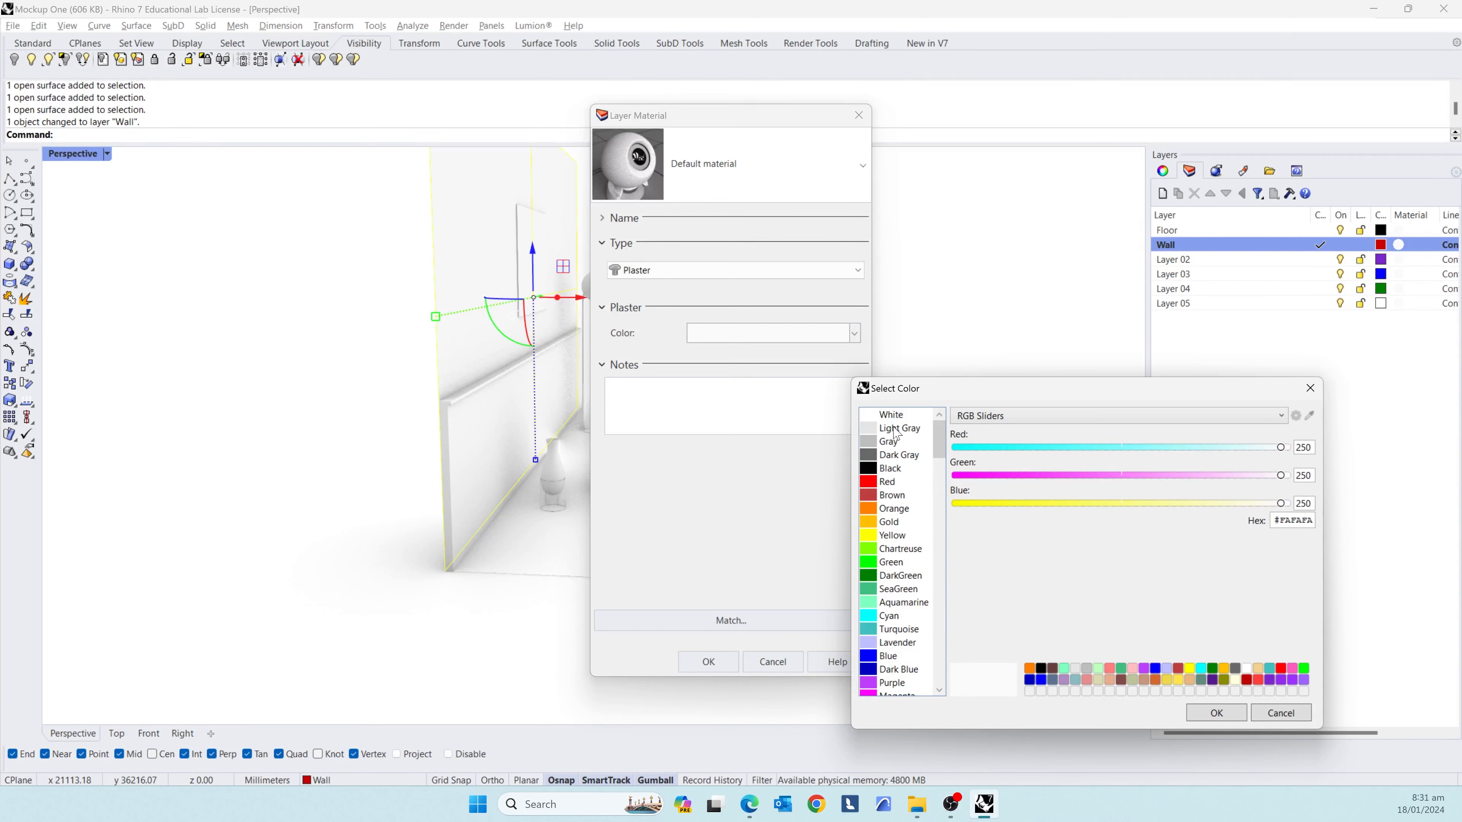
# - Give the Wall layer a light gray plaster material
pyautogui.click(897, 429)
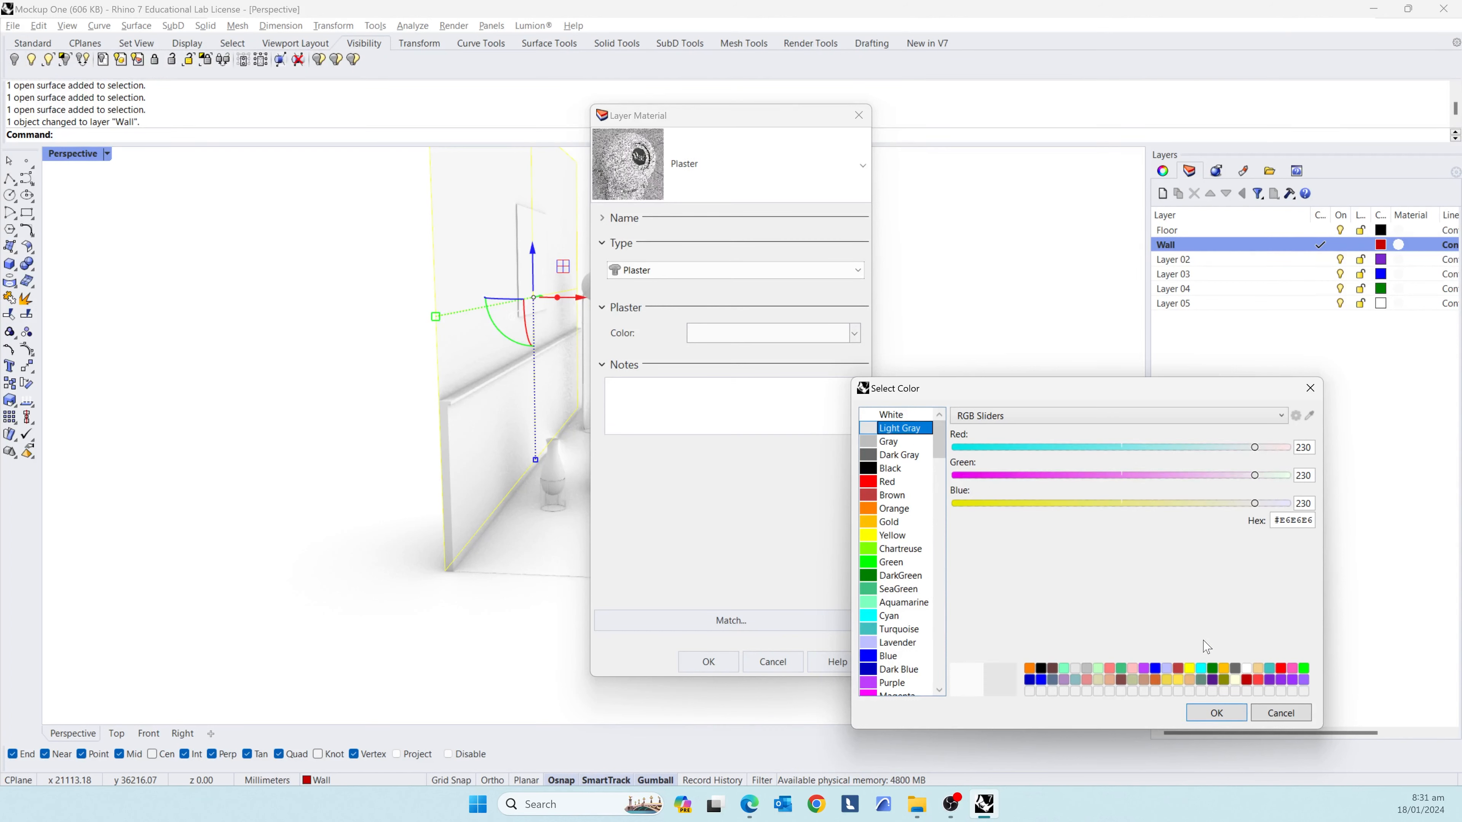
pyautogui.click(1216, 714)
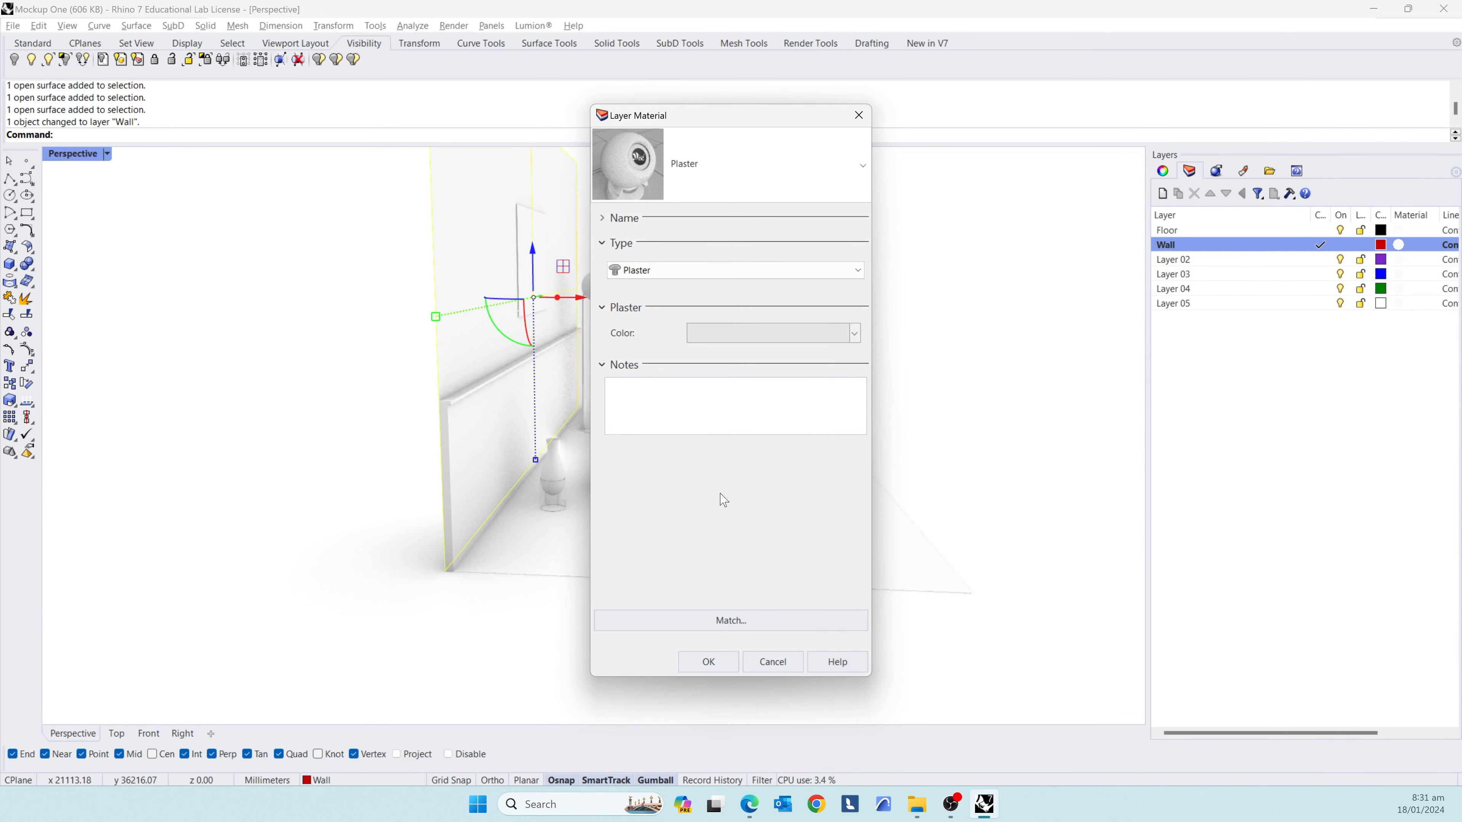
pyautogui.click(708, 661)
pyautogui.click(311, 389)
# - Rename Layer 02 as Wood and move the lower wall panel onto it
pyautogui.moveTo(580, 417); pyautogui.dragTo(425, 398, button='right')
pyautogui.scroll(-4, 421, 489)
pyautogui.scroll(4, 720, 372)
pyautogui.moveTo(724, 376); pyautogui.dragTo(633, 375, button='right')
pyautogui.scroll(3, 599, 415)
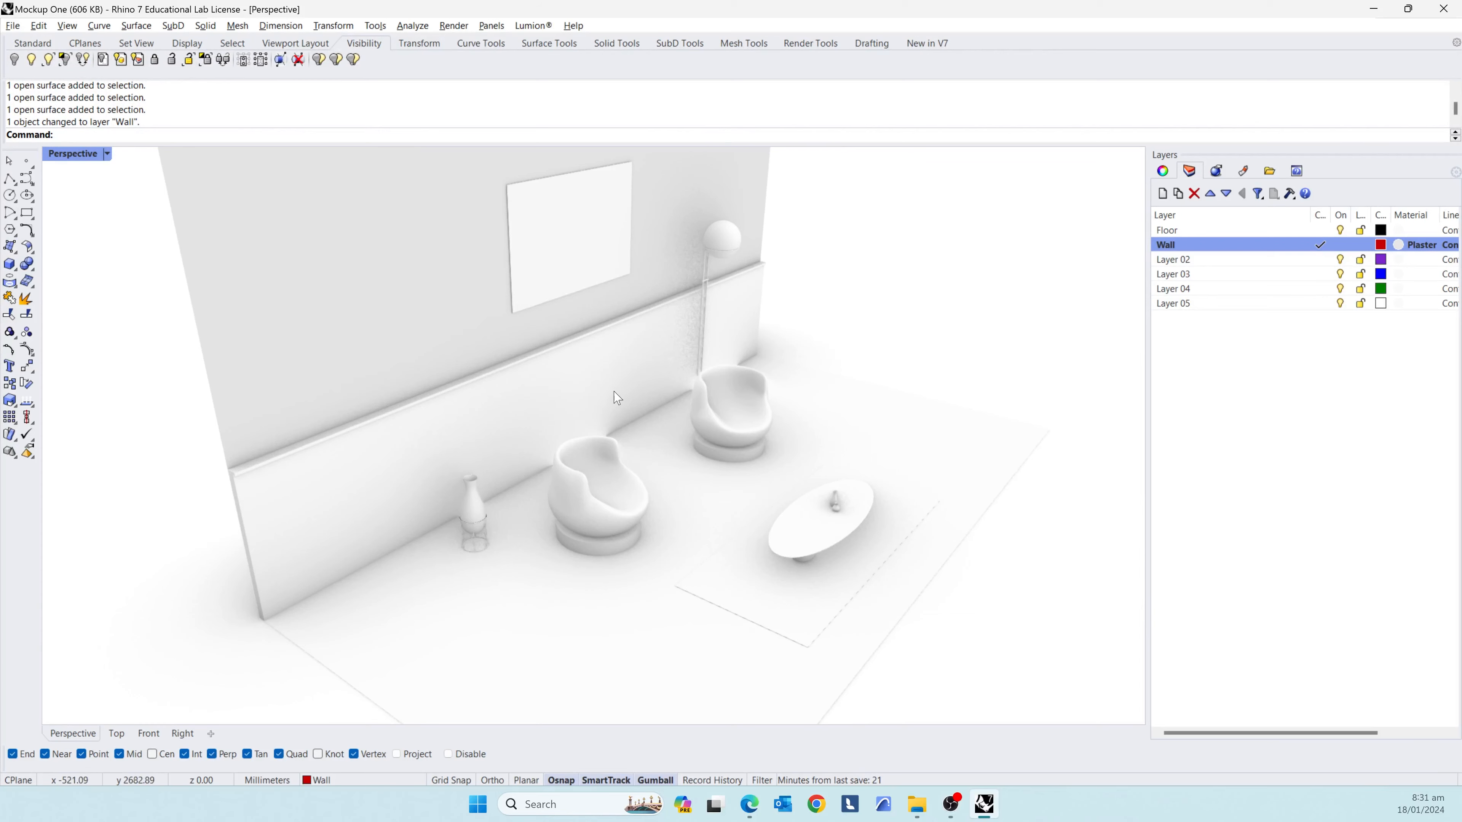
pyautogui.scroll(-3, 567, 419)
pyautogui.scroll(6, 548, 412)
pyautogui.click(539, 477)
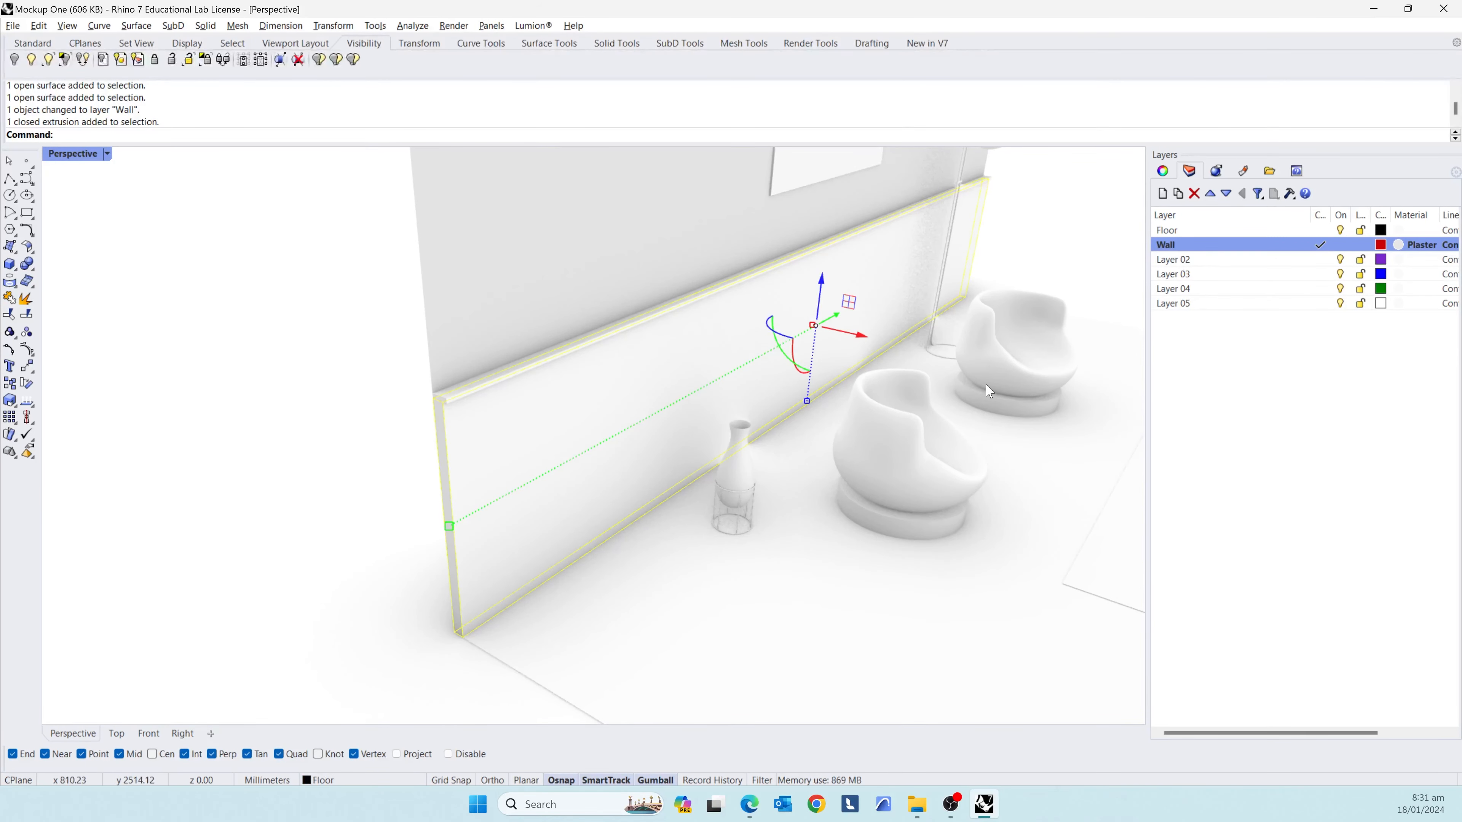
pyautogui.doubleClick(1182, 263)
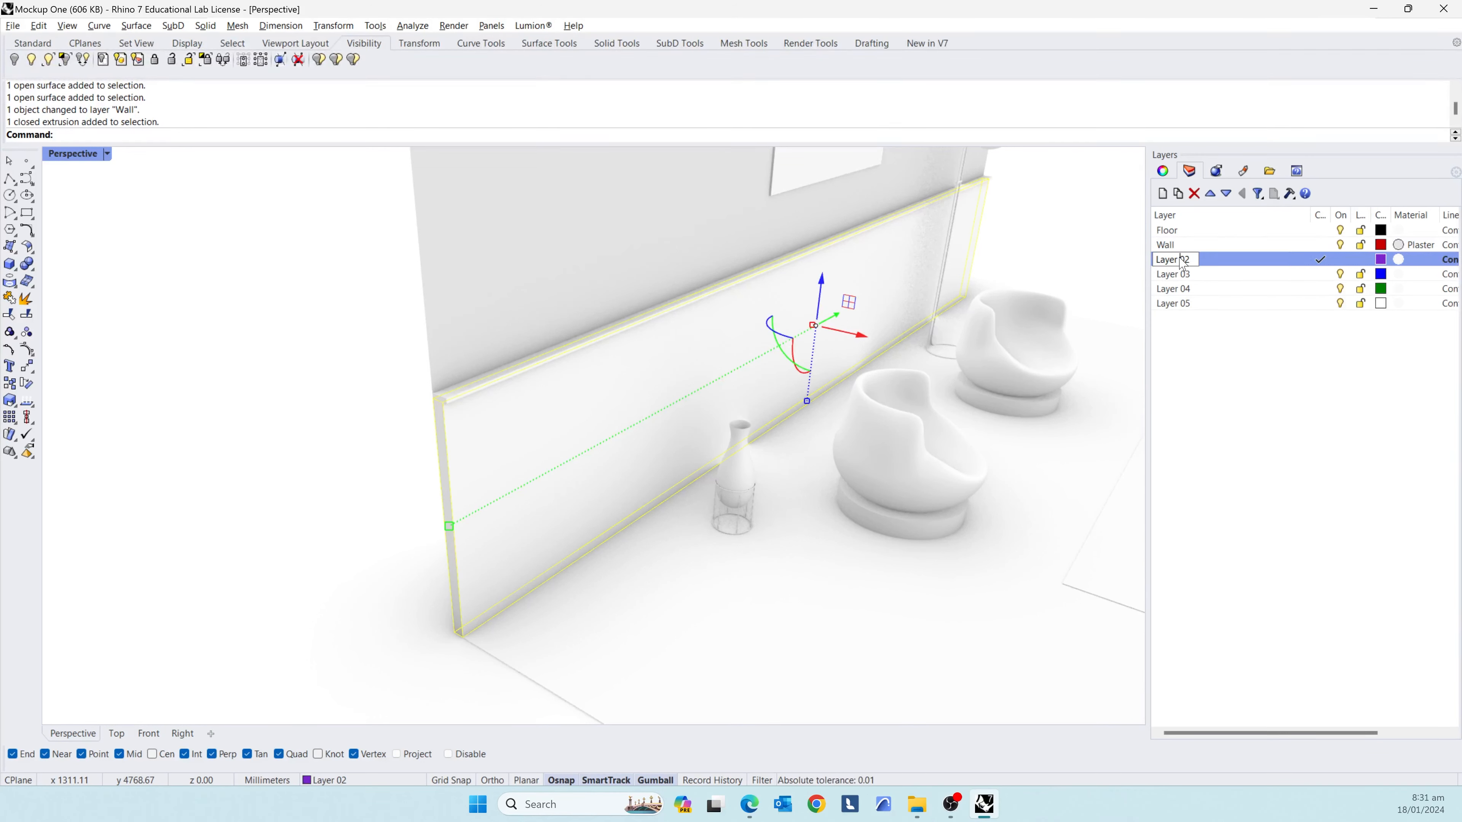
pyautogui.moveTo(1195, 260); pyautogui.dragTo(1123, 264)
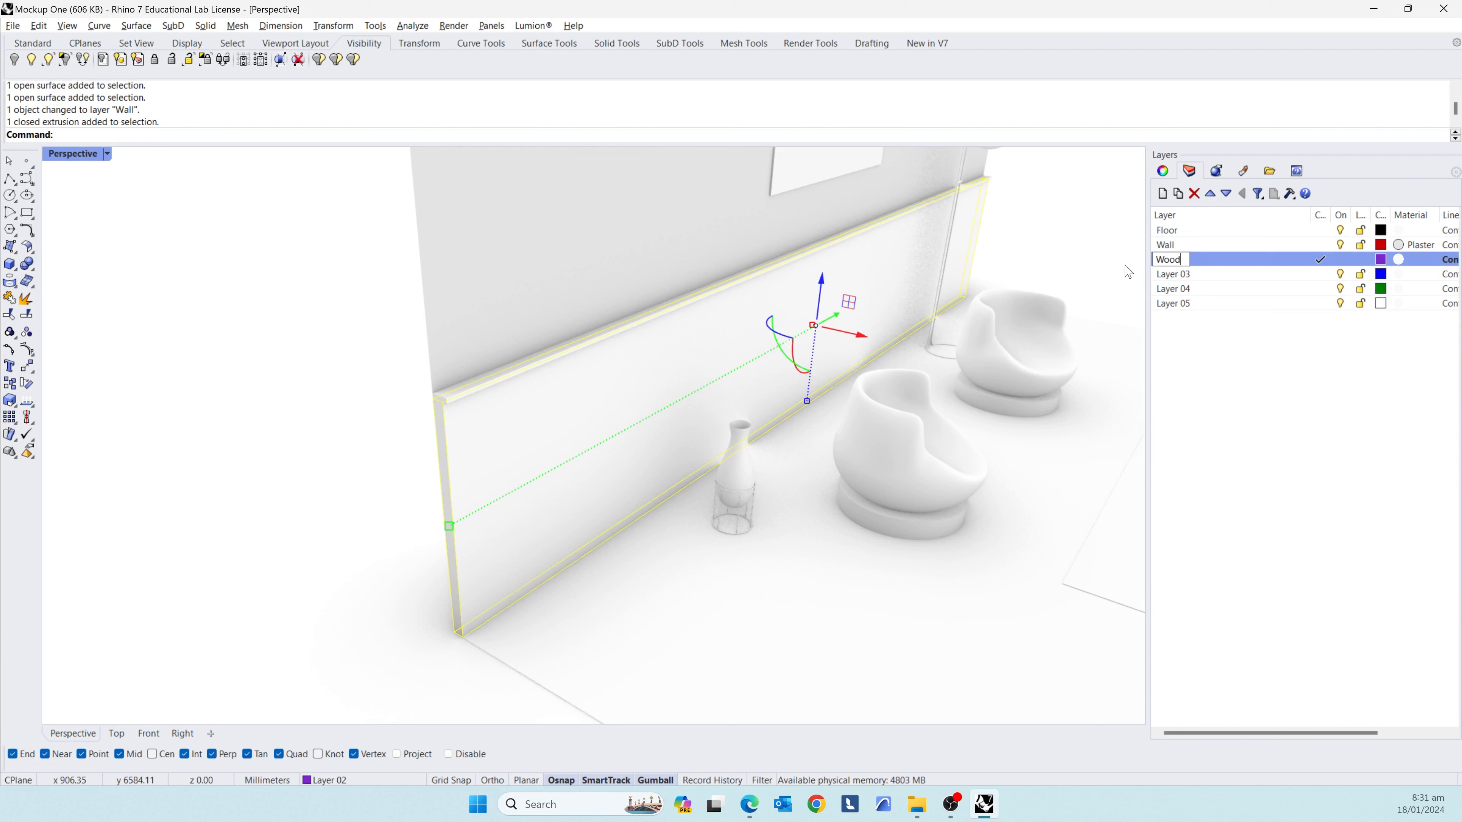
pyautogui.click(1293, 436)
pyautogui.rightClick(1241, 264)
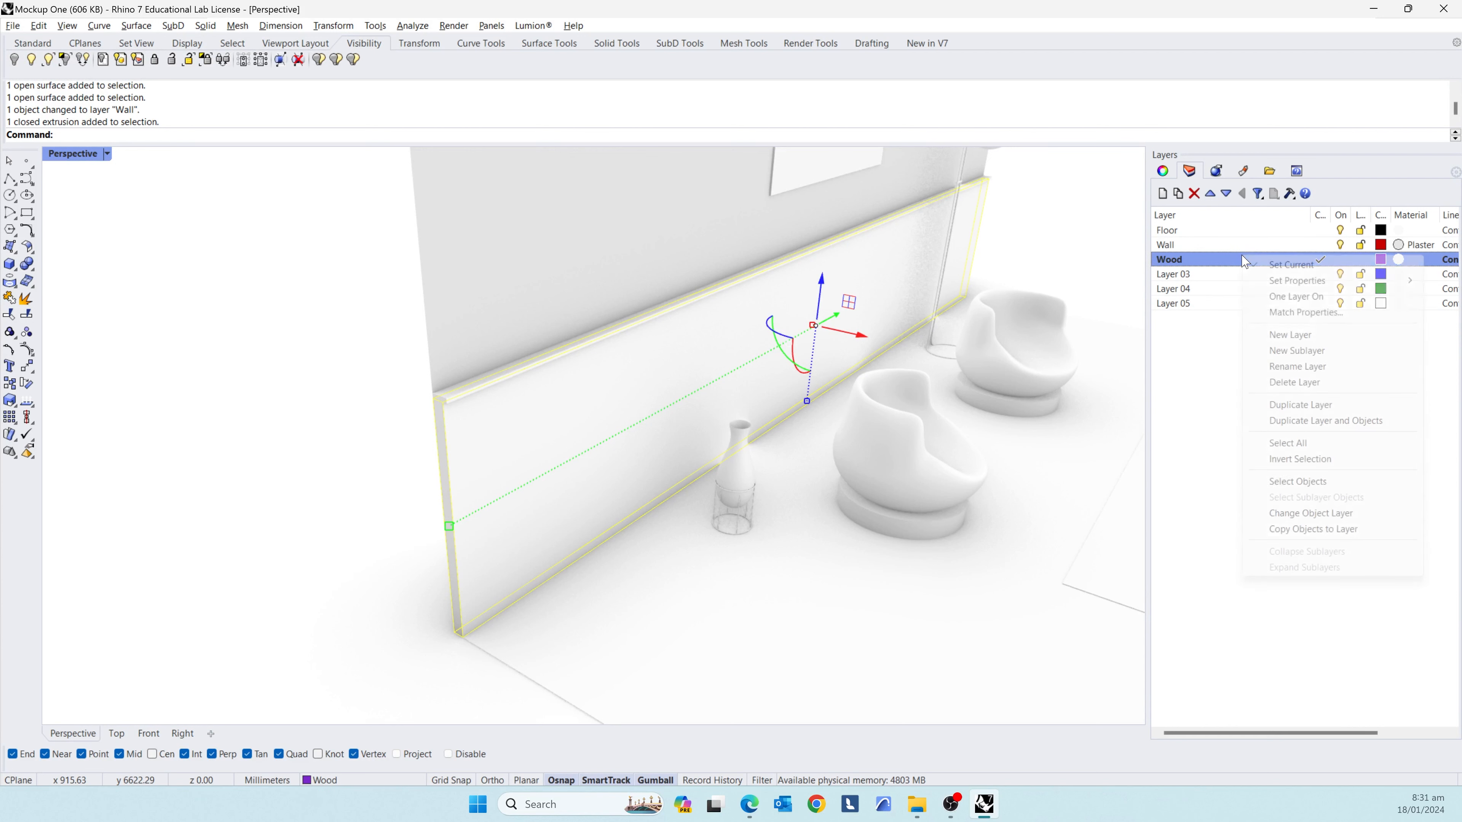
pyautogui.click(1393, 514)
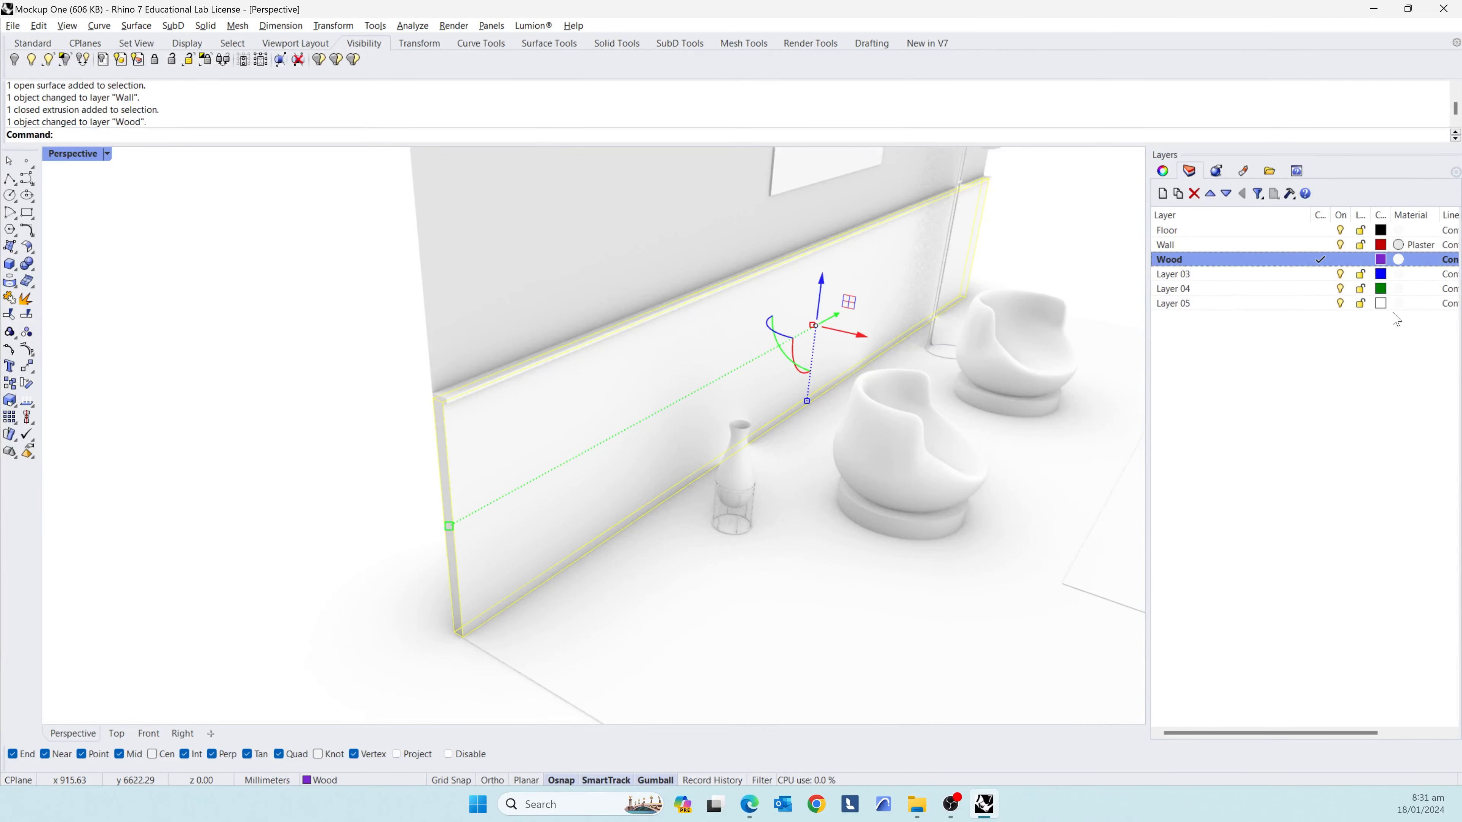
# - Assign a brown plaster material to the Wood layer
pyautogui.click(1399, 261)
pyautogui.click(856, 332)
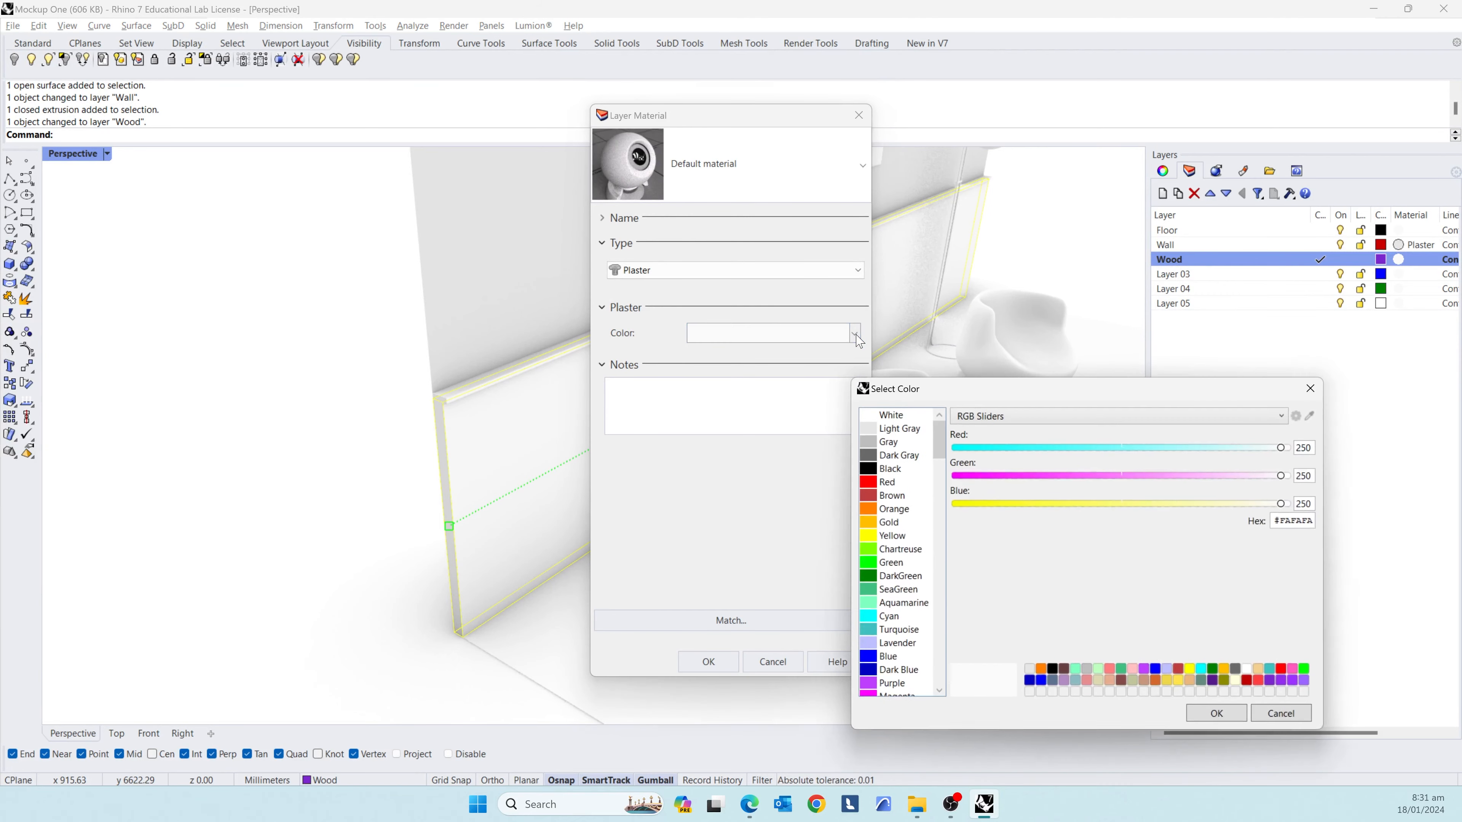
pyautogui.click(893, 496)
pyautogui.click(1216, 713)
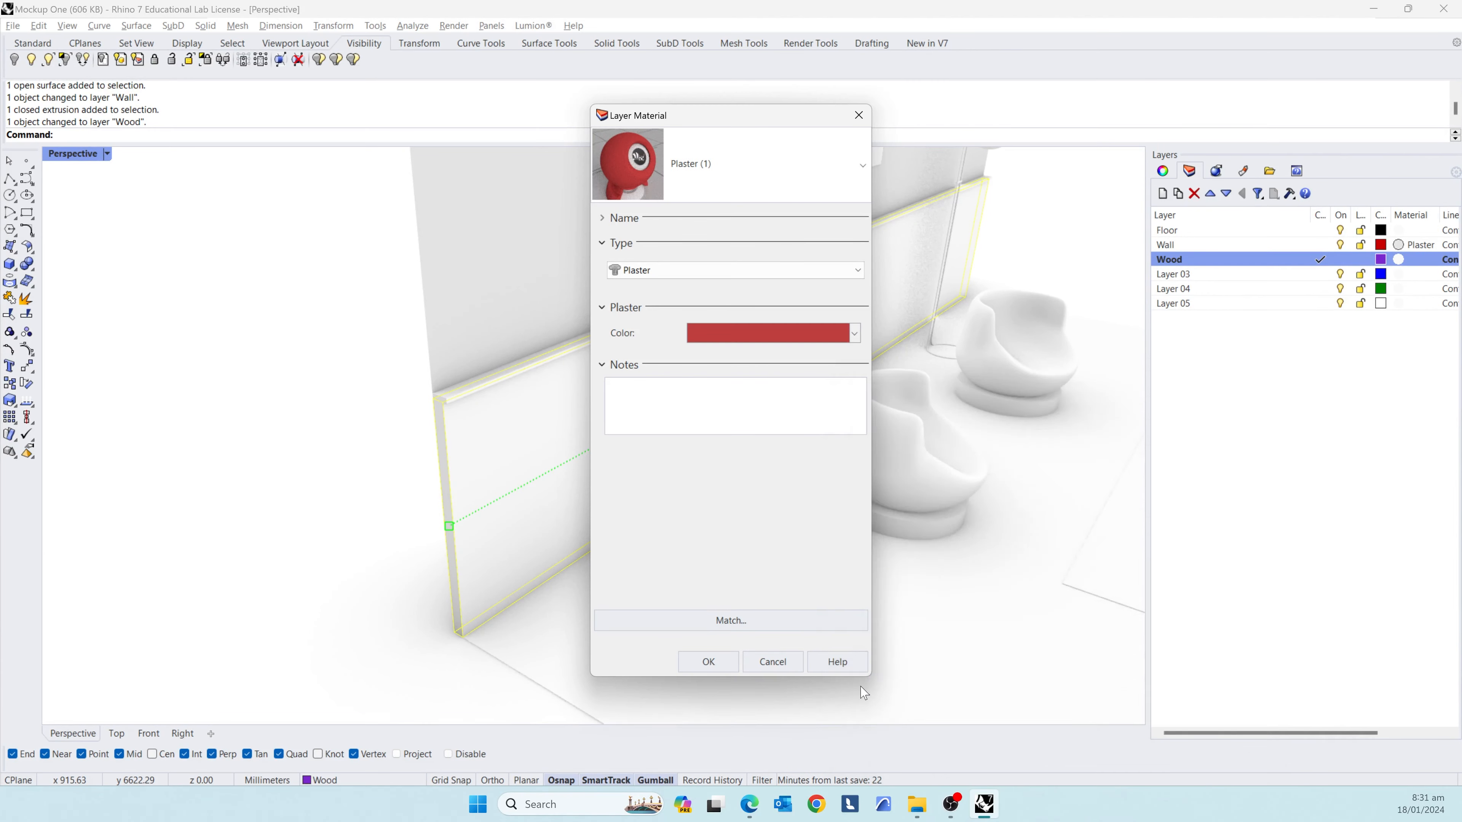
pyautogui.click(734, 670)
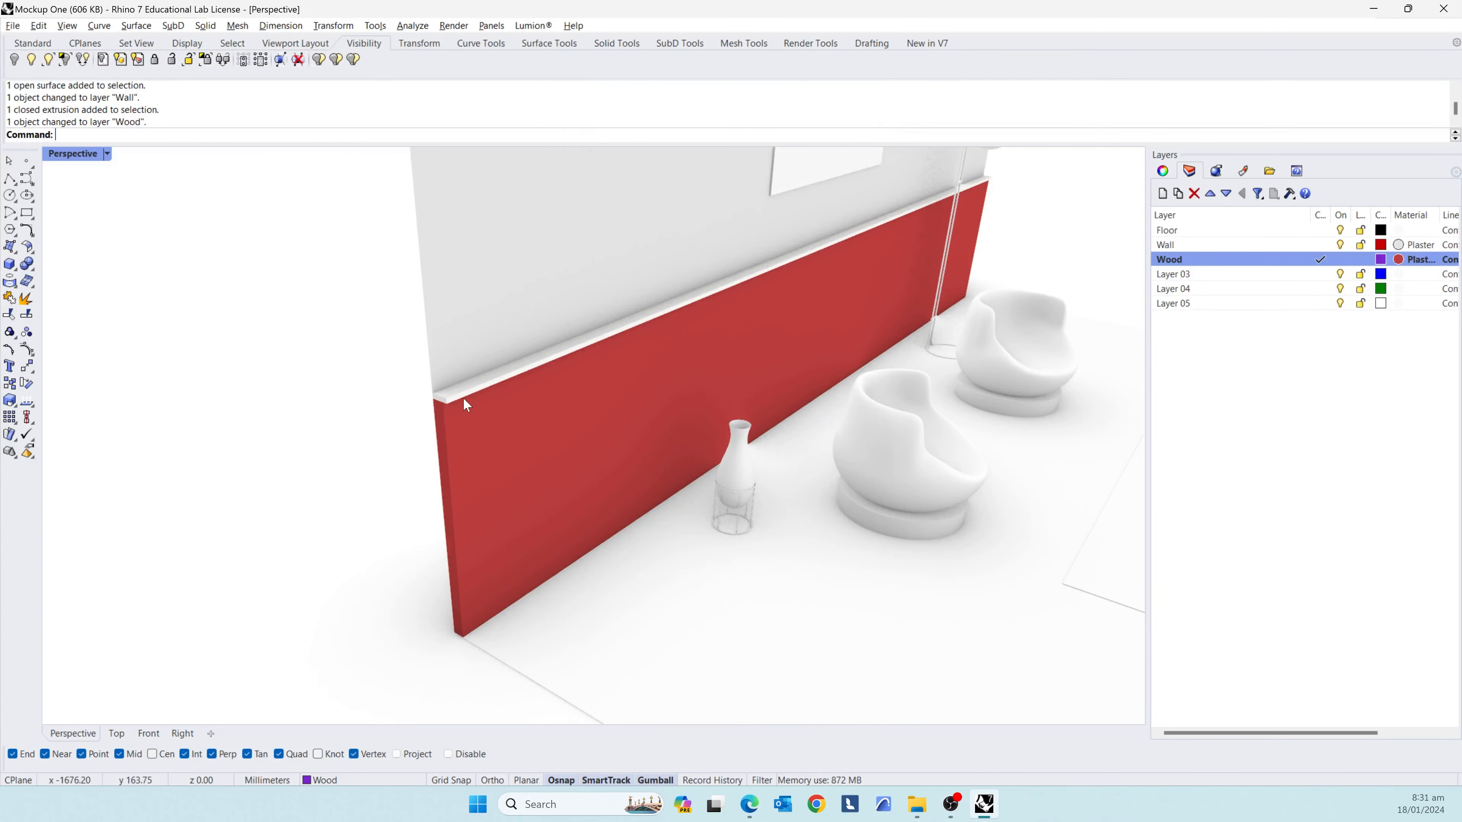
# - Rename Layer 03 as Shelf and move the ledge polysurface on top of the wood panel onto it
pyautogui.click(461, 395)
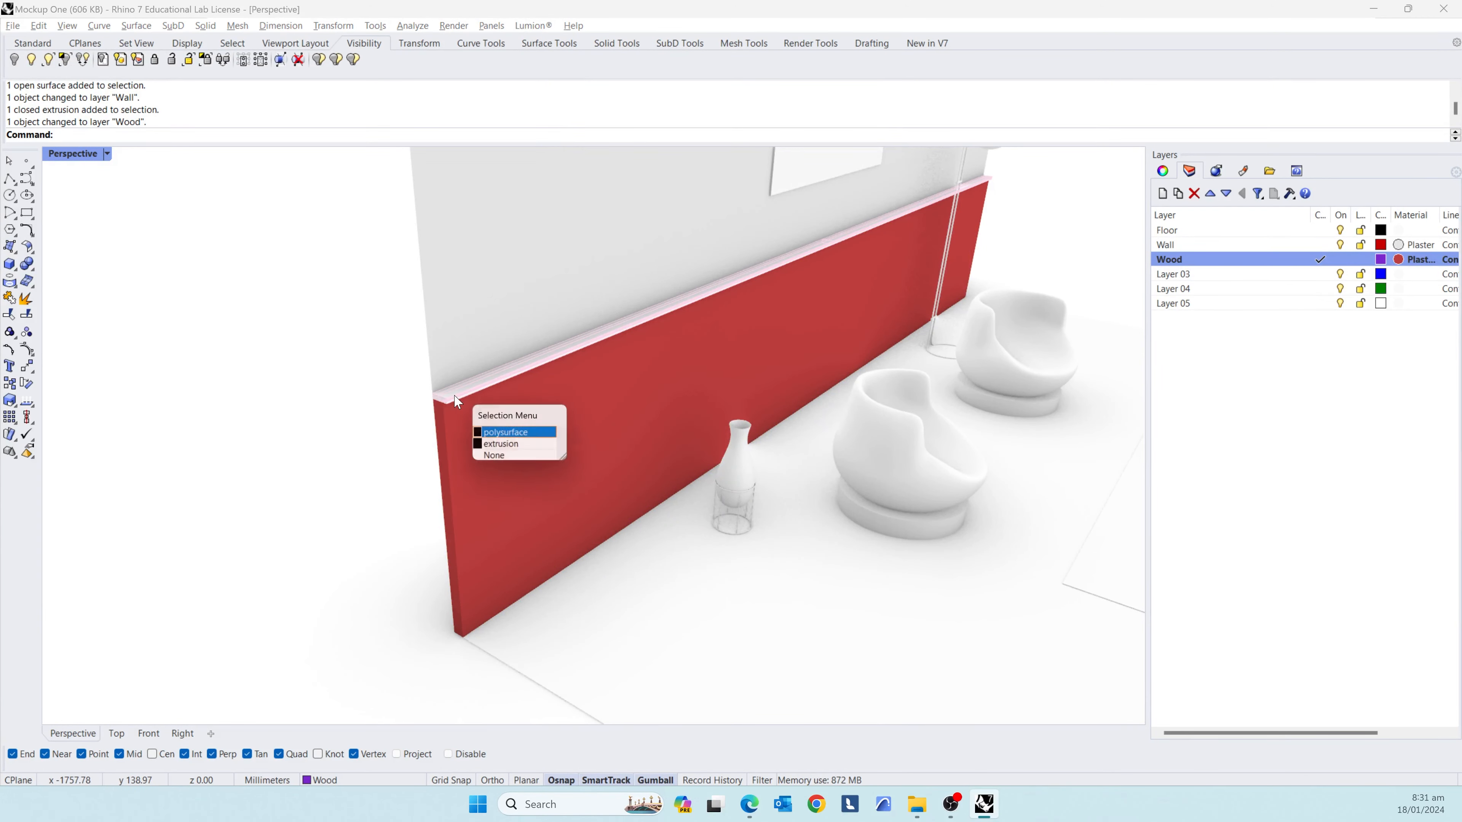
pyautogui.click(508, 436)
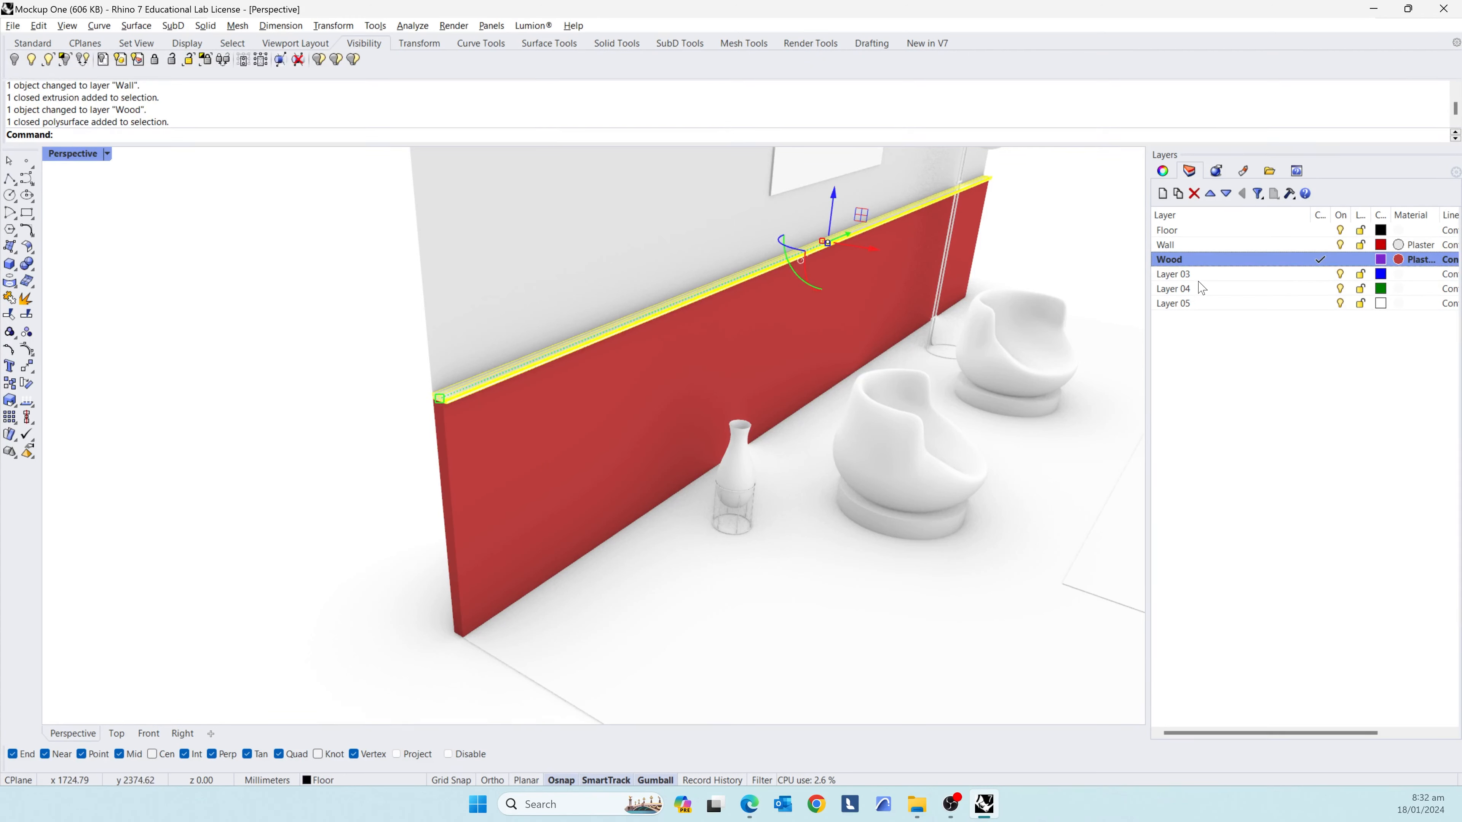
pyautogui.doubleClick(1188, 275)
pyautogui.click(1186, 275)
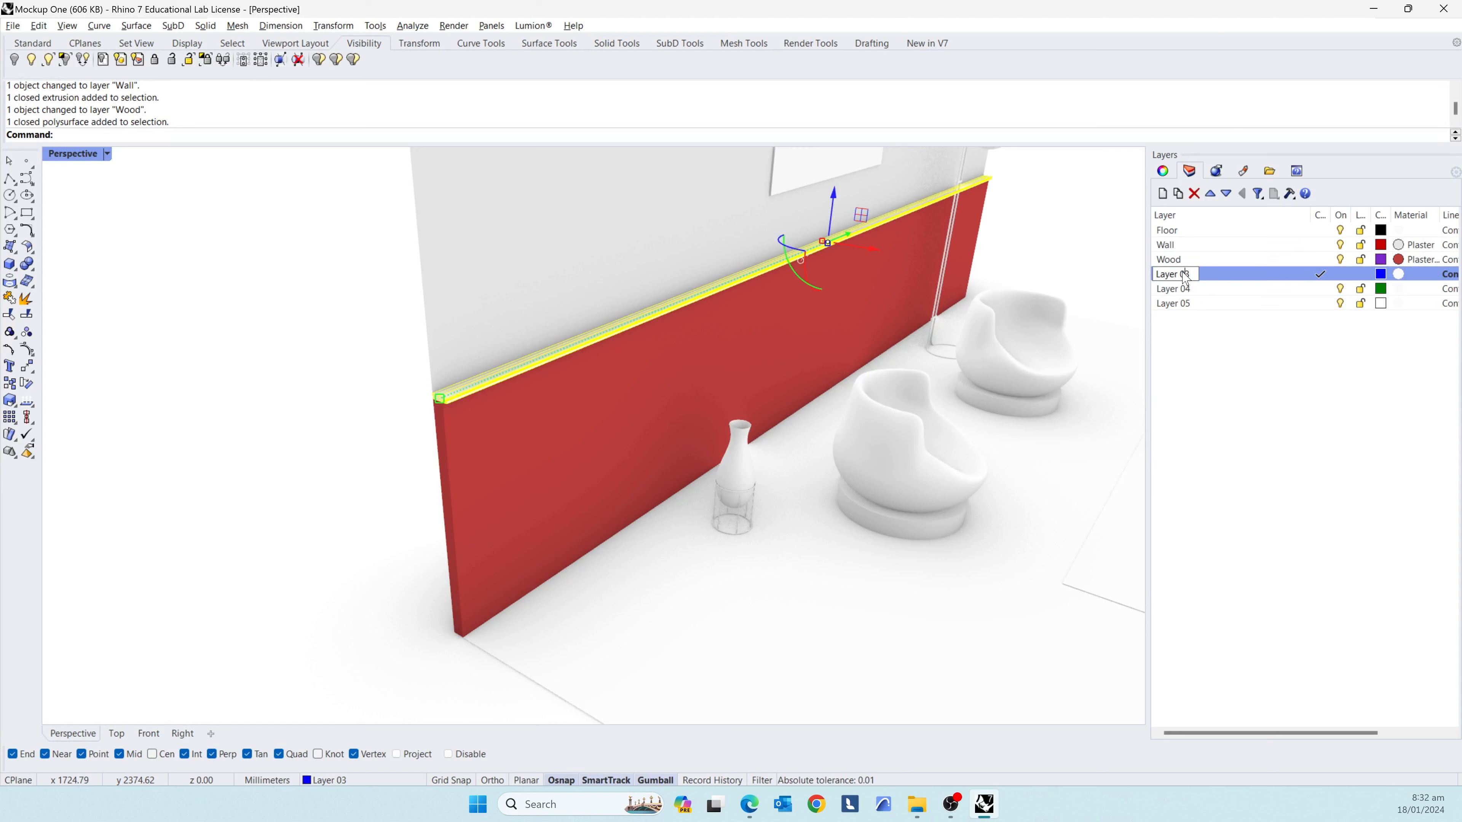
pyautogui.moveTo(1195, 273); pyautogui.dragTo(1107, 274)
pyautogui.press('Return')
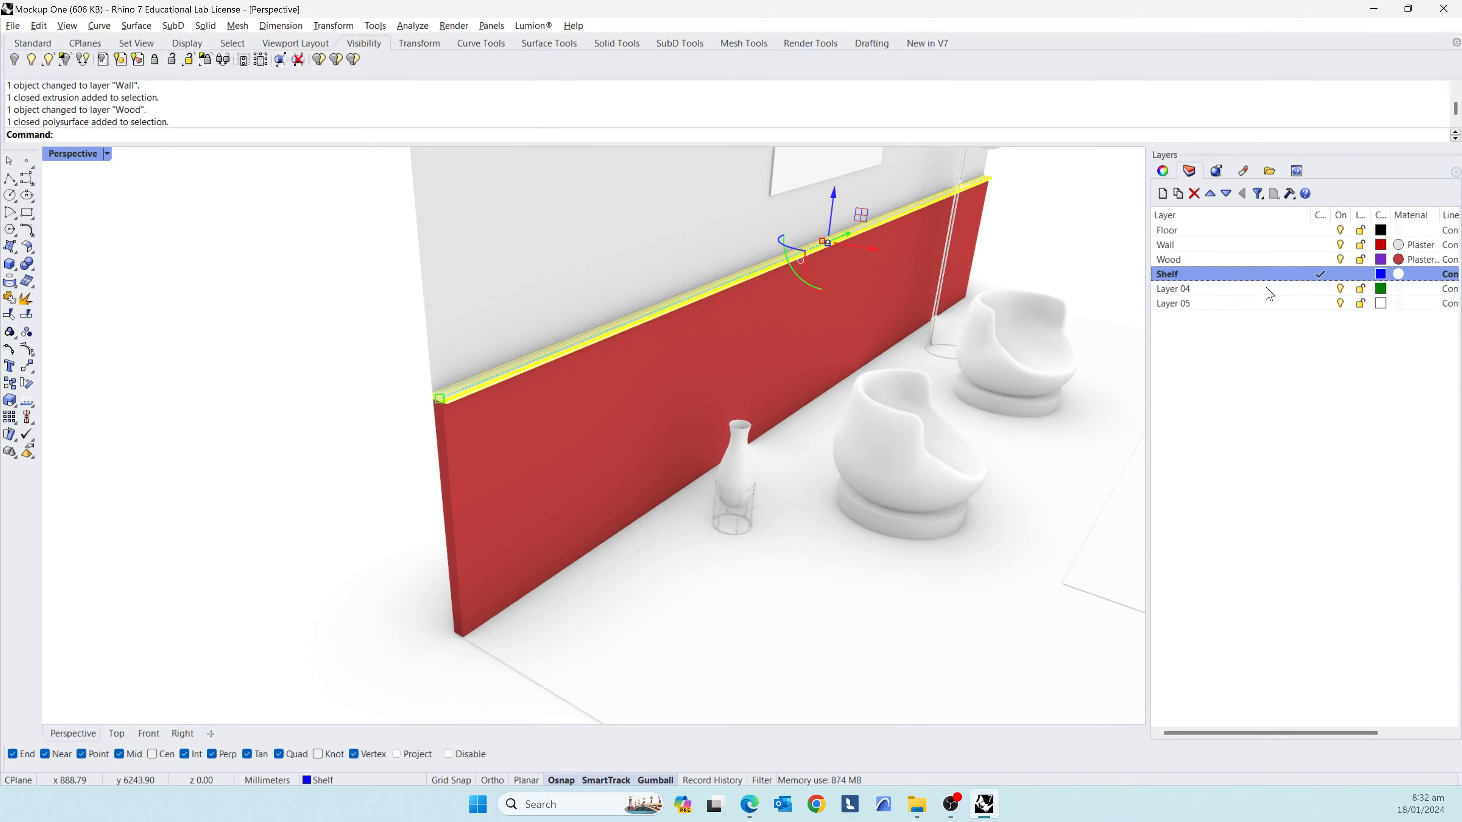
pyautogui.rightClick(1264, 276)
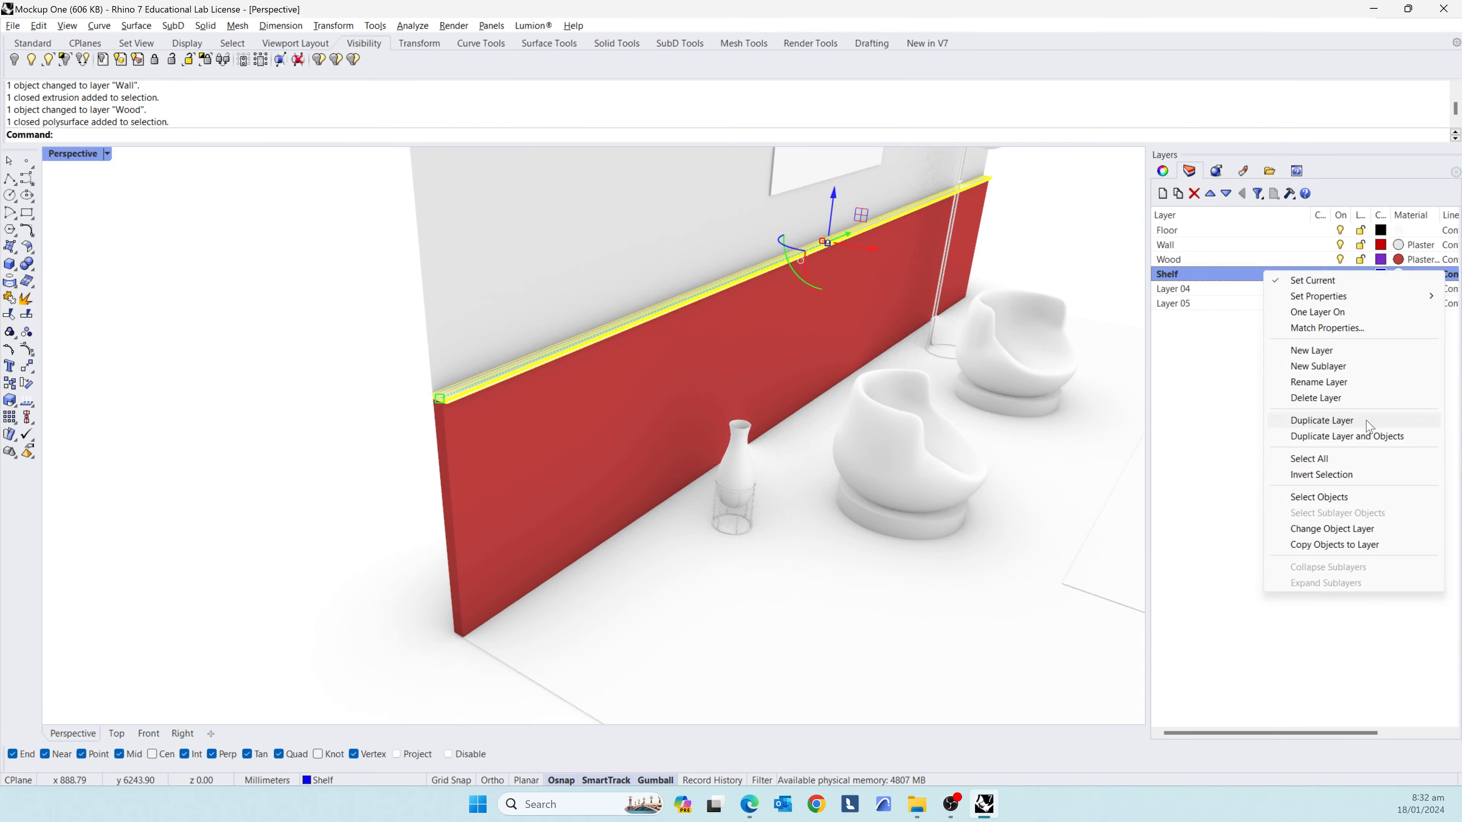
pyautogui.click(1347, 530)
# - Assign a lavender plaster material to the Shelf layer
pyautogui.click(1398, 275)
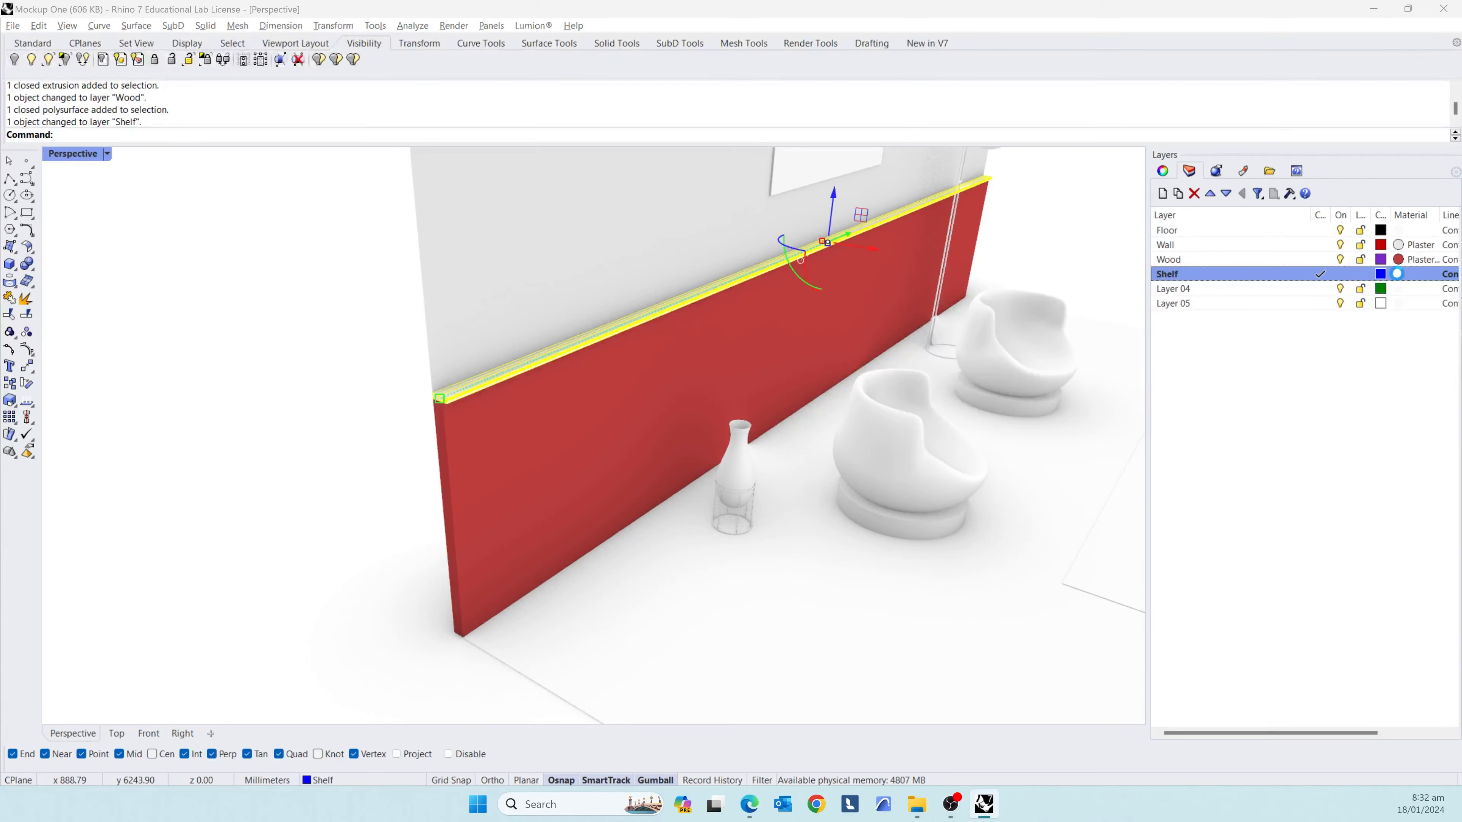
pyautogui.click(854, 333)
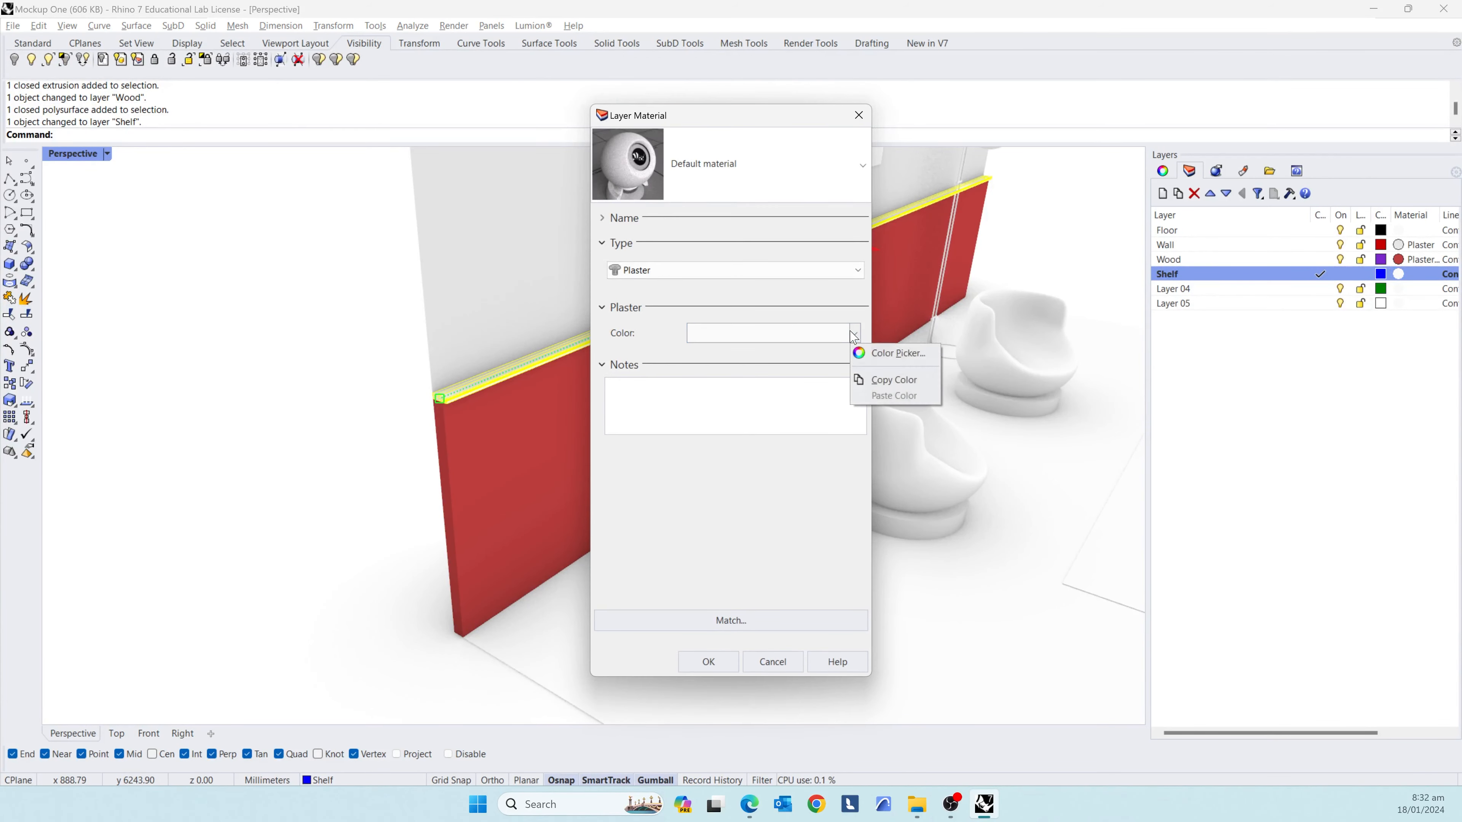
pyautogui.click(886, 353)
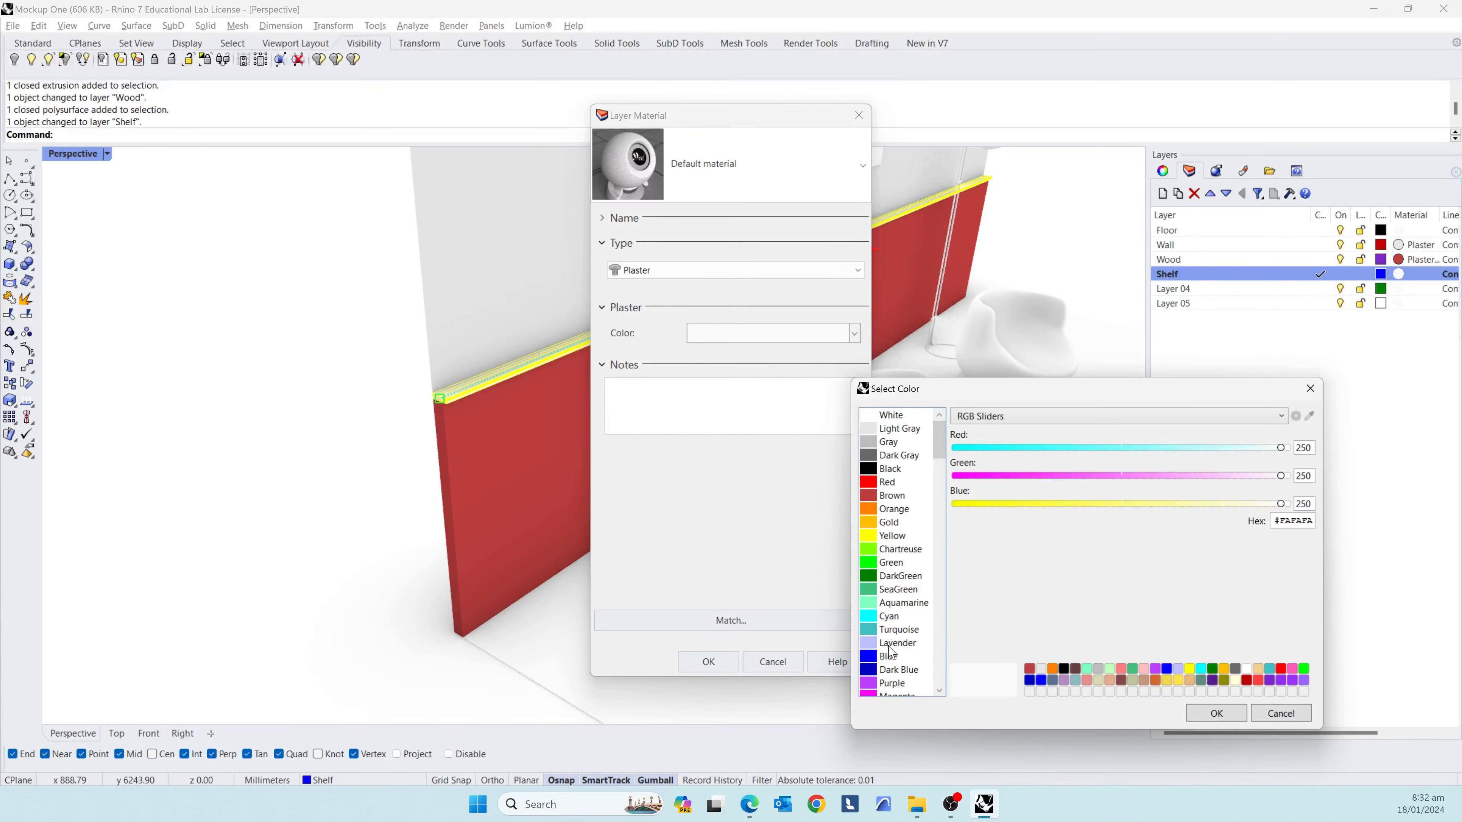
pyautogui.click(897, 645)
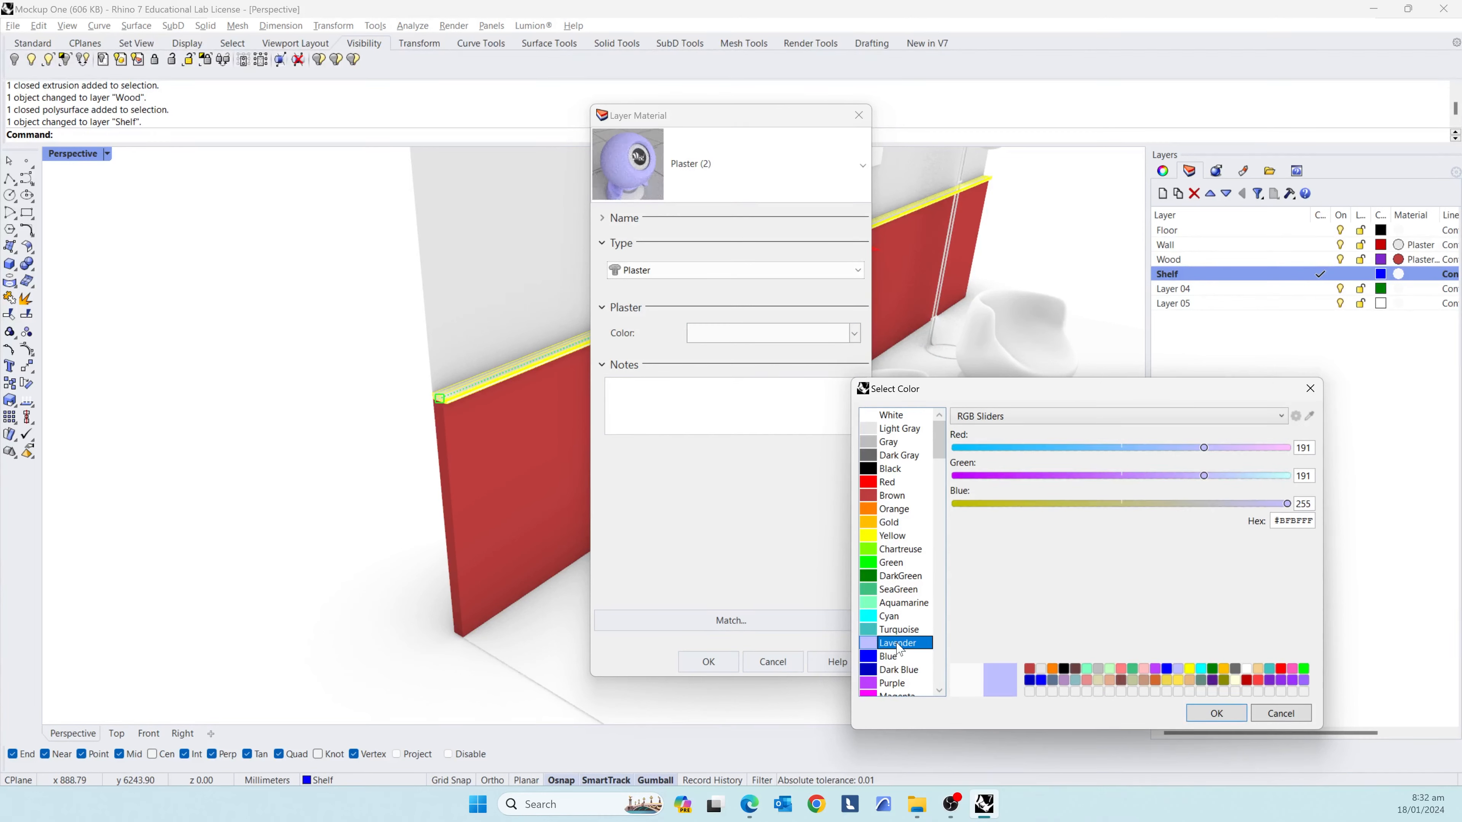
pyautogui.press('Return')
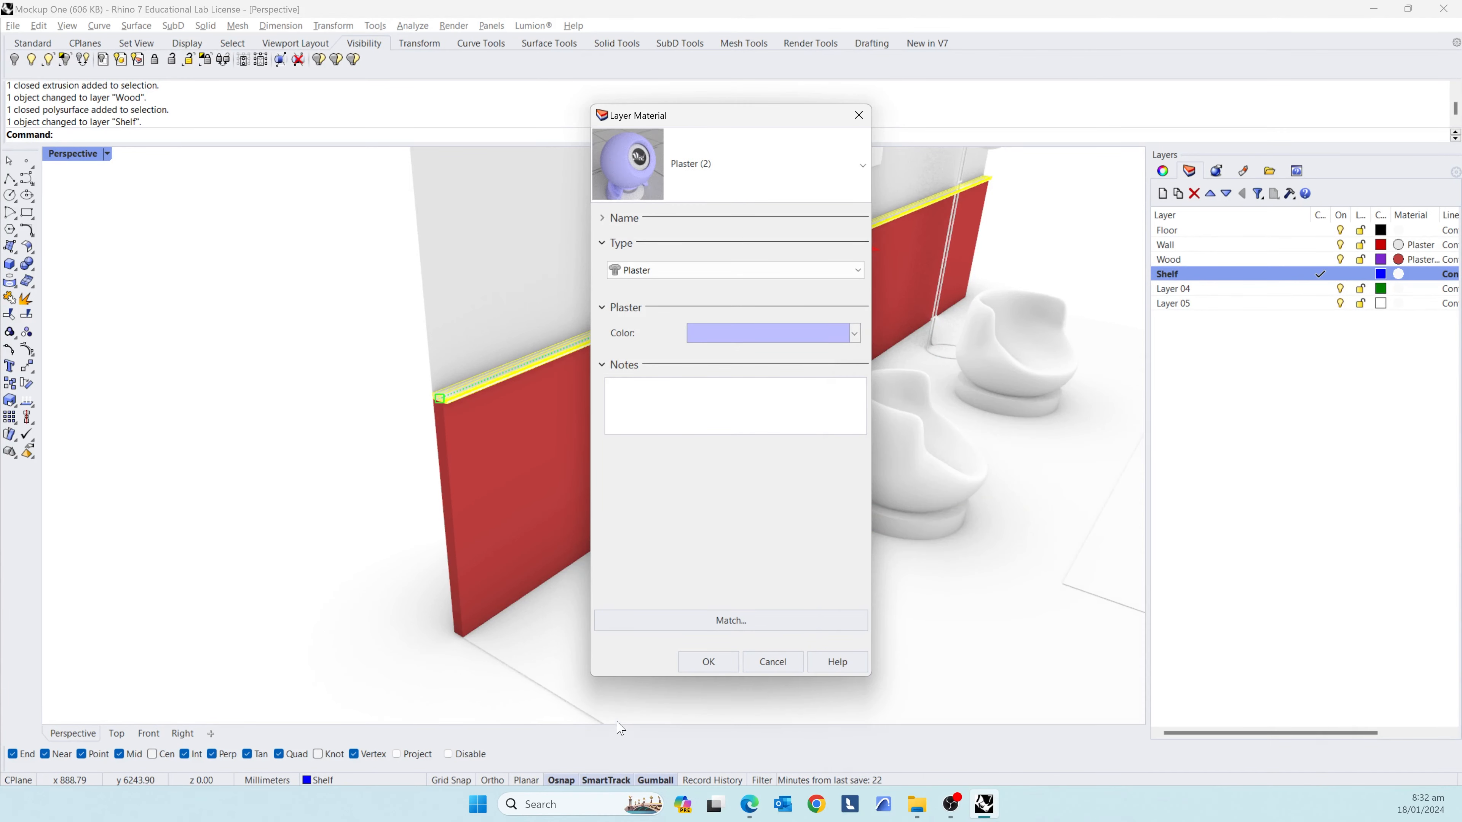
pyautogui.click(709, 668)
pyautogui.click(321, 579)
# - Select the small extruded strip recessed under the shelf and rename Layer 04 as Light for it
pyautogui.scroll(-6, 731, 557)
pyautogui.scroll(10, 636, 496)
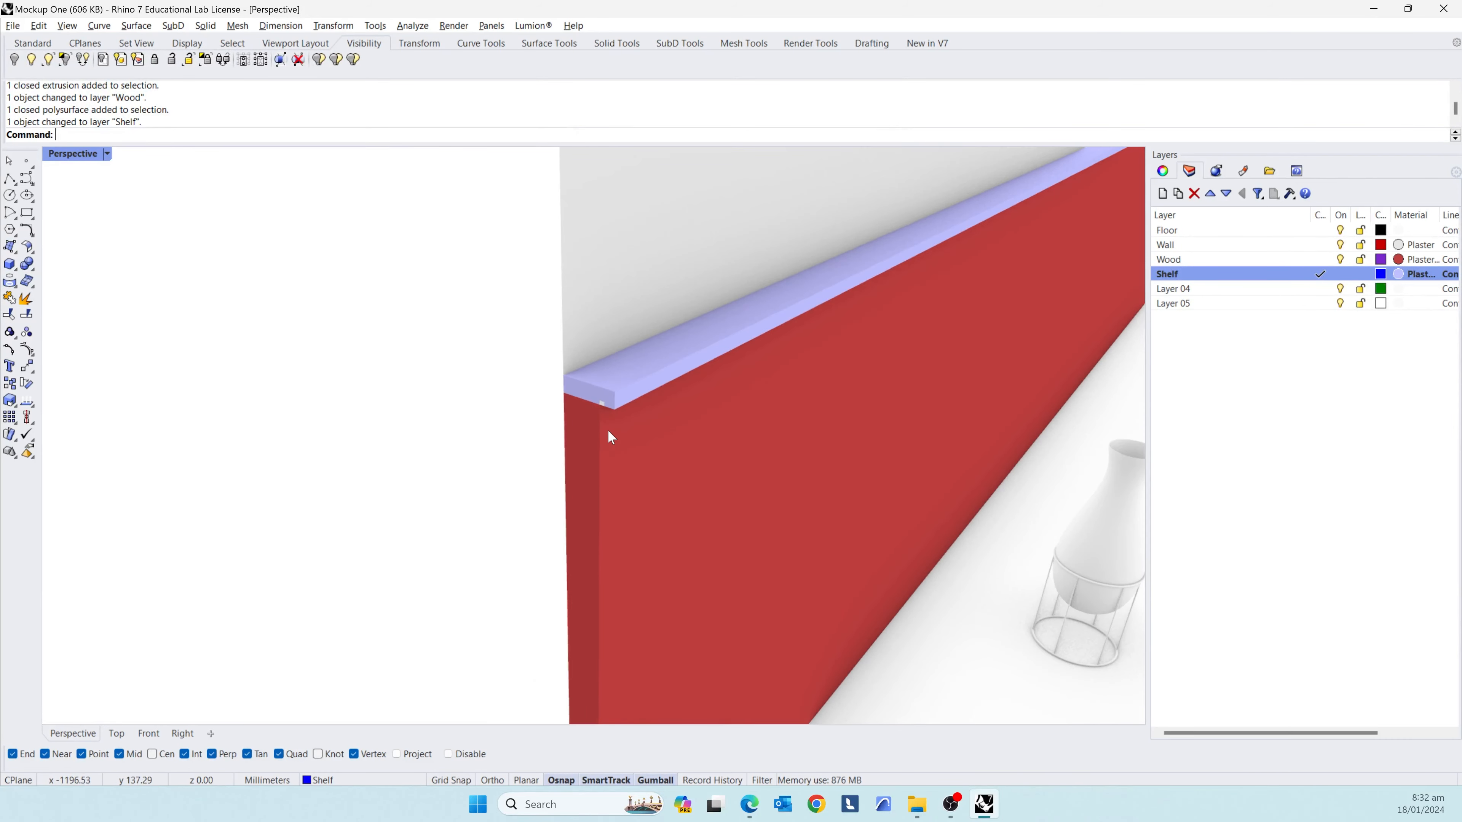
pyautogui.scroll(-8, 608, 430)
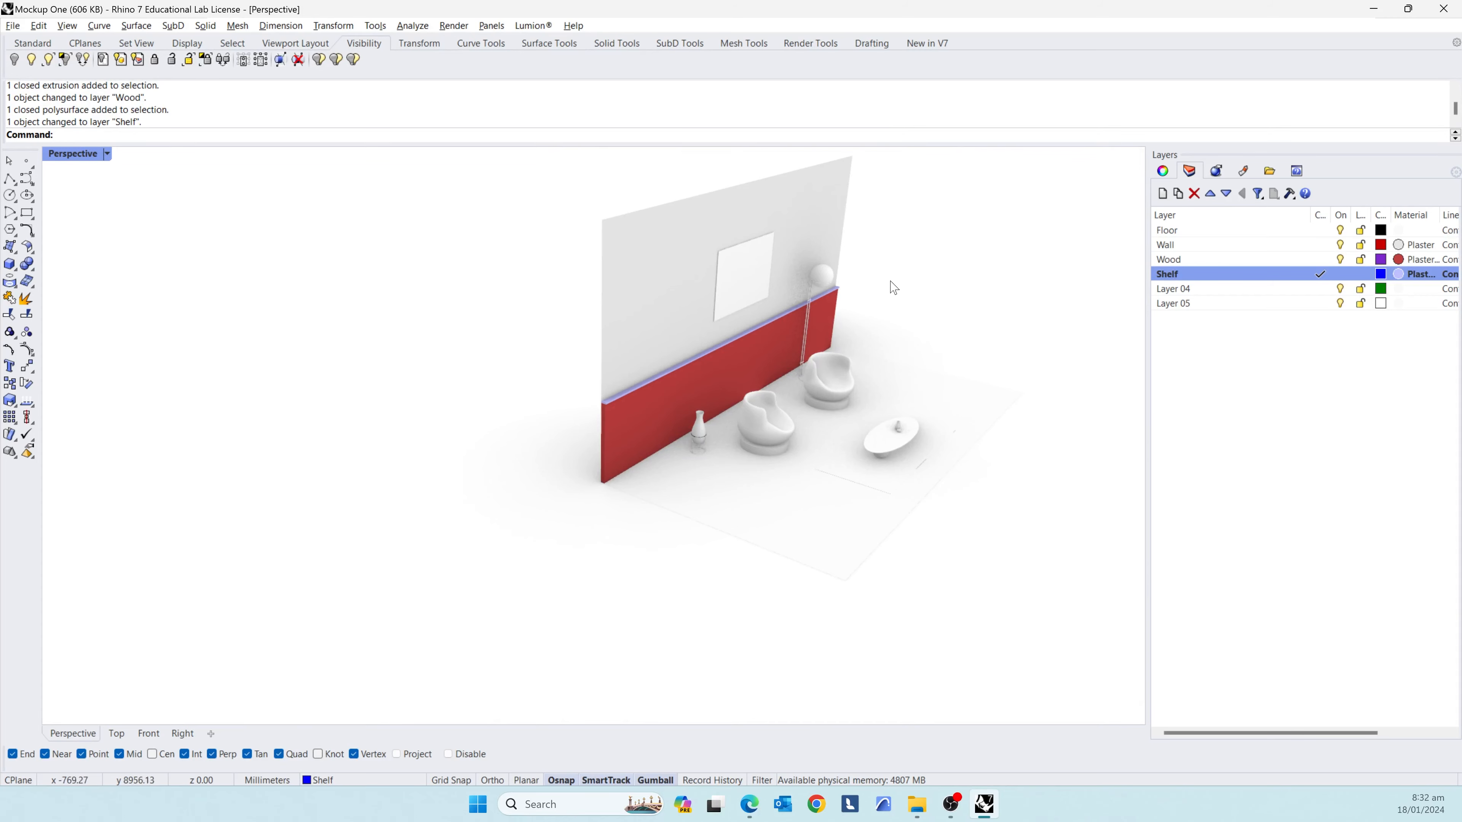
pyautogui.scroll(12, 593, 401)
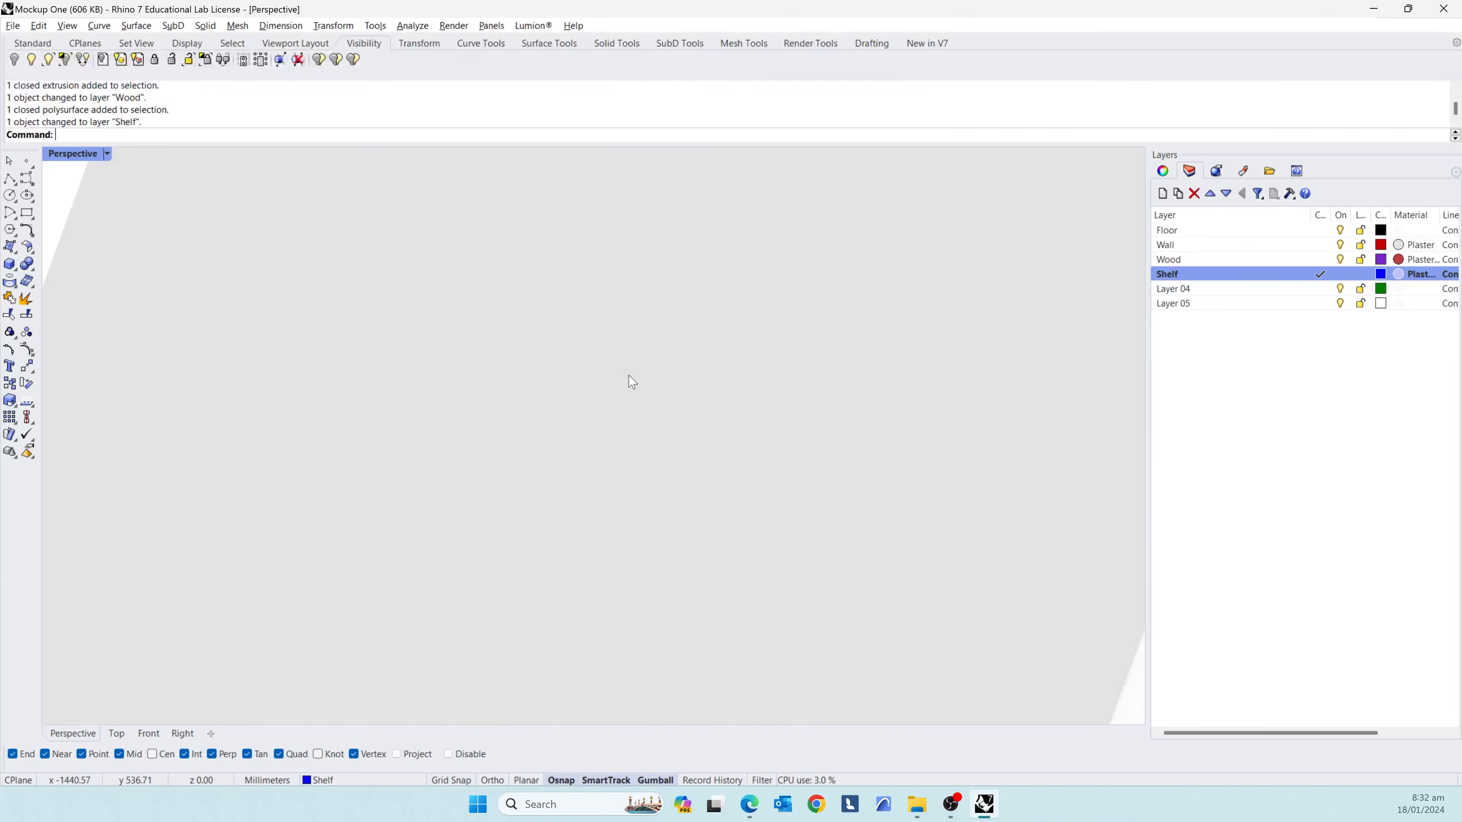
pyautogui.scroll(-3, 628, 386)
pyautogui.click(609, 396)
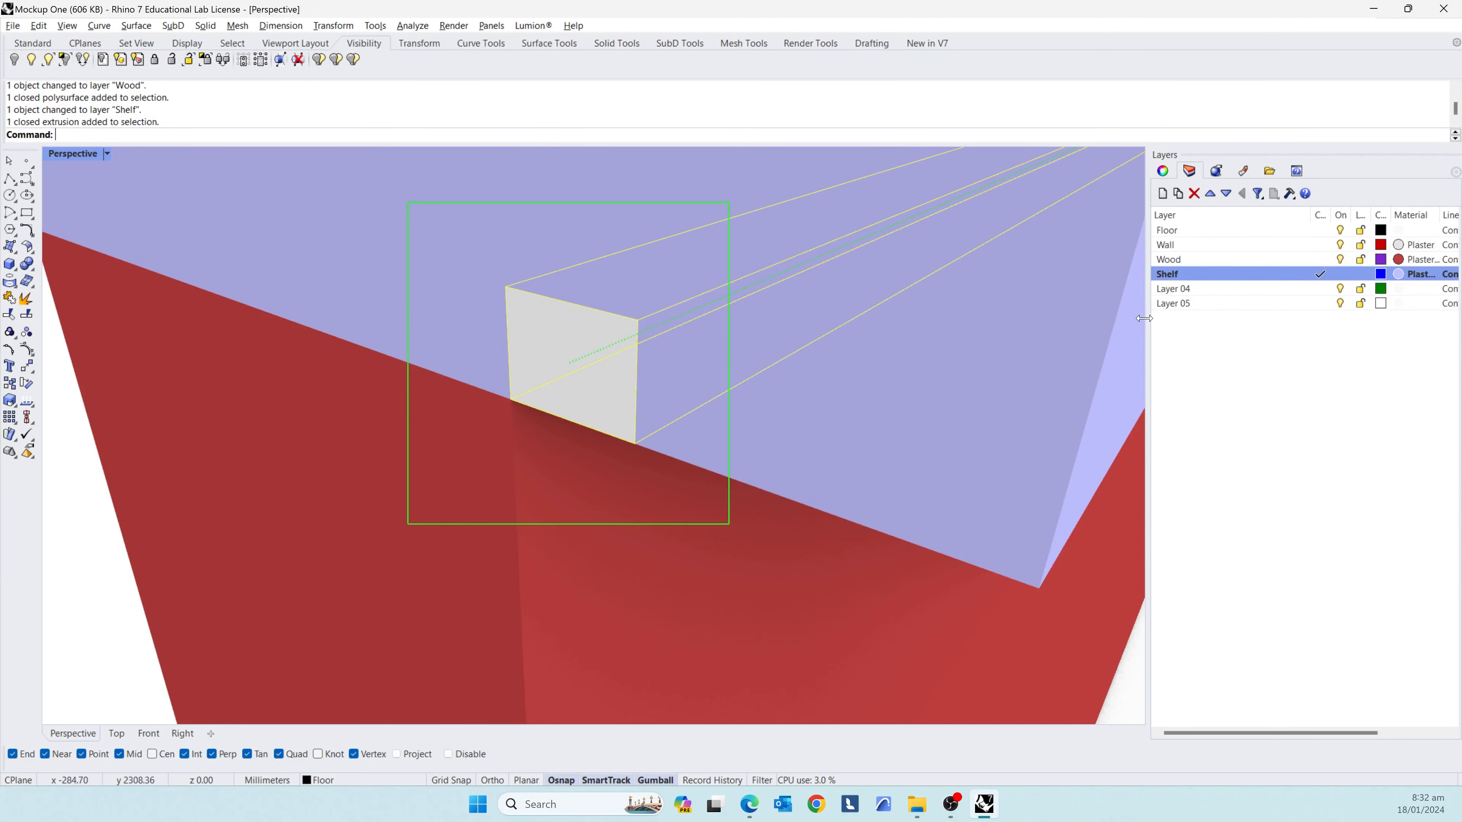
pyautogui.doubleClick(1197, 292)
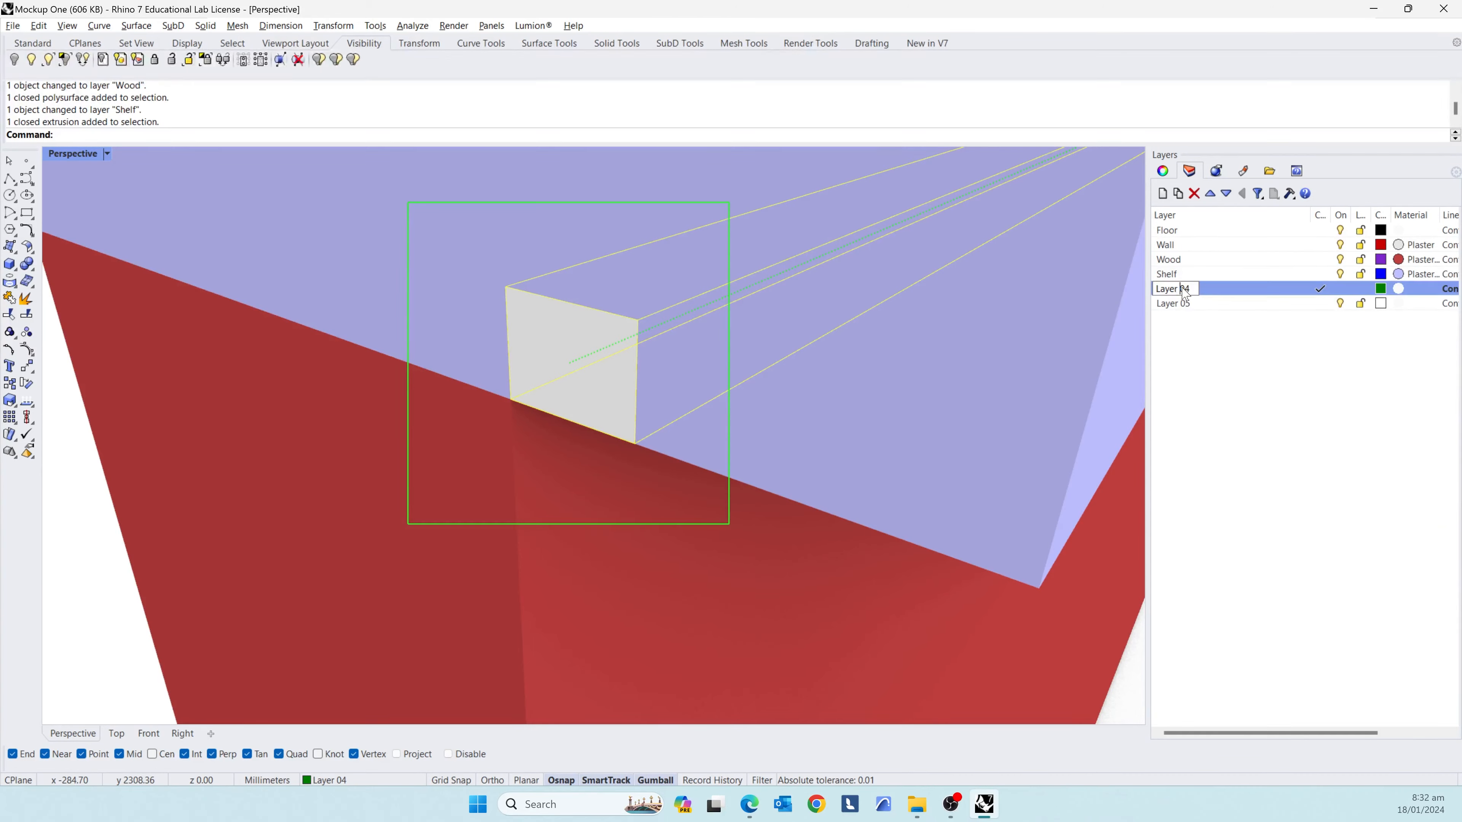
pyautogui.write('Light')
pyautogui.press('Return')
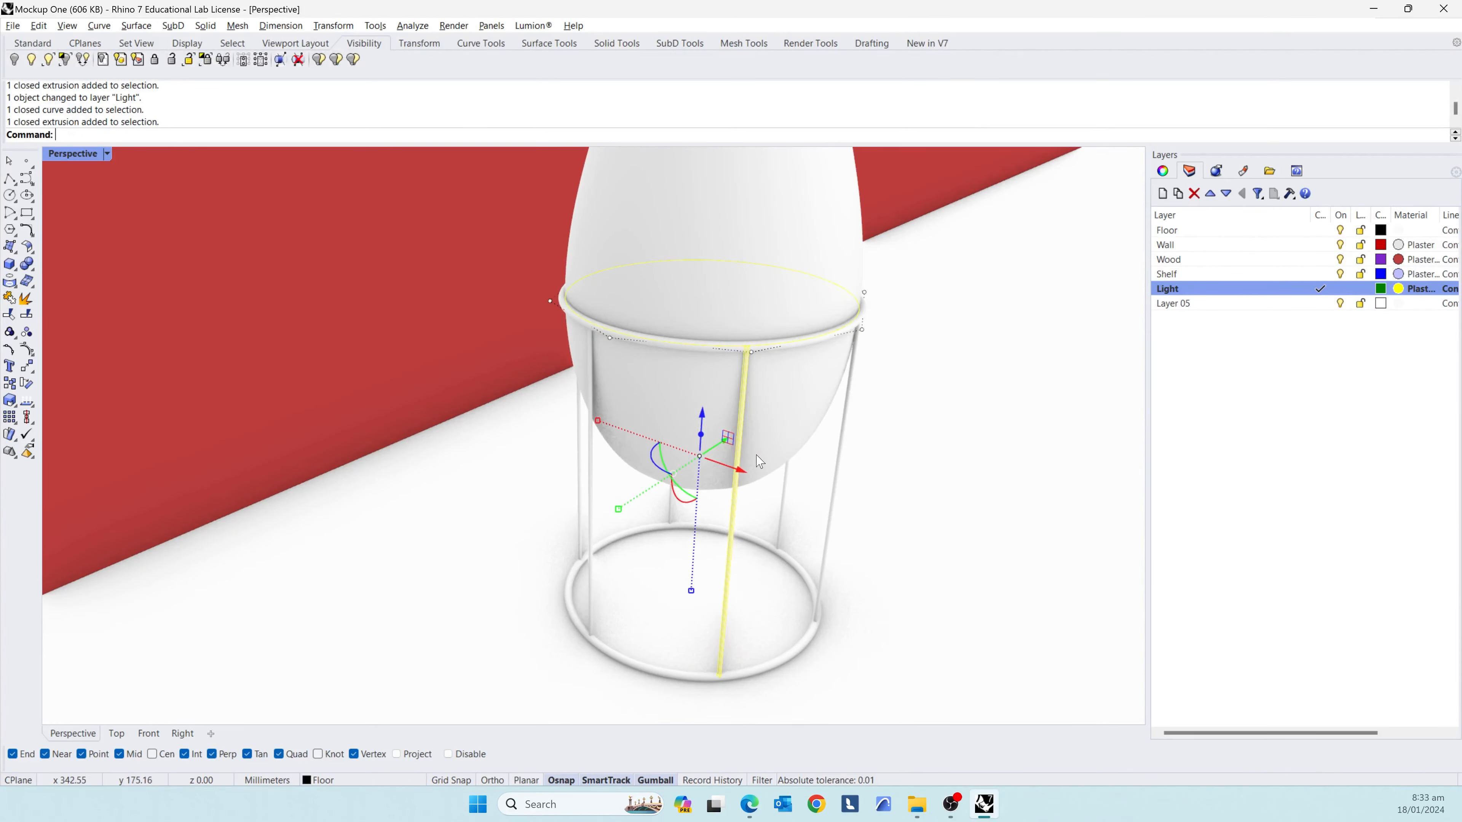
# - Add the remaining rods and rings of the vase's wire stand to the selection and move them to Layer 05
pyautogui.click(806, 384)
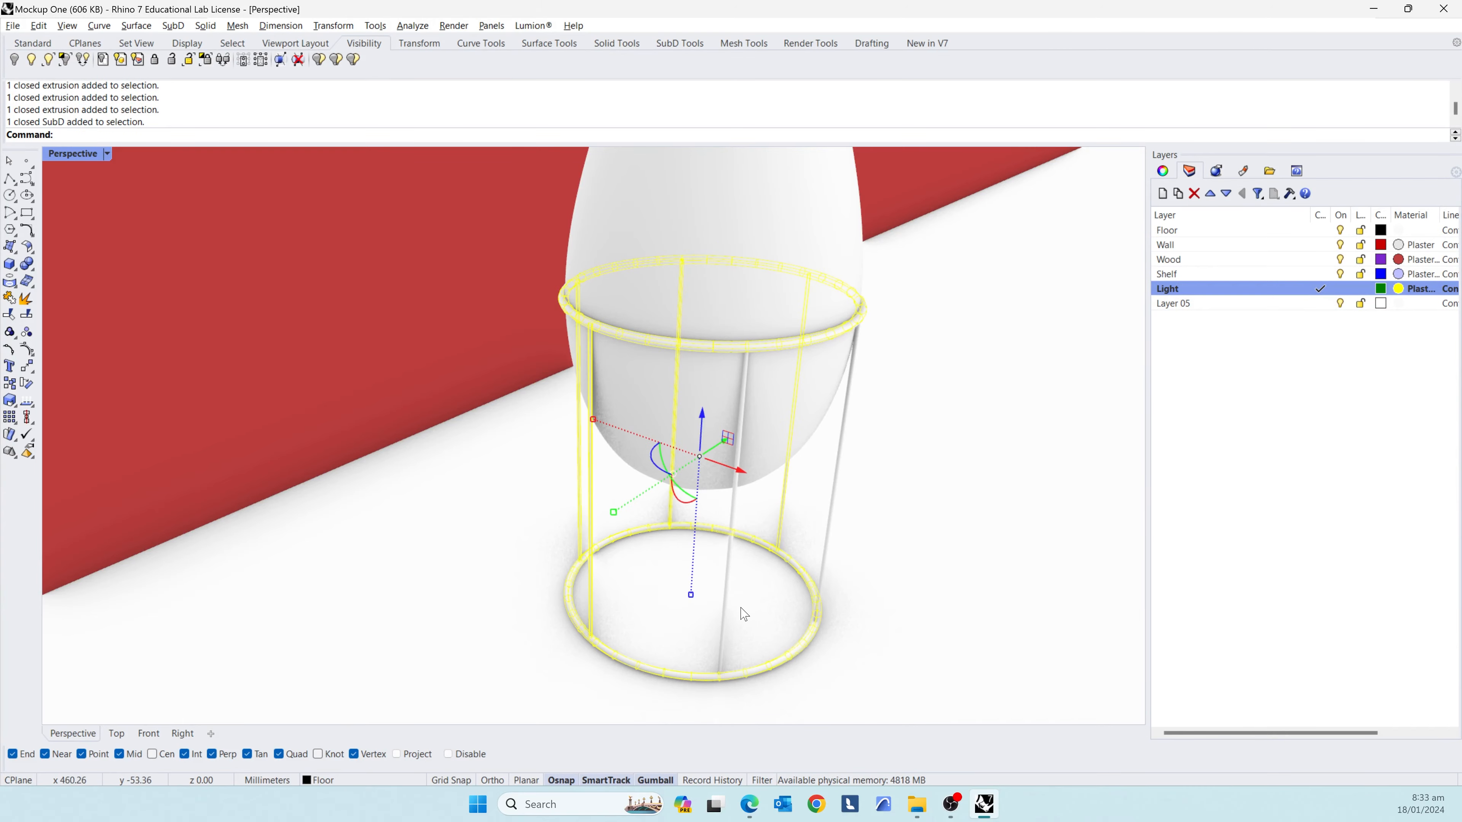
pyautogui.rightClick(1174, 303)
pyautogui.click(1214, 562)
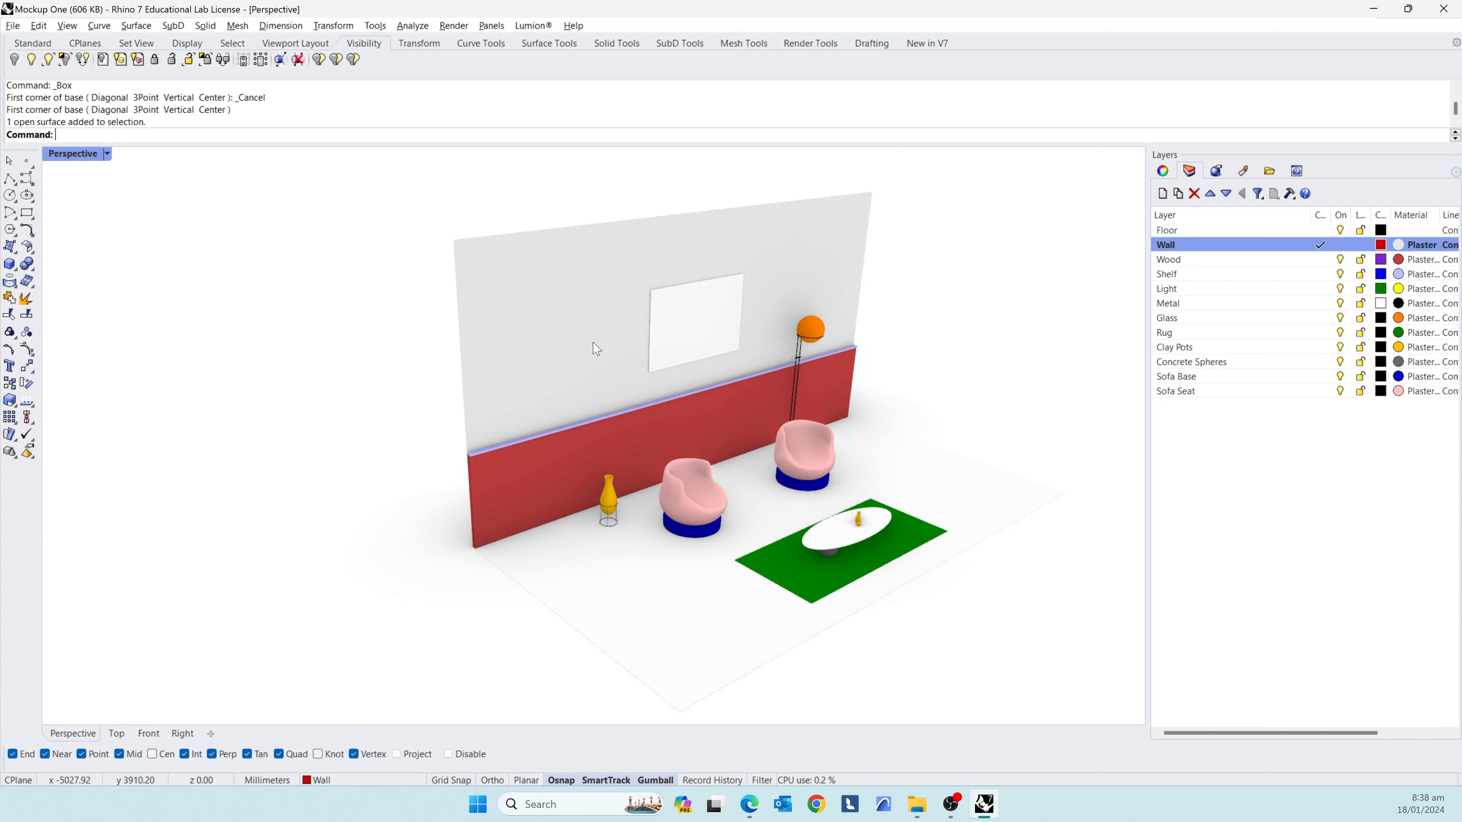
# - Delete the back wall surface and build a 3000 mm high box across the floor outline, starting at the wood panel's near bottom corner
pyautogui.click(595, 349)
pyautogui.press('Delete')
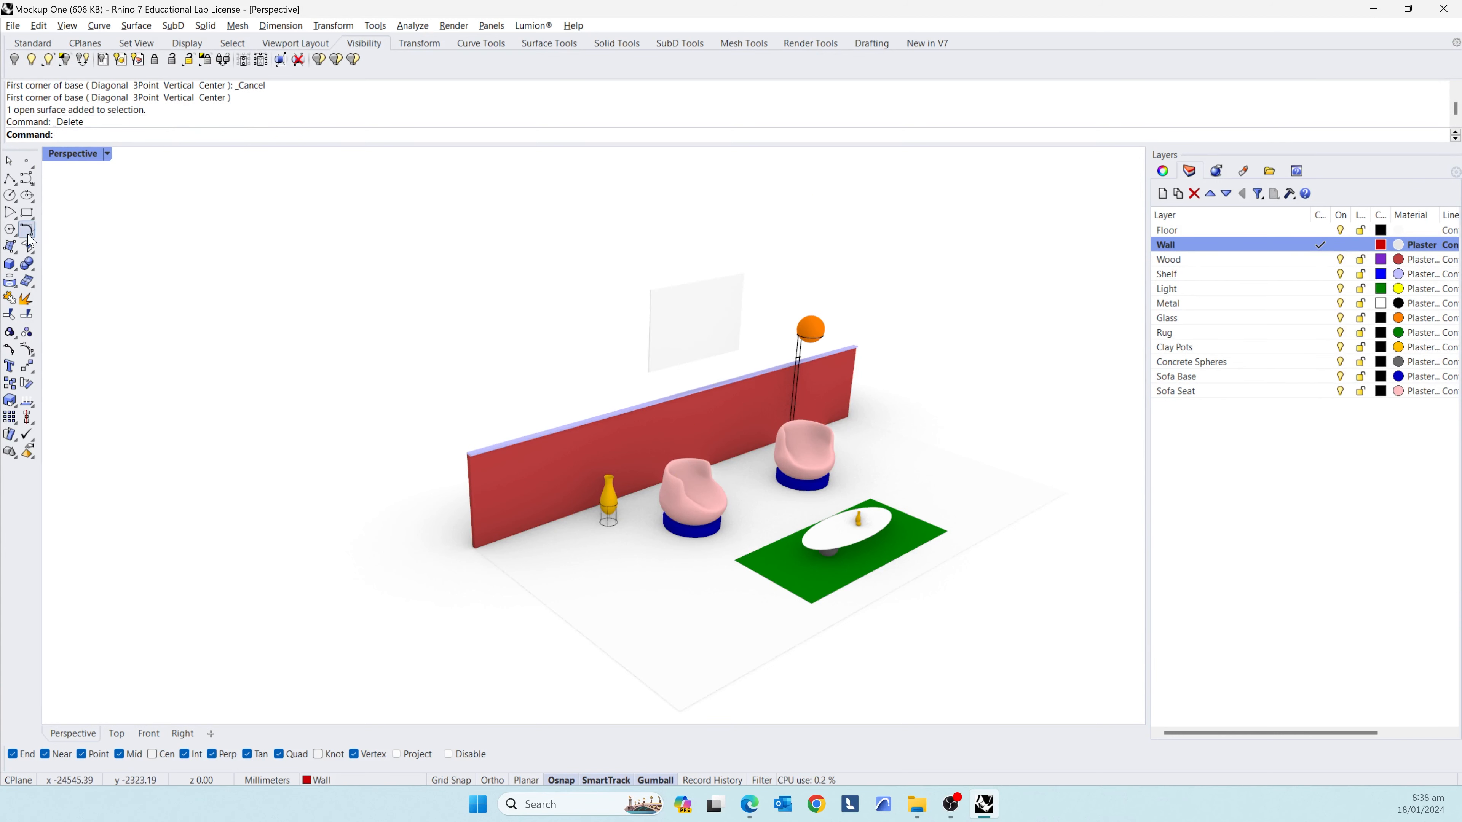
pyautogui.click(10, 264)
pyautogui.scroll(5, 472, 544)
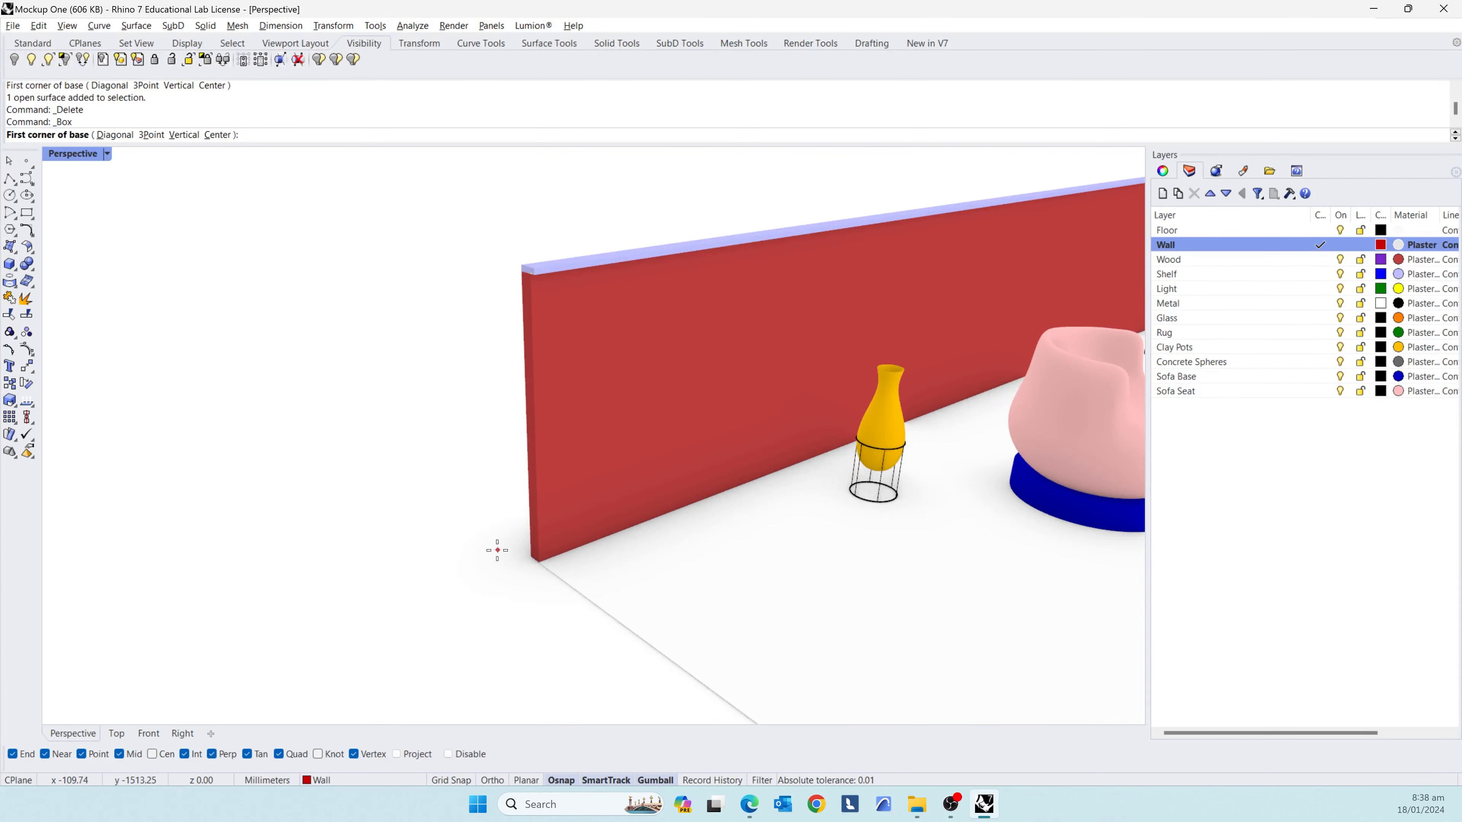
pyautogui.click(532, 558)
pyautogui.scroll(-5, 284, 505)
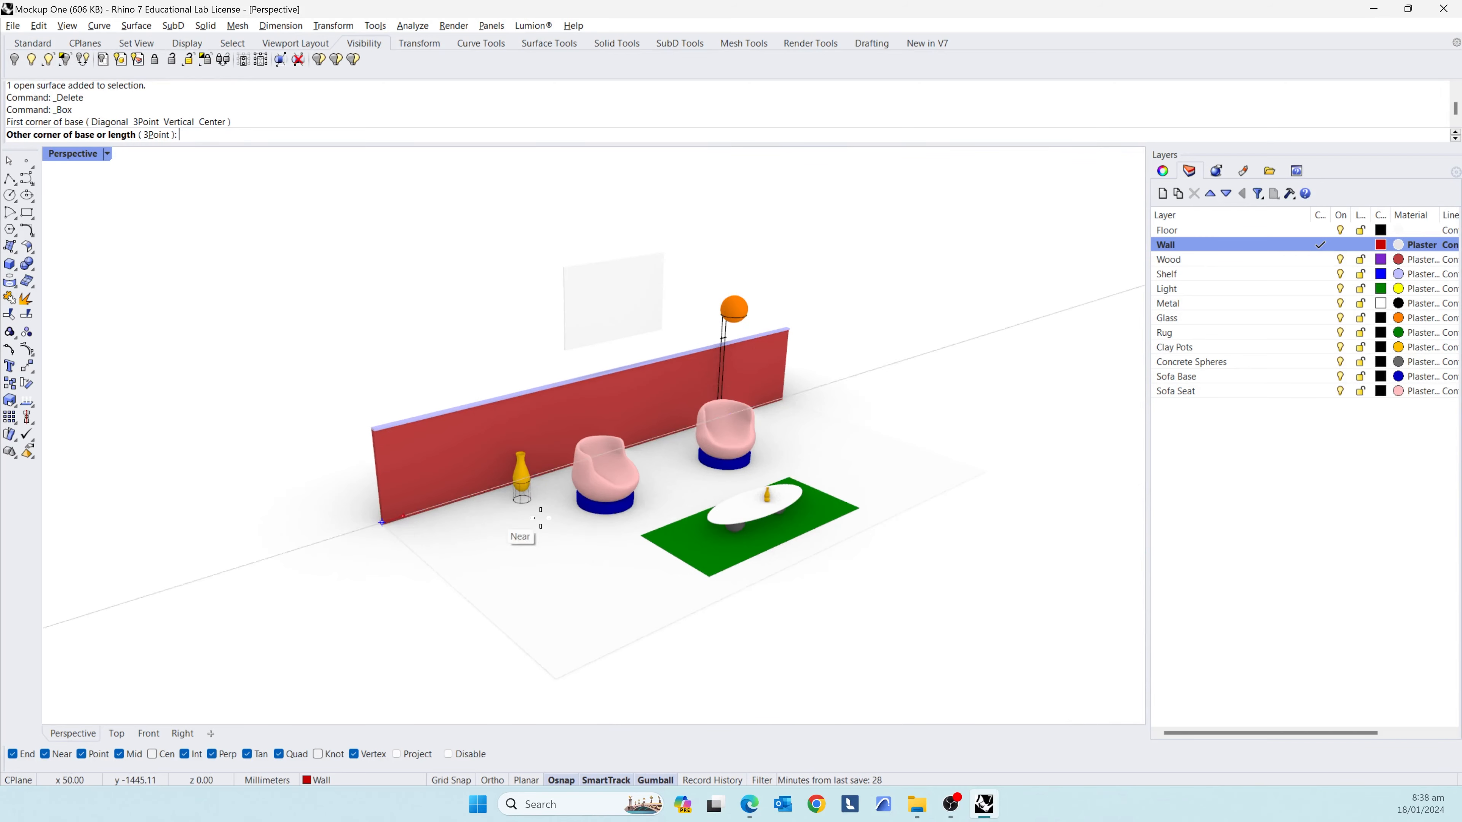
pyautogui.click(986, 470)
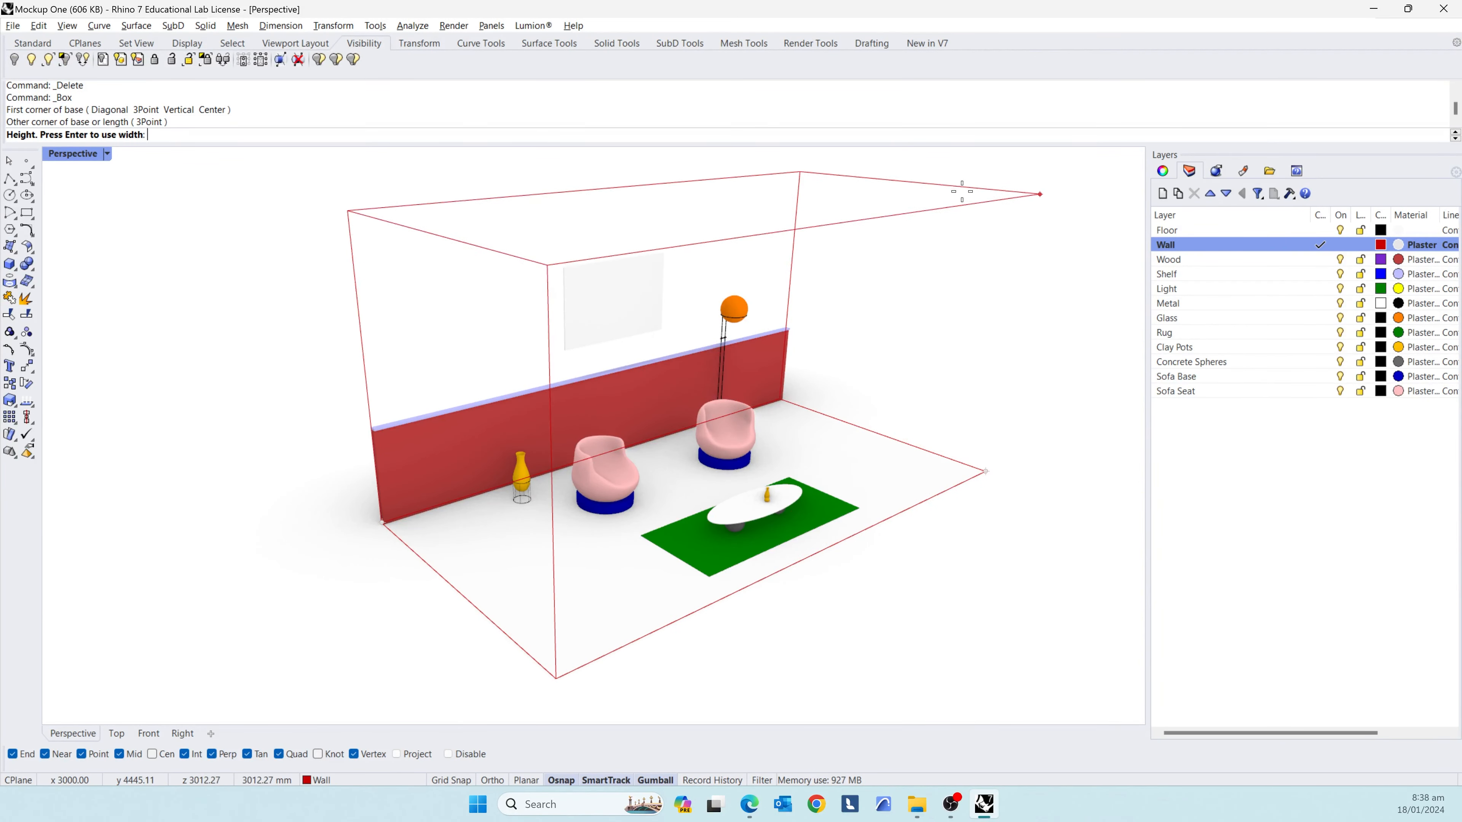
pyautogui.write('3000')
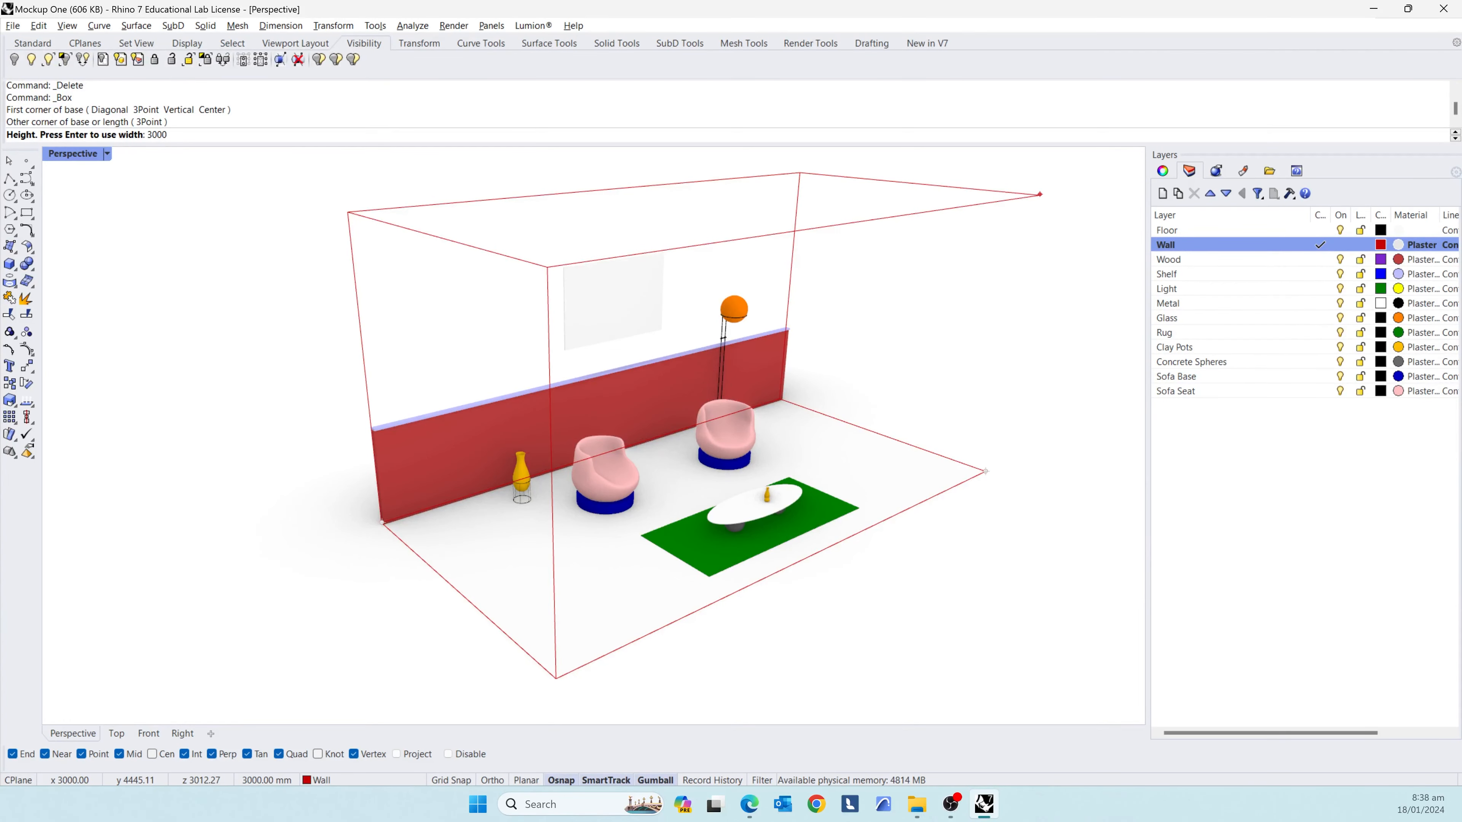
pyautogui.press('Return')
pyautogui.moveTo(275, 515); pyautogui.dragTo(485, 471, button='right')
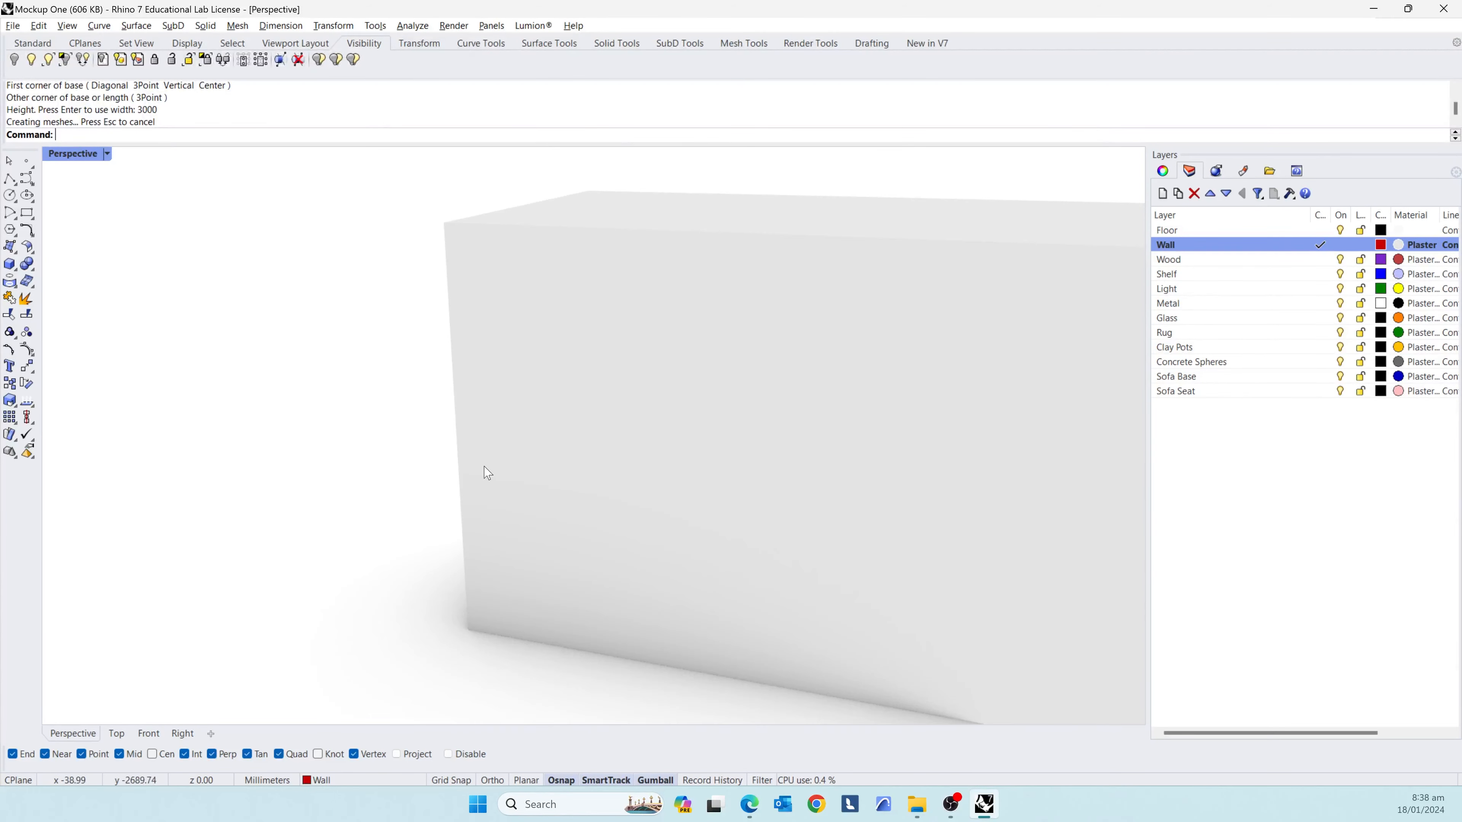
# - Move the front face of the wall box outward along the X axis to deepen the room
pyautogui.scroll(-10, 485, 471)
pyautogui.moveTo(604, 440); pyautogui.dragTo(620, 491, button='right')
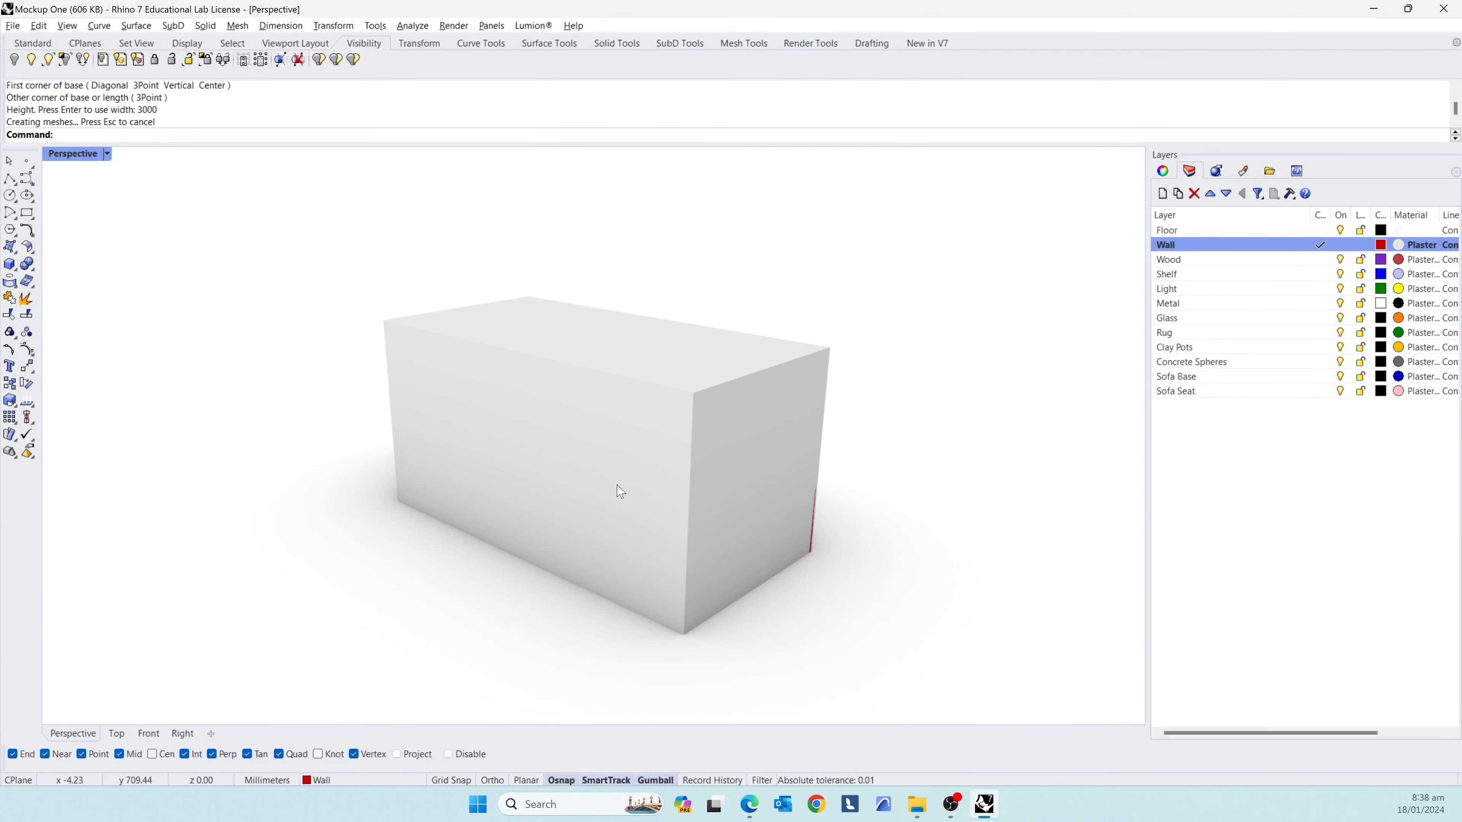
pyautogui.keyDown('ctrl'); pyautogui.keyDown('shift'); pyautogui.click(622, 489); pyautogui.keyUp('shift'); pyautogui.keyUp('ctrl')
pyautogui.click(478, 471)
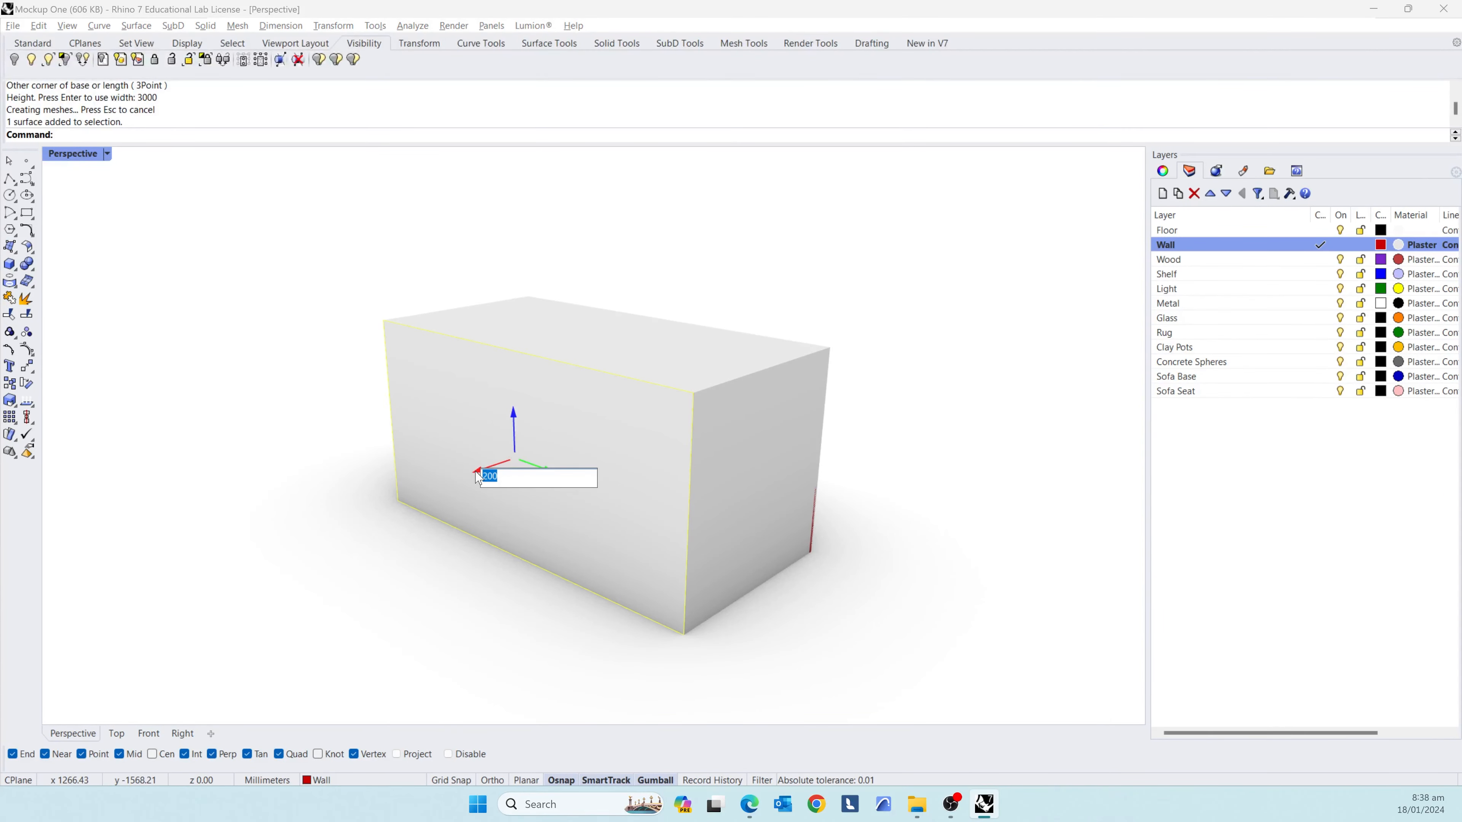
pyautogui.press('Return')
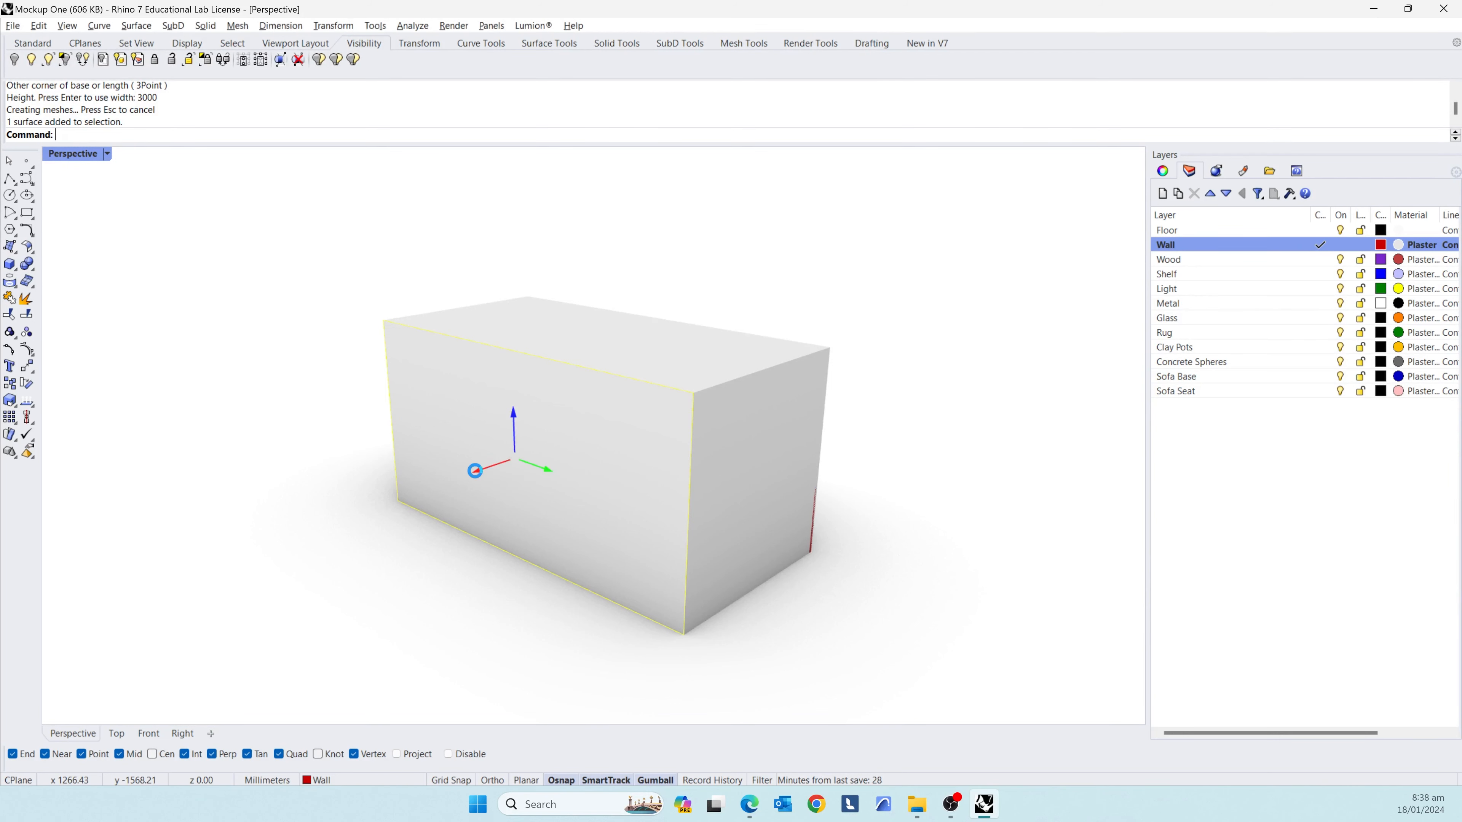
pyautogui.press('Escape')
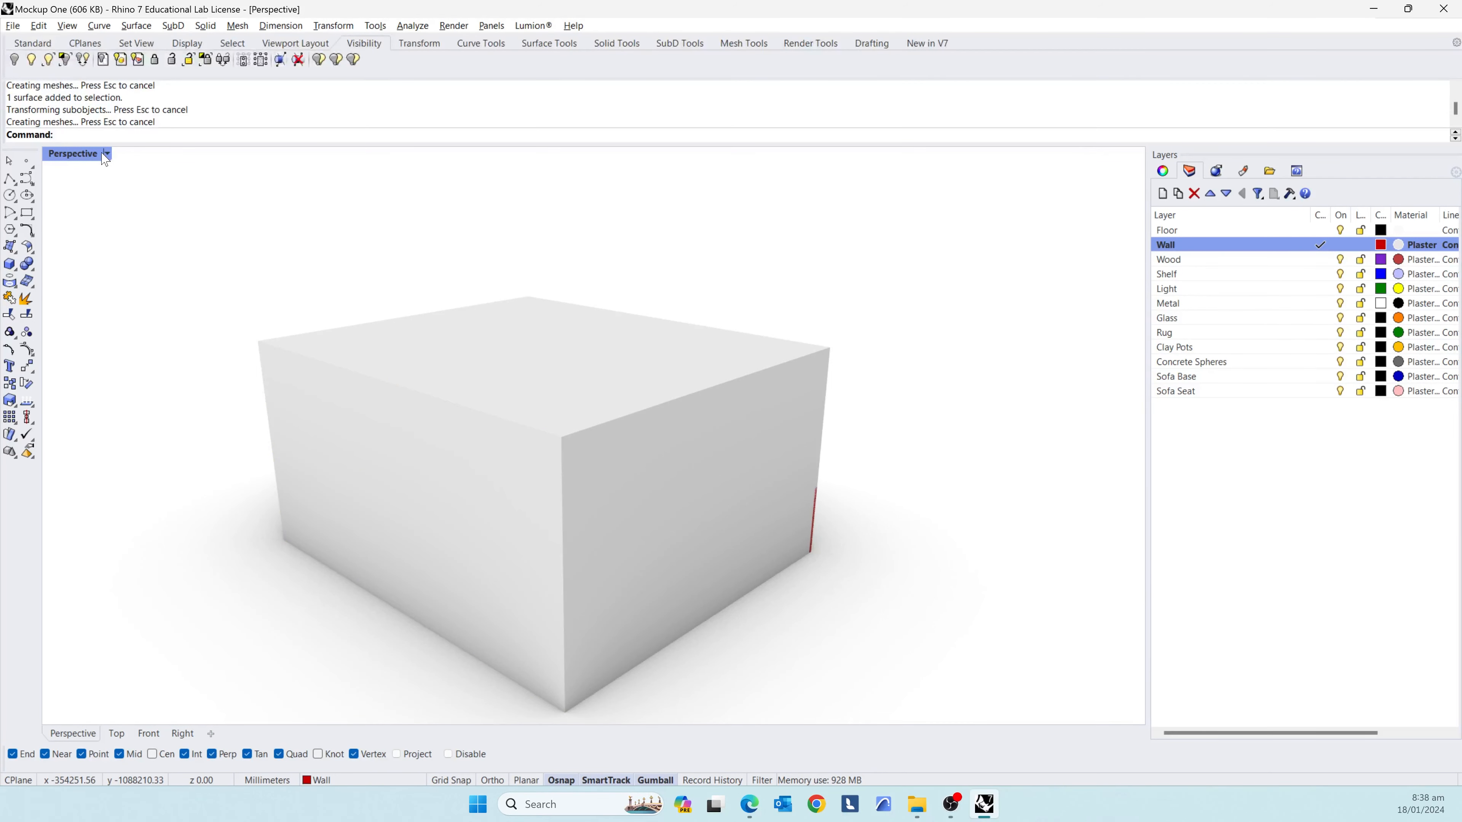
# - Set the viewport to Ghosted display and delete the wall box's bottom face
pyautogui.click(106, 154)
pyautogui.click(97, 271)
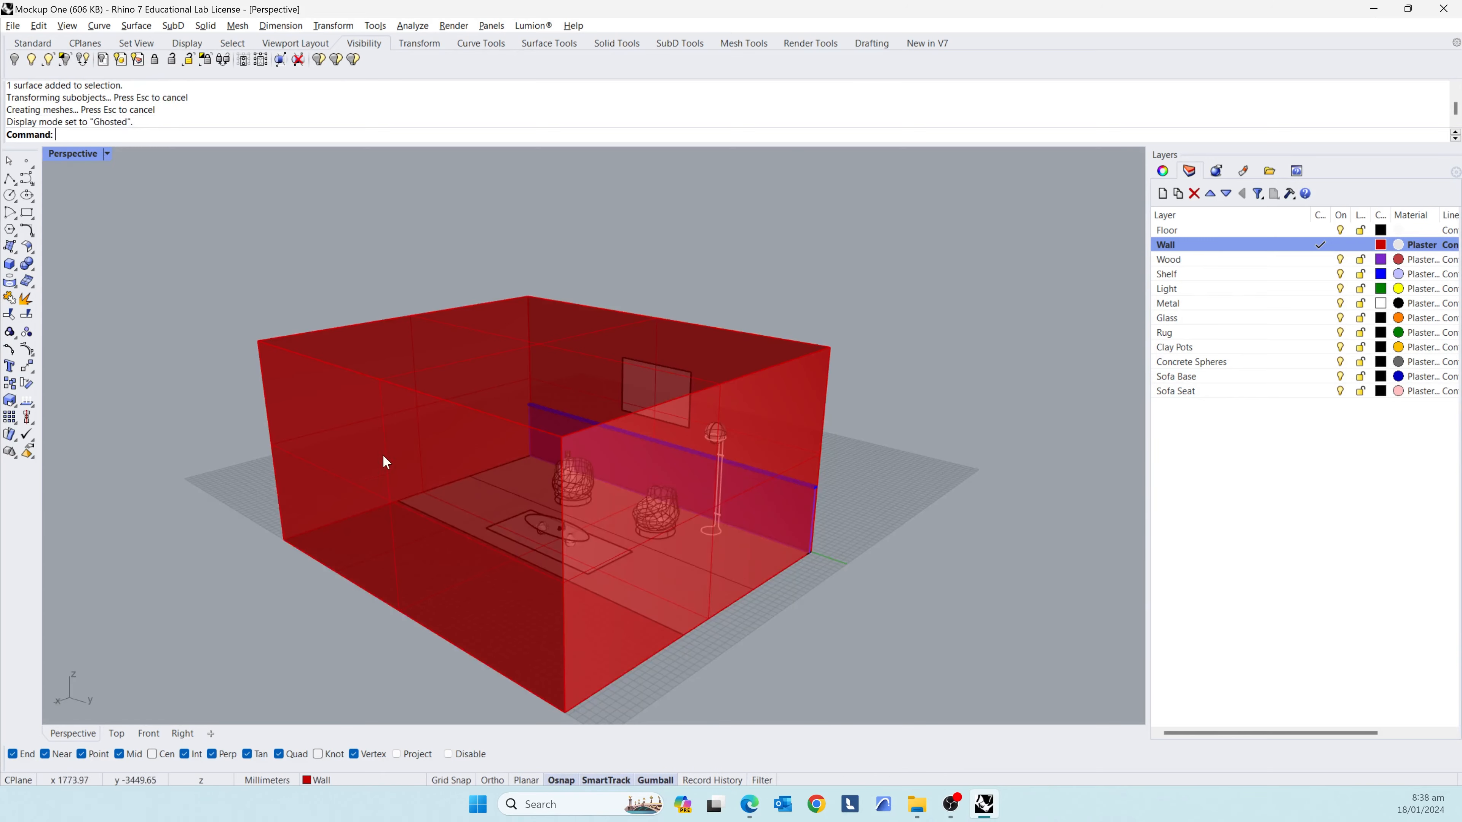
pyautogui.scroll(5, 618, 620)
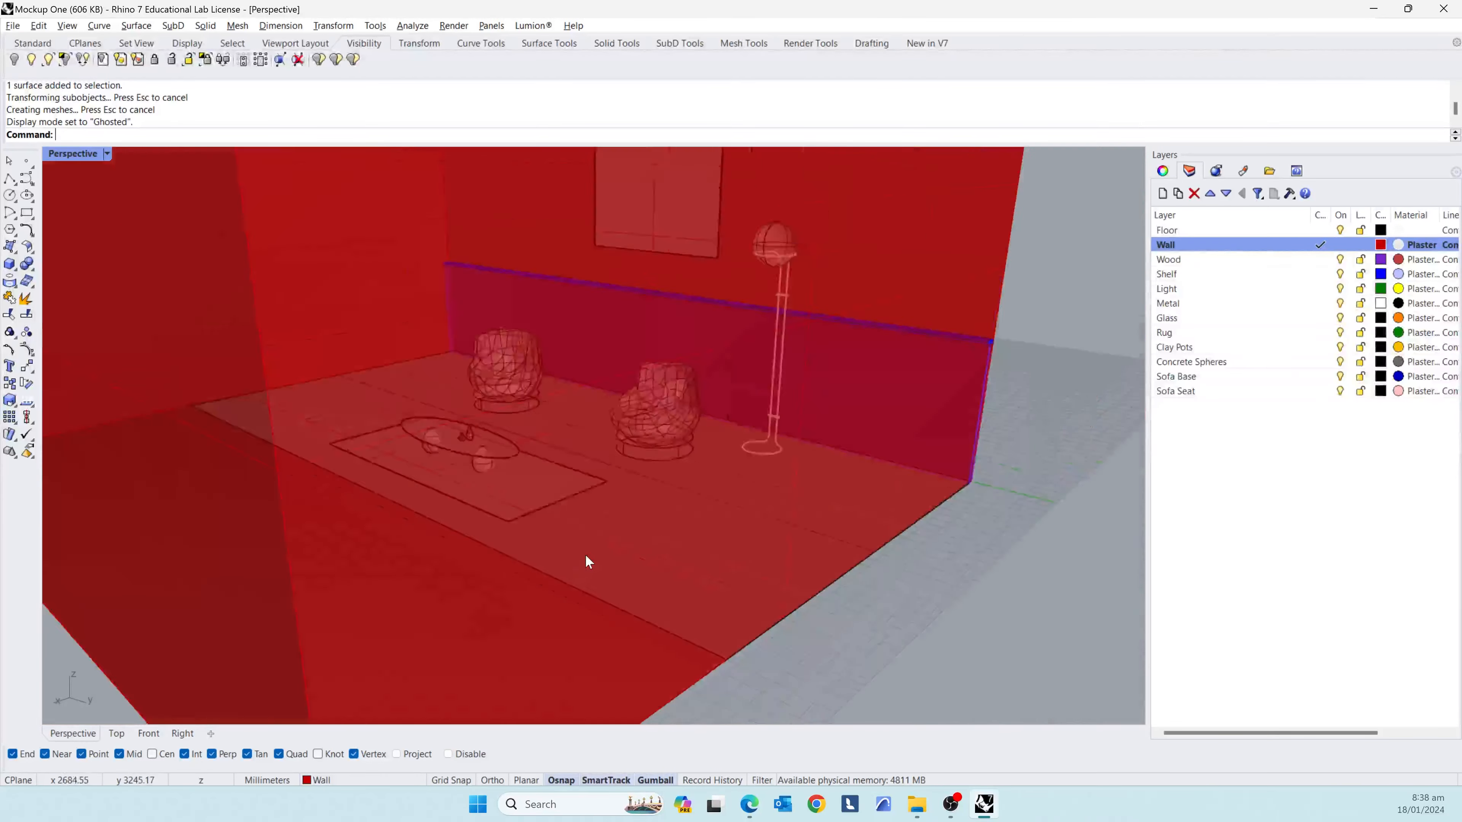
pyautogui.scroll(-6, 558, 525)
pyautogui.moveTo(559, 526); pyautogui.dragTo(557, 291, button='right')
pyautogui.keyDown('ctrl'); pyautogui.keyDown('shift'); pyautogui.click(568, 290); pyautogui.keyUp('shift'); pyautogui.keyUp('ctrl')
pyautogui.click(189, 507)
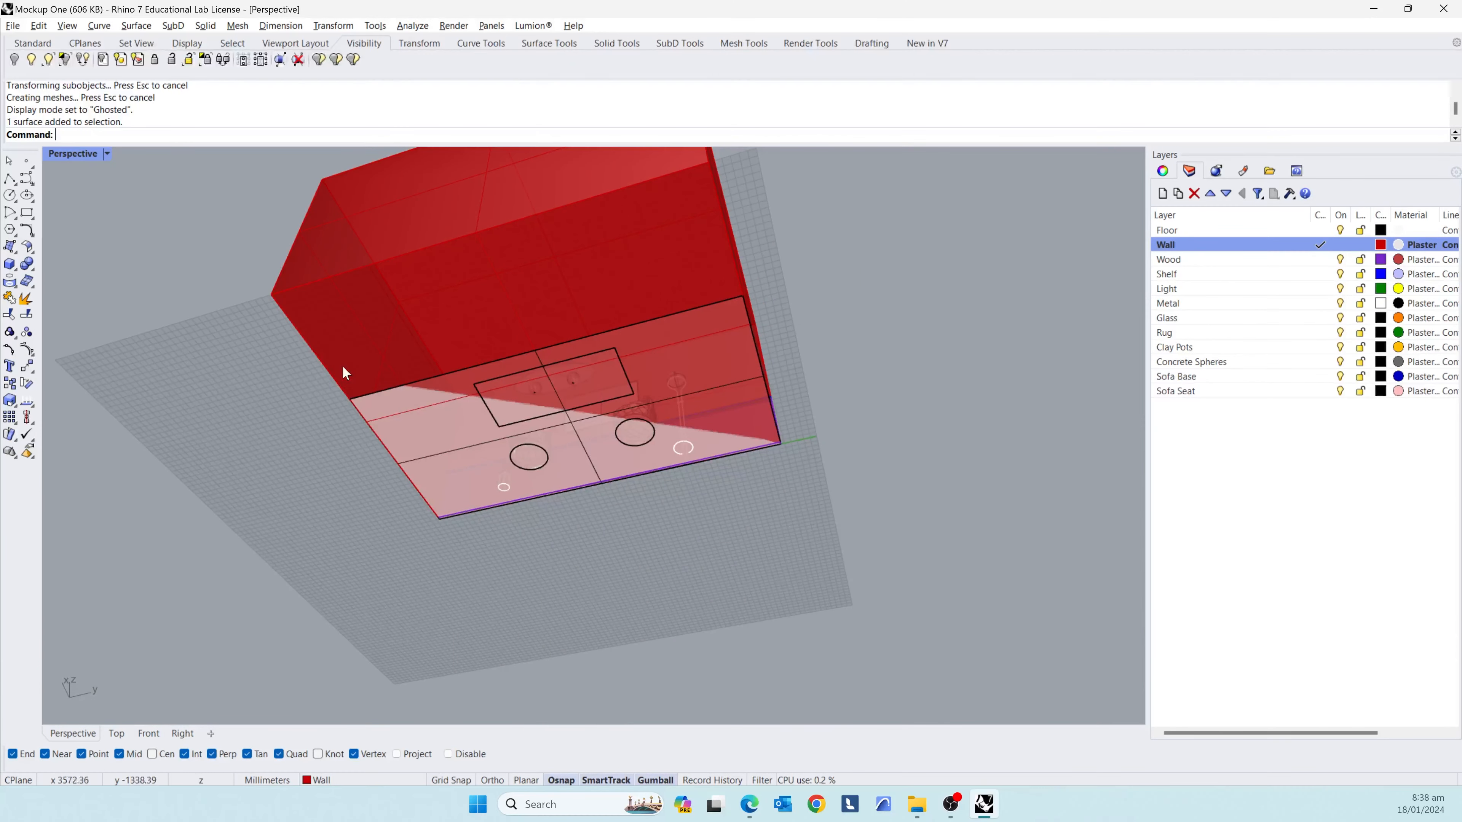
pyautogui.keyDown('ctrl'); pyautogui.keyDown('shift'); pyautogui.click(396, 349); pyautogui.keyUp('shift'); pyautogui.keyUp('ctrl')
pyautogui.press('Delete')
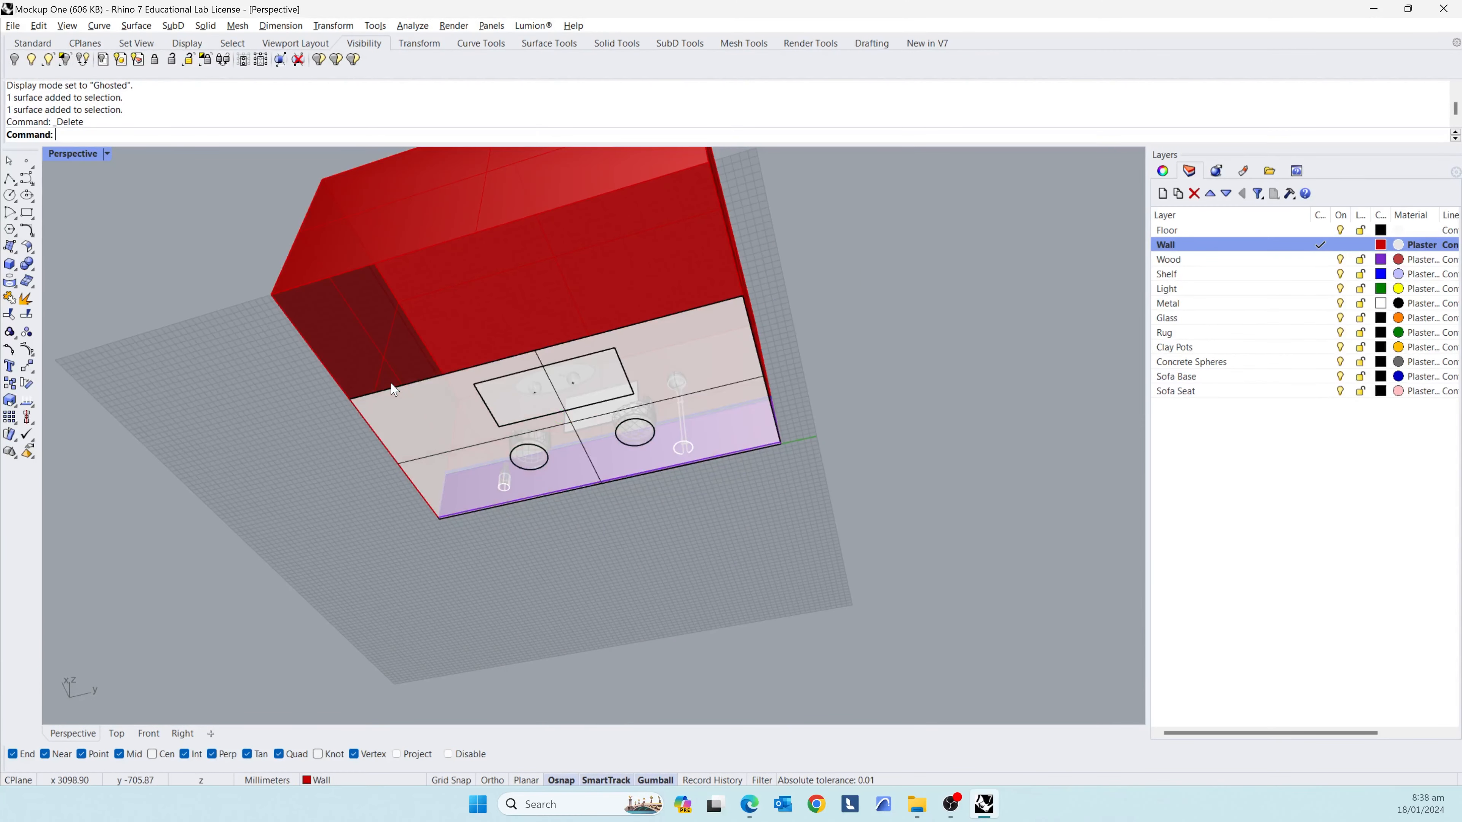
# - Extend the floor by moving its front edge along the X axis to meet the wall box's front edge
pyautogui.moveTo(460, 581); pyautogui.dragTo(460, 486, button='right')
pyautogui.scroll(5, 438, 379)
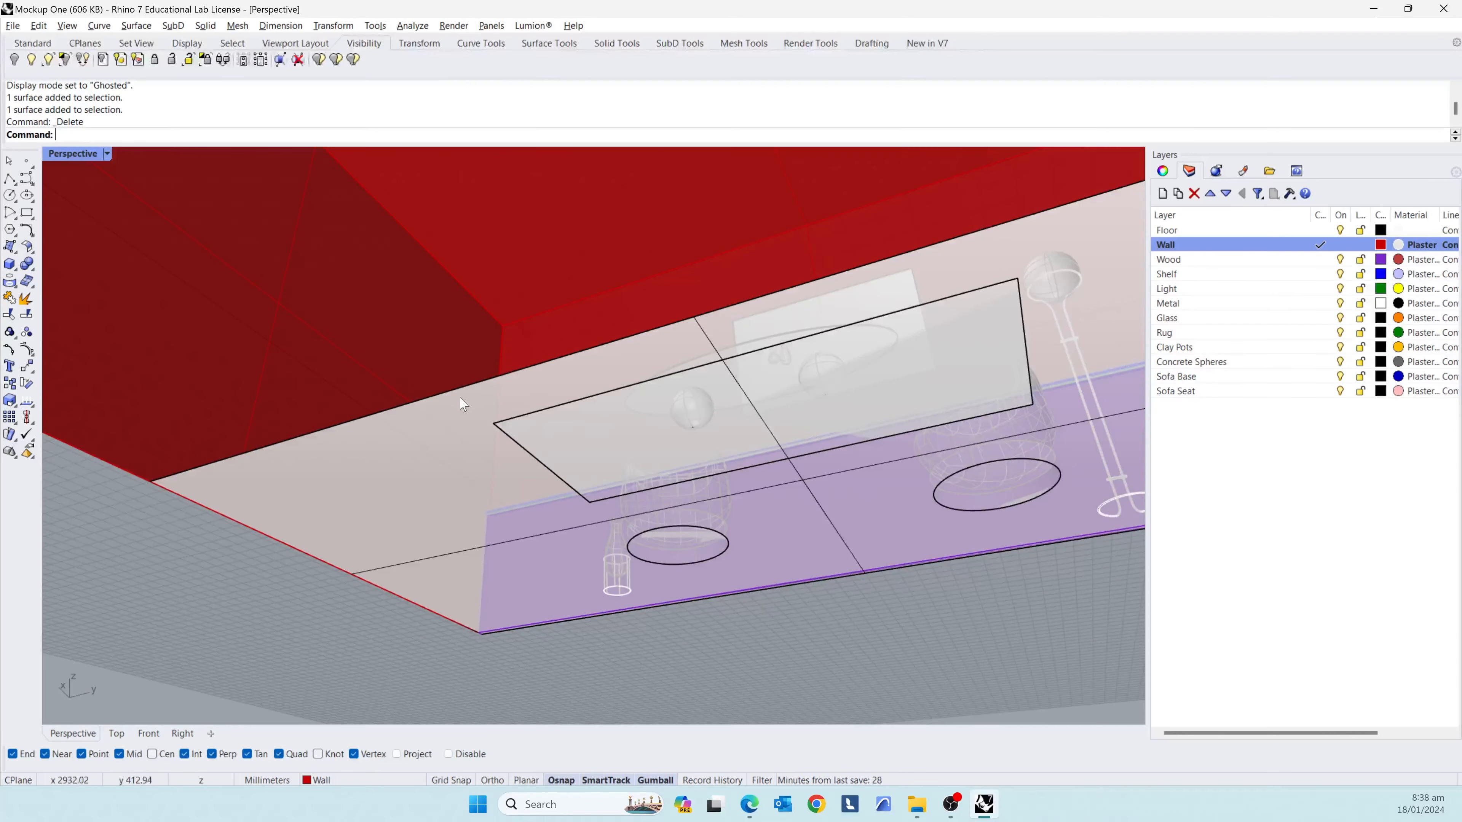
pyautogui.keyDown('ctrl'); pyautogui.keyDown('shift'); pyautogui.click(460, 393); pyautogui.keyUp('shift'); pyautogui.keyUp('ctrl')
pyautogui.moveTo(460, 393); pyautogui.dragTo(593, 326, button='right')
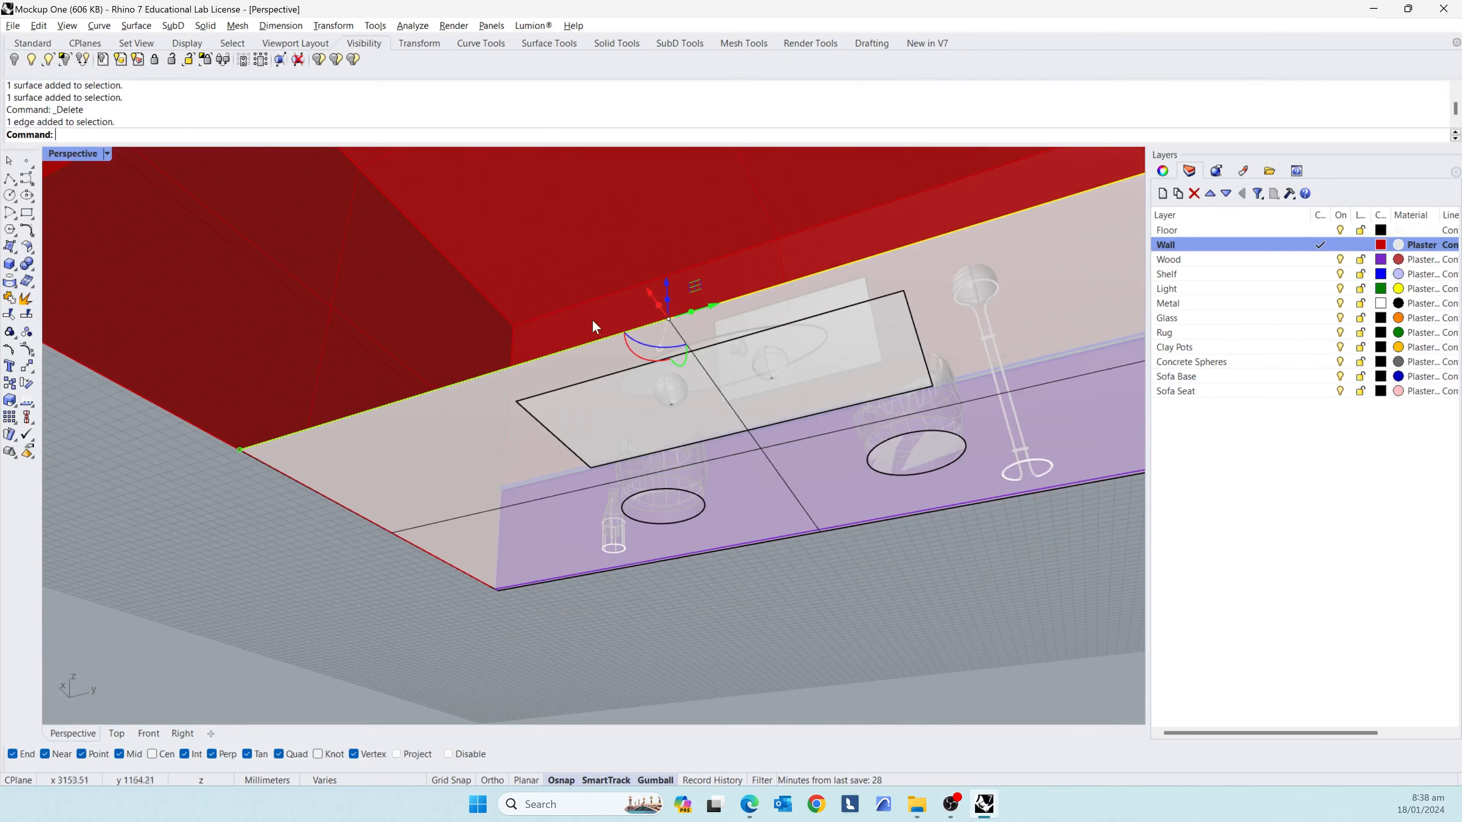
pyautogui.click(651, 292)
pyautogui.press('Return')
pyautogui.scroll(-5, 599, 547)
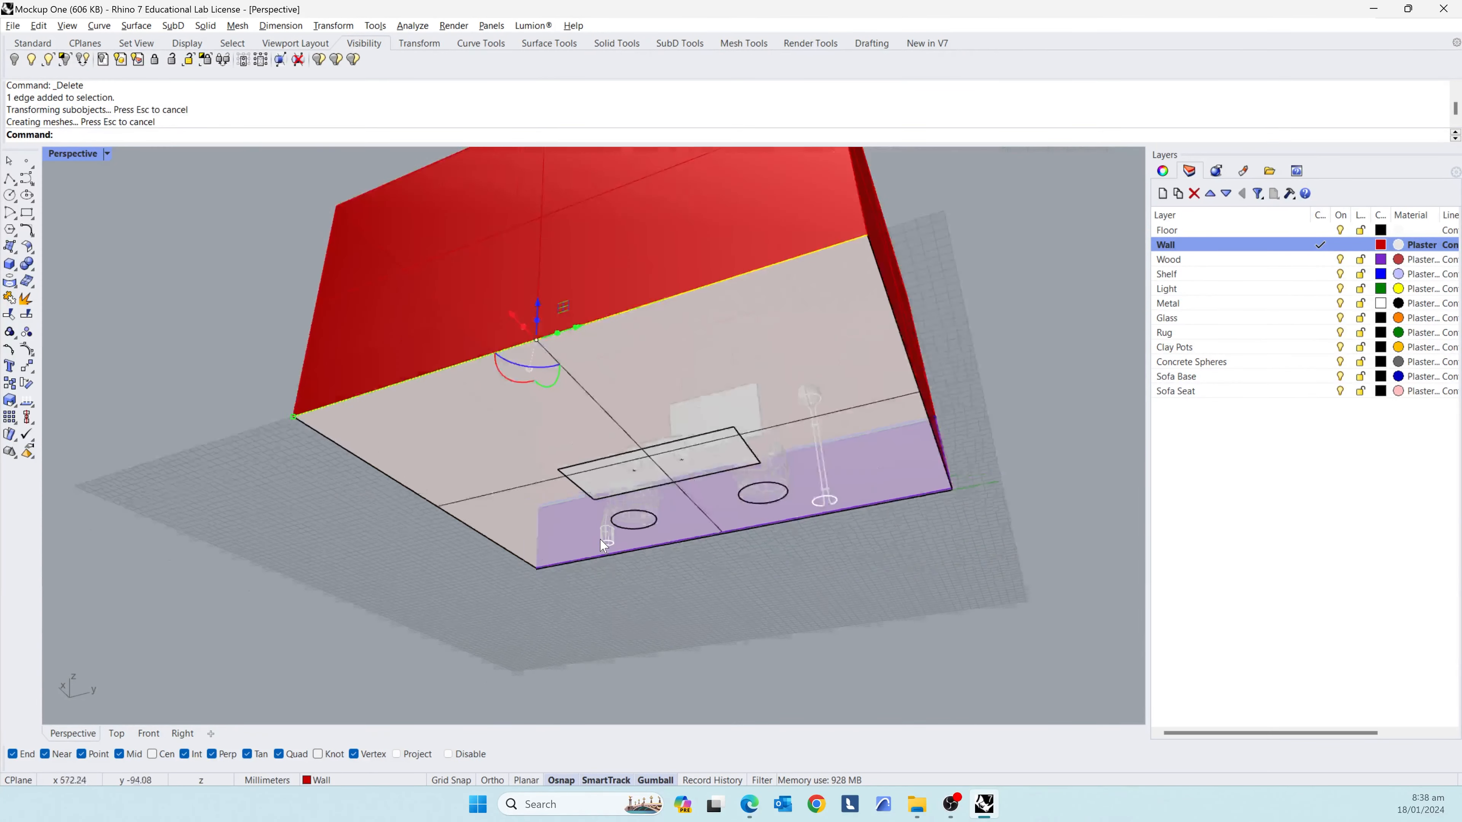
pyautogui.click(362, 536)
# - Inspect the enlarged room from outside and inside, checking the walls, floor and furniture
pyautogui.moveTo(303, 431); pyautogui.dragTo(499, 506, button='right')
pyautogui.scroll(8, 610, 425)
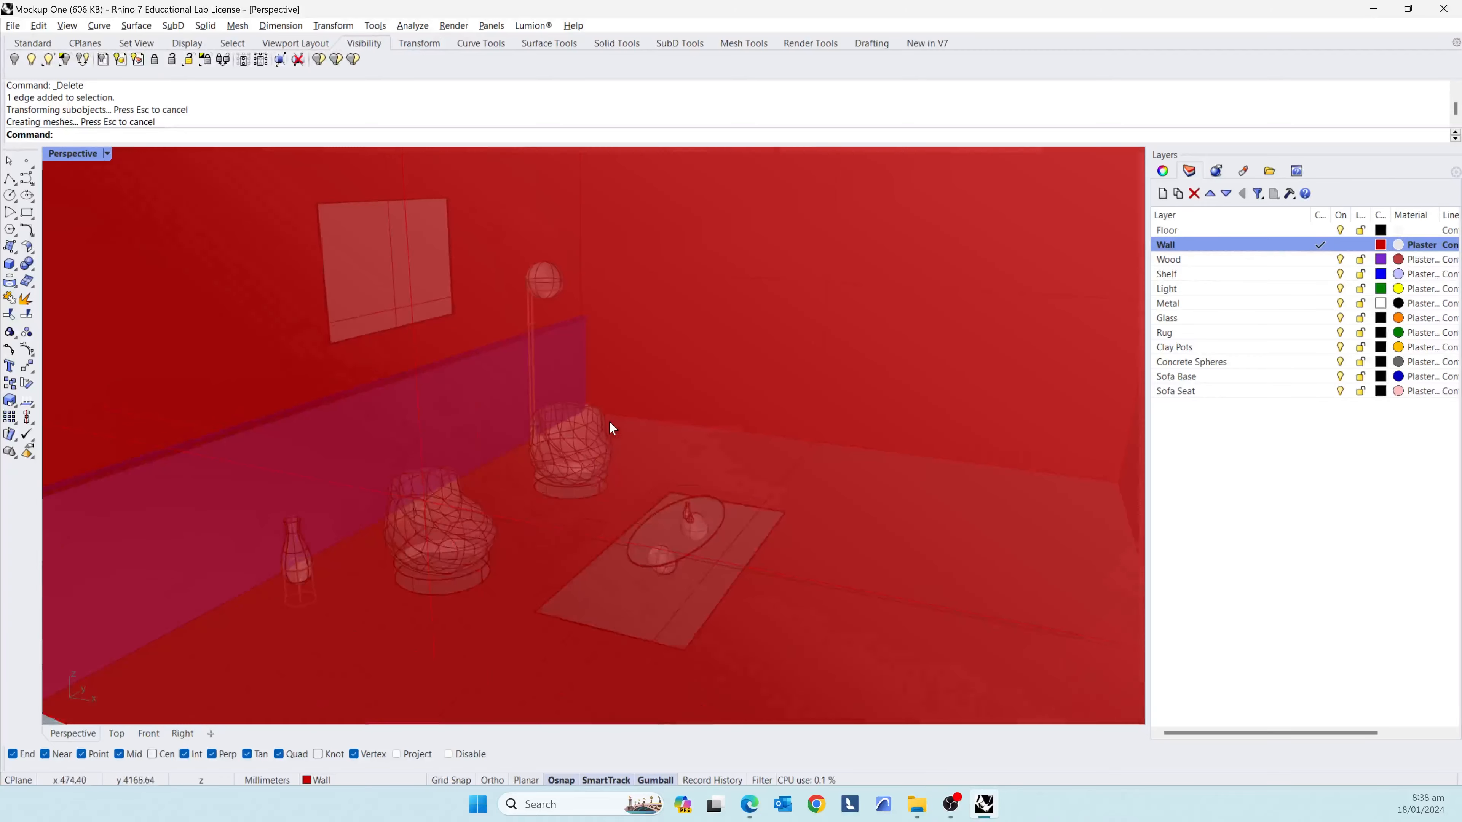
pyautogui.scroll(-10, 540, 451)
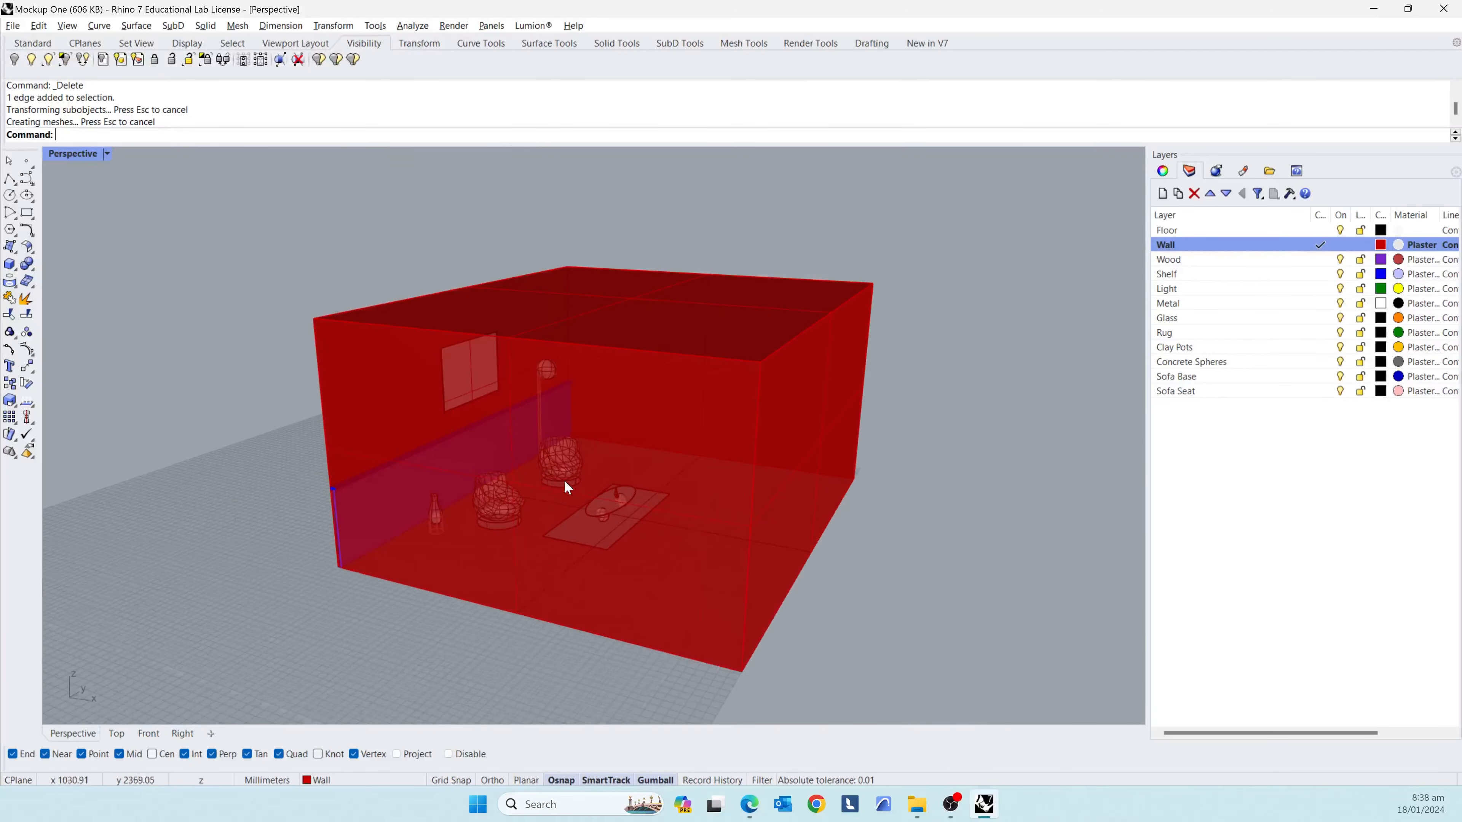
pyautogui.moveTo(561, 487); pyautogui.dragTo(738, 506, button='right')
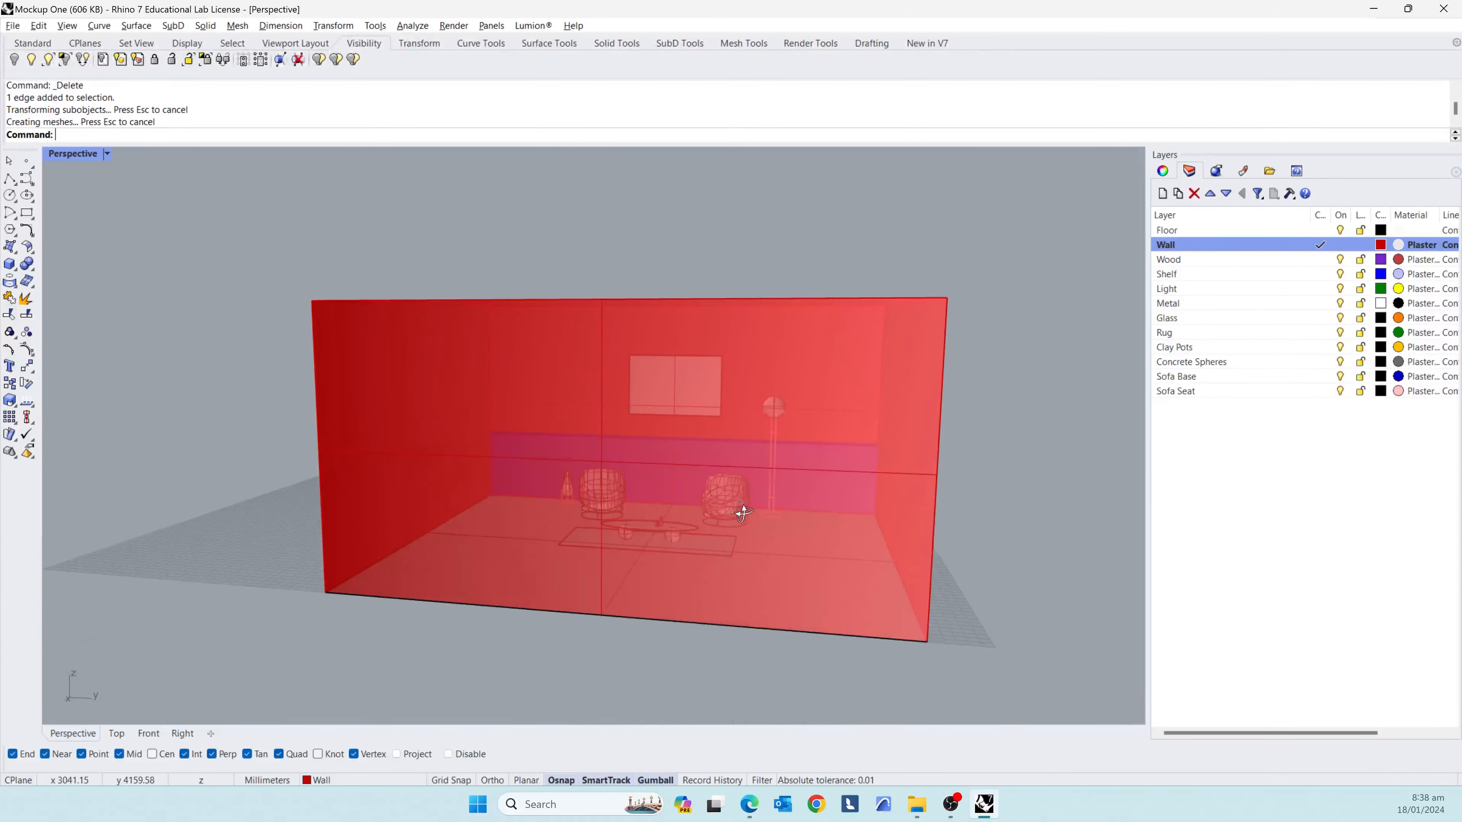
pyautogui.scroll(8, 646, 477)
pyautogui.scroll(4, 718, 456)
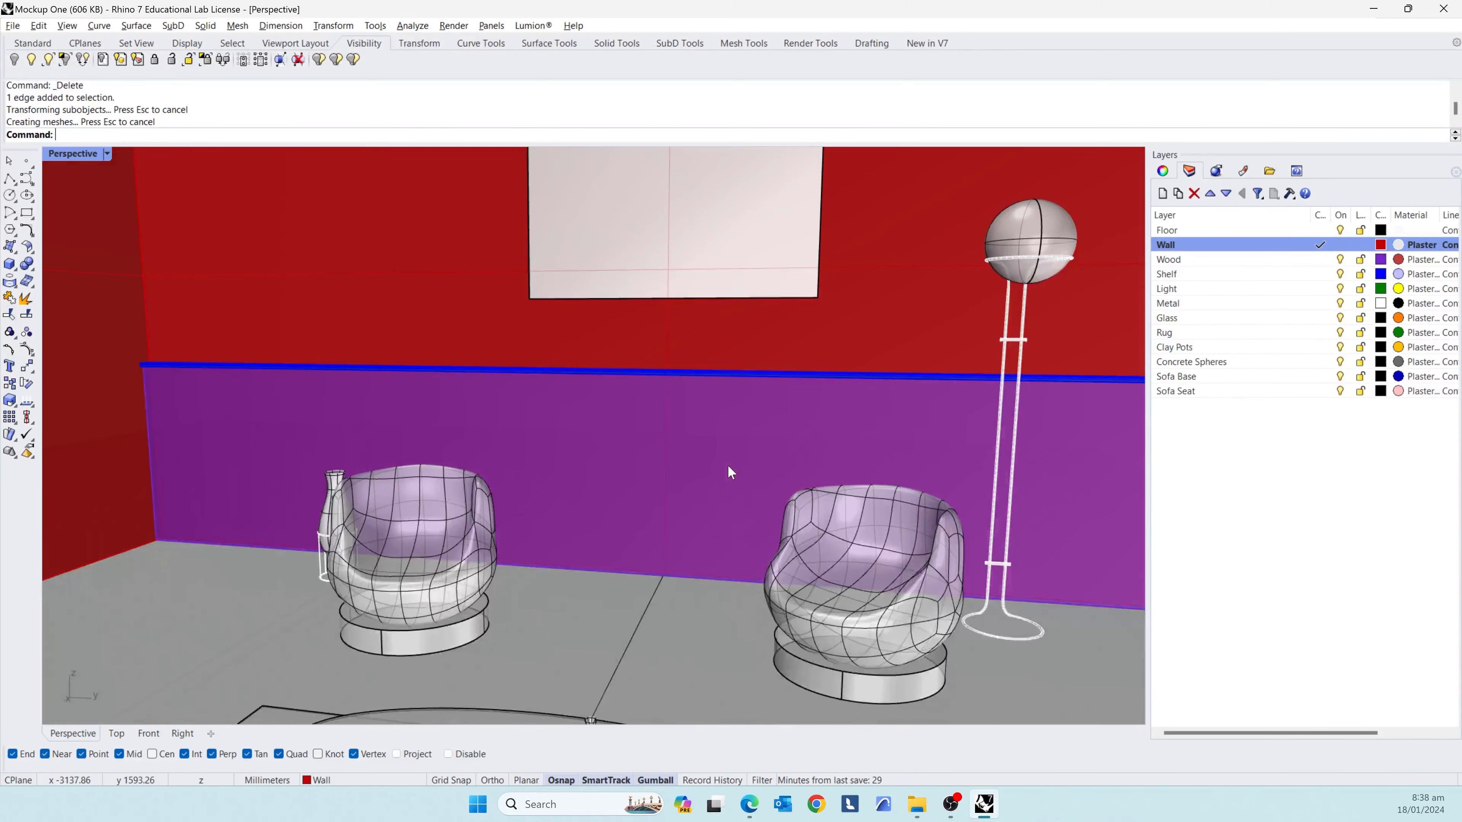
pyautogui.scroll(3, 727, 495)
pyautogui.scroll(-8, 760, 494)
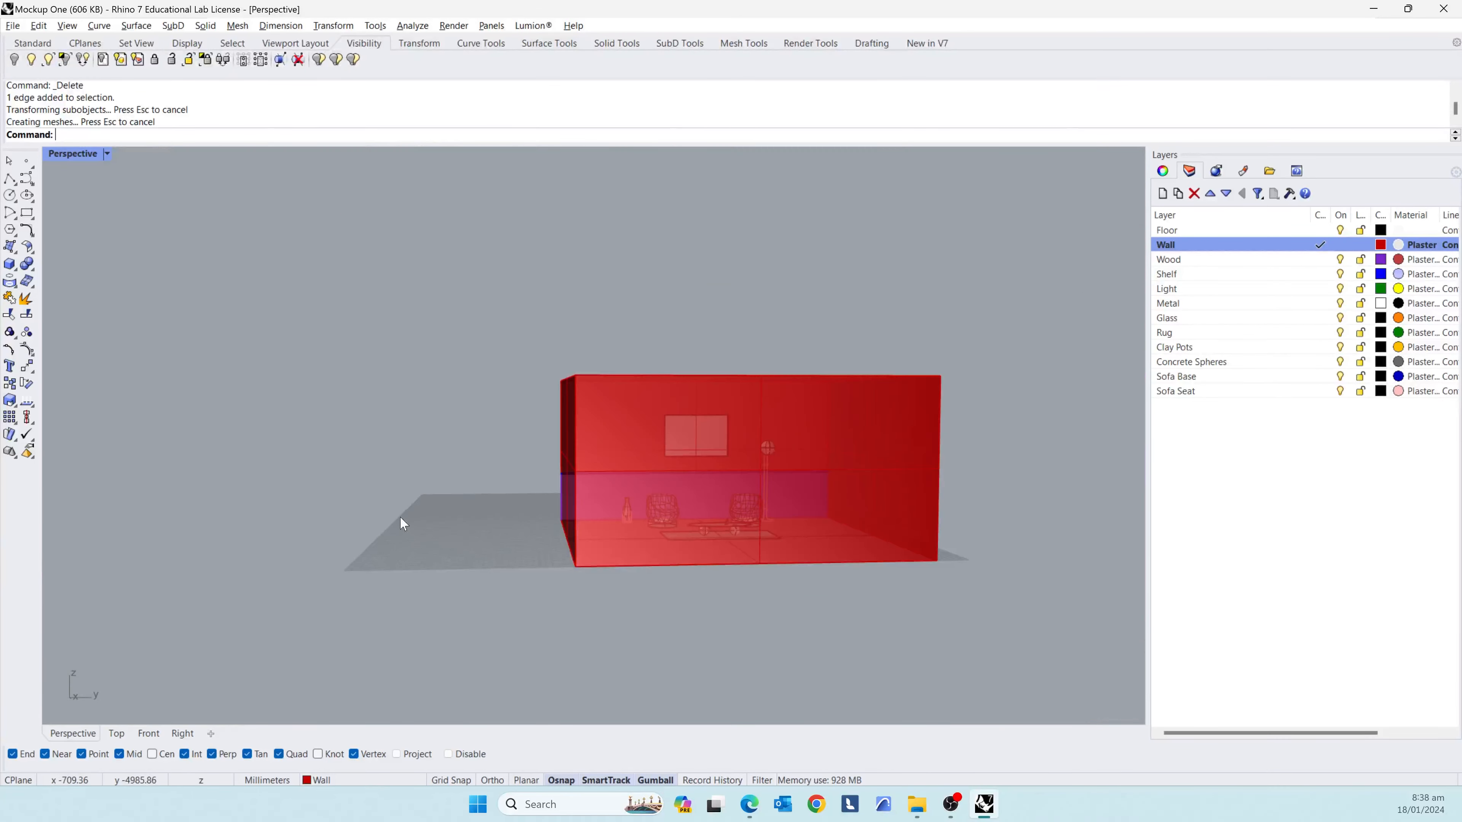
# - Draw a thin box about 2500 mm high along the outside of the side wall beside the wood panel's end
pyautogui.moveTo(402, 523); pyautogui.dragTo(605, 543, button='right')
pyautogui.scroll(5, 631, 486)
pyautogui.scroll(2, 577, 548)
pyautogui.scroll(3, 447, 532)
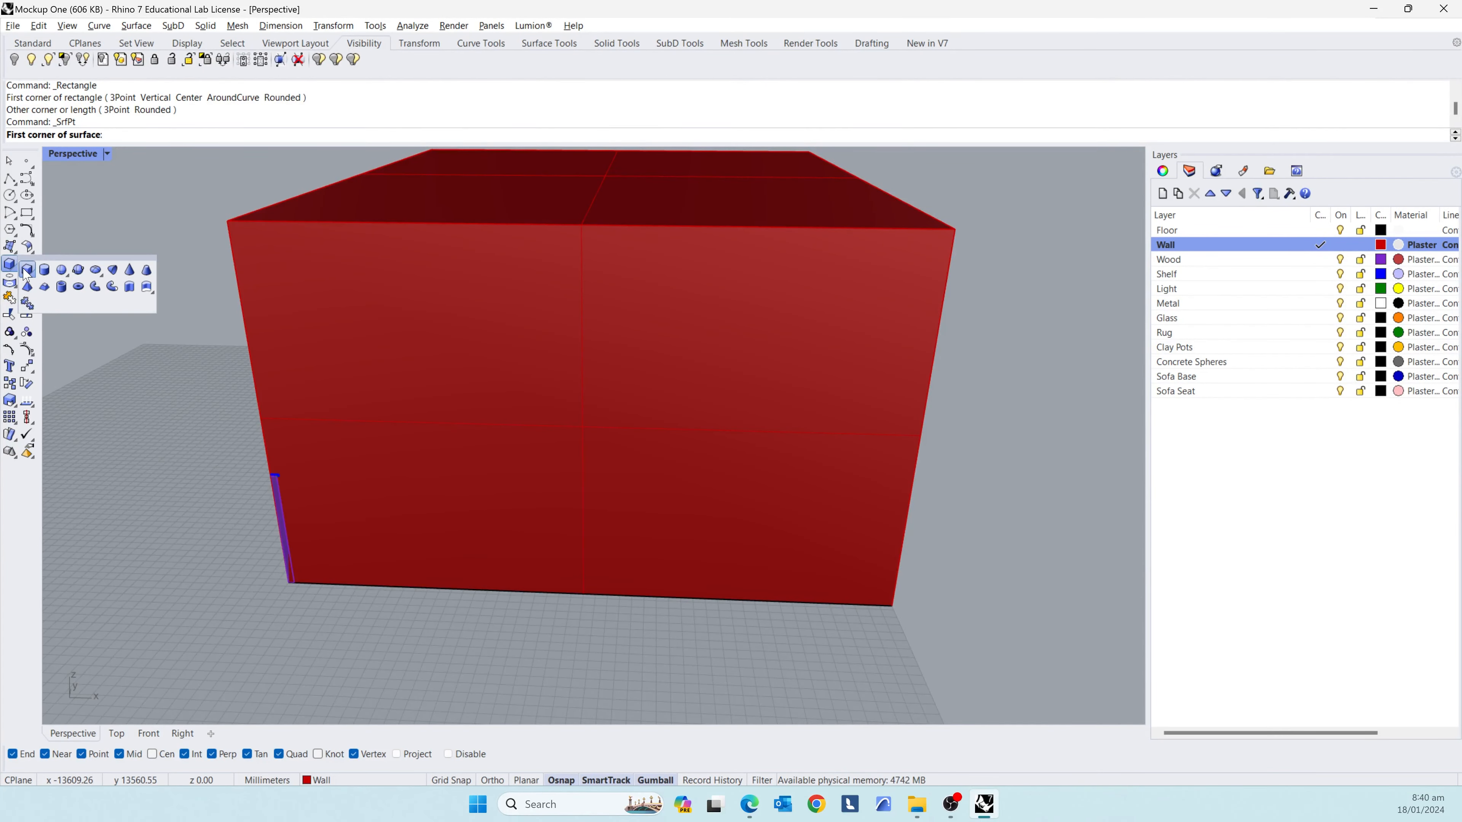
pyautogui.click(26, 271)
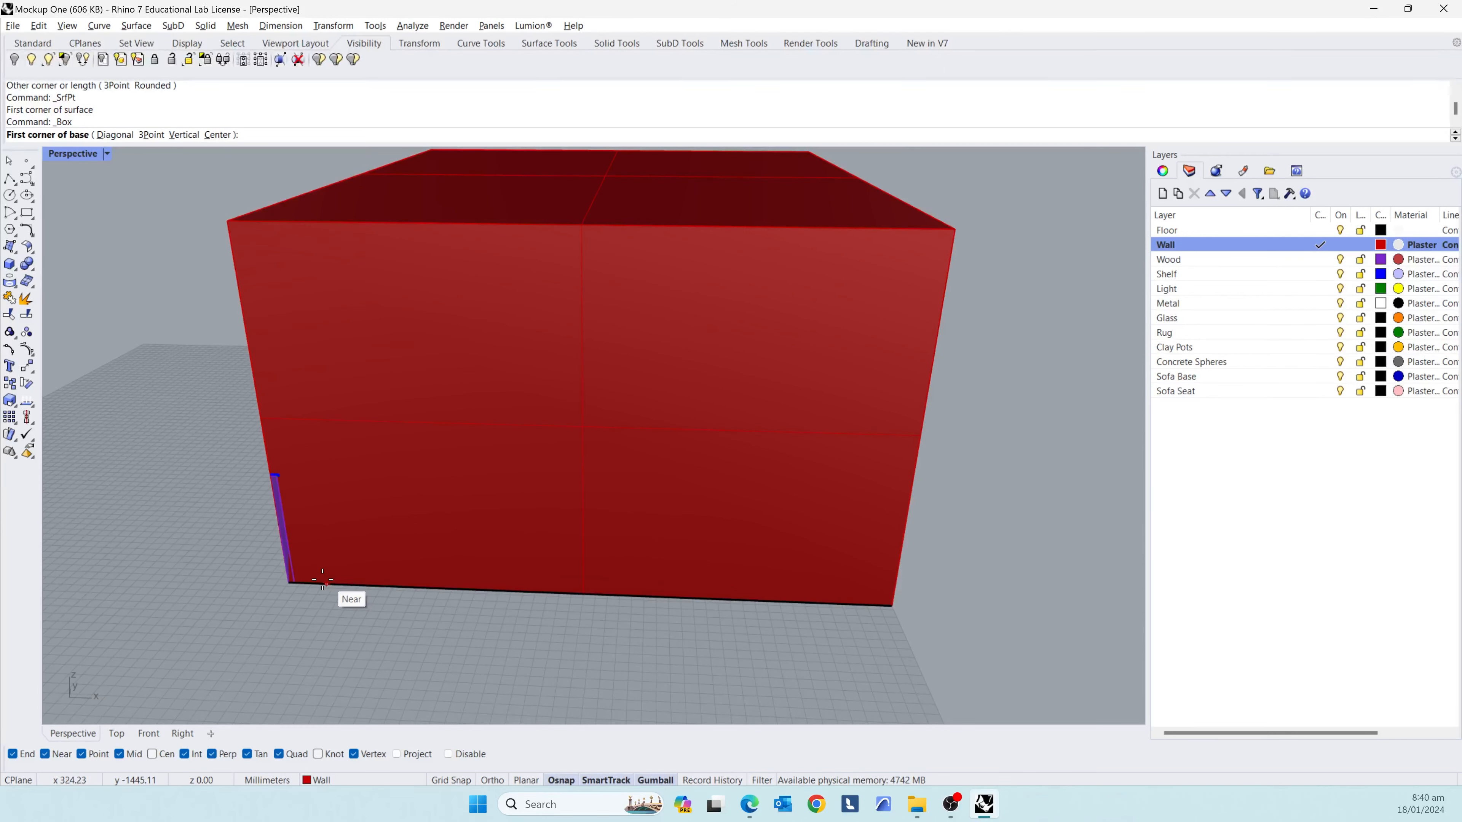
pyautogui.click(321, 583)
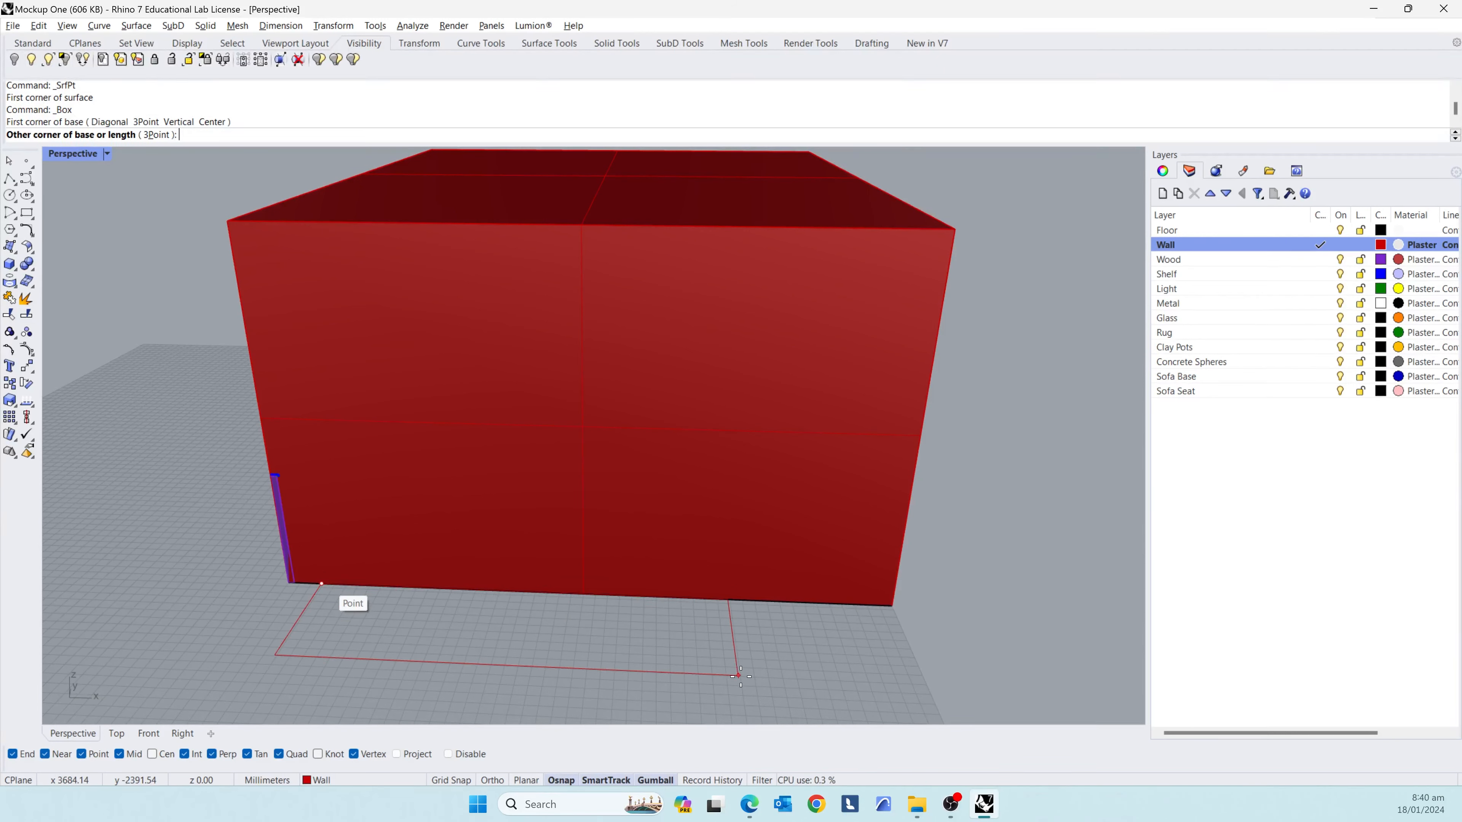
pyautogui.click(874, 635)
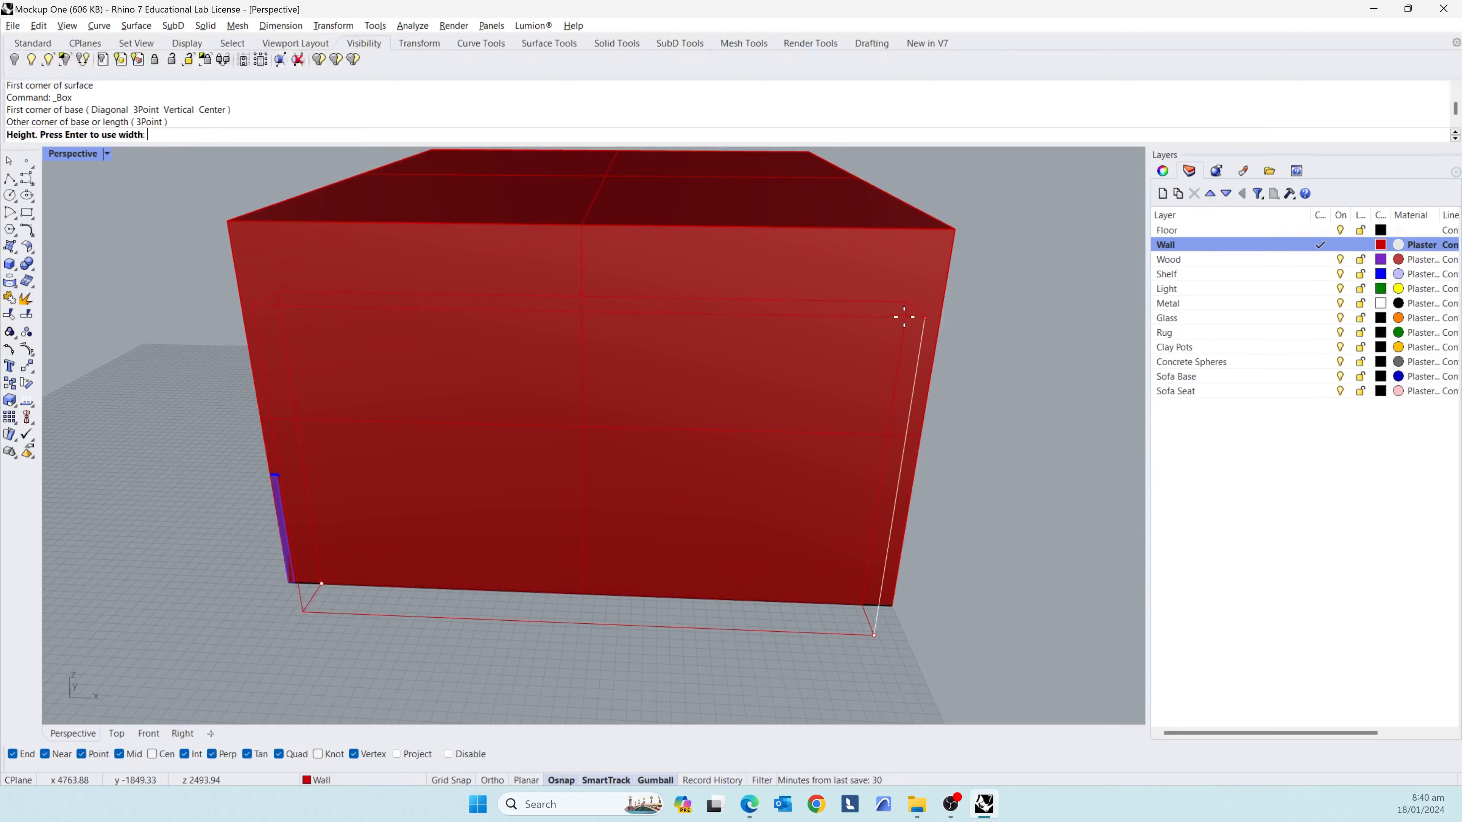
pyautogui.click(904, 316)
# - Raise the thin box above the floor and move it along the Y axis until it intersects the side wall
pyautogui.click(582, 388)
pyautogui.moveTo(583, 433); pyautogui.dragTo(579, 377)
pyautogui.moveTo(1003, 402); pyautogui.dragTo(744, 447, button='right')
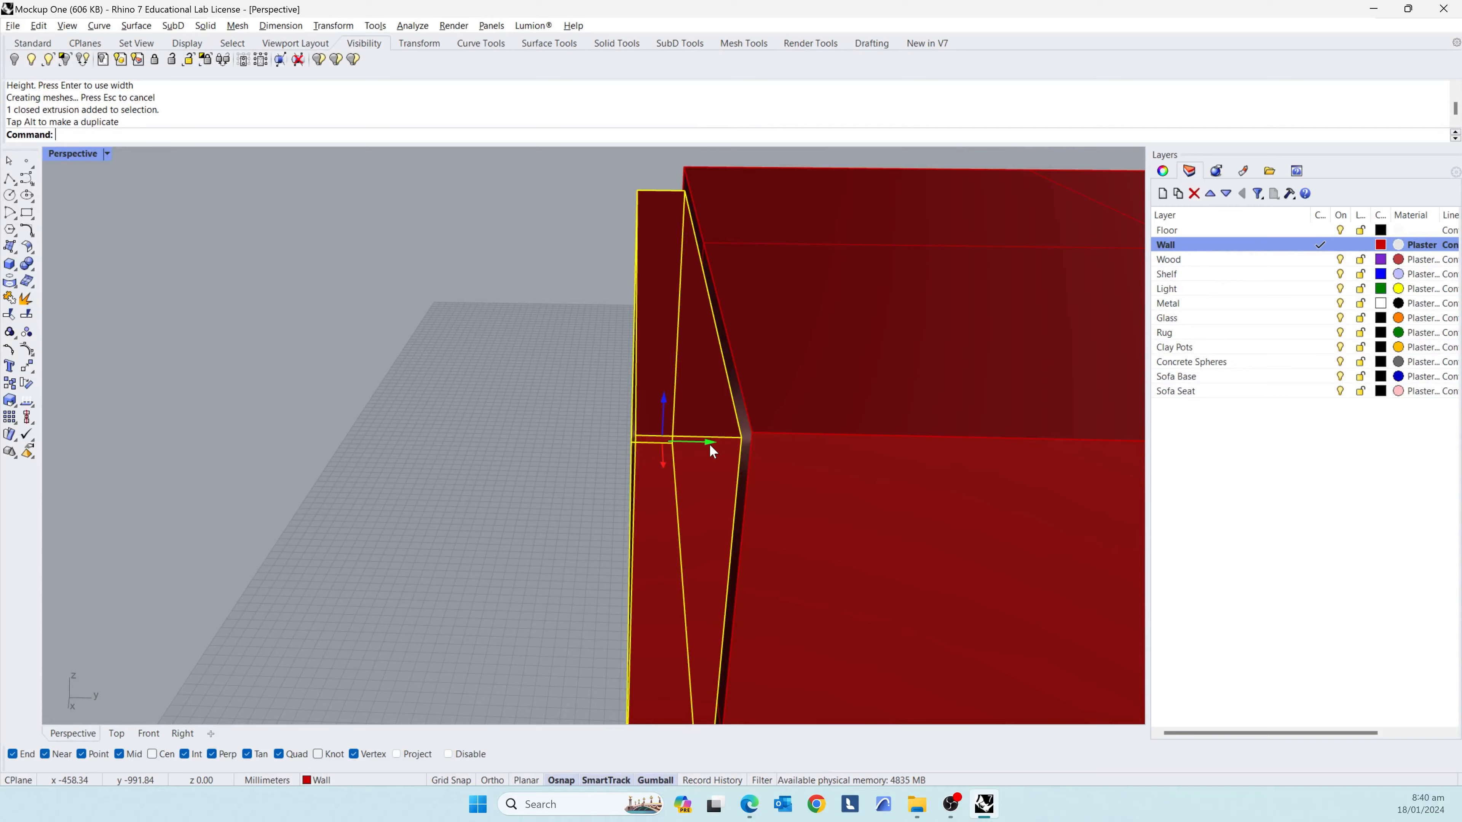
pyautogui.moveTo(711, 447); pyautogui.dragTo(748, 444)
# - Try subtracting the thin box from the room walls with Boolean Difference, and undo the operation
pyautogui.moveTo(464, 509); pyautogui.dragTo(567, 497, button='right')
pyautogui.scroll(-5, 567, 497)
pyautogui.scroll(5, 853, 362)
pyautogui.click(797, 359)
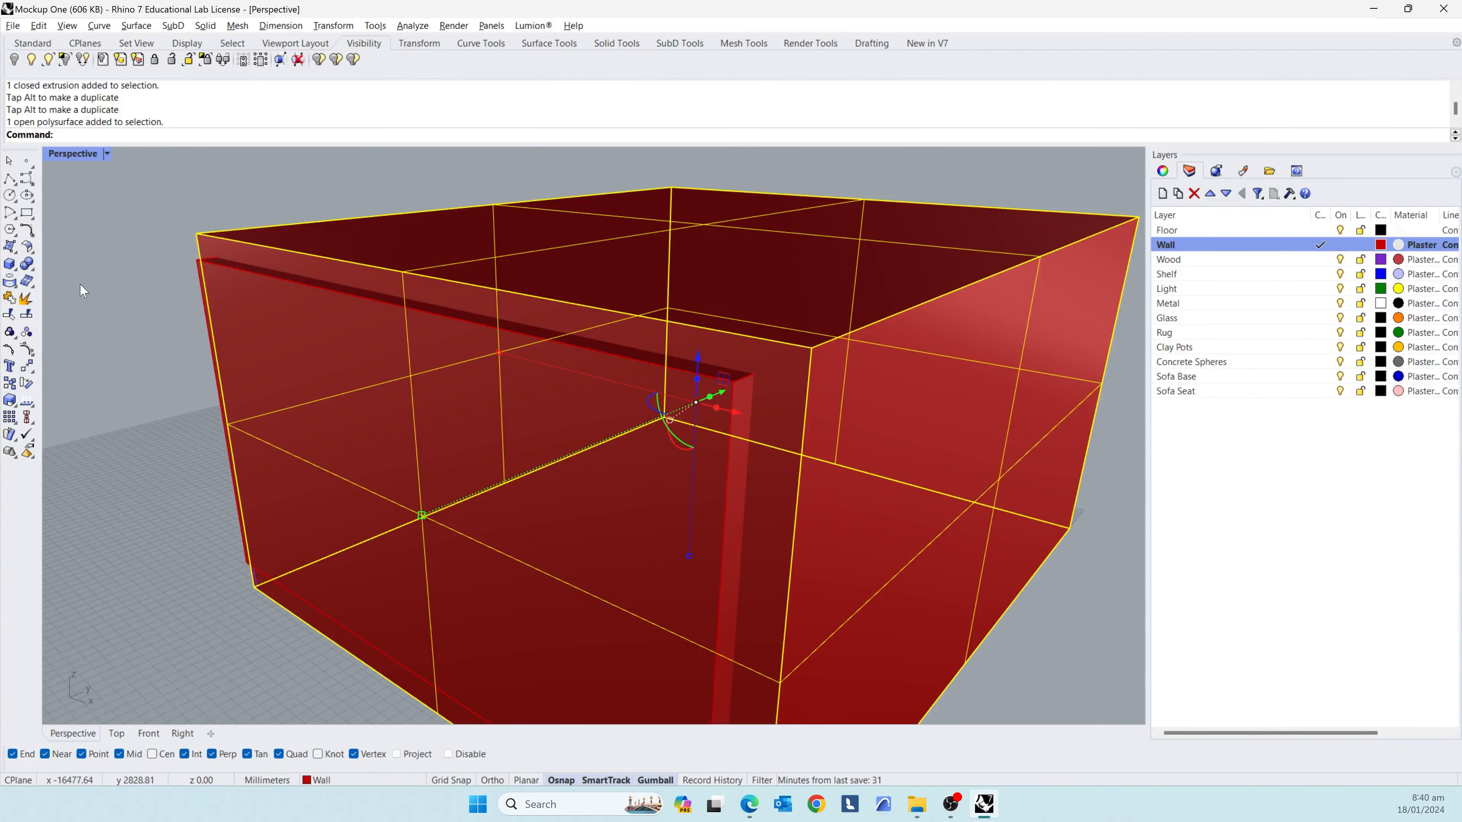
pyautogui.click(34, 273)
pyautogui.click(61, 270)
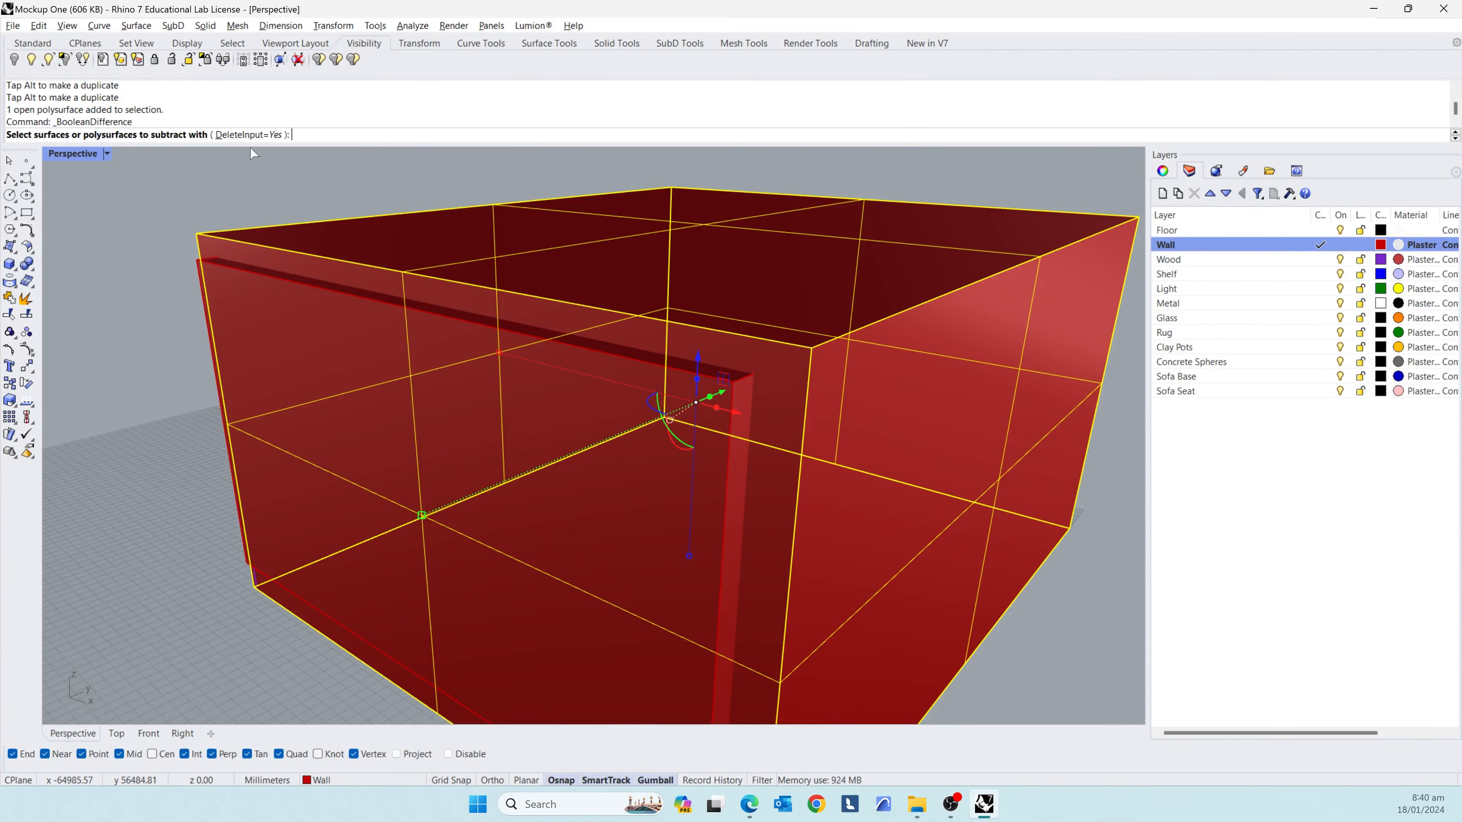
pyautogui.click(301, 287)
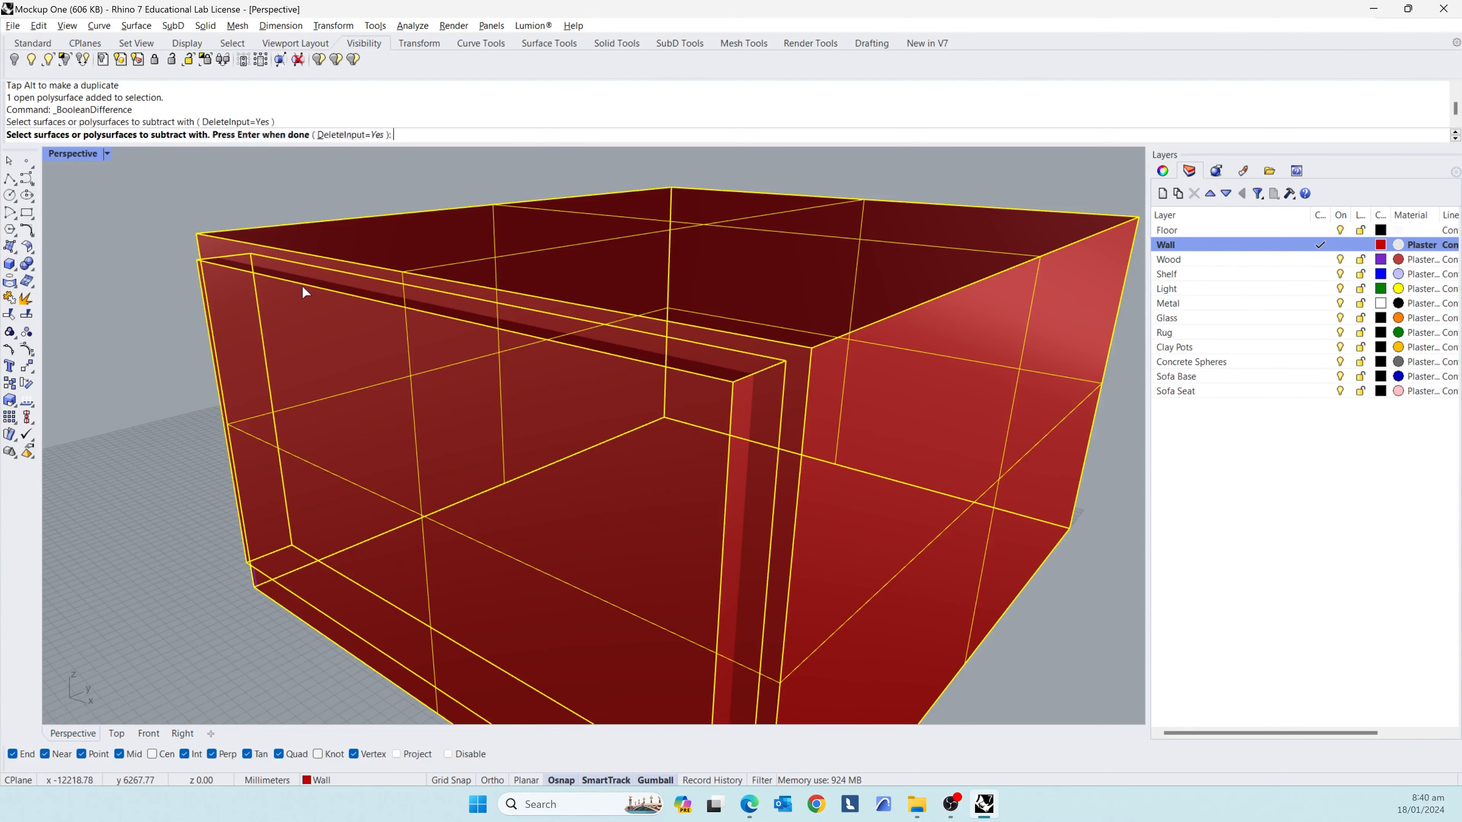
pyautogui.press('Return')
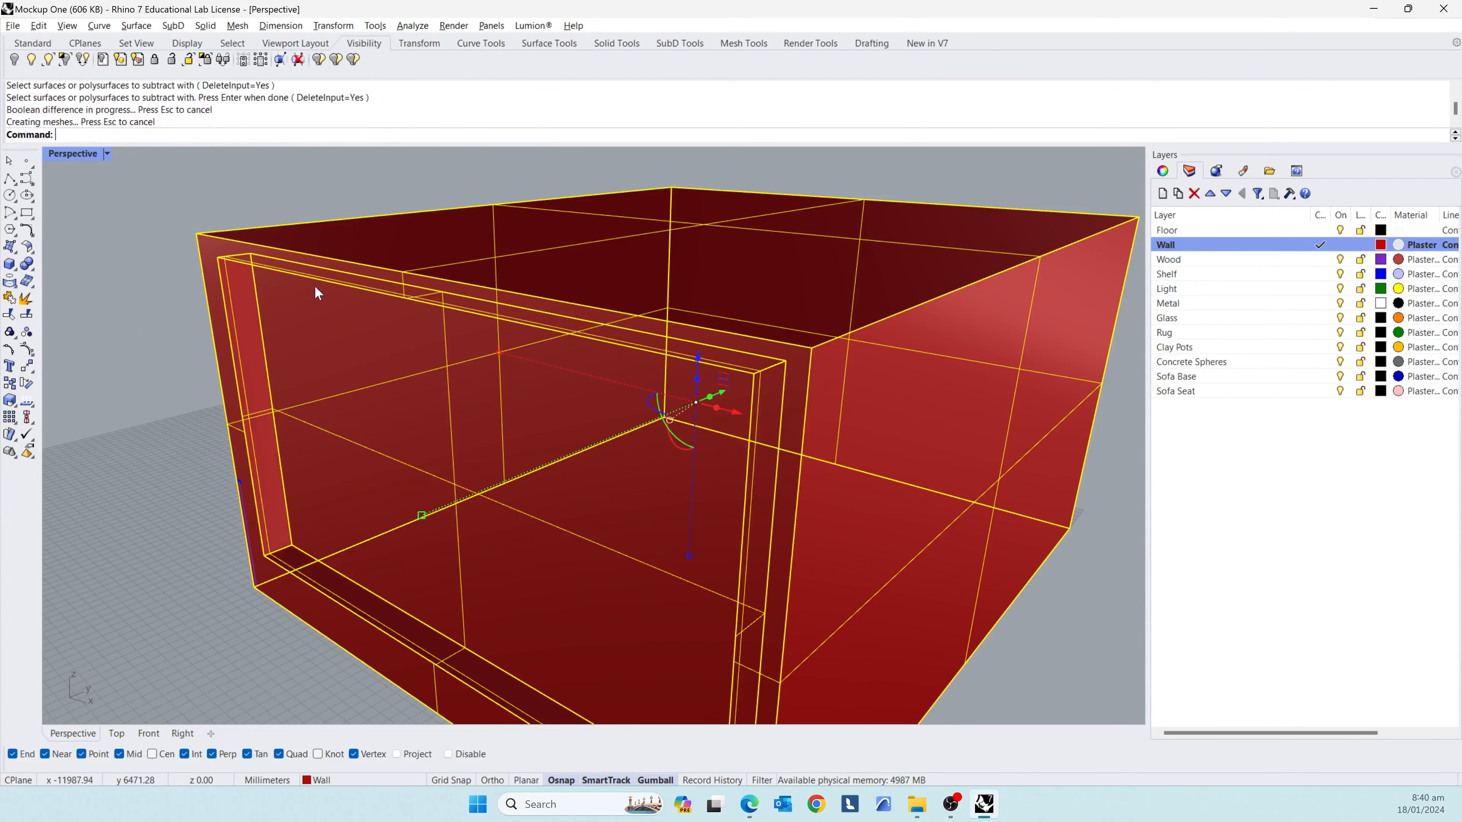
pyautogui.hotkey('ctrl', 'z')
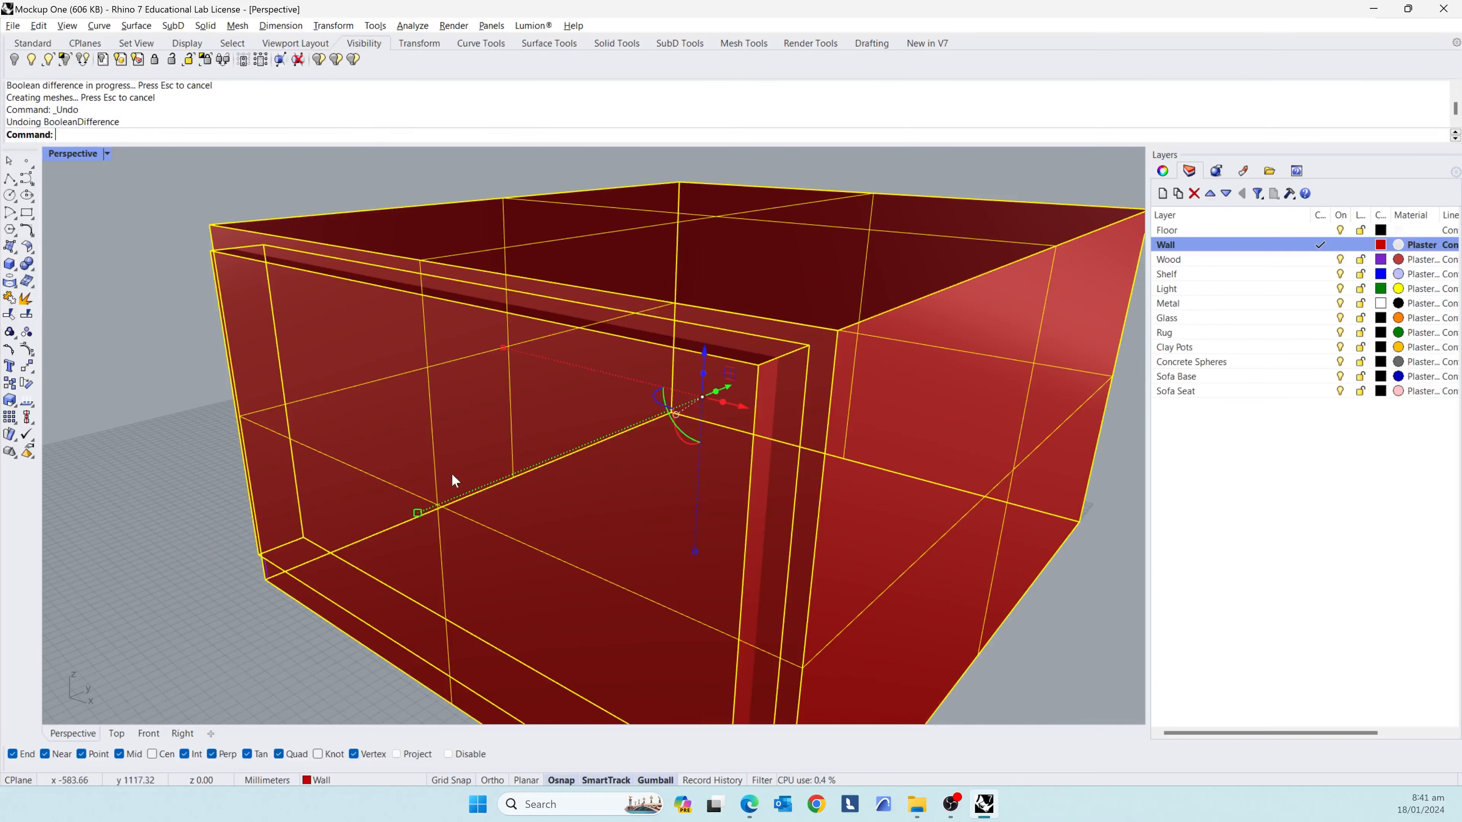
# - Split the room walls using the thin box as the cutting object, and delete the thin box
pyautogui.scroll(-3, 458, 466)
pyautogui.press('Escape')
pyautogui.click(729, 468)
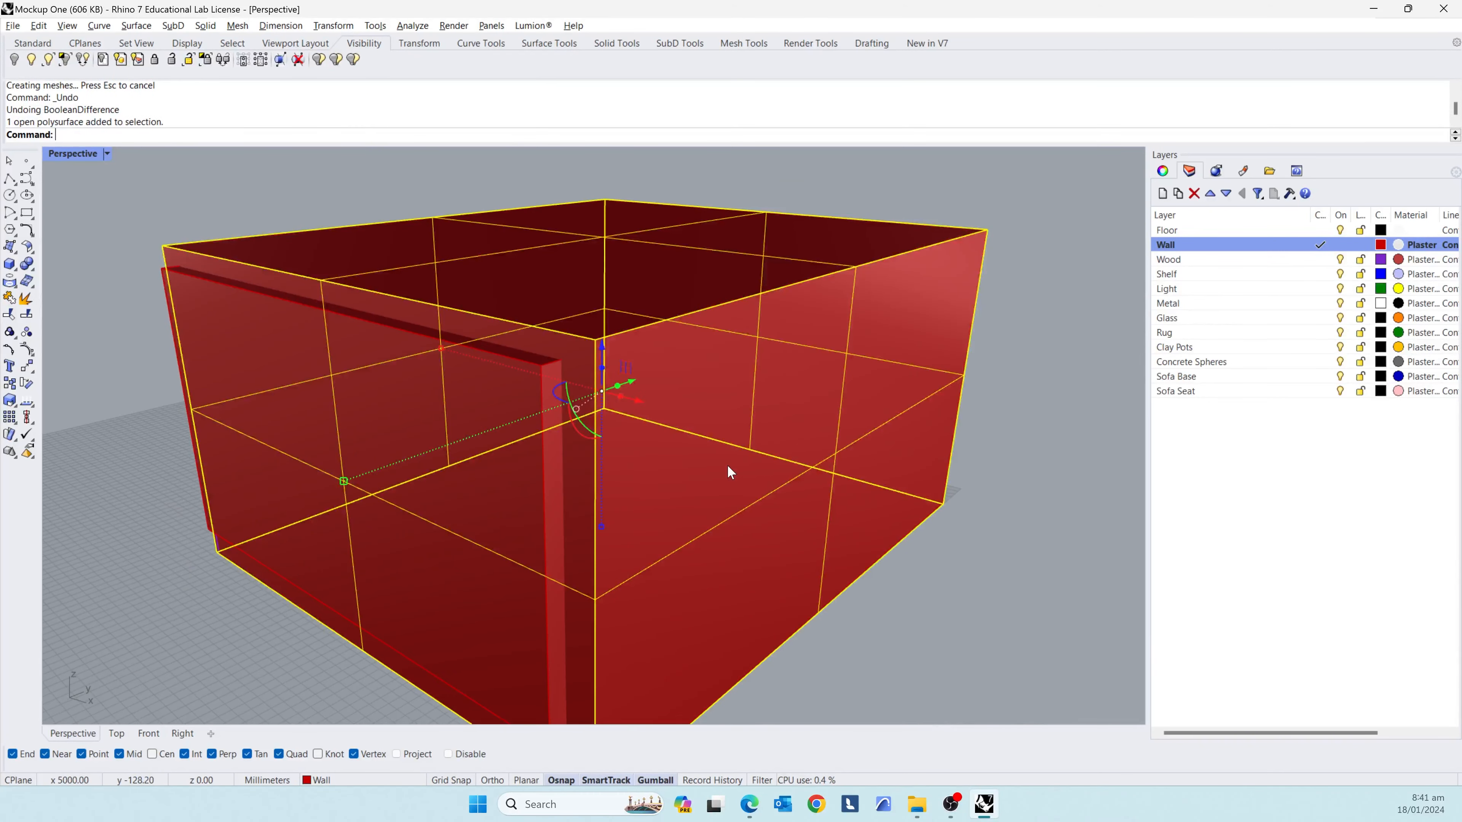
pyautogui.write('split')
pyautogui.press('Return')
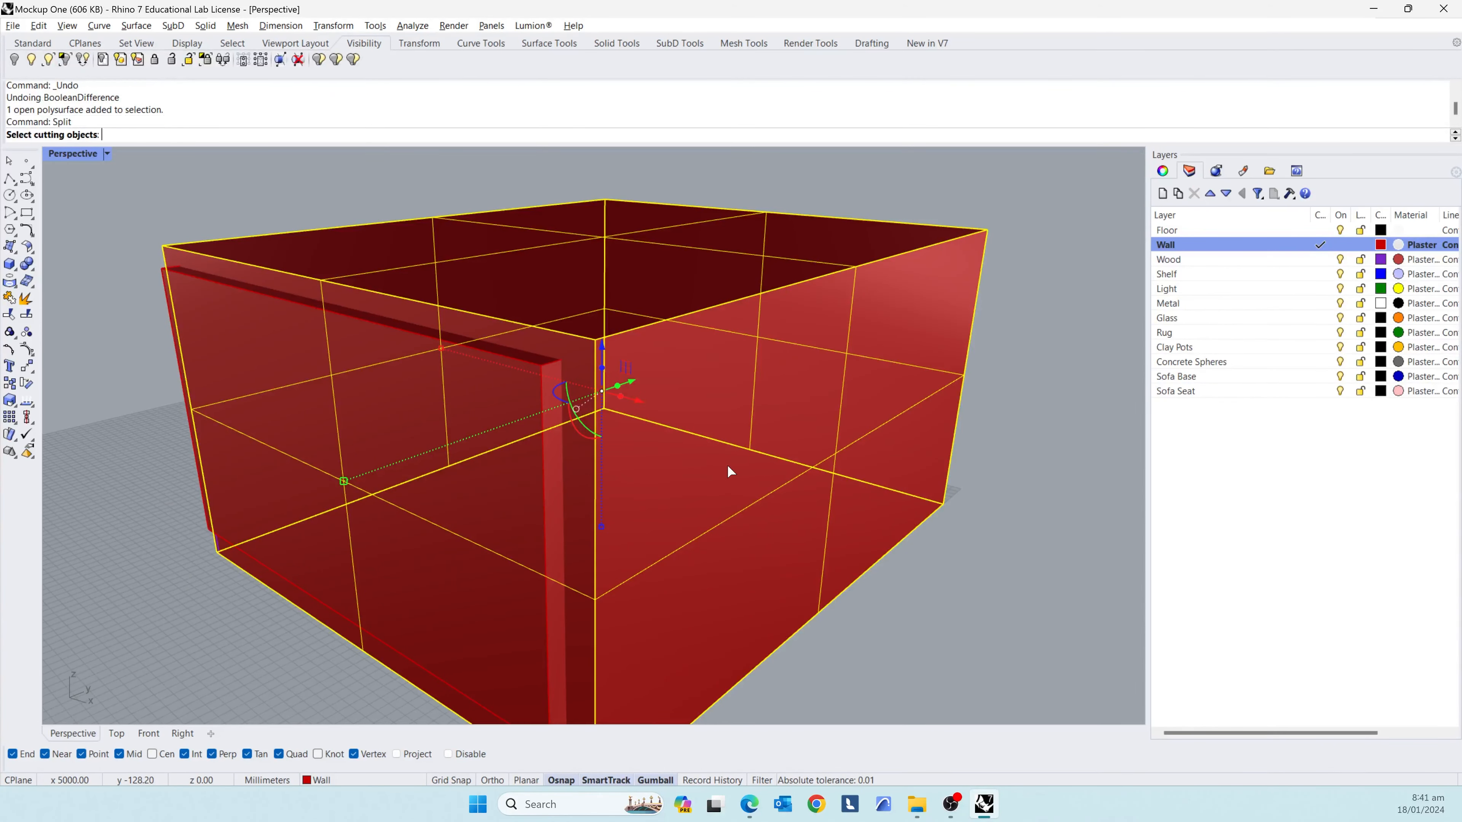
pyautogui.click(512, 504)
pyautogui.press('Return')
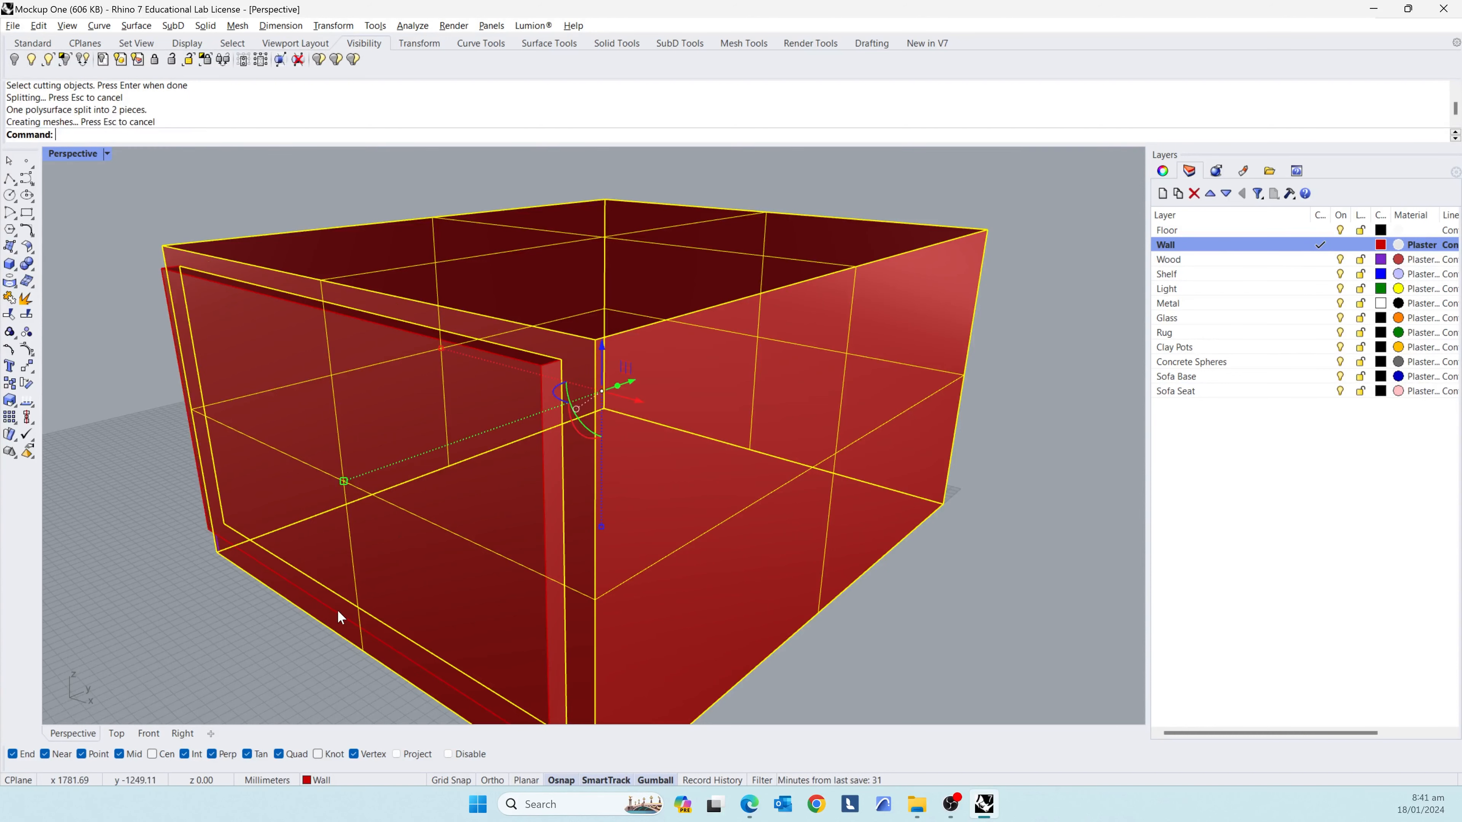
pyautogui.click(505, 514)
pyautogui.press('Delete')
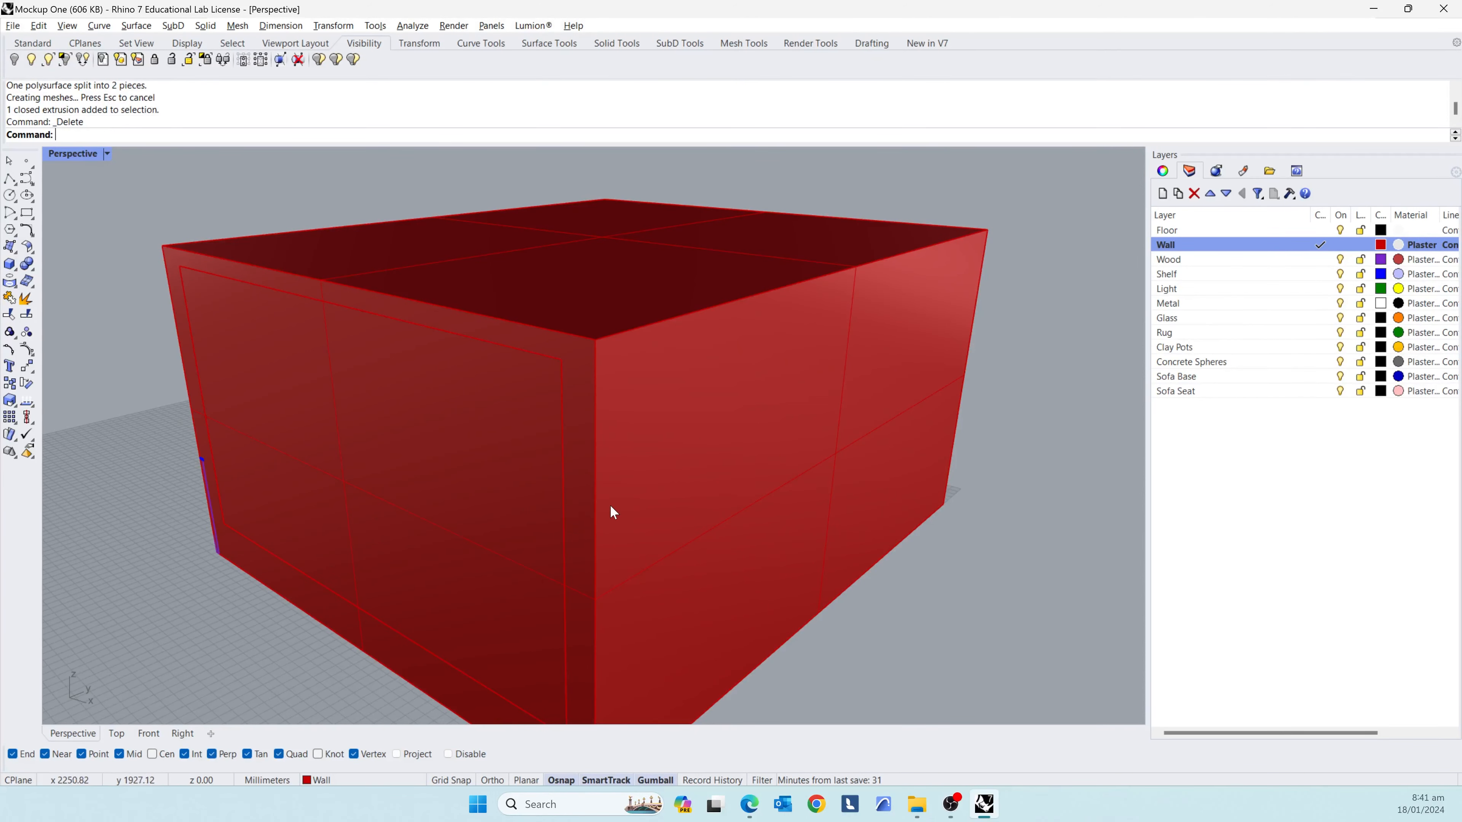
# - On the Windows layer, draw a polyline down the window outline's vertical edge nearest the wood panel, from upper to lower corner
pyautogui.click(543, 471)
pyautogui.moveTo(543, 471); pyautogui.dragTo(459, 503, button='right')
pyautogui.click(887, 469)
pyautogui.keyDown('shift'); pyautogui.moveTo(484, 567); pyautogui.dragTo(618, 517, button='right'); pyautogui.keyUp('shift')
pyautogui.click(593, 409)
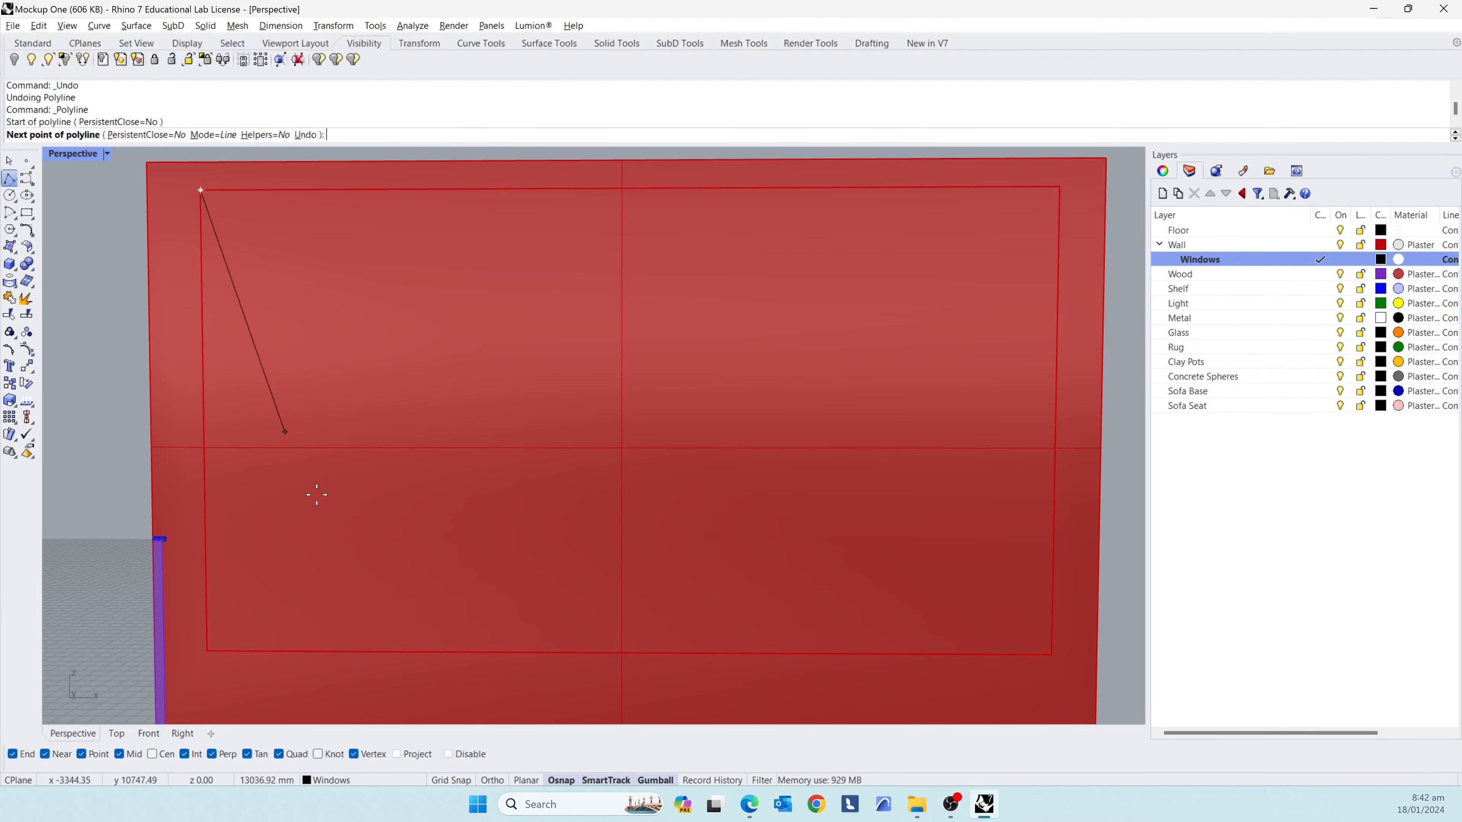
pyautogui.click(204, 649)
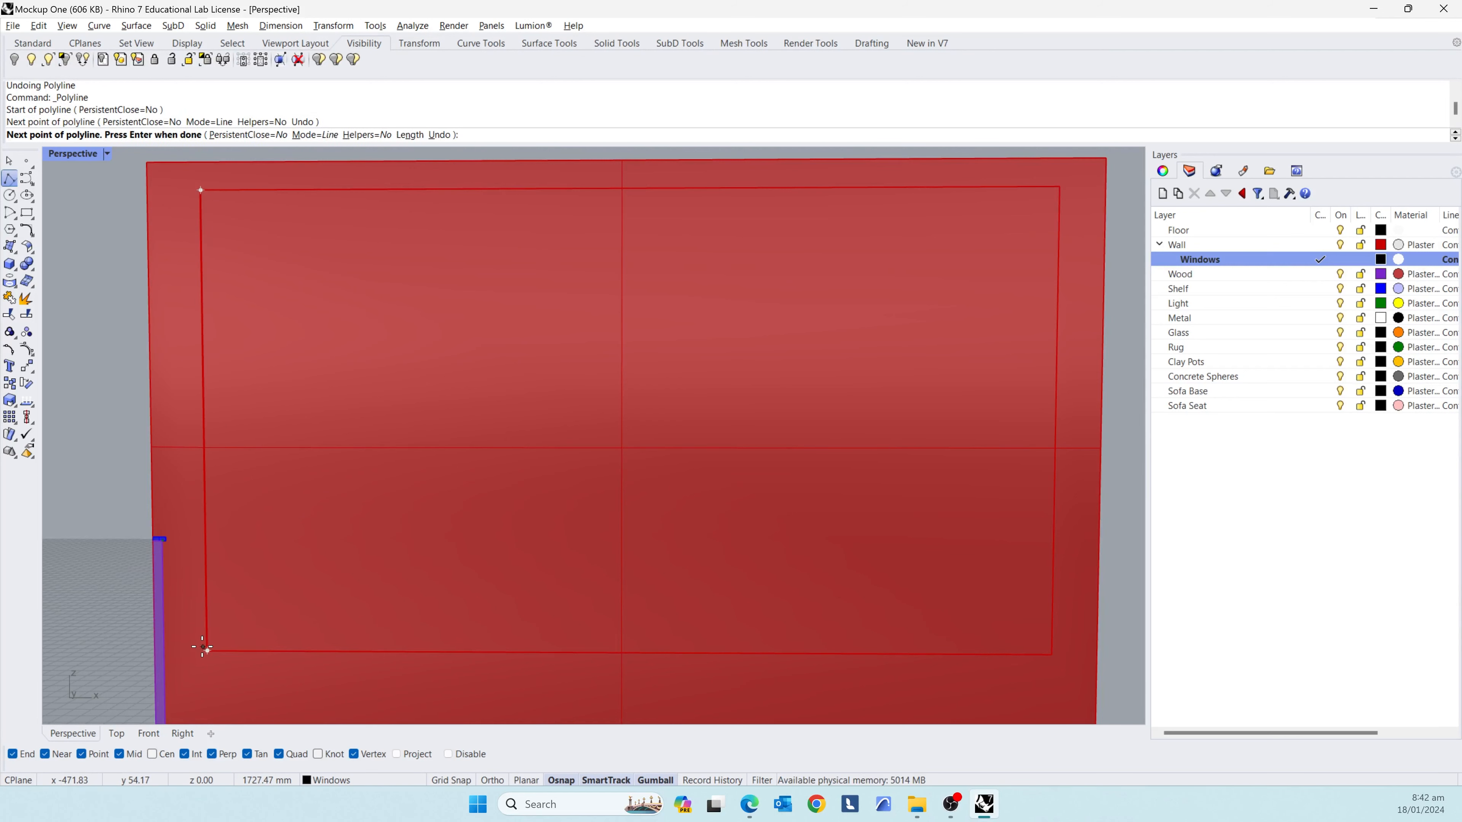
pyautogui.press('Return')
# - Array the vertical window line along the window outline's upper edge with ArrayCrv, using 4 items
pyautogui.click(206, 450)
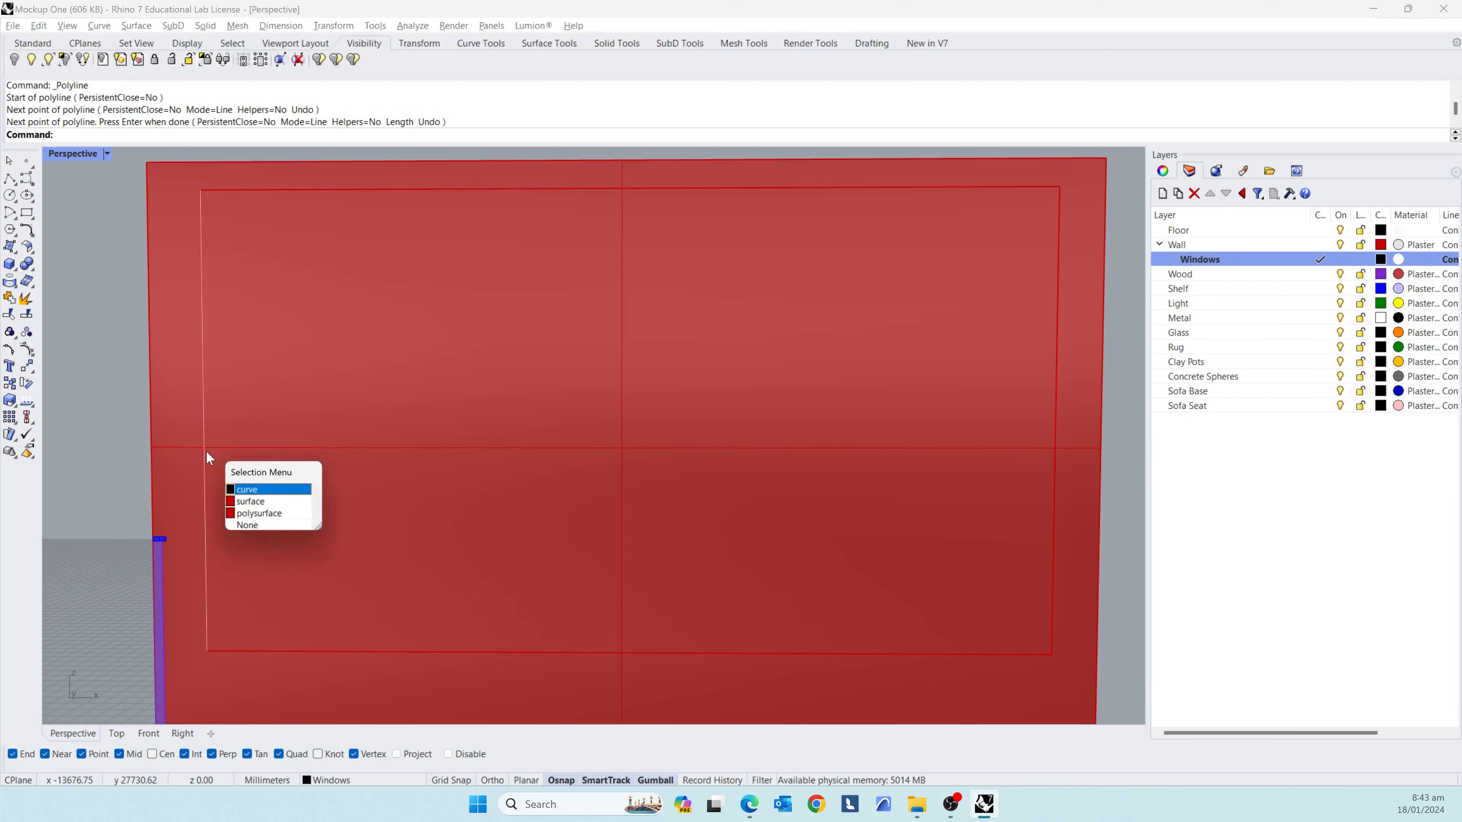
pyautogui.click(248, 485)
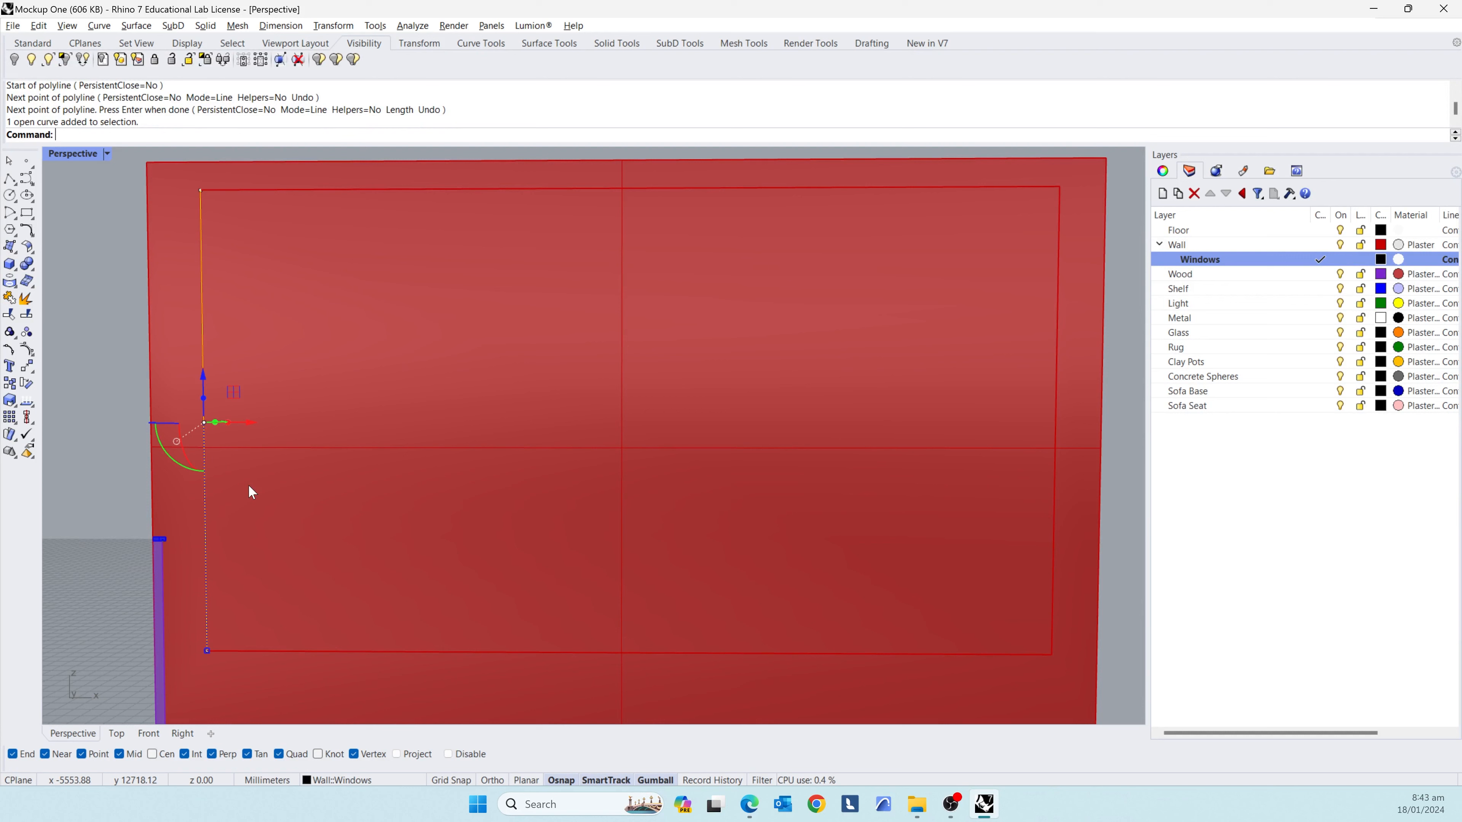
pyautogui.write('ArrayCrv')
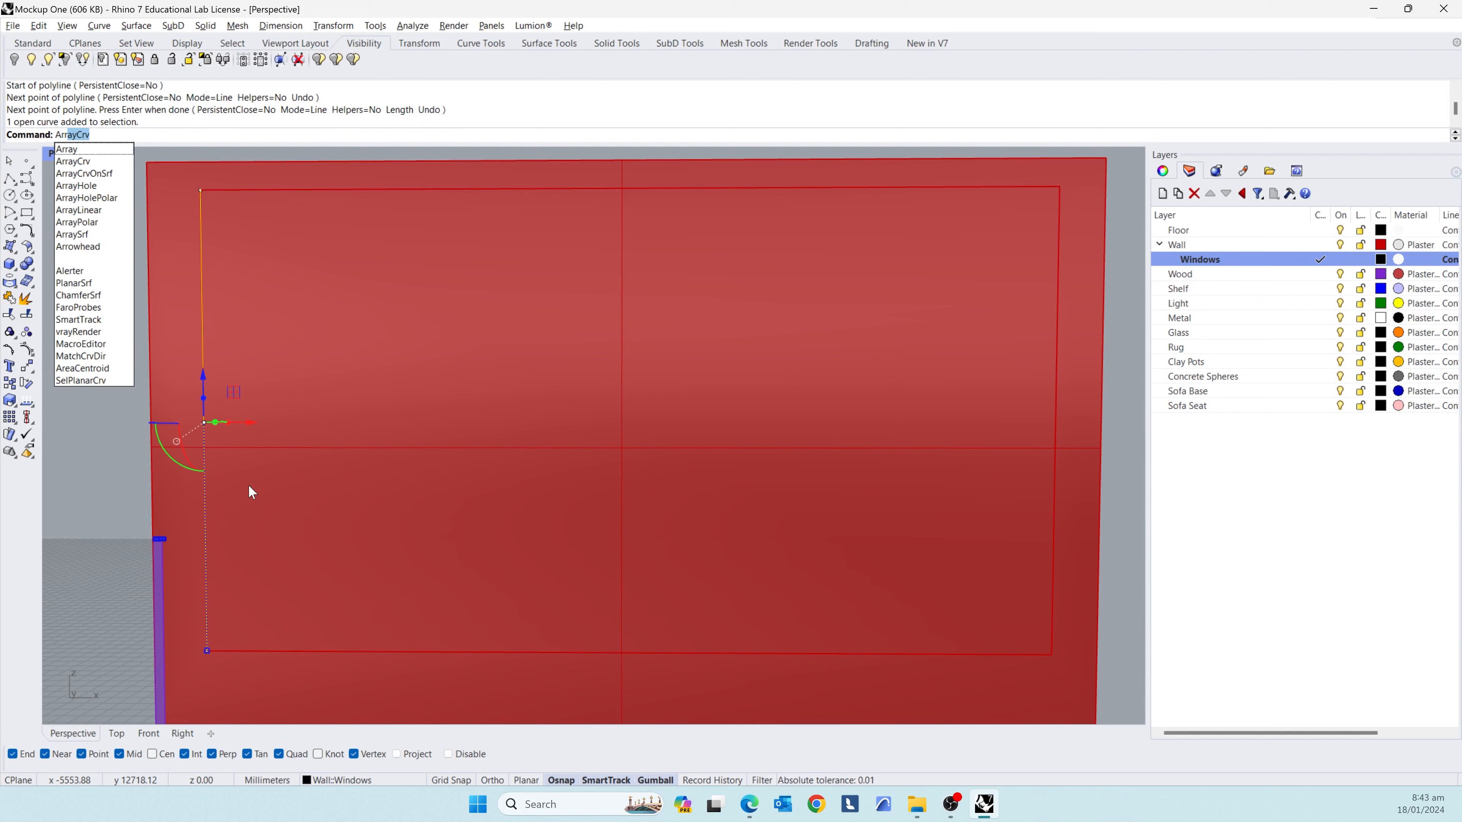
pyautogui.press('Return')
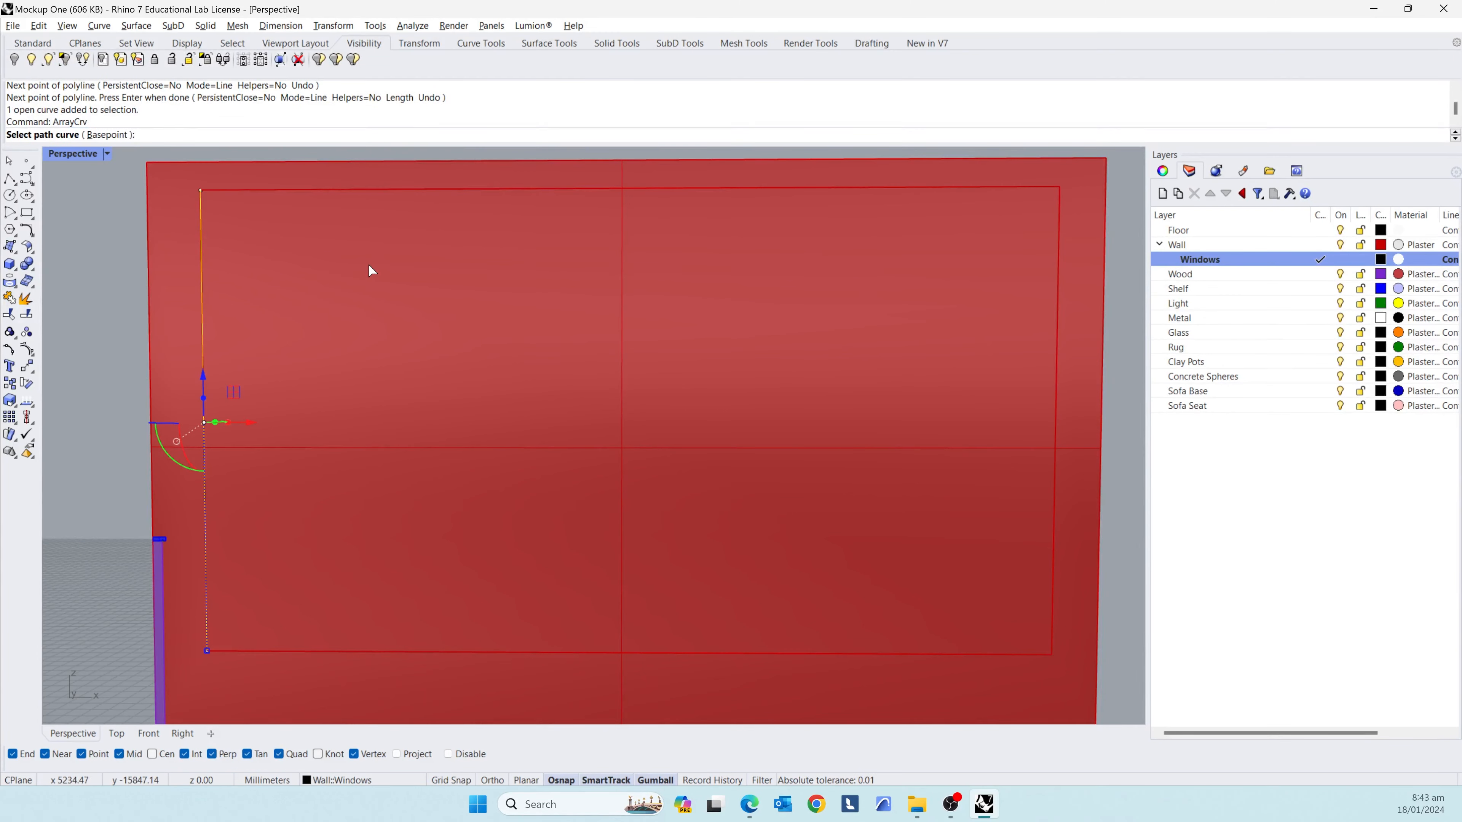
pyautogui.click(410, 189)
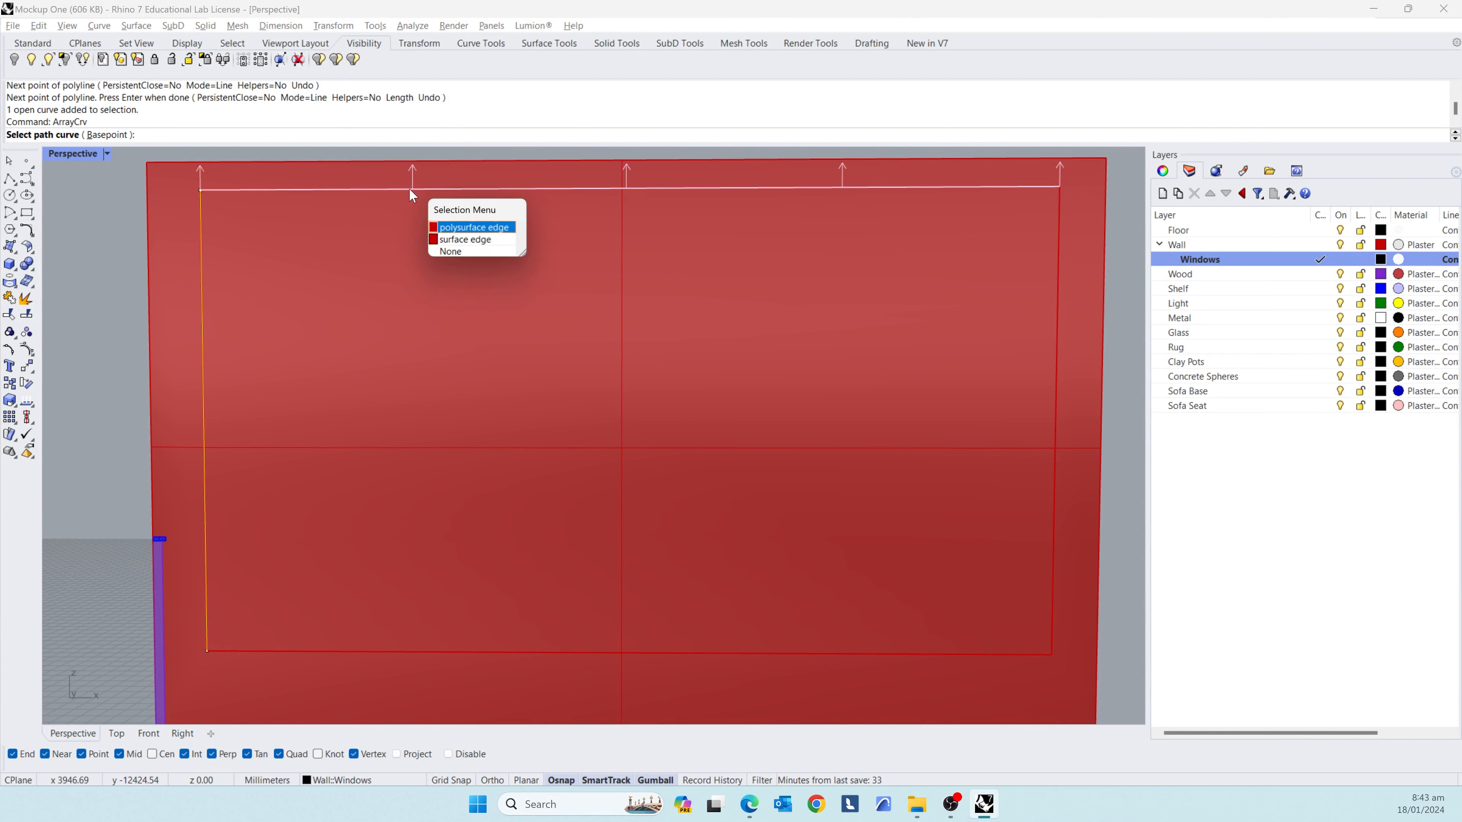
pyautogui.click(447, 229)
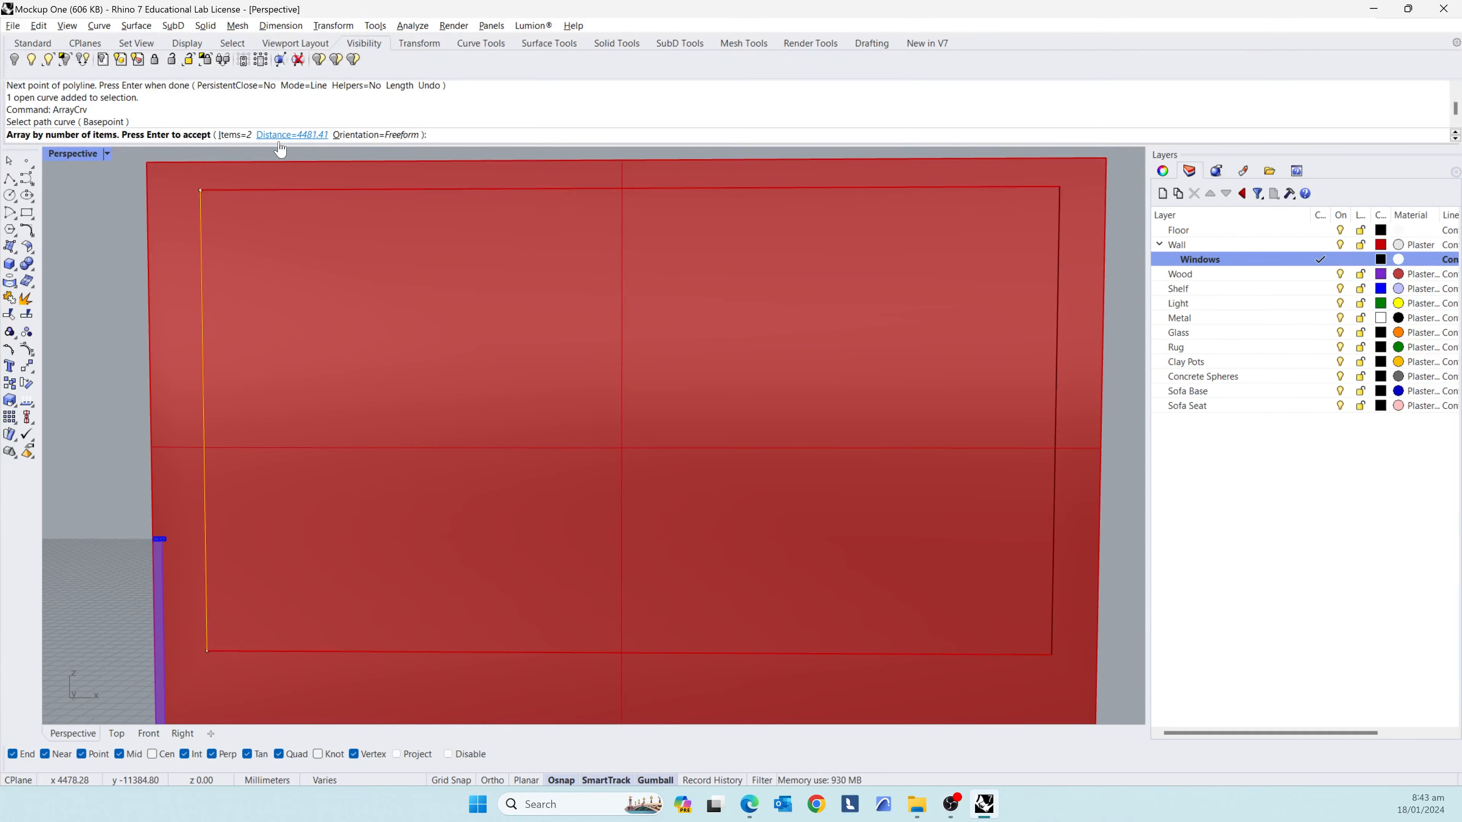
pyautogui.click(248, 135)
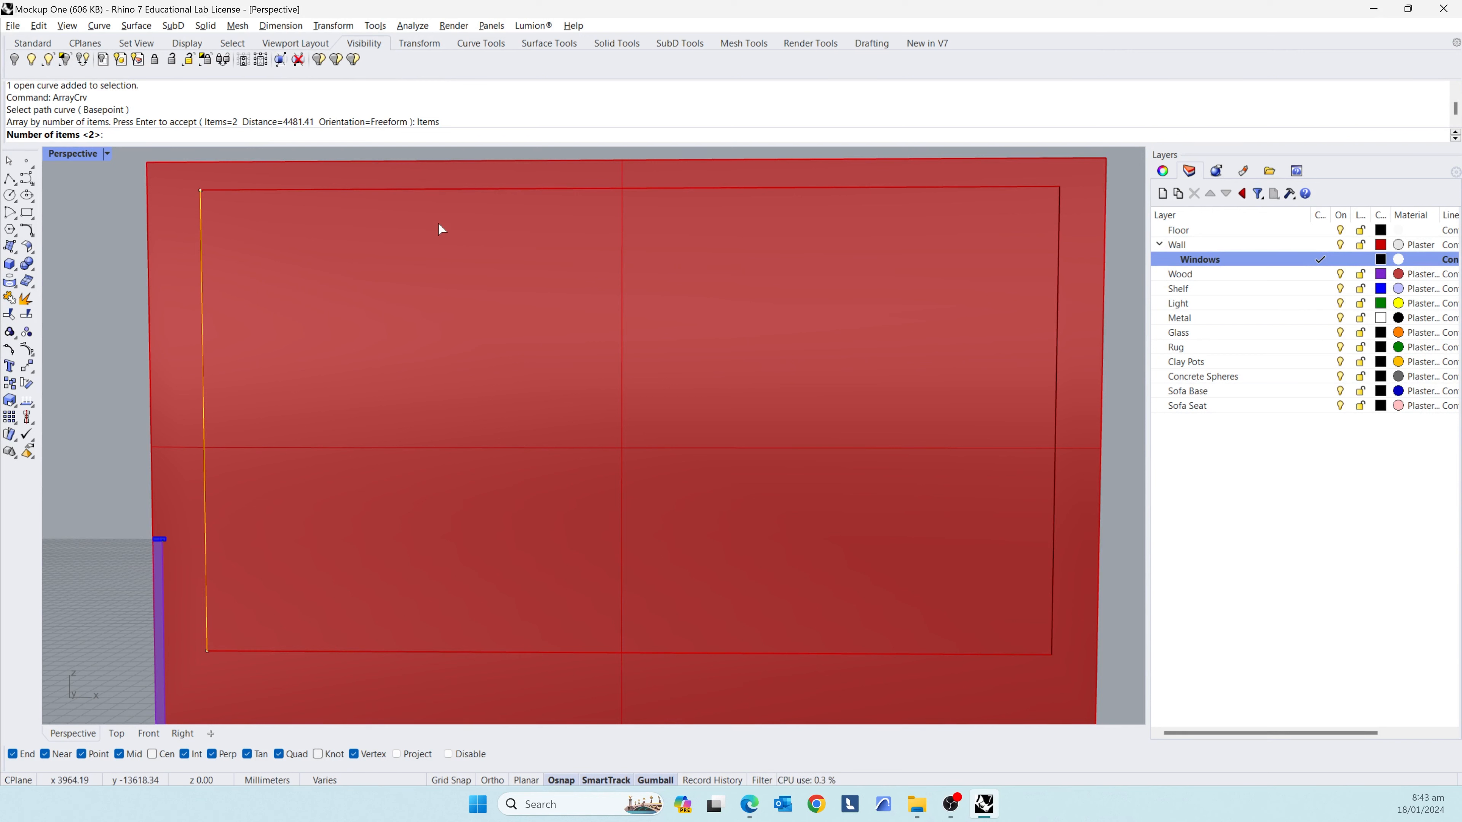
pyautogui.press('Return')
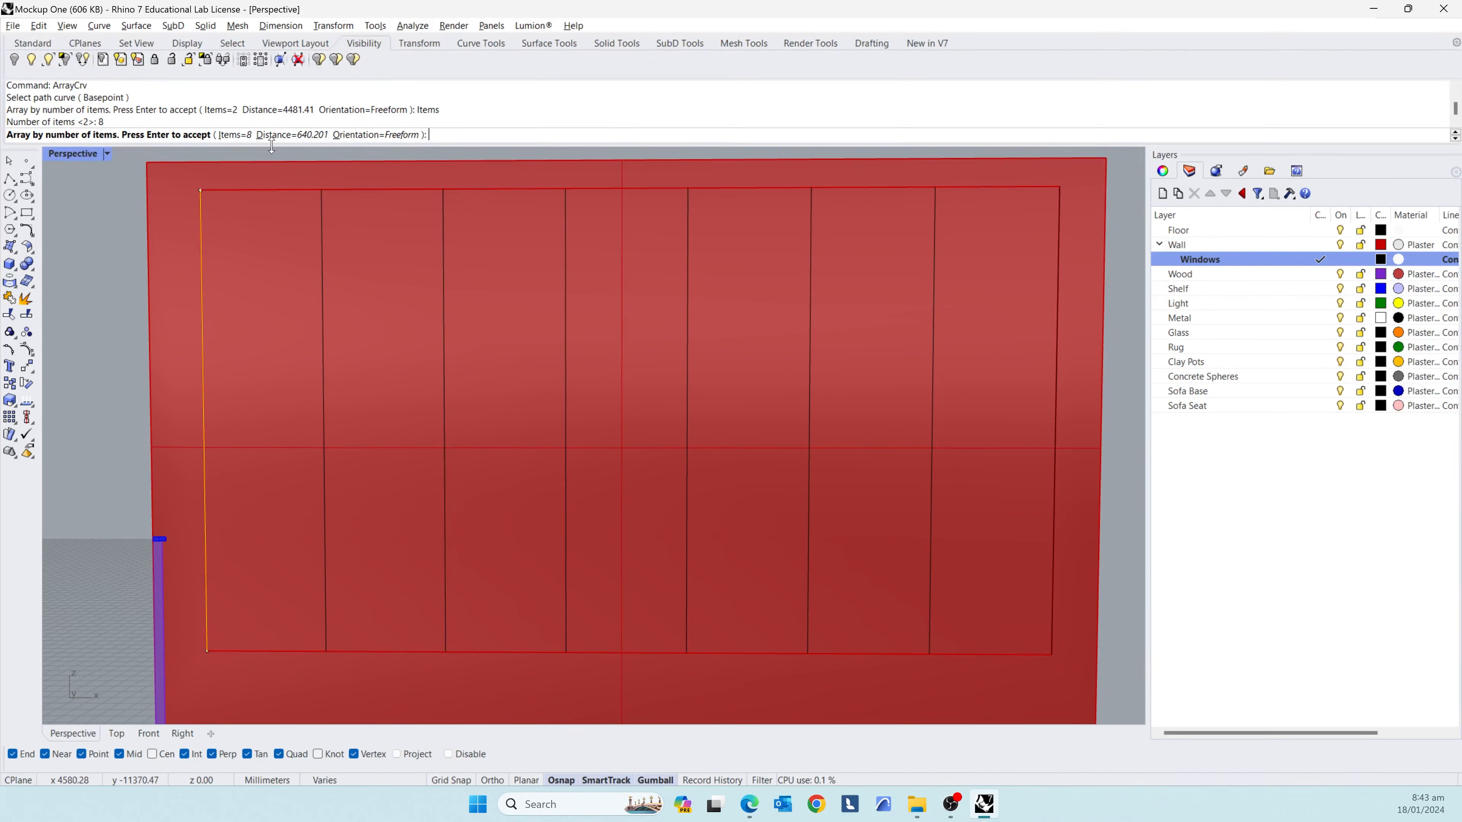
pyautogui.click(247, 134)
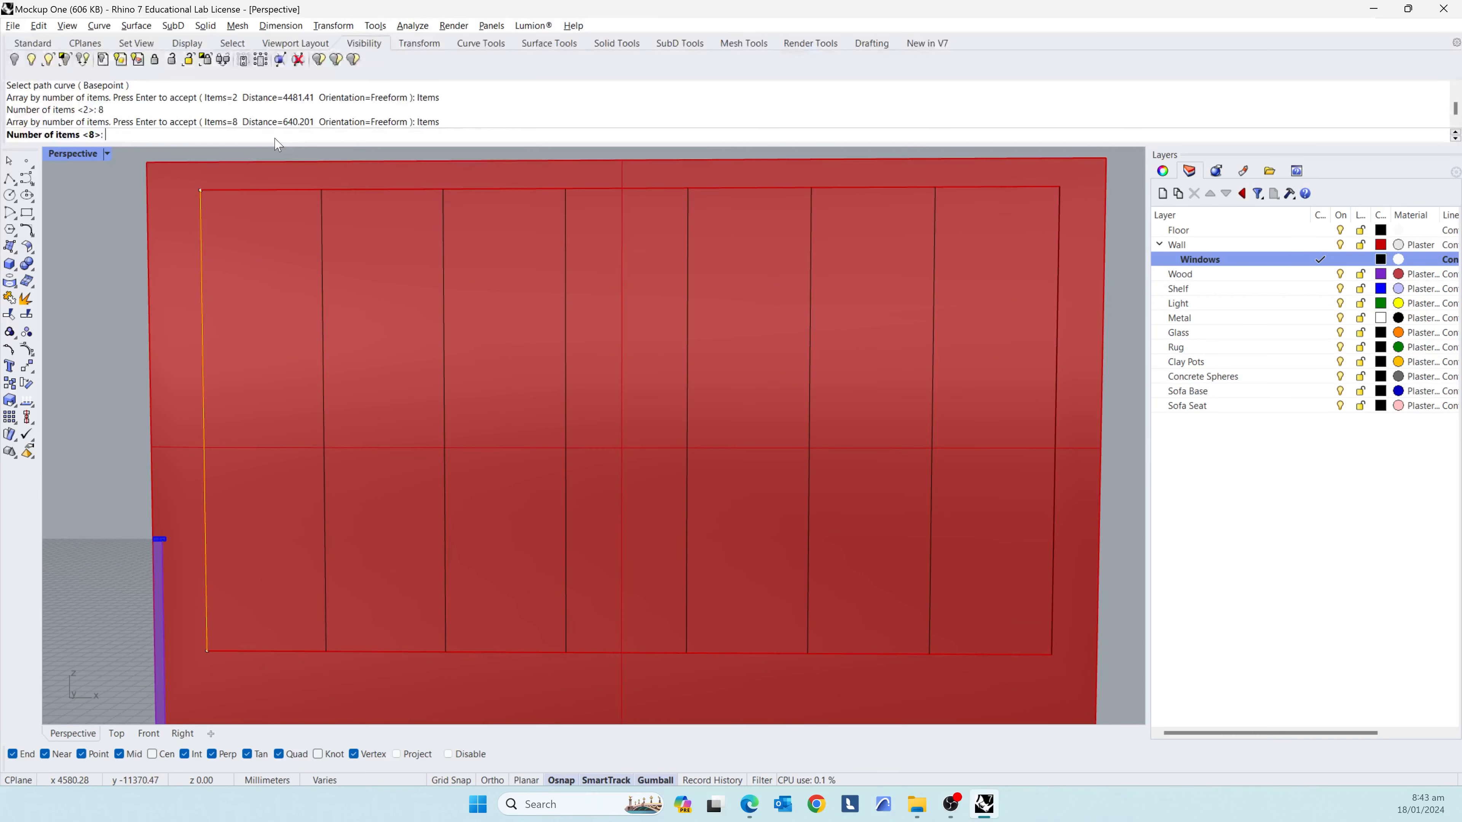
pyautogui.write('4')
pyautogui.press('Return')
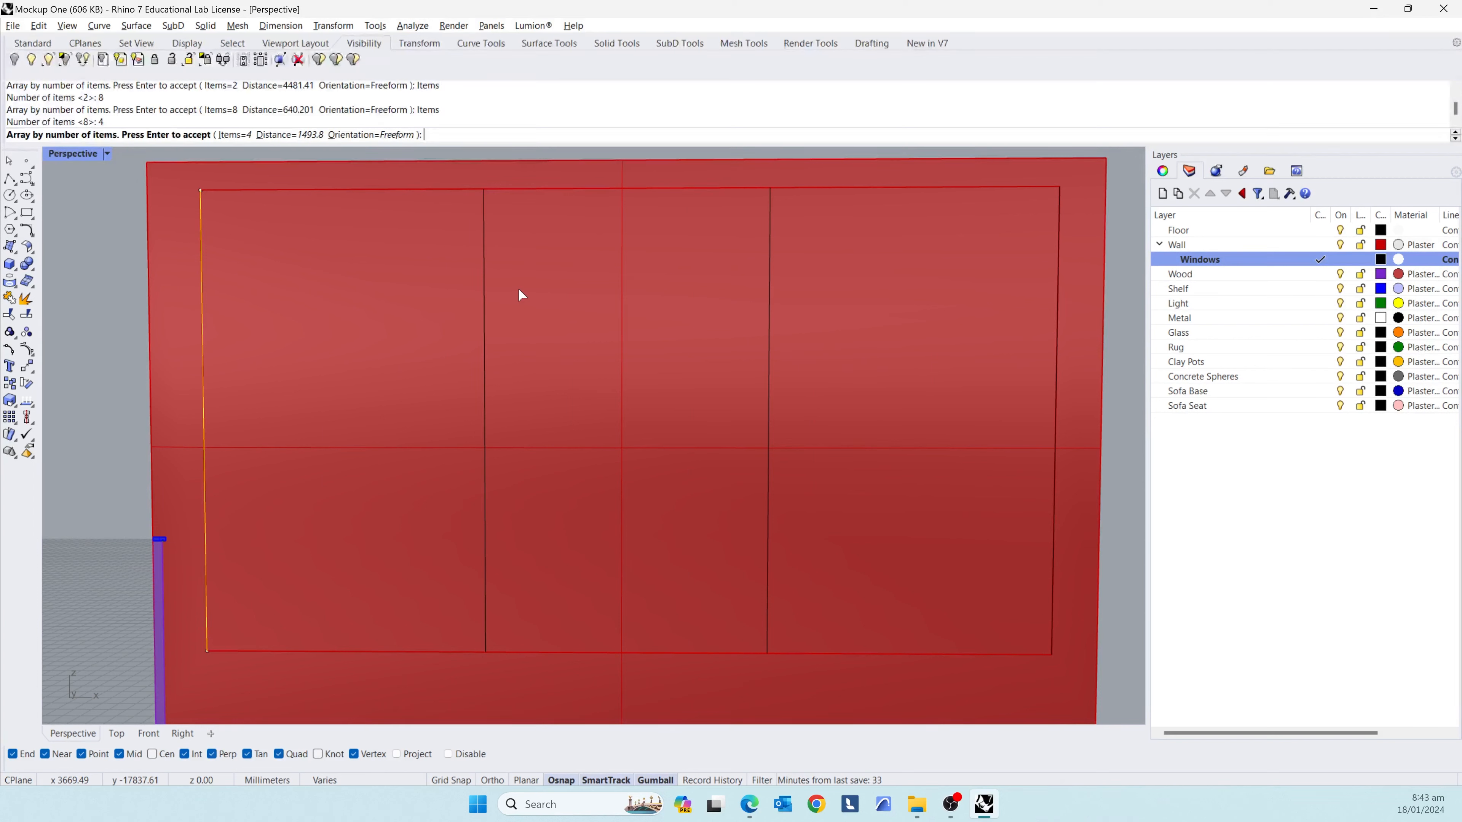
pyautogui.press('Return')
# - Copy the two inner vertical window lines 50 mm along the X axis to form the mullion widths
pyautogui.click(487, 320)
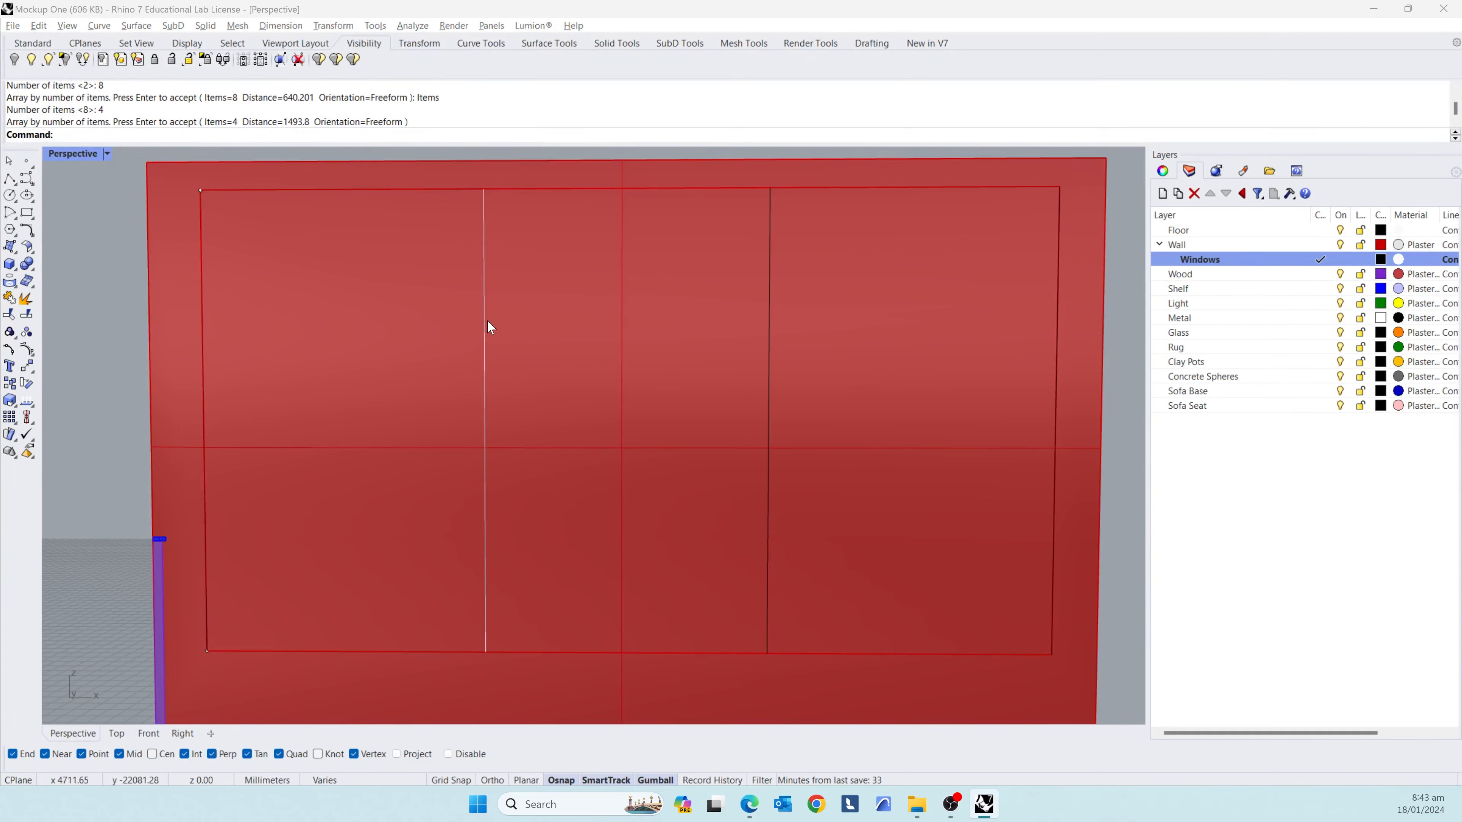
pyautogui.click(580, 360)
pyautogui.click(768, 362)
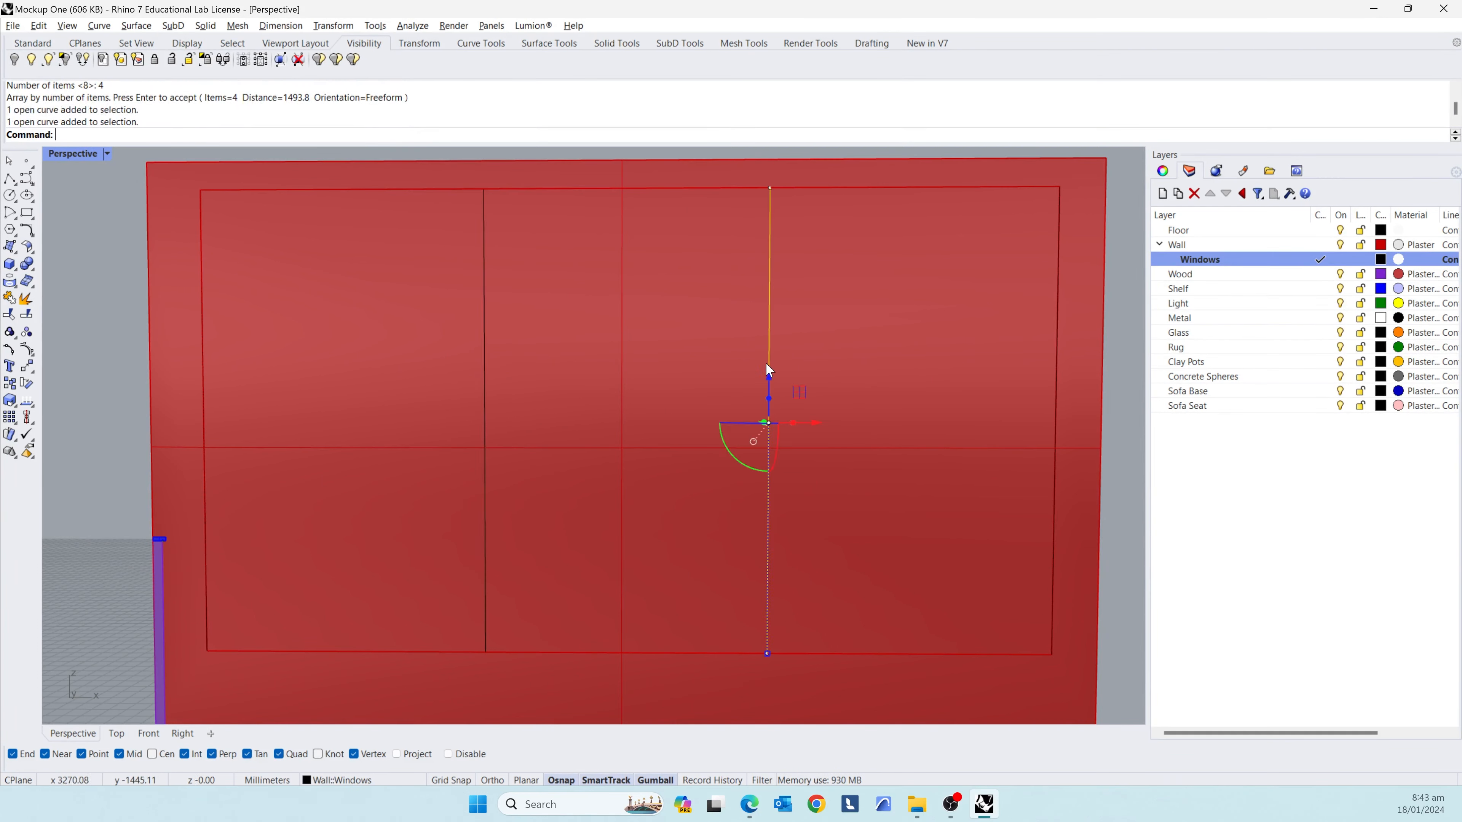
pyautogui.click(484, 418)
pyautogui.click(552, 459)
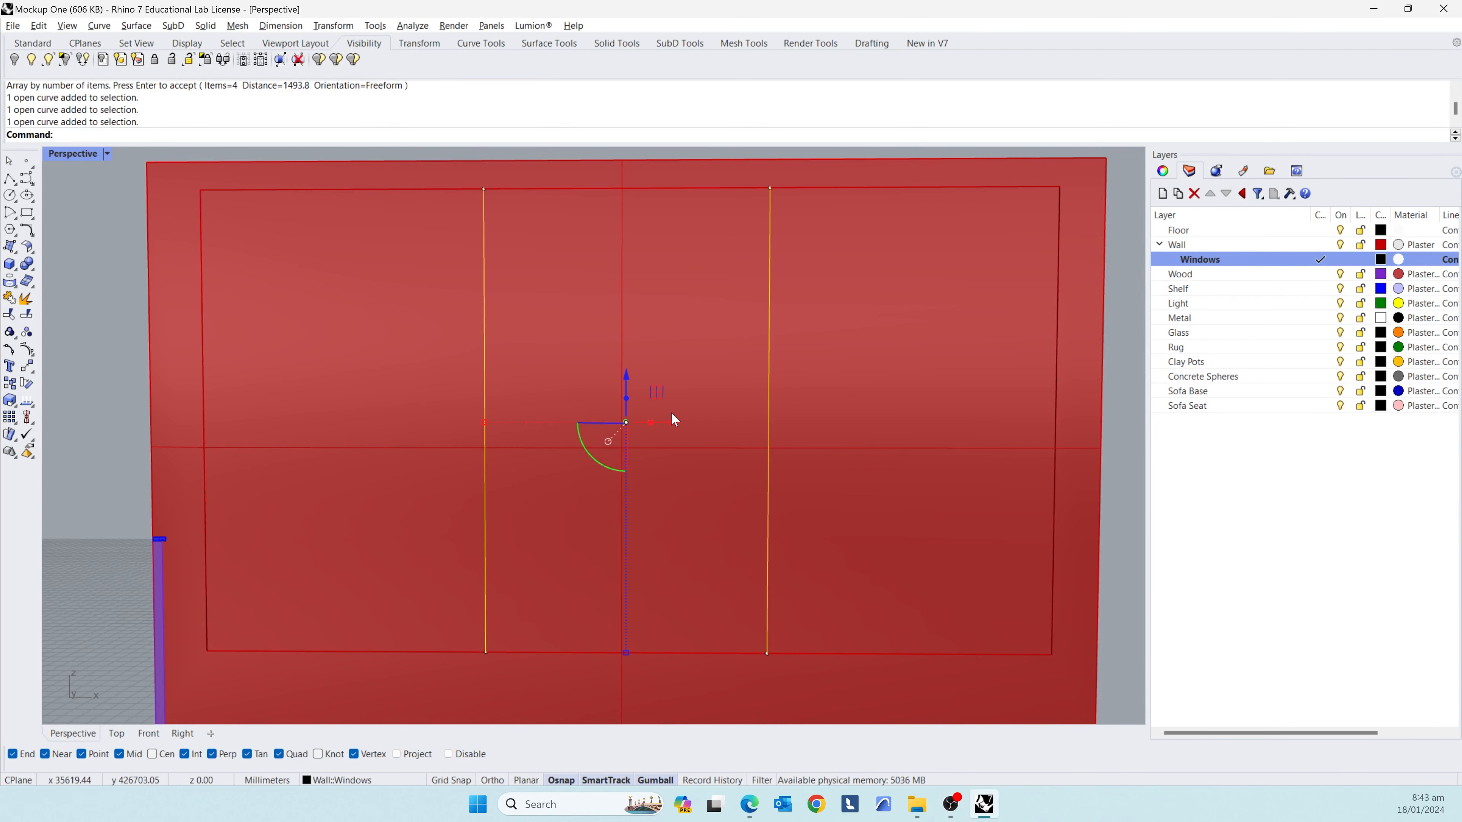
pyautogui.click(675, 429)
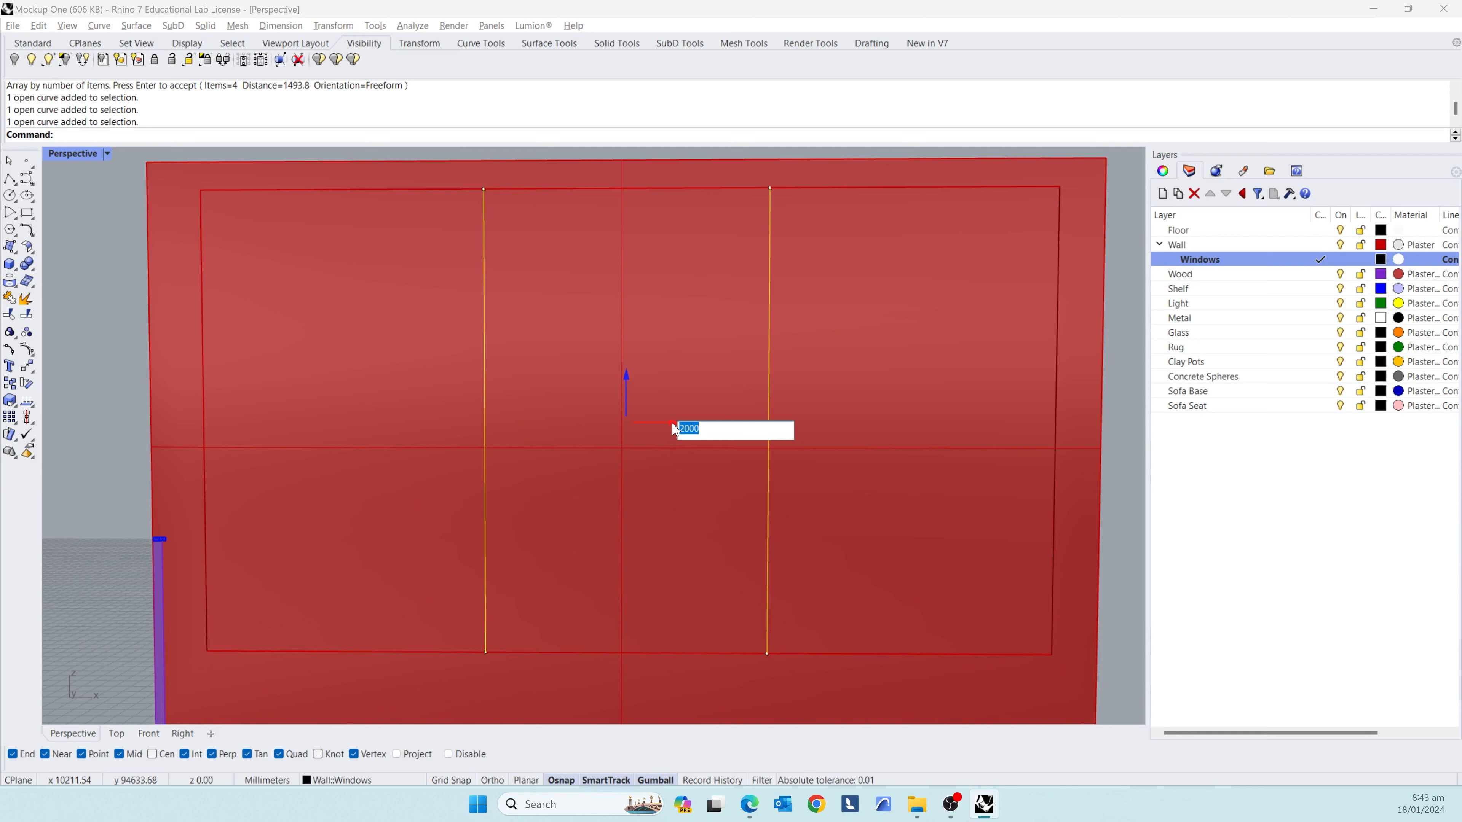
pyautogui.write('50')
pyautogui.hotkey('alt', 'Return')
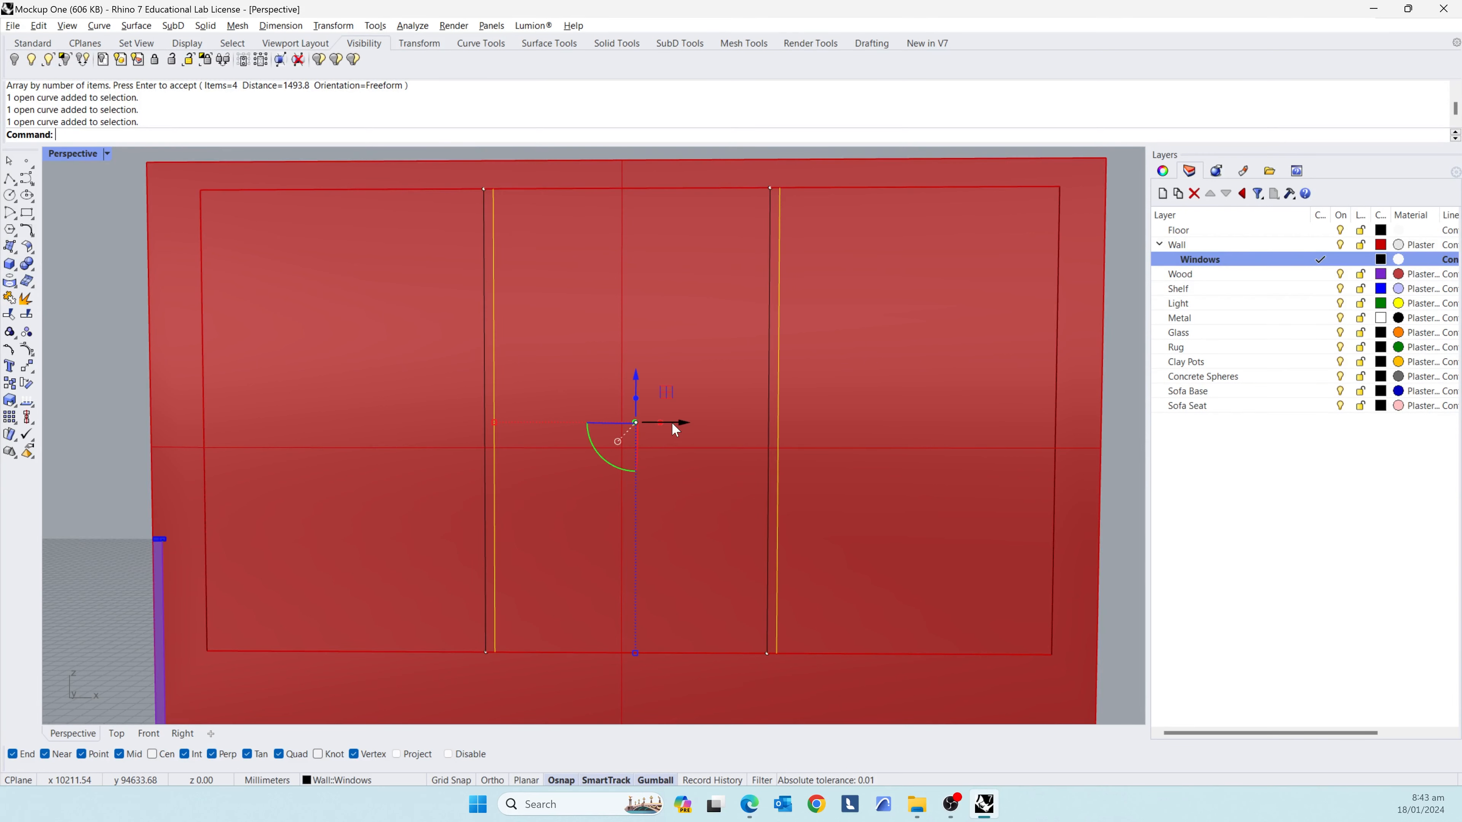
pyautogui.click(90, 405)
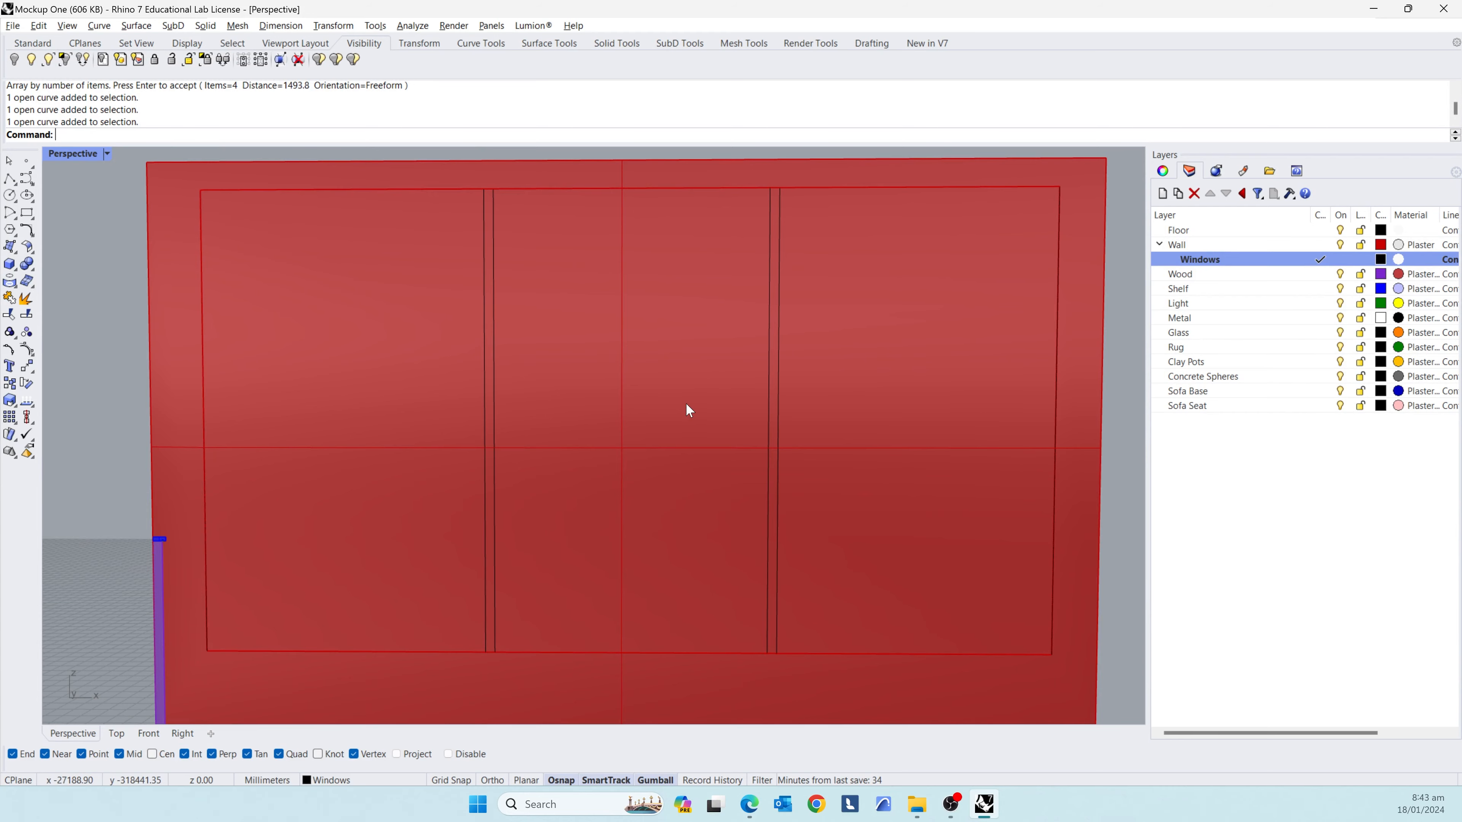
# - Split the window surface using the four inner vertical lines as cutting objects
pyautogui.scroll(-3, 633, 386)
pyautogui.scroll(3, 501, 380)
pyautogui.click(421, 388)
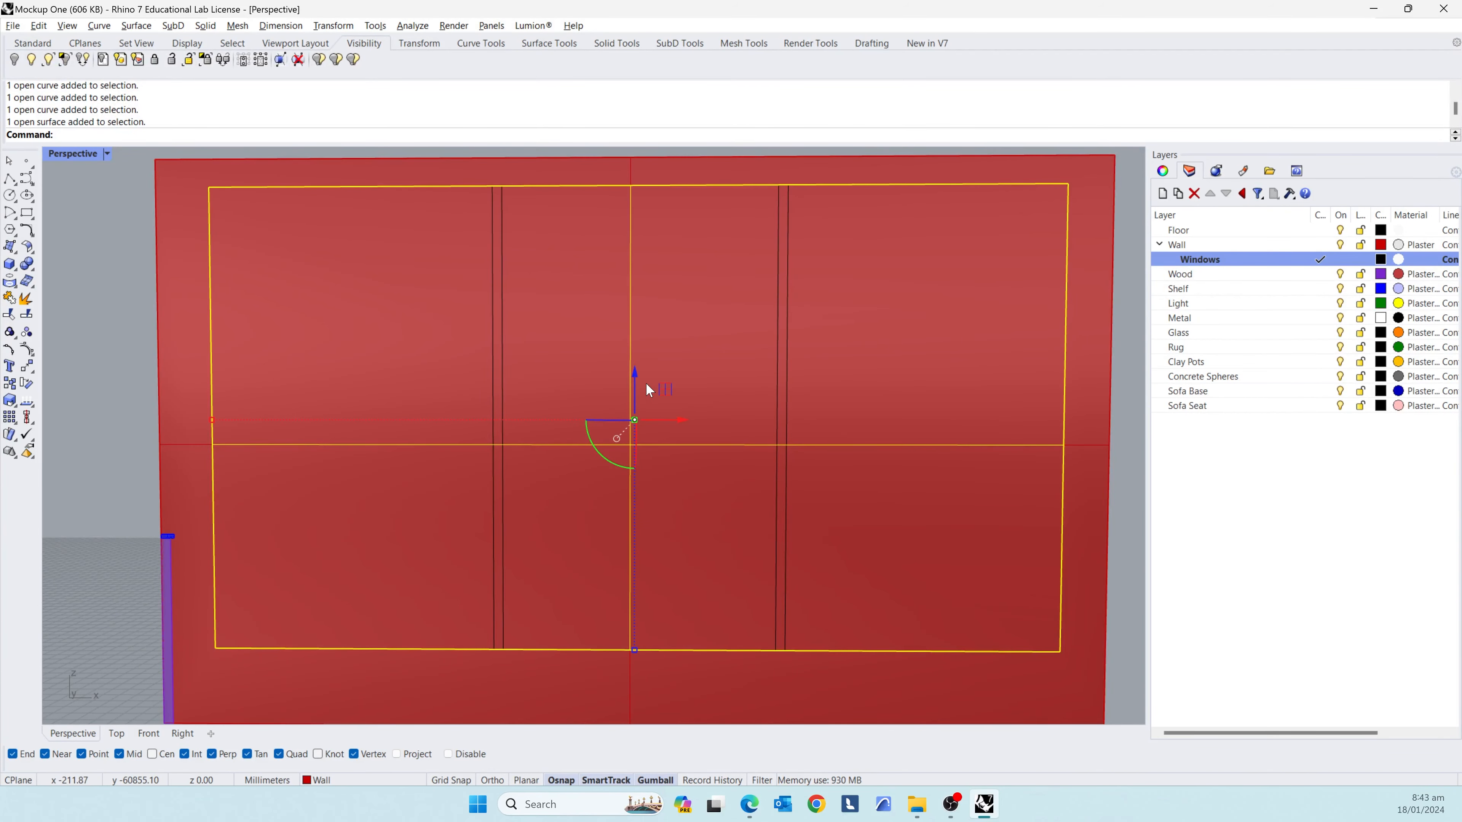
pyautogui.press('Return')
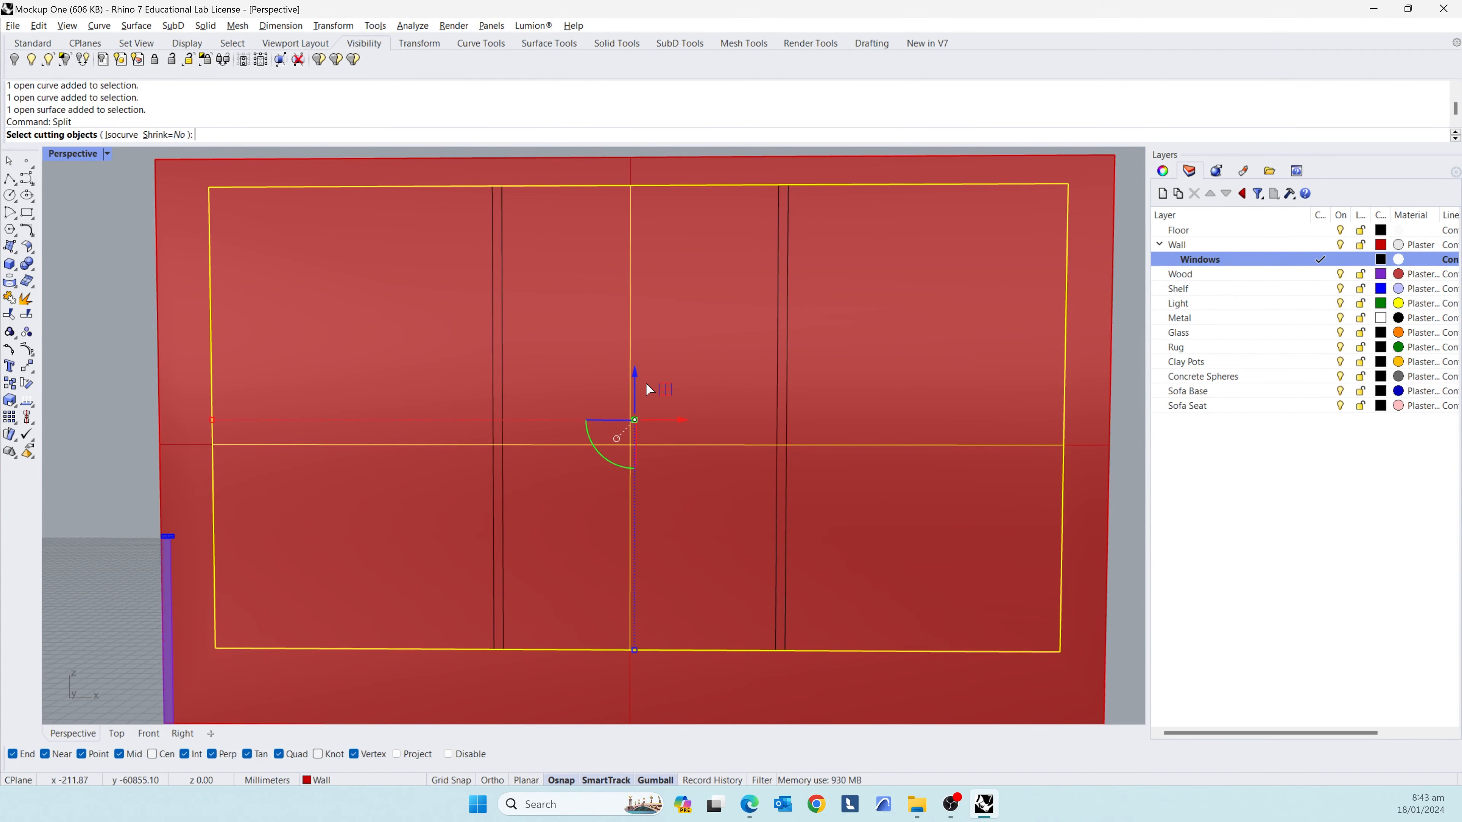
pyautogui.click(501, 382)
pyautogui.click(492, 382)
pyautogui.click(778, 385)
pyautogui.click(789, 392)
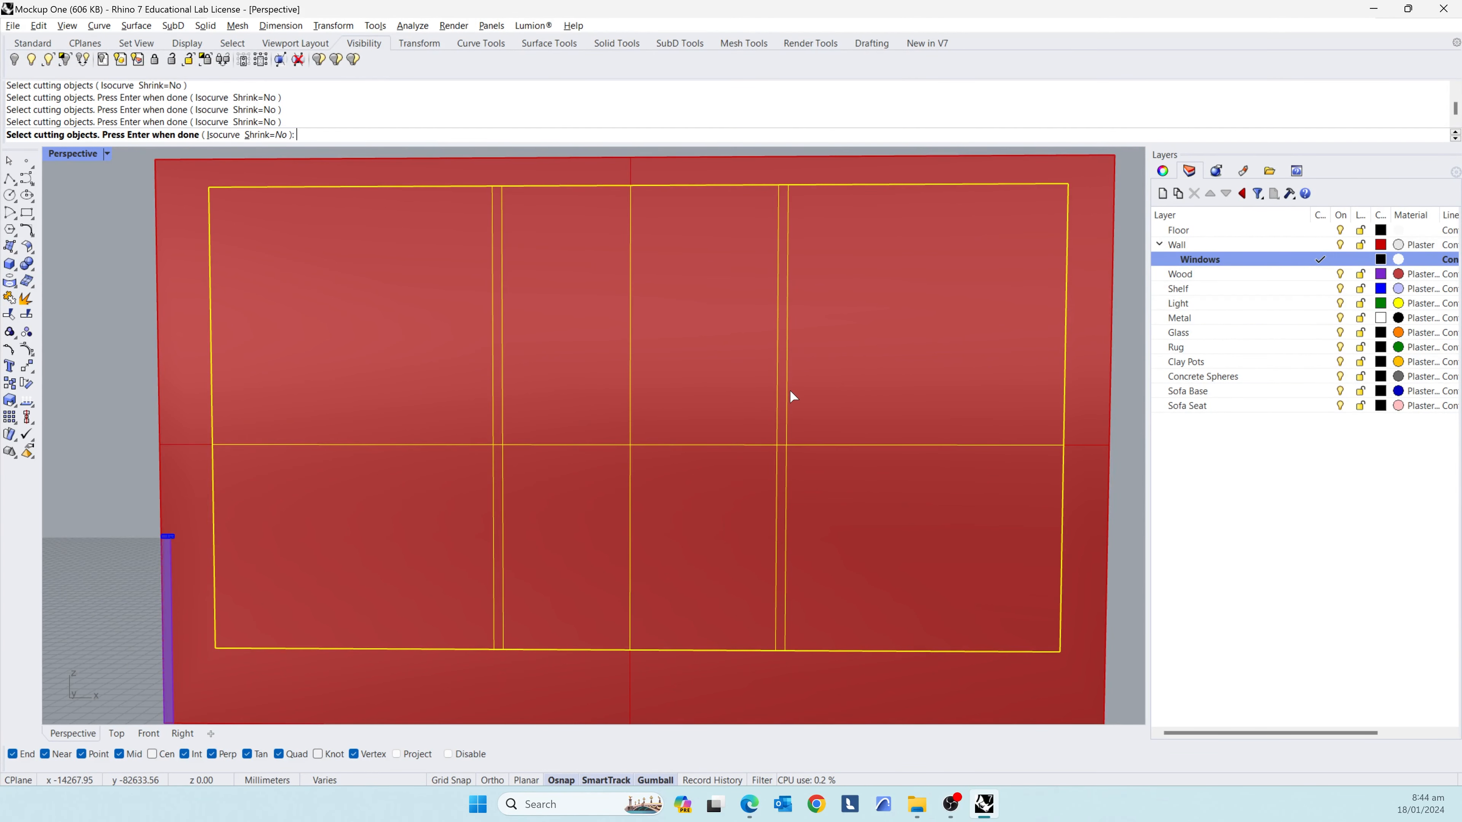
pyautogui.press('Return')
pyautogui.scroll(-2, 343, 359)
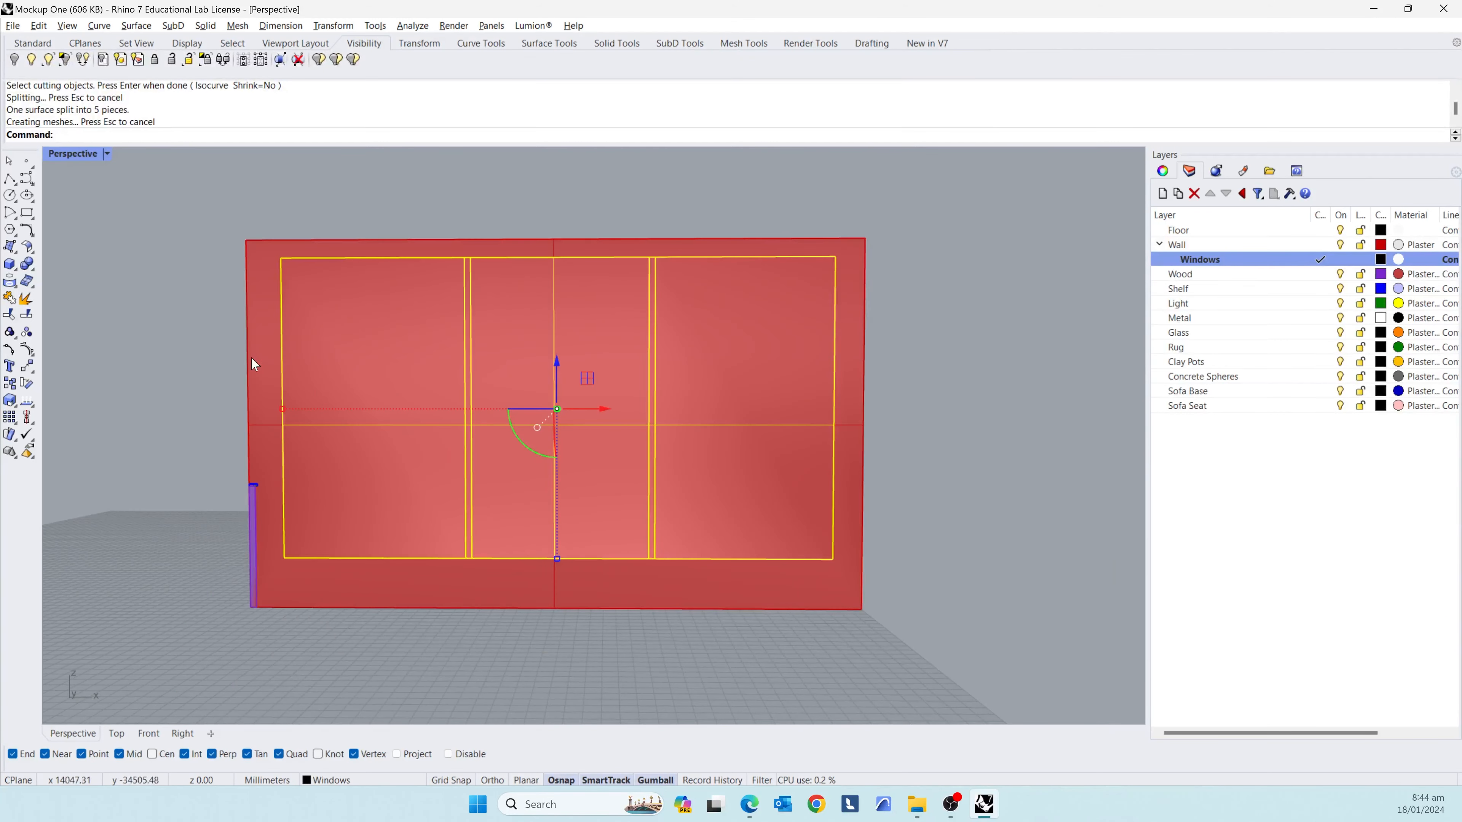
pyautogui.press('Escape')
# - Delete the window pane nearest the wood panel, and undo the deletion
pyautogui.scroll(3, 362, 401)
pyautogui.click(361, 388)
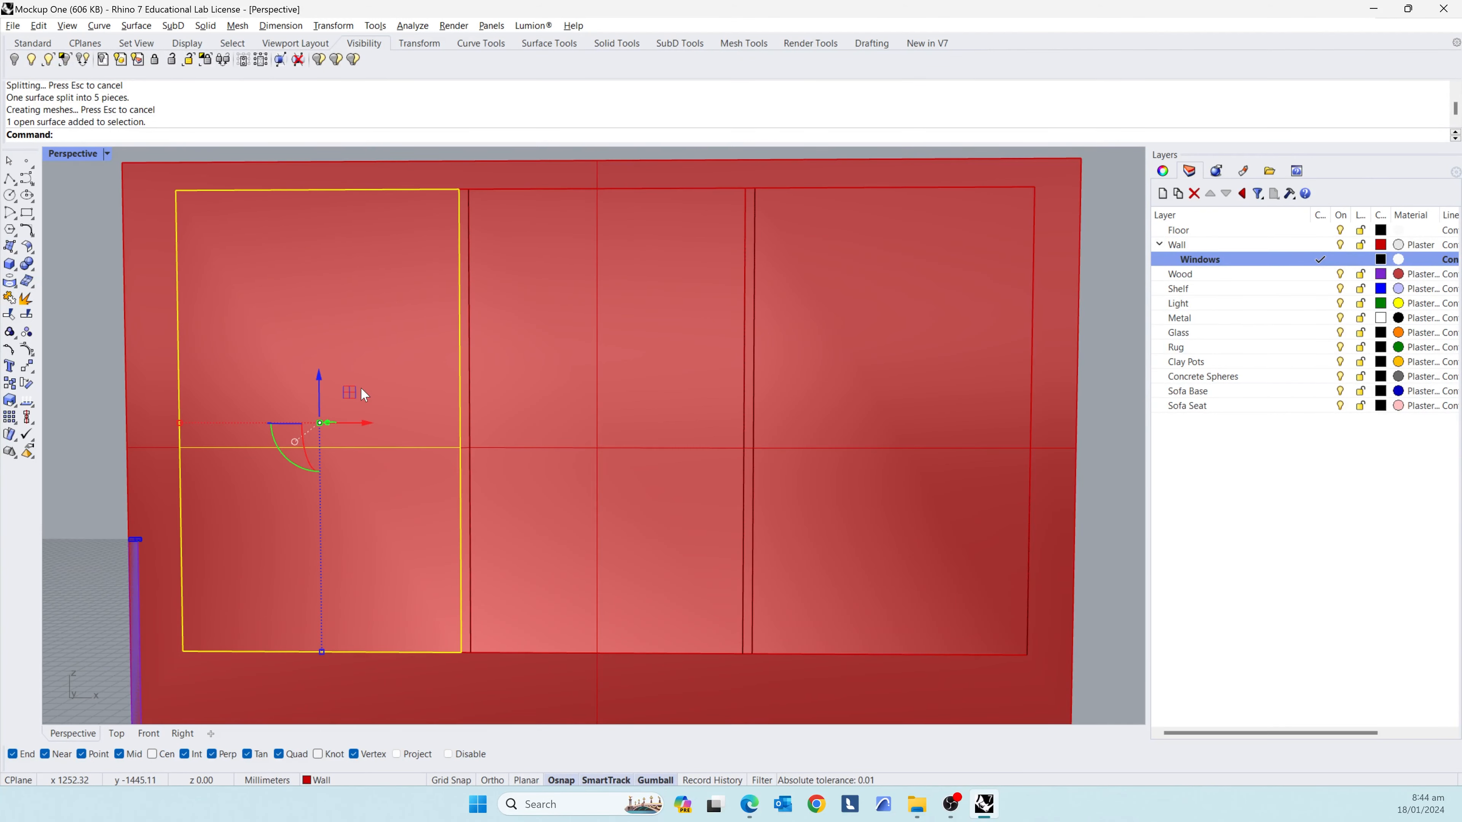
pyautogui.press('Delete')
pyautogui.hotkey('ctrl', 'z')
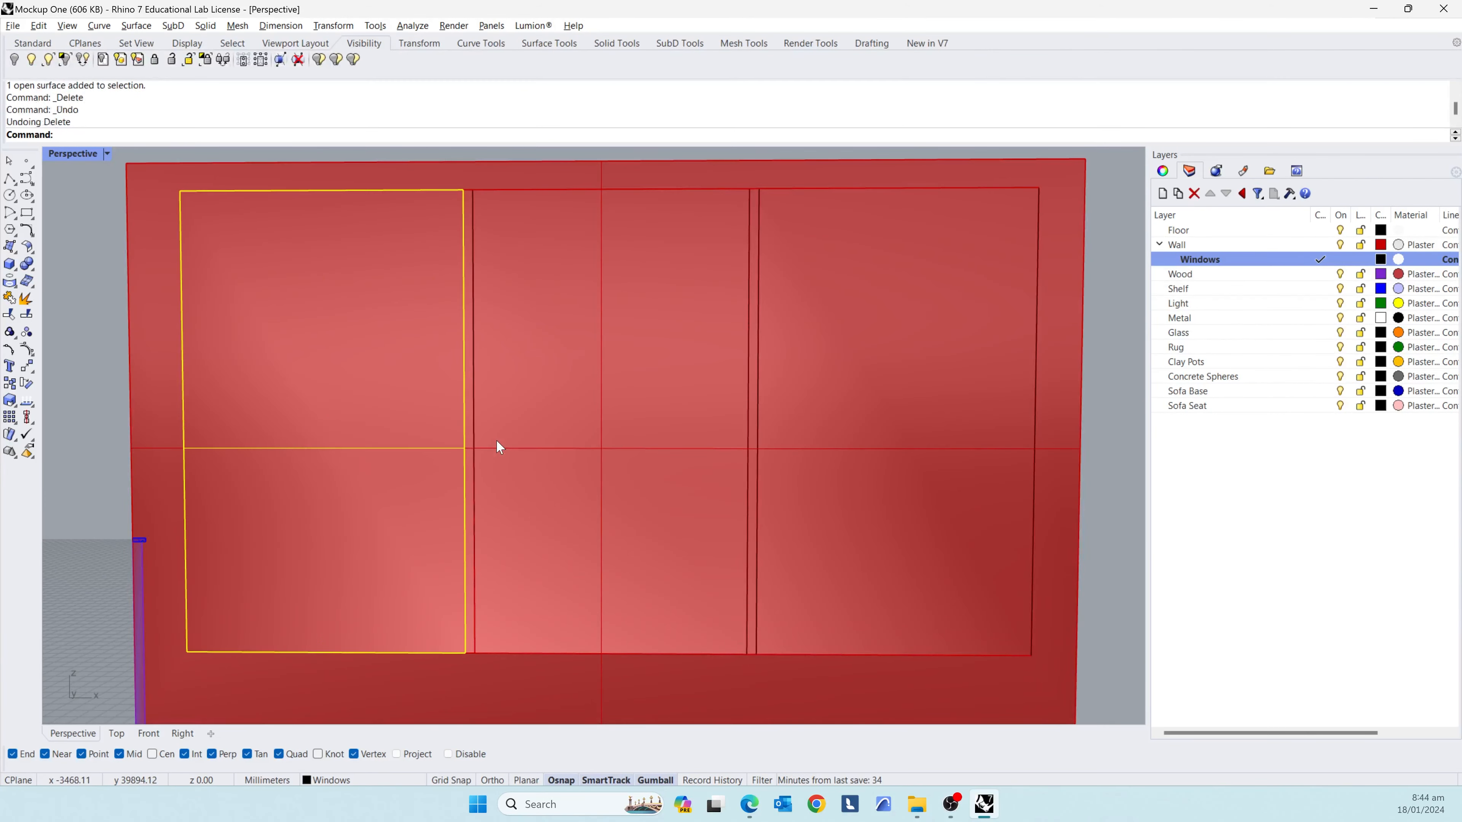
# - Move all three large window panes to the Windows layer, leaving the narrow mullion strips on the Wall layer
pyautogui.click(1217, 264)
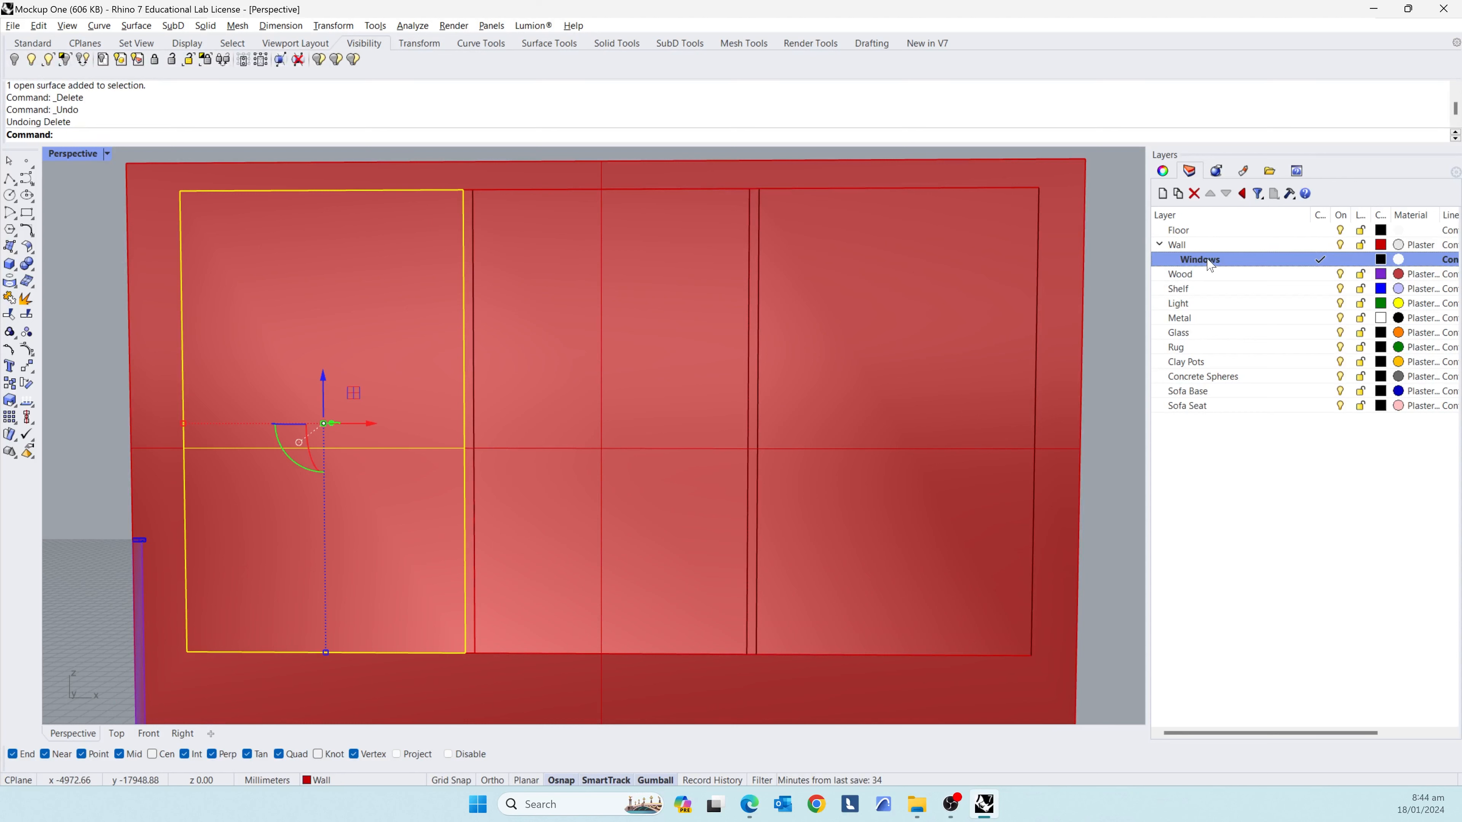
pyautogui.rightClick(1287, 266)
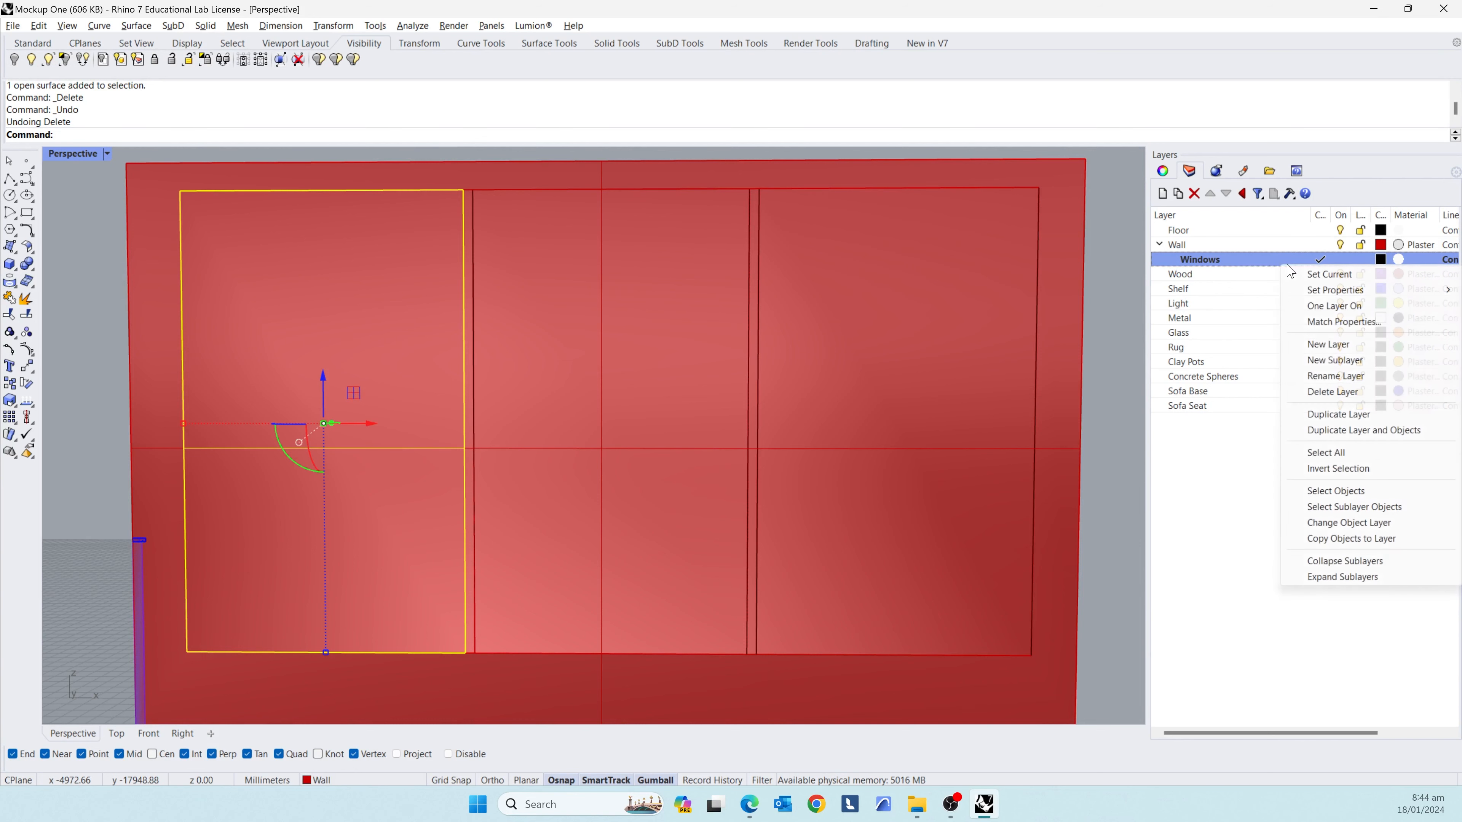
pyautogui.click(1348, 523)
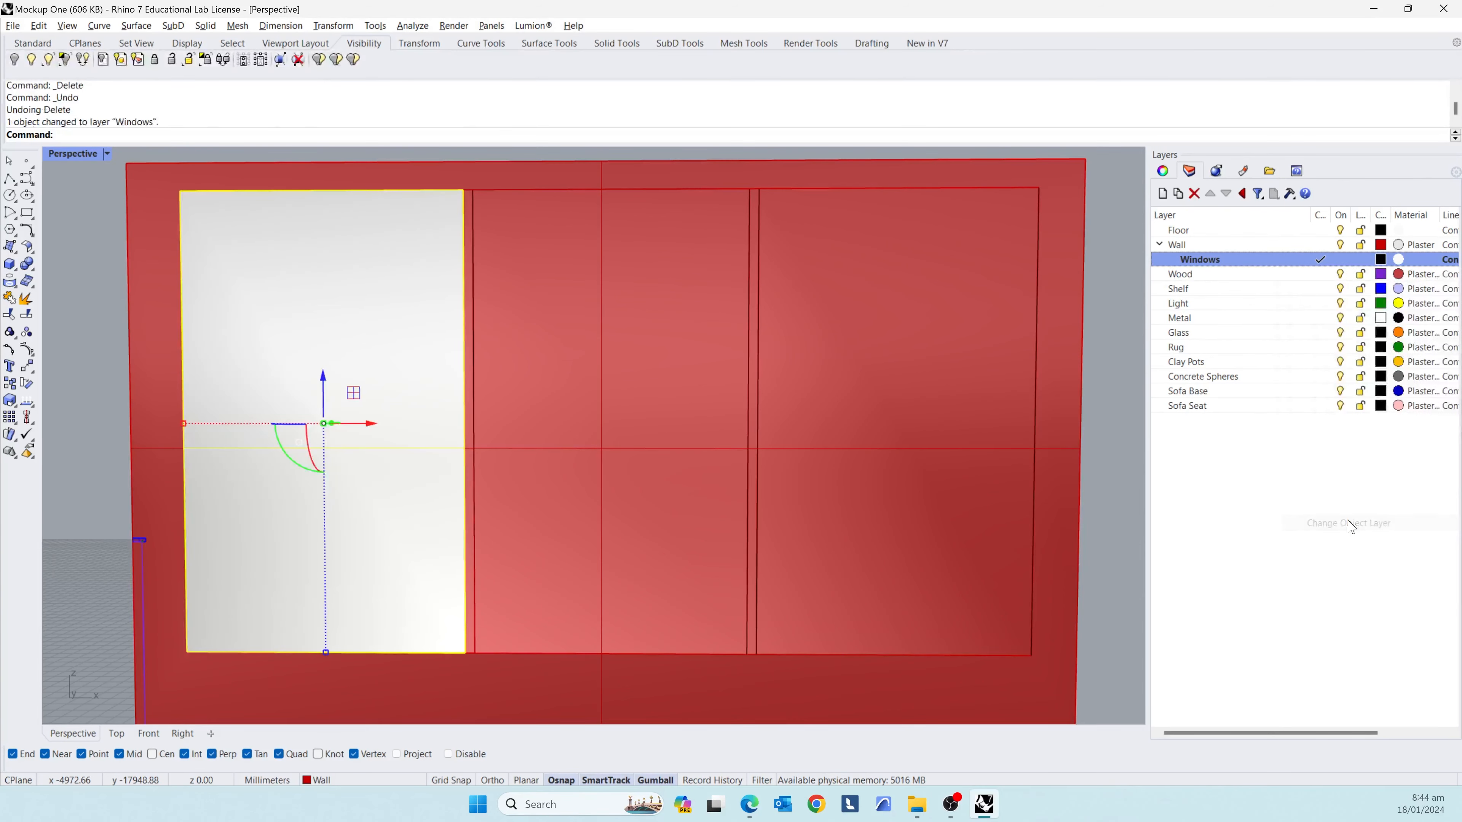
pyautogui.click(936, 372)
pyautogui.keyDown('shift'); pyautogui.click(858, 358); pyautogui.keyUp('shift')
pyautogui.rightClick(1239, 260)
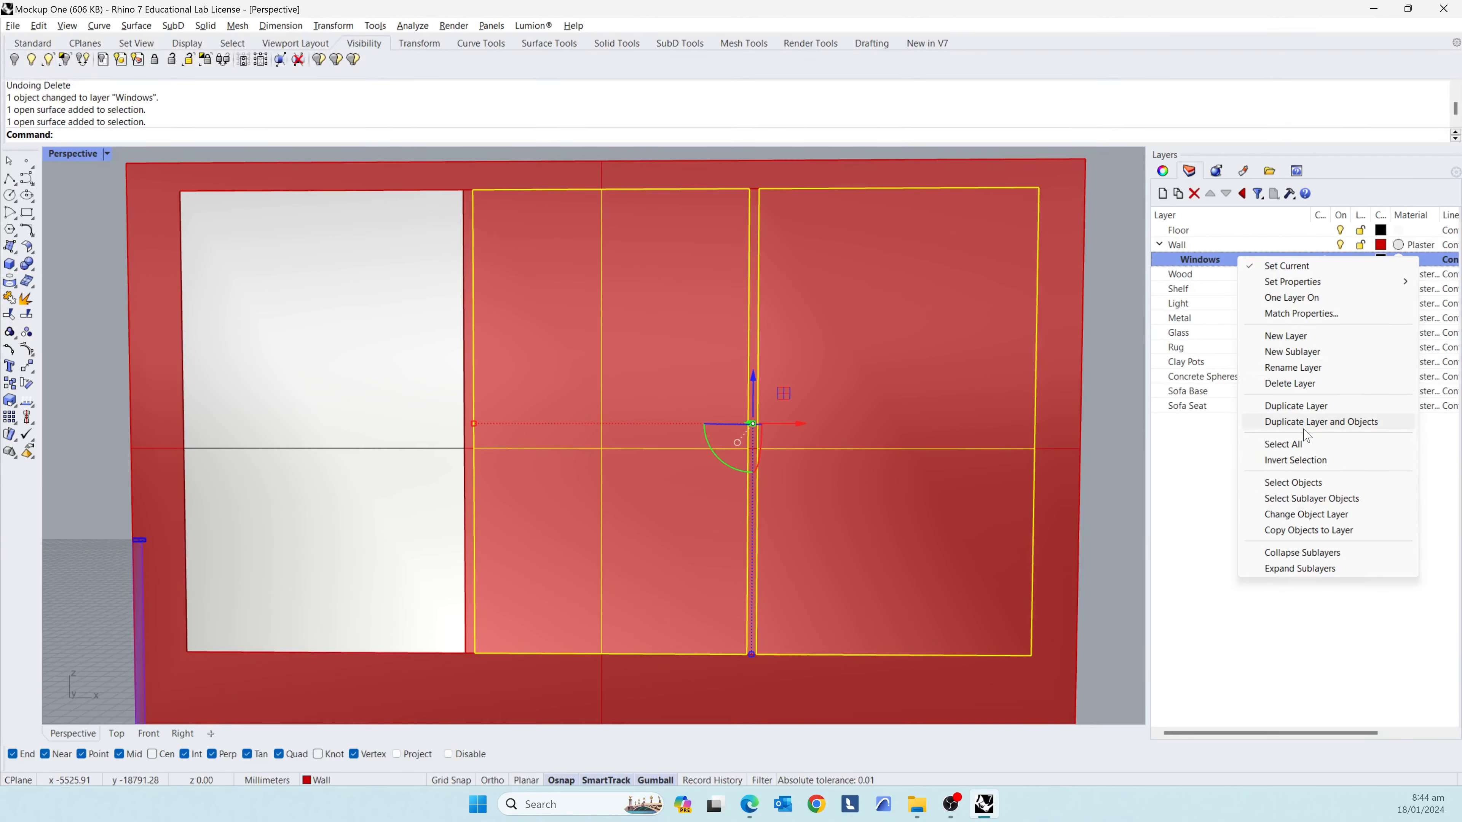
pyautogui.click(1324, 514)
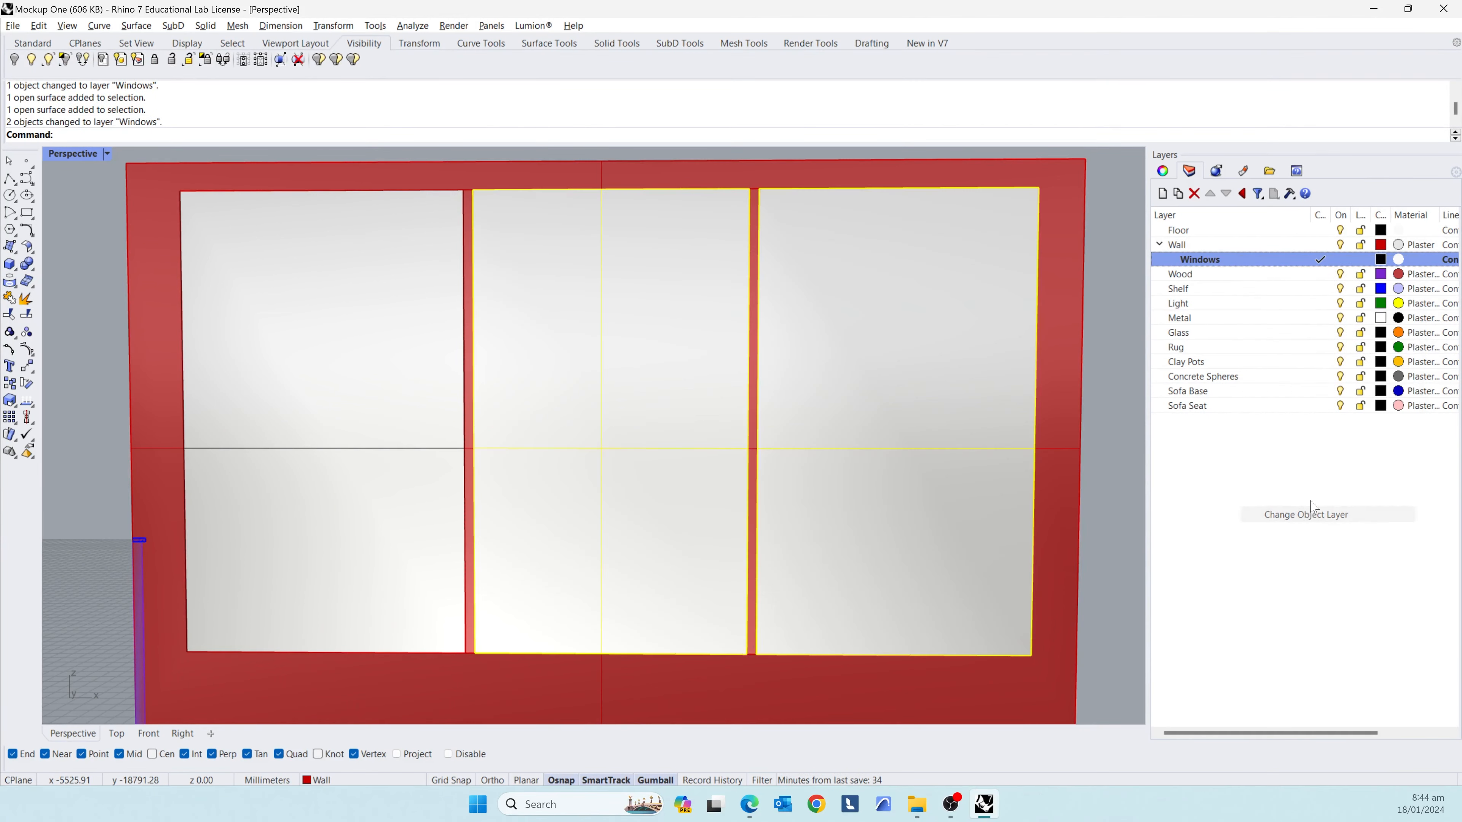
# - Set the Windows layer's plaster material color to Cyan
pyautogui.click(1400, 260)
pyautogui.click(855, 333)
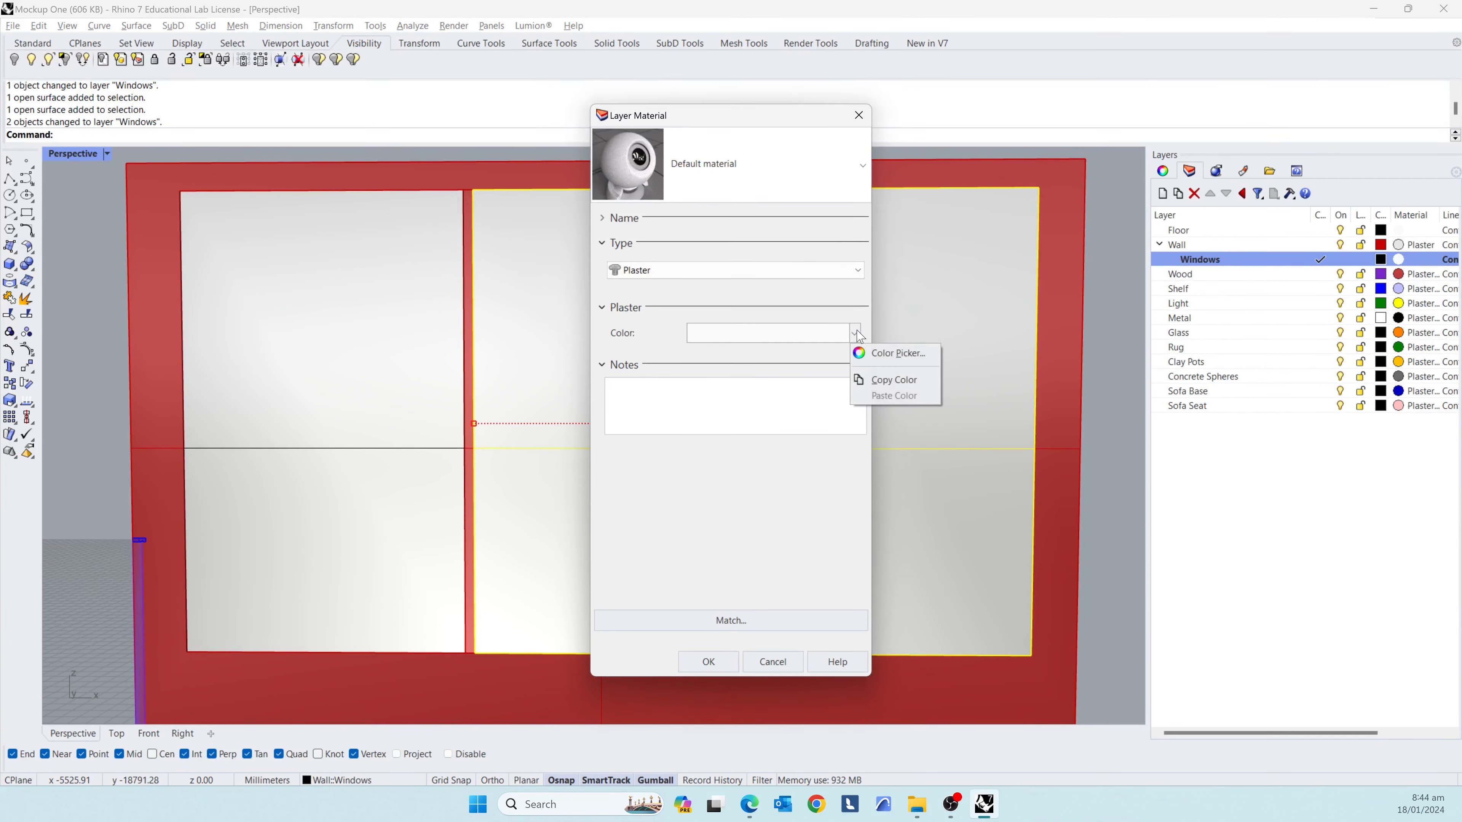
pyautogui.click(886, 352)
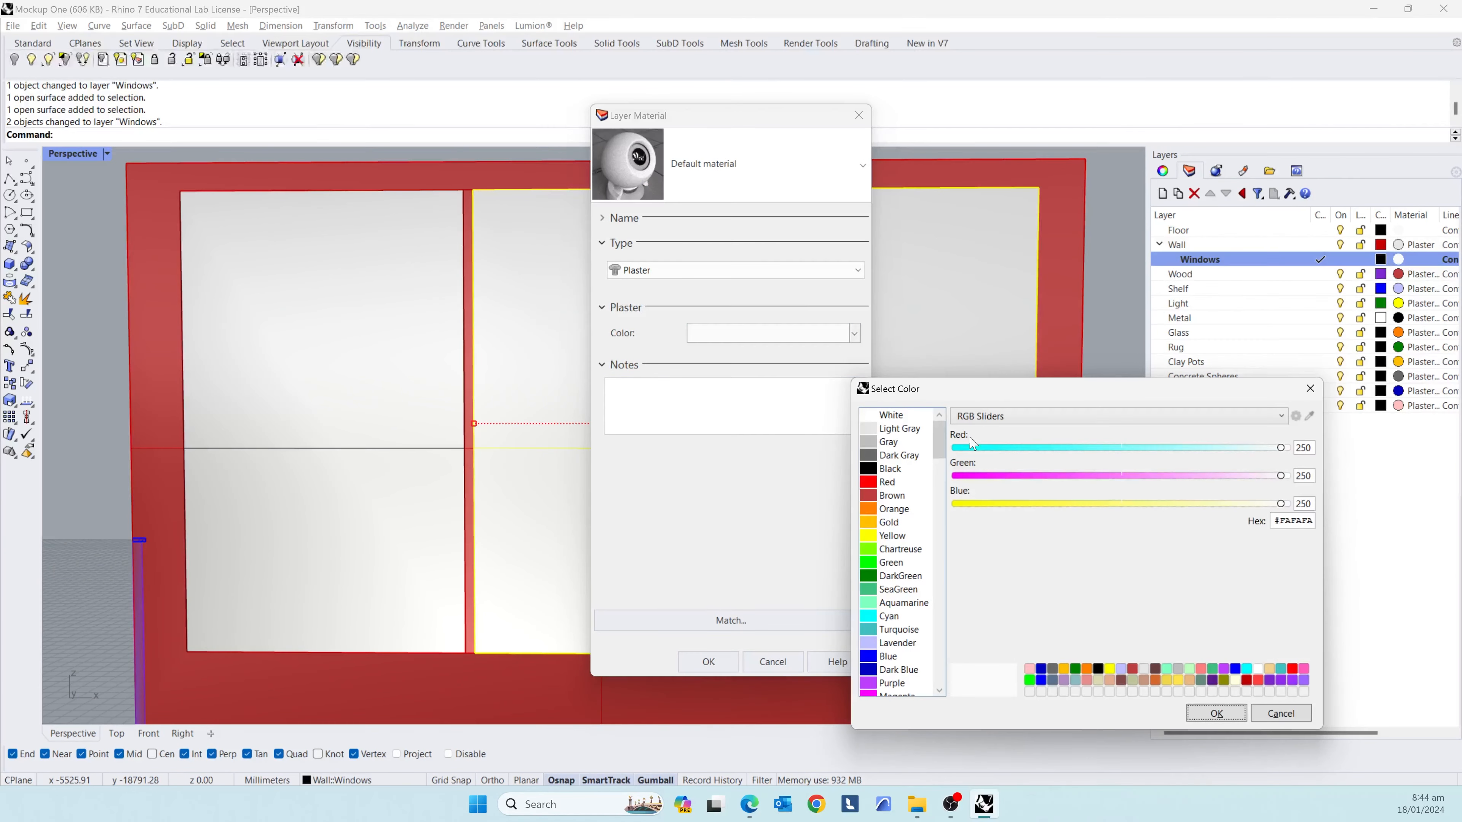
pyautogui.click(891, 617)
pyautogui.click(1211, 715)
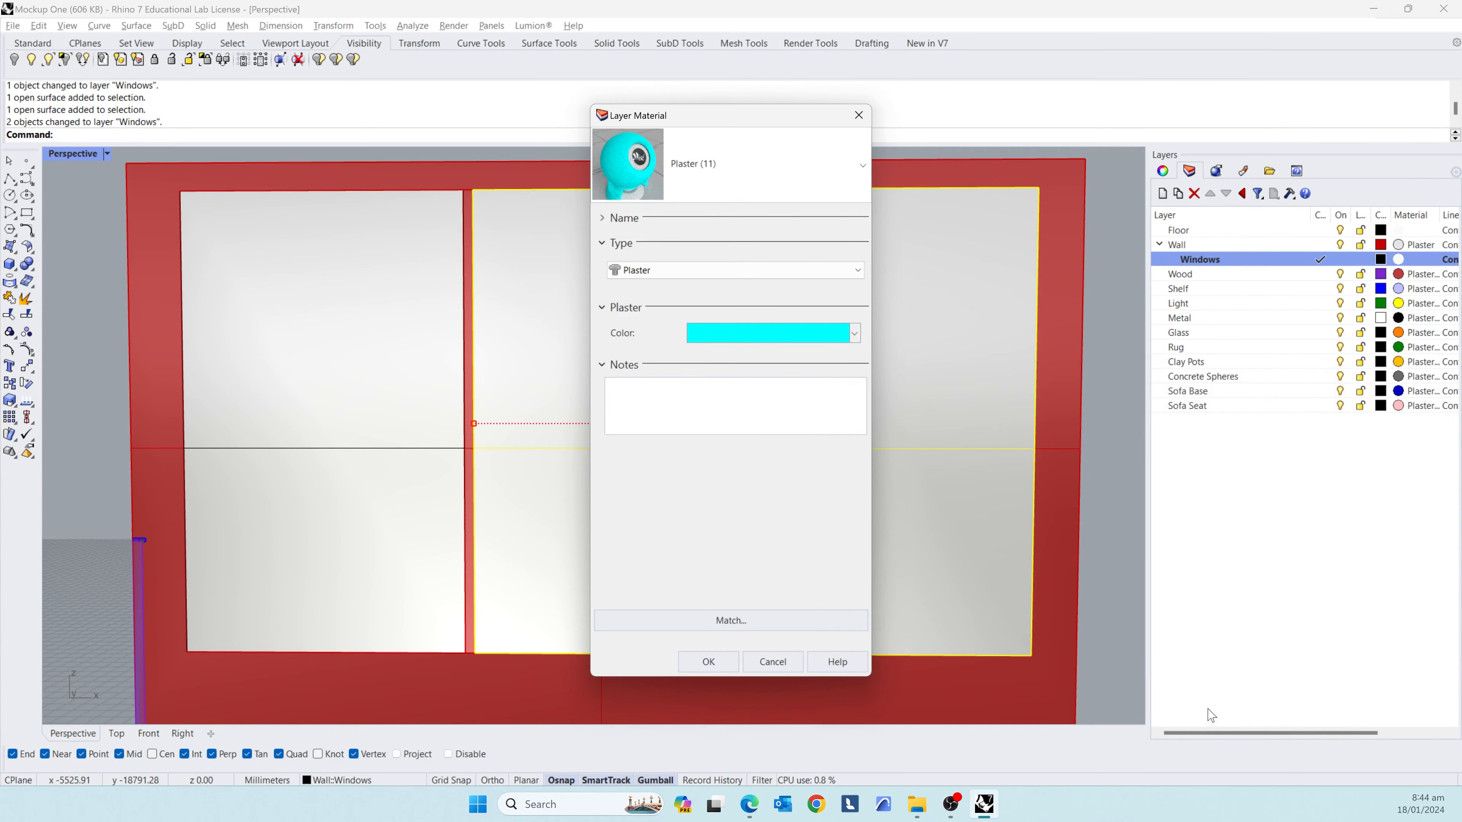
pyautogui.click(708, 662)
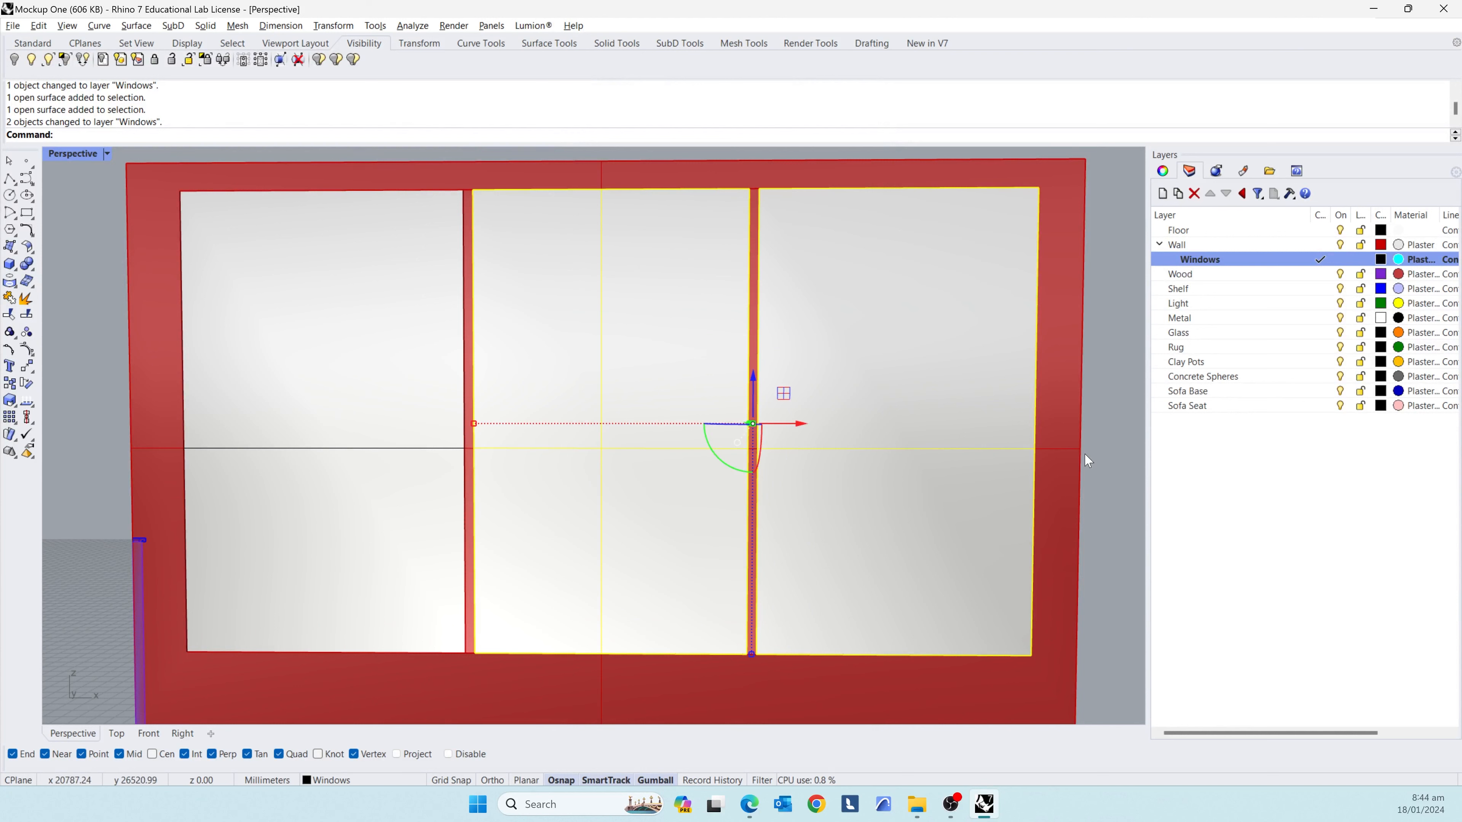
pyautogui.press('Escape')
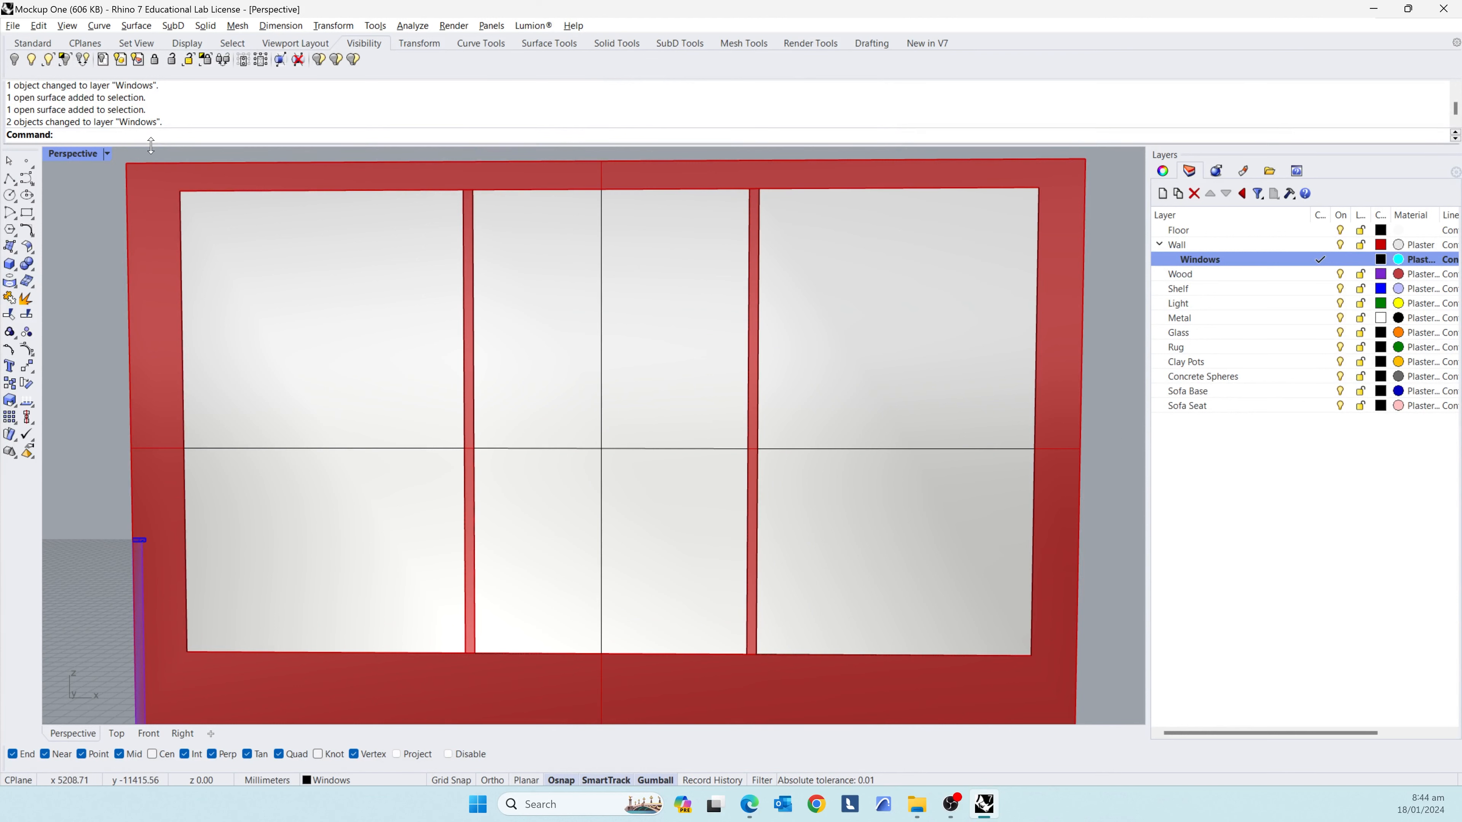
# - Switch the Perspective viewport to Rendered display mode and inspect the windowed room from an outside corner
pyautogui.click(105, 154)
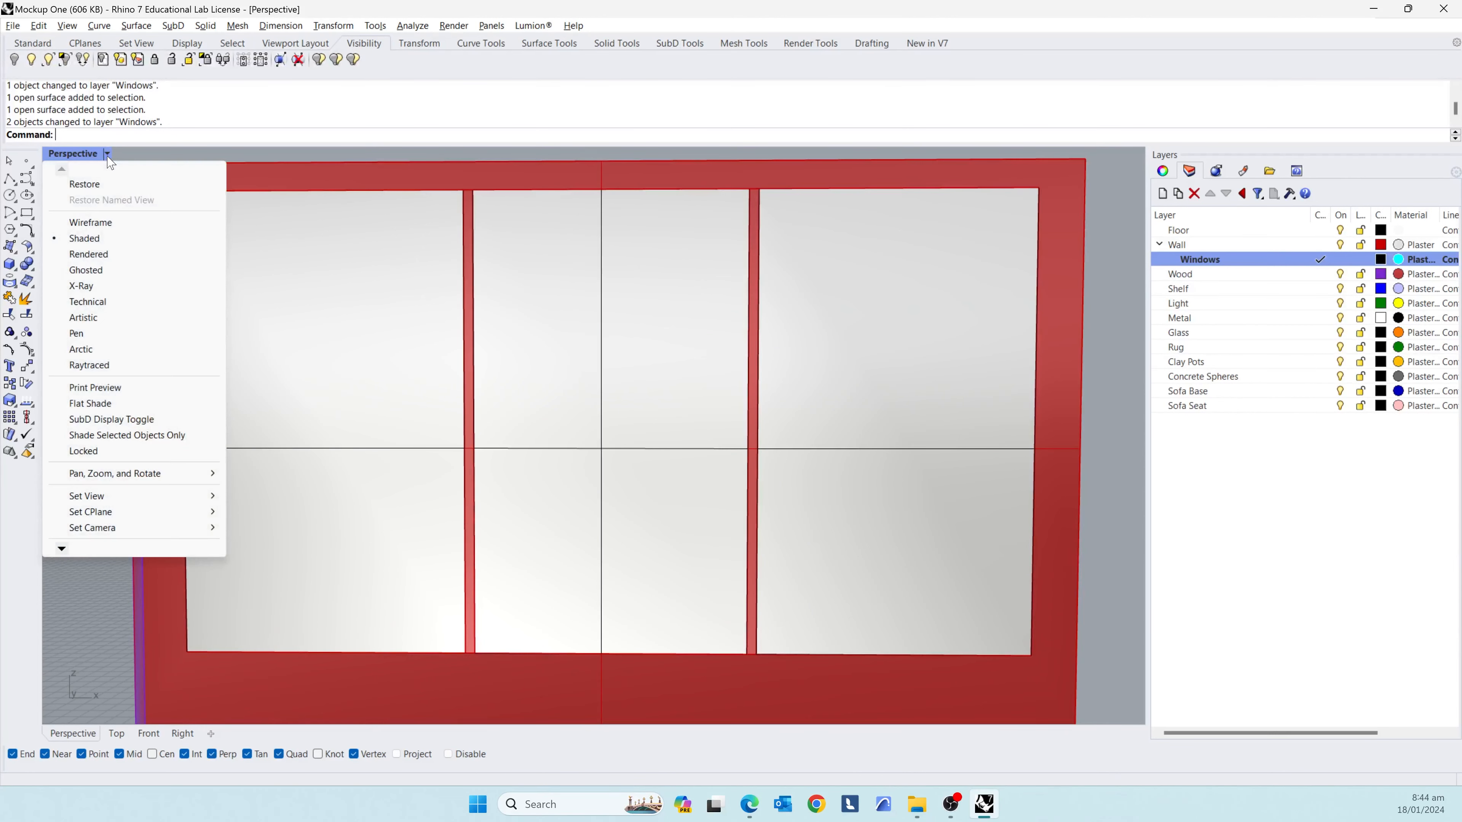
pyautogui.click(107, 257)
pyautogui.scroll(-4, 707, 441)
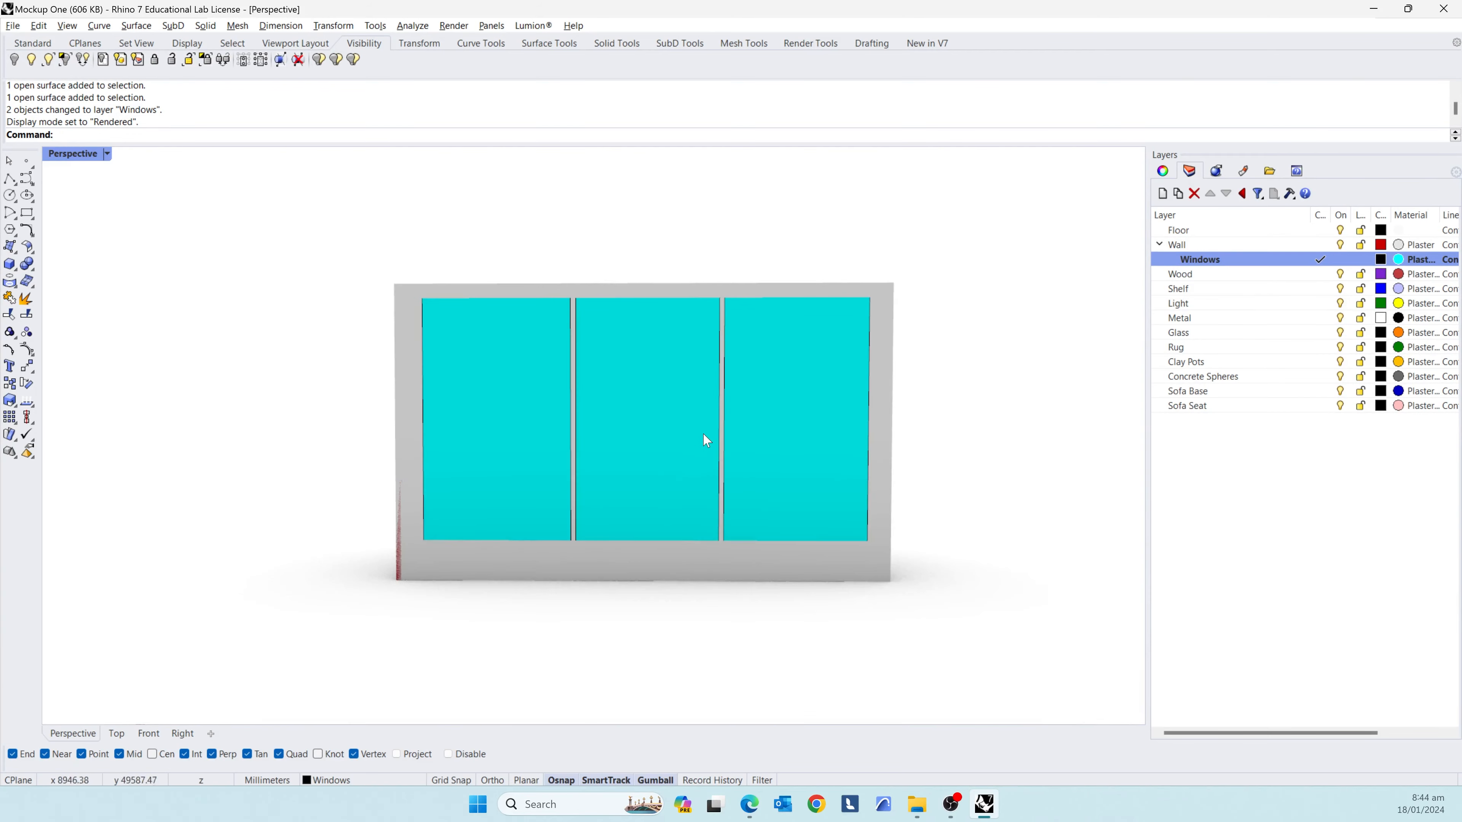
pyautogui.moveTo(1038, 548); pyautogui.dragTo(848, 585, button='right')
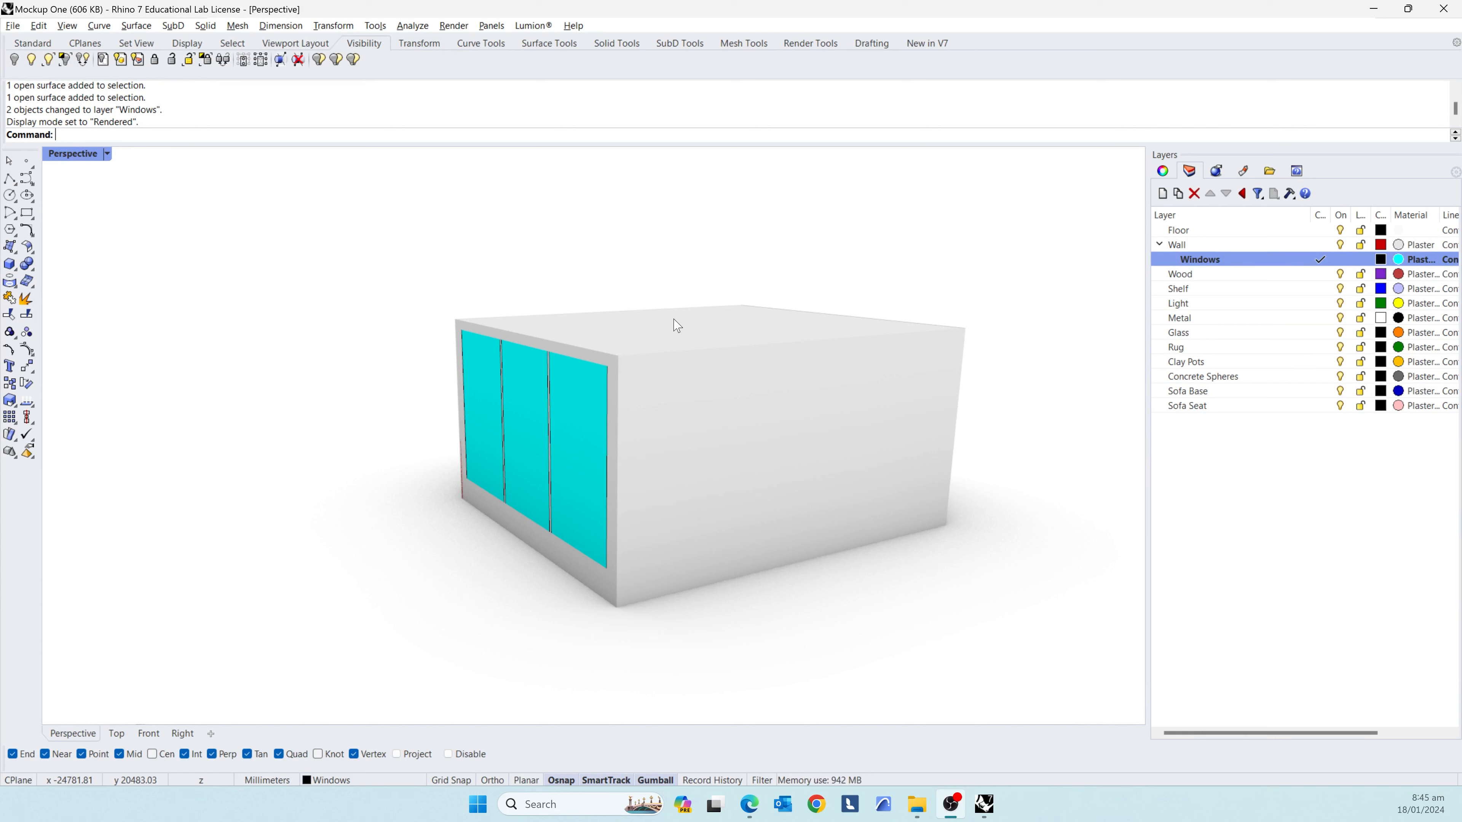
# - Select every object in the model and save the changes to the Mockup One file
pyautogui.click(640, 271)
pyautogui.hotkey('ctrl', 'a')
pyautogui.hotkey('alt', 'F4')
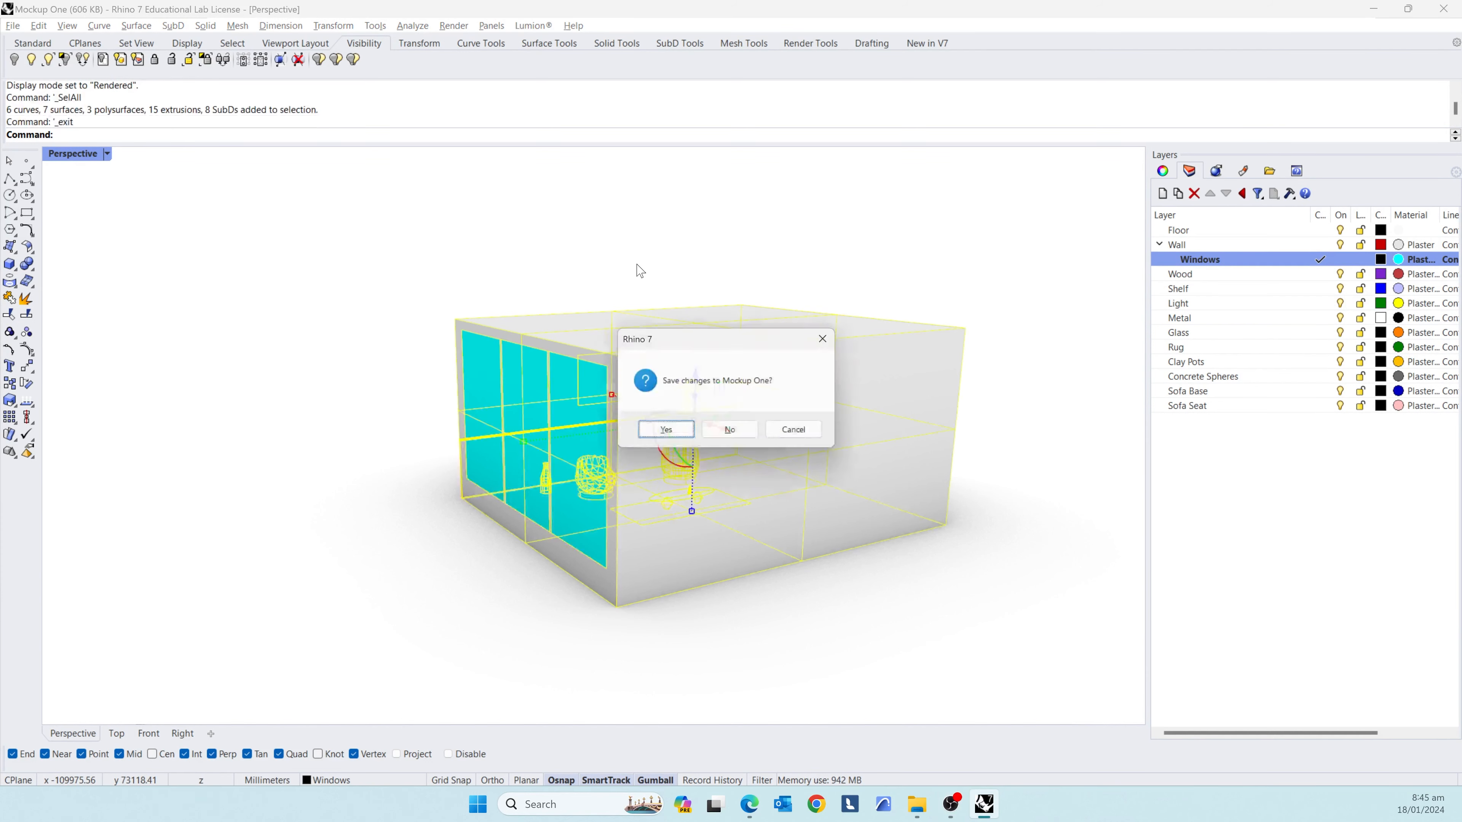
pyautogui.click(813, 434)
pyautogui.hotkey('ctrl', 's')
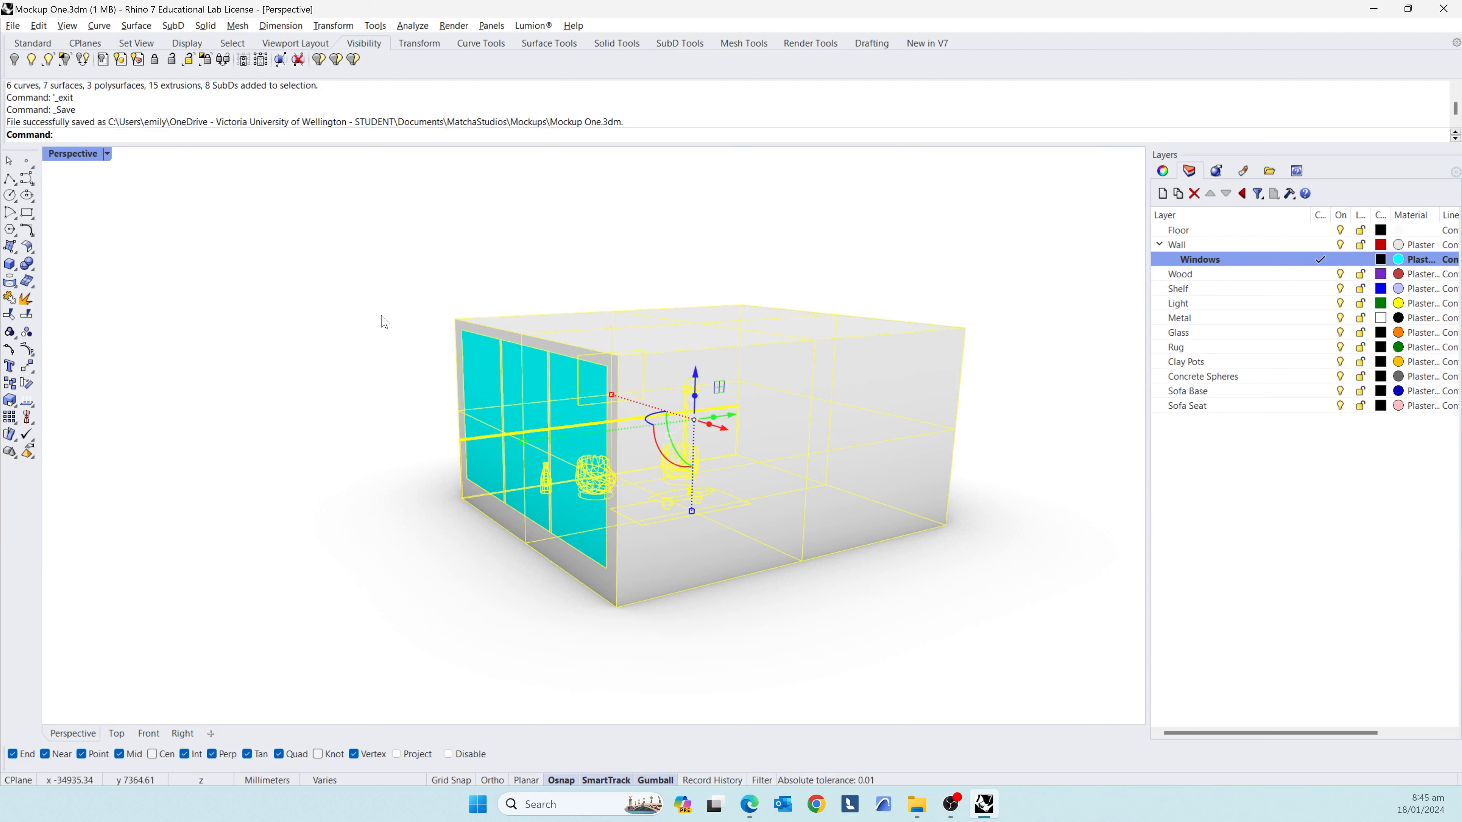
# - Save a copy of the model as Mockup One in COLLADA (*.dae) format in the Mockups folder
pyautogui.write('SaveAs')
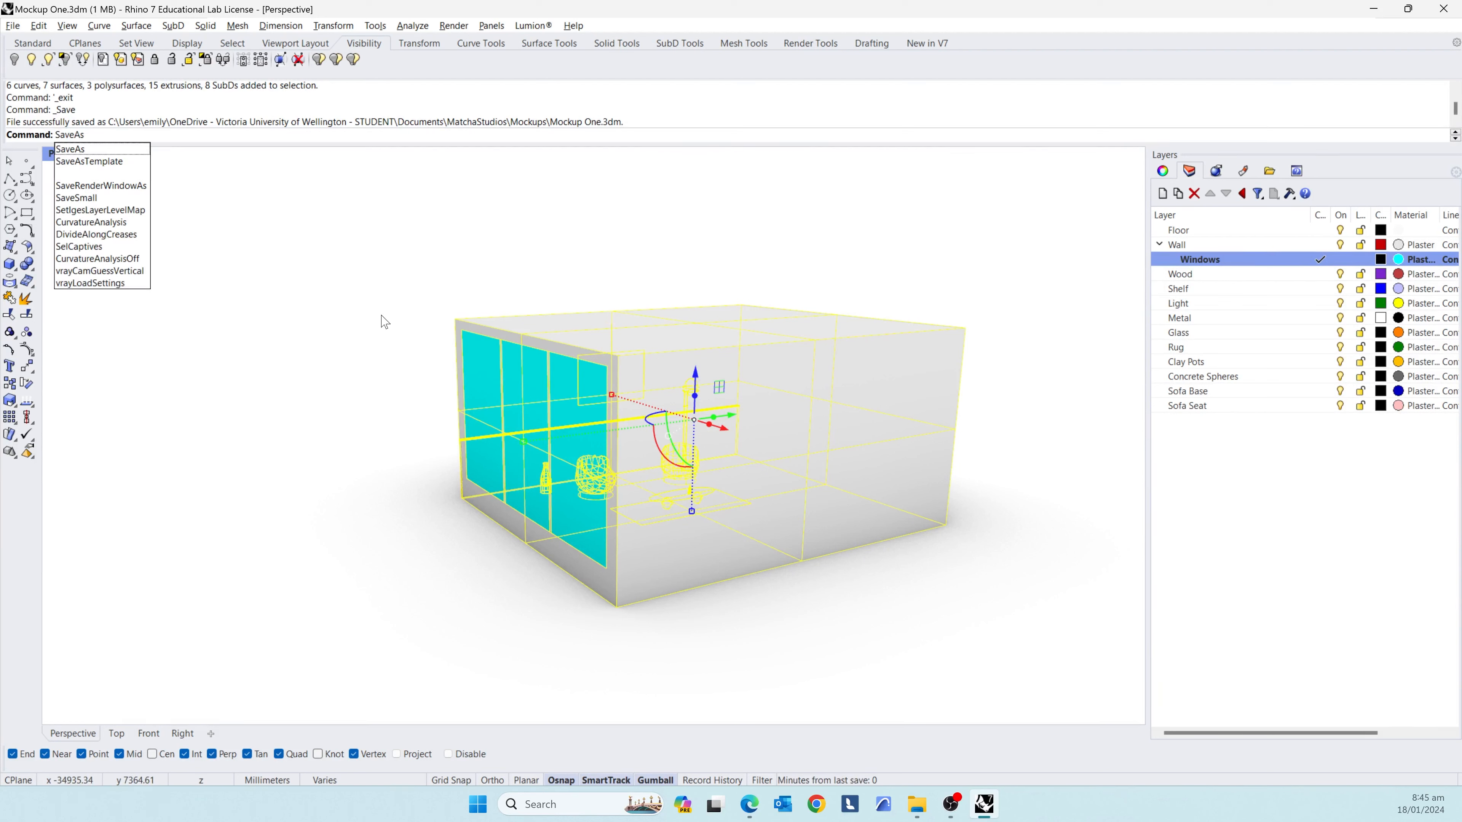
pyautogui.press('Return')
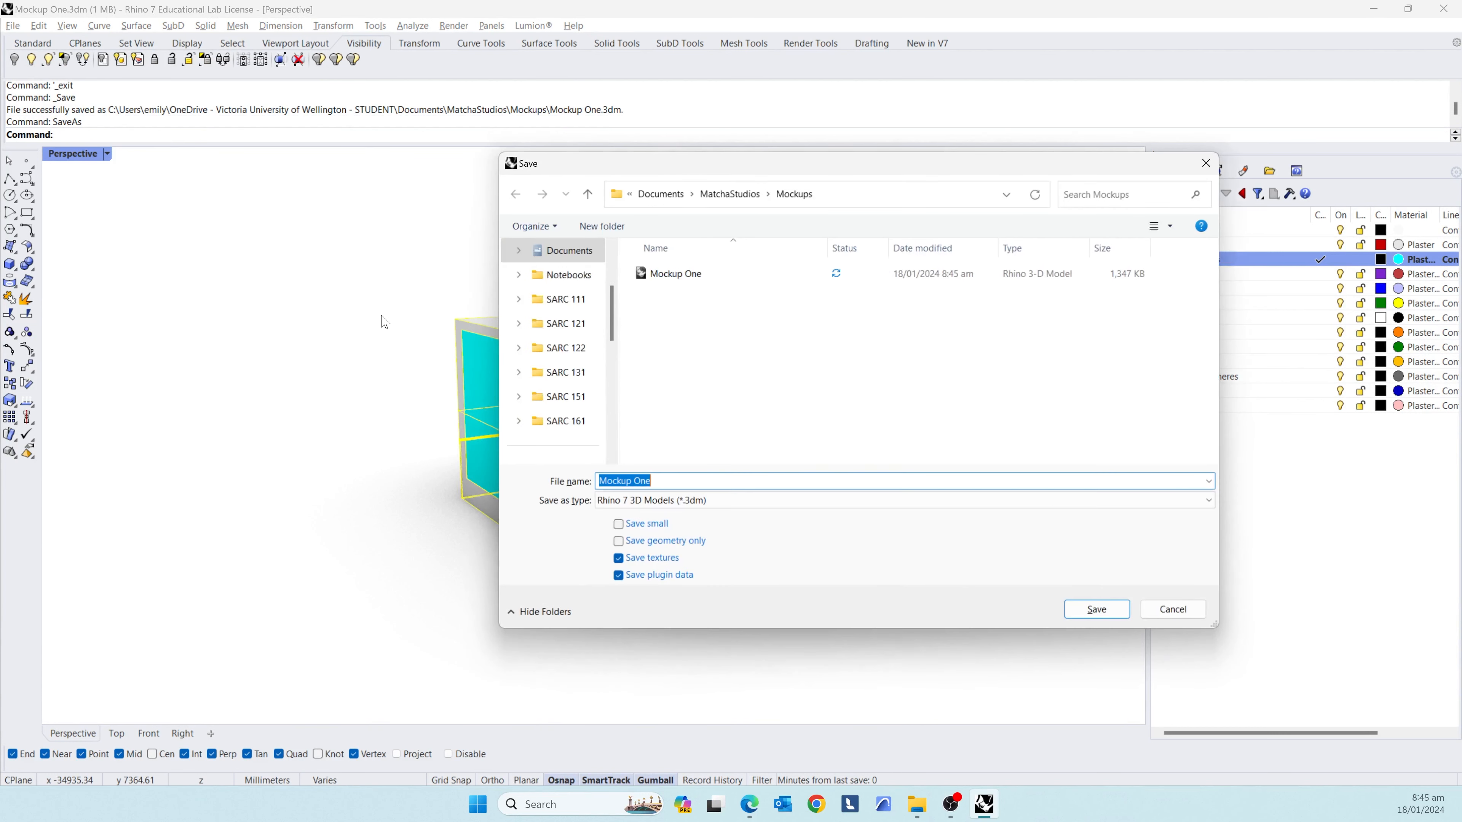
pyautogui.click(699, 501)
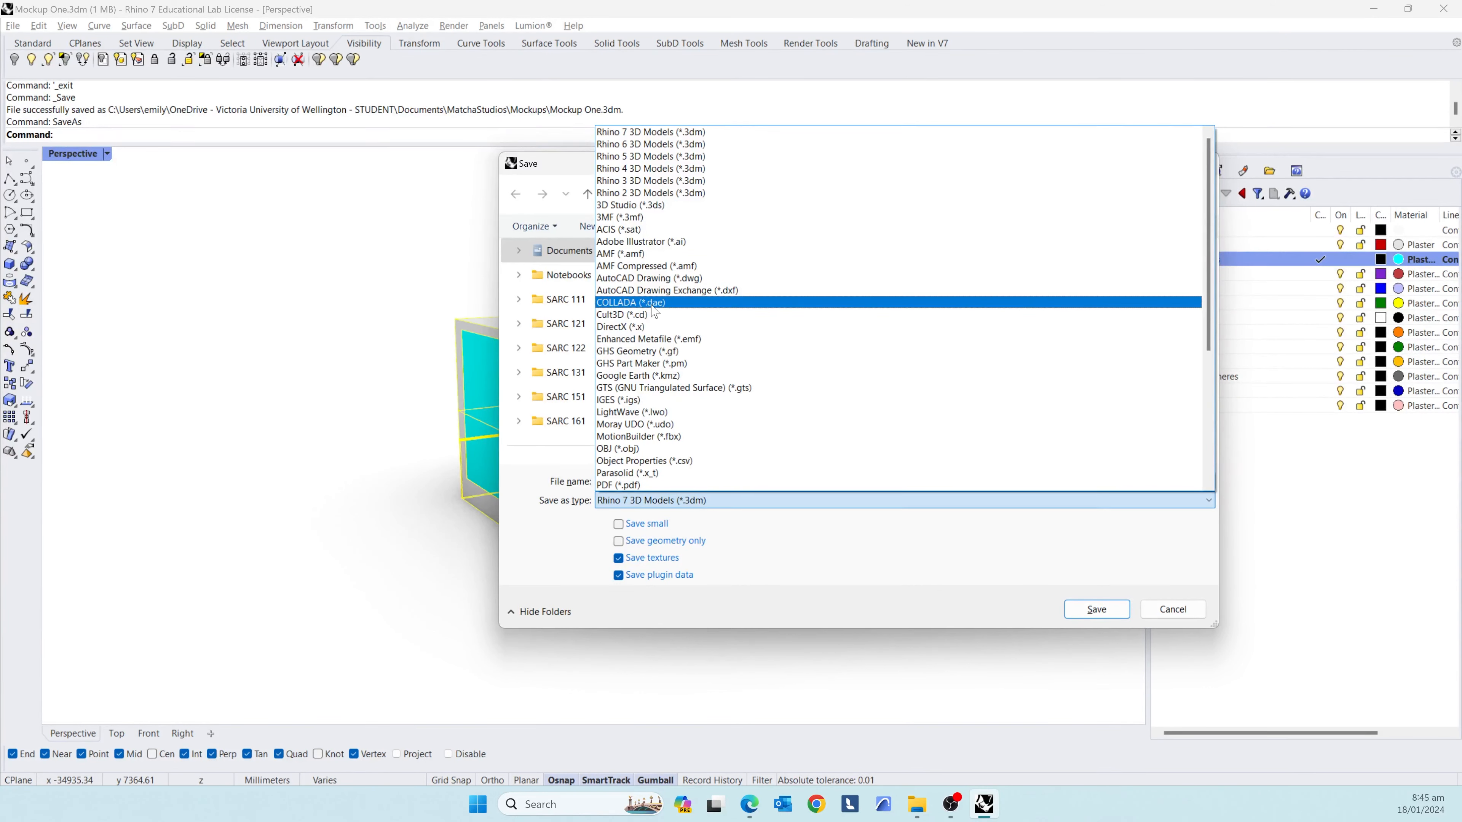
pyautogui.click(667, 306)
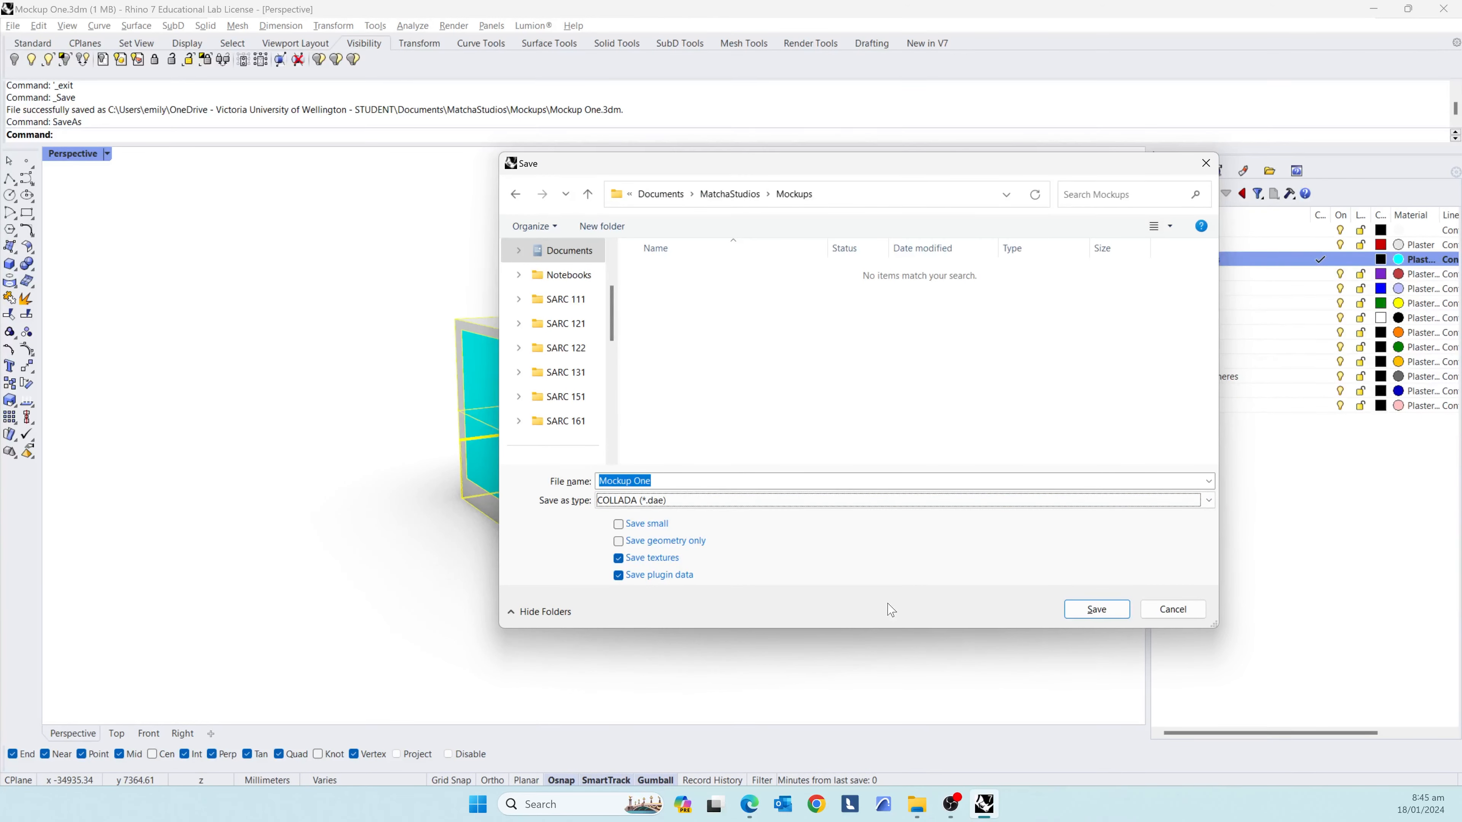
pyautogui.click(1102, 610)
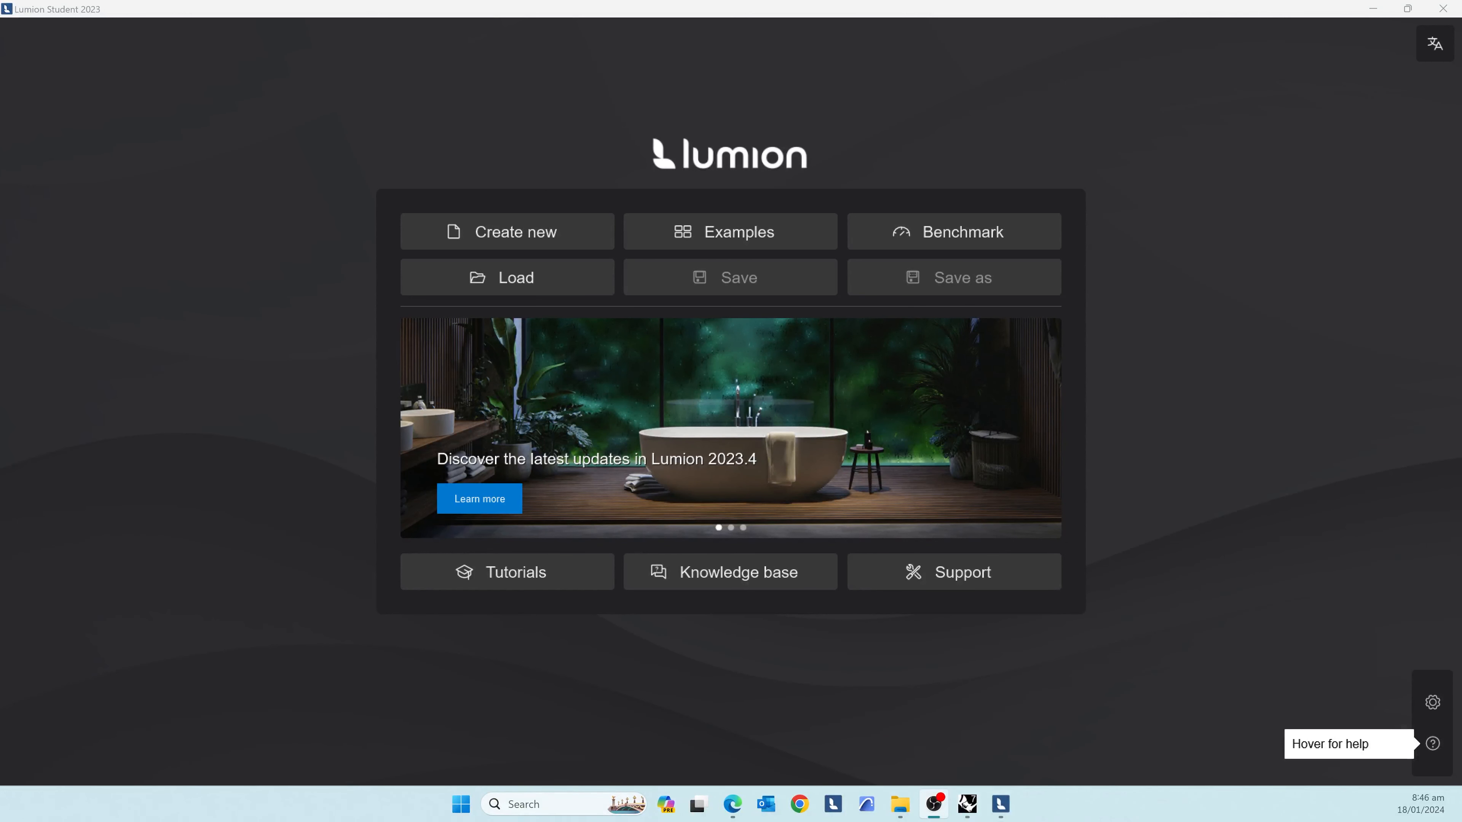
# - Switch to Lumion and create a new project using the Plain environment
pyautogui.click(530, 234)
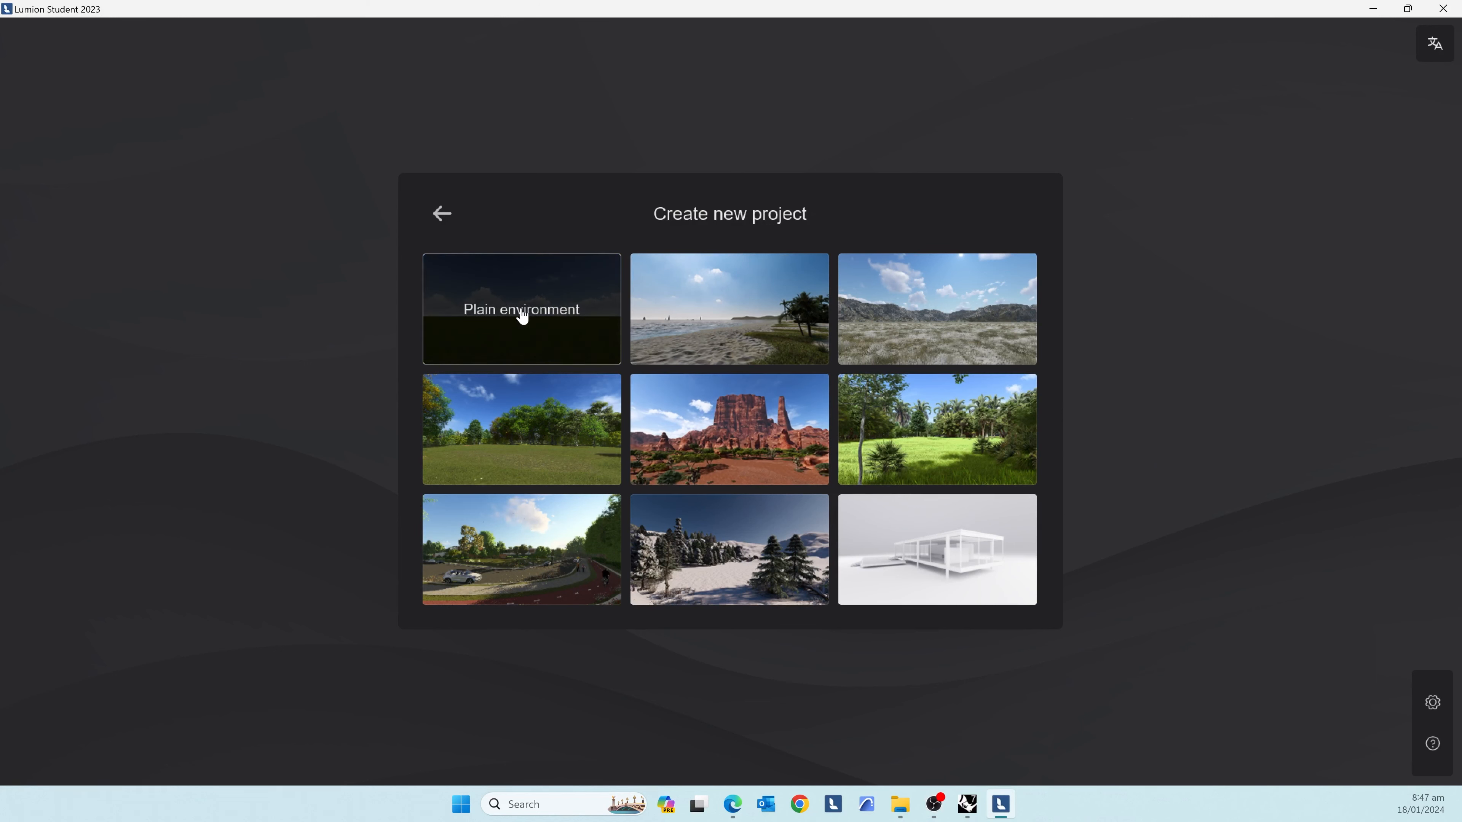
pyautogui.click(935, 335)
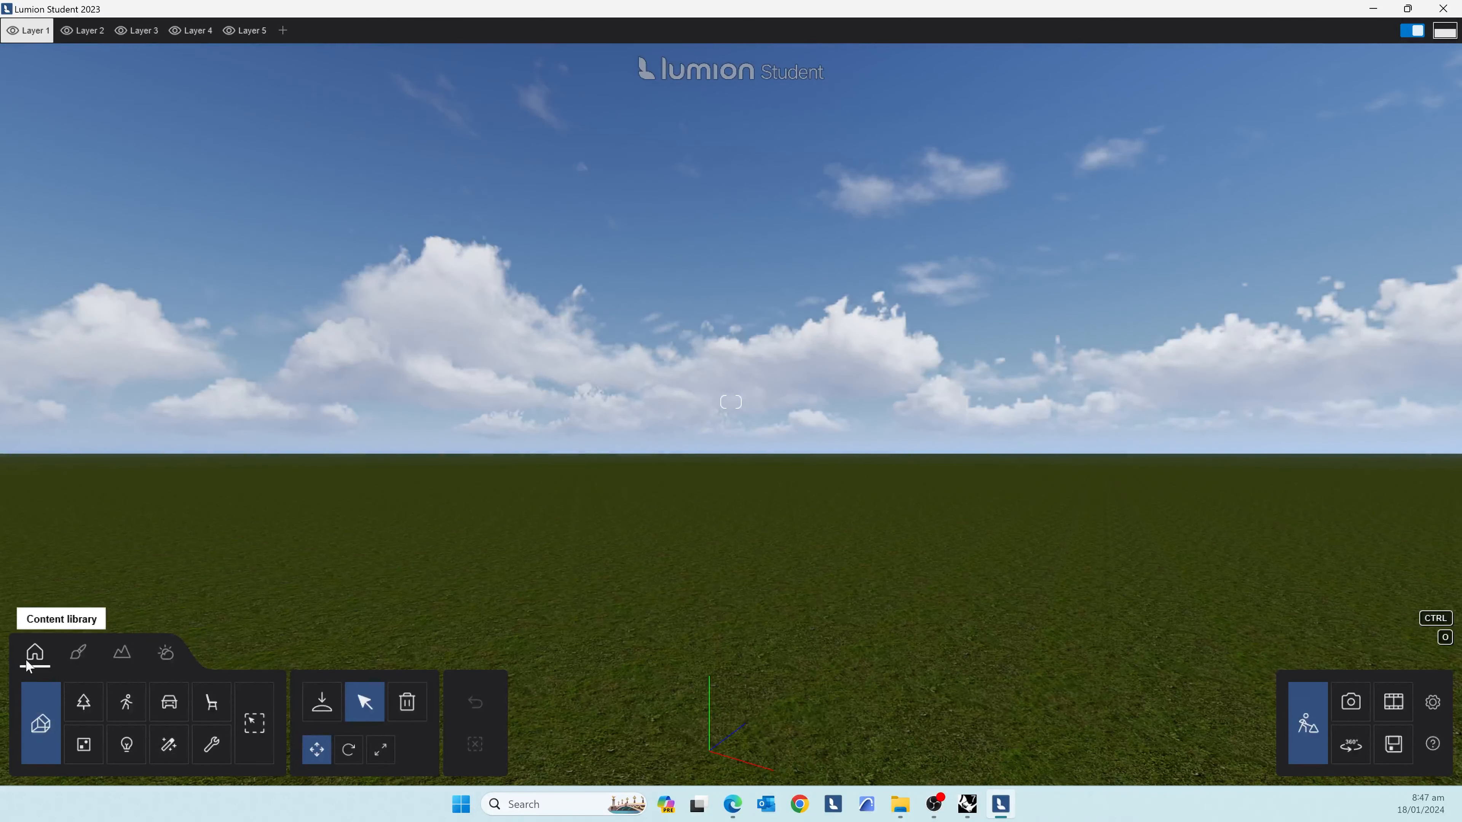
# - Start importing a new model and browse to the Mockups folder inside Documents, MatchaStudios
pyautogui.click(323, 713)
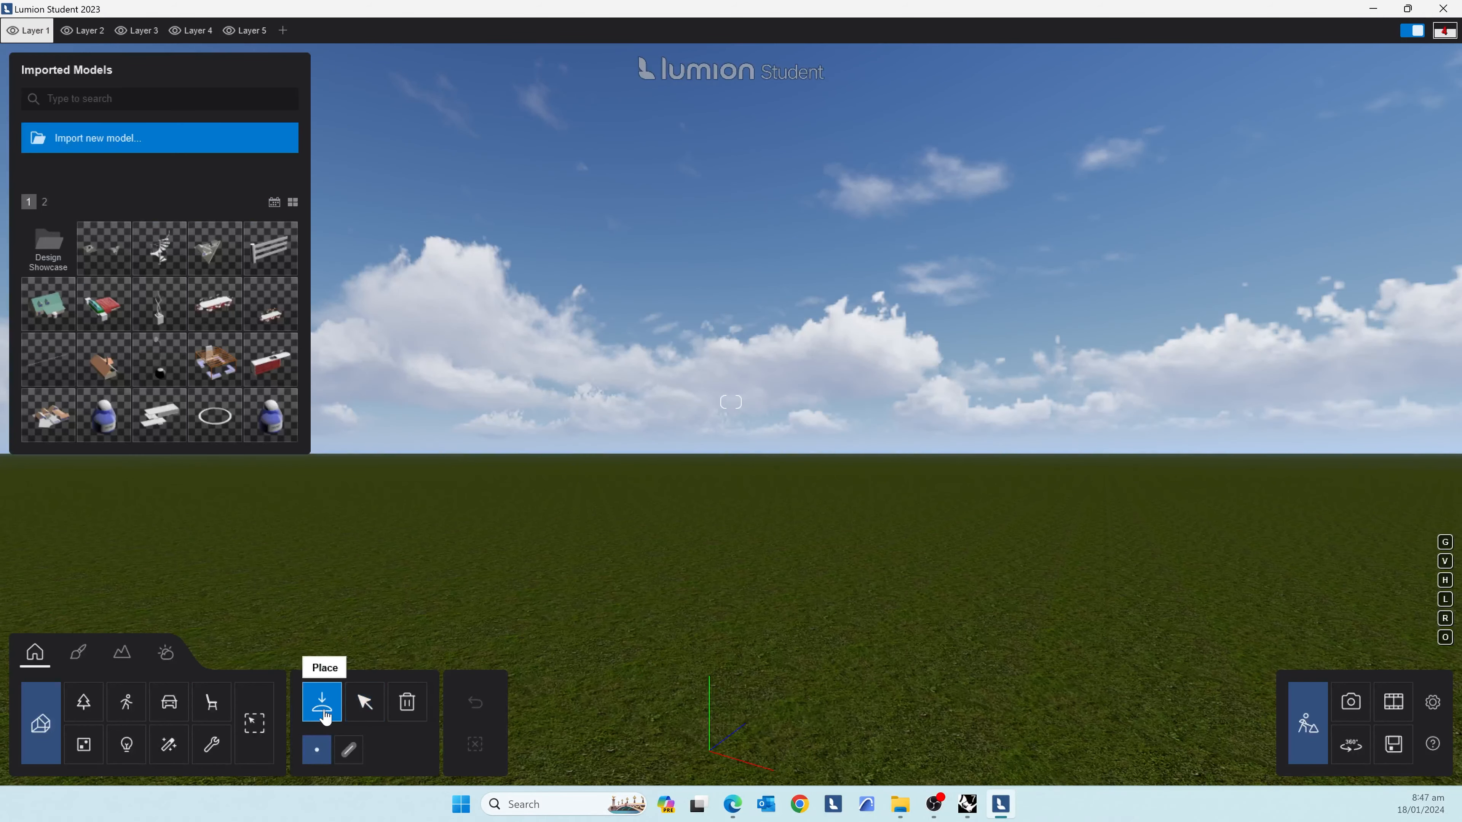
pyautogui.click(230, 143)
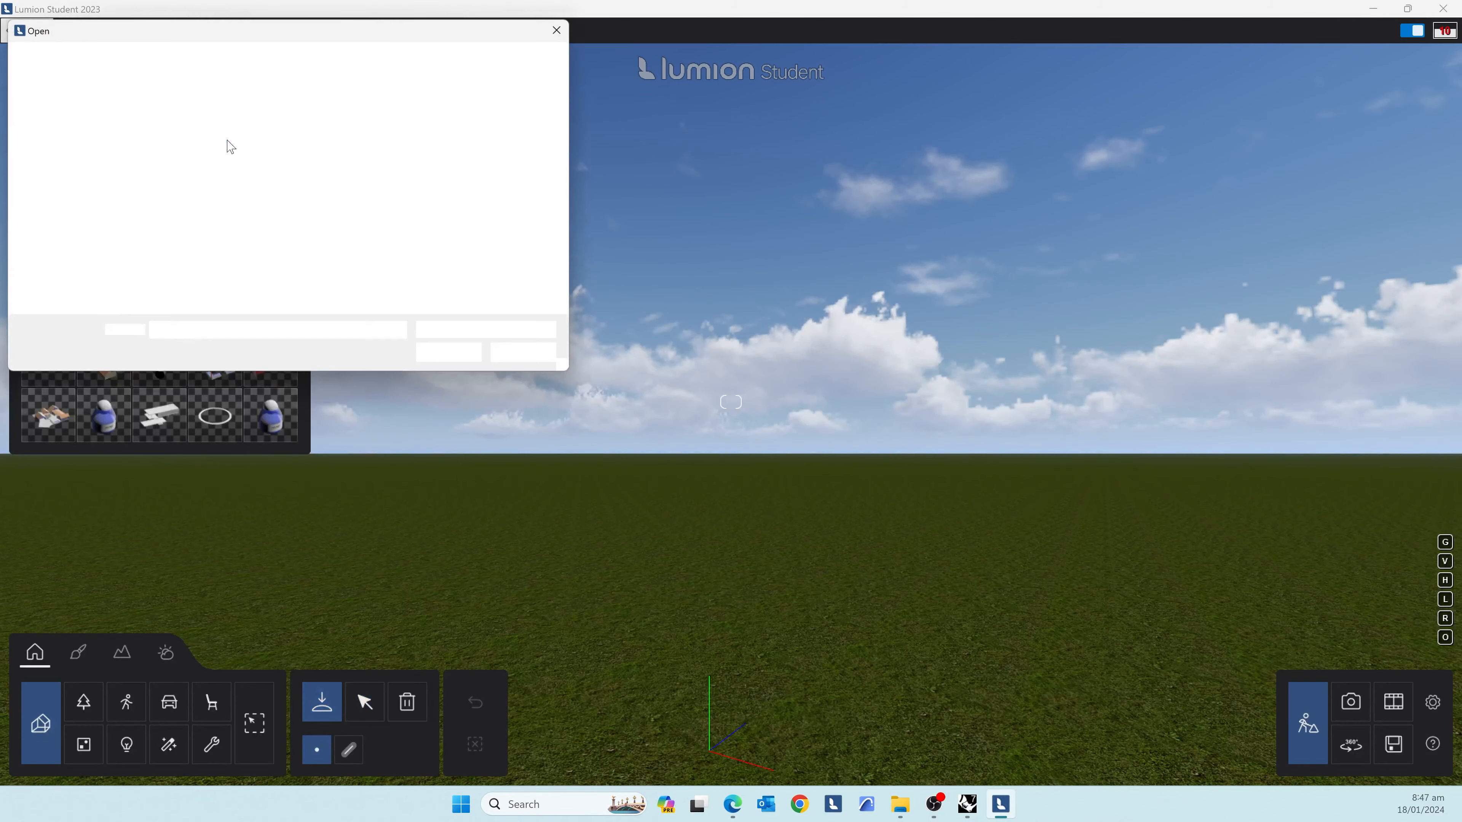
pyautogui.click(77, 191)
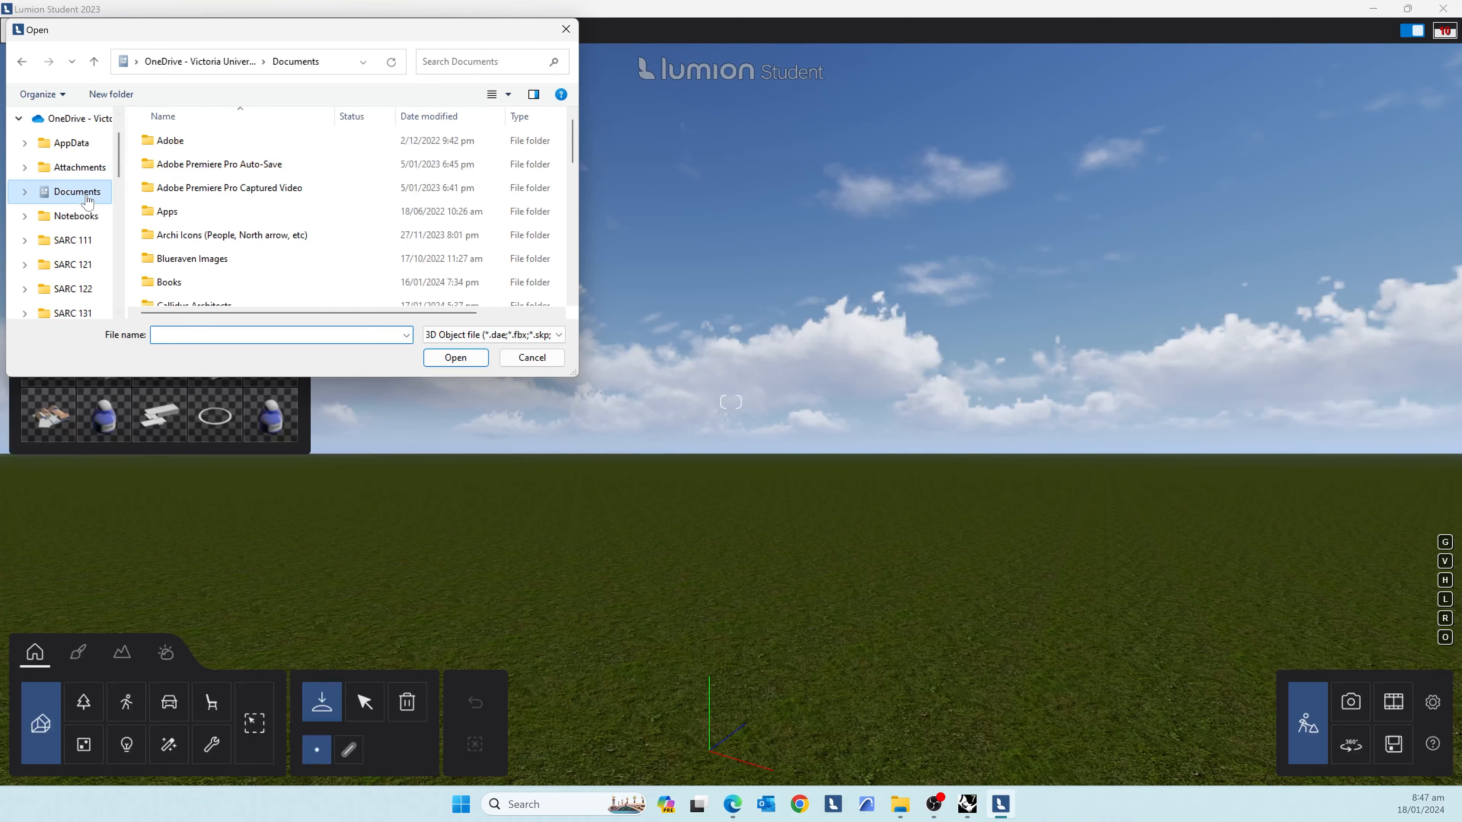
pyautogui.scroll(-3, 285, 218)
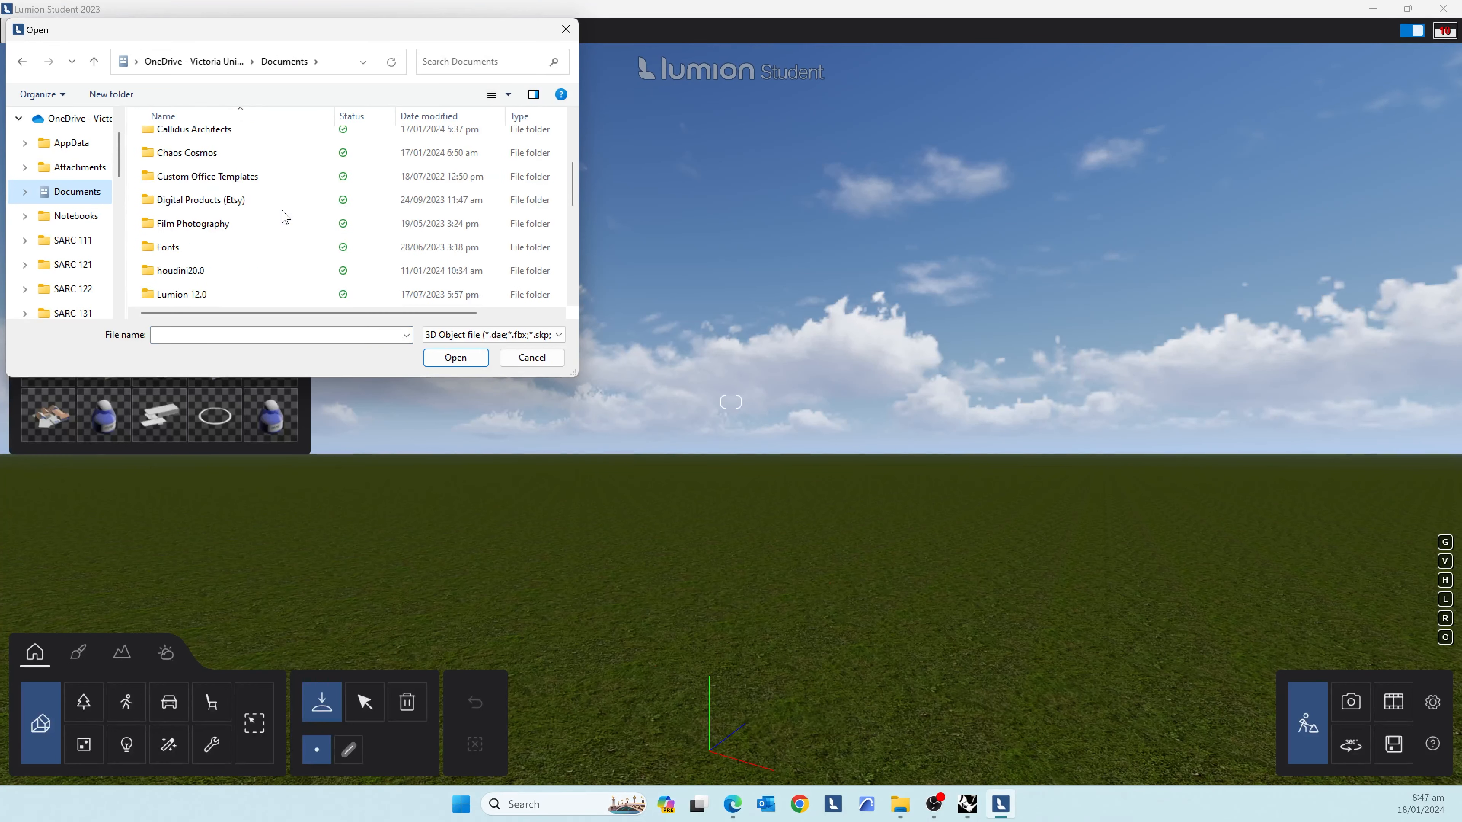
pyautogui.scroll(1, 285, 218)
pyautogui.scroll(-1, 281, 206)
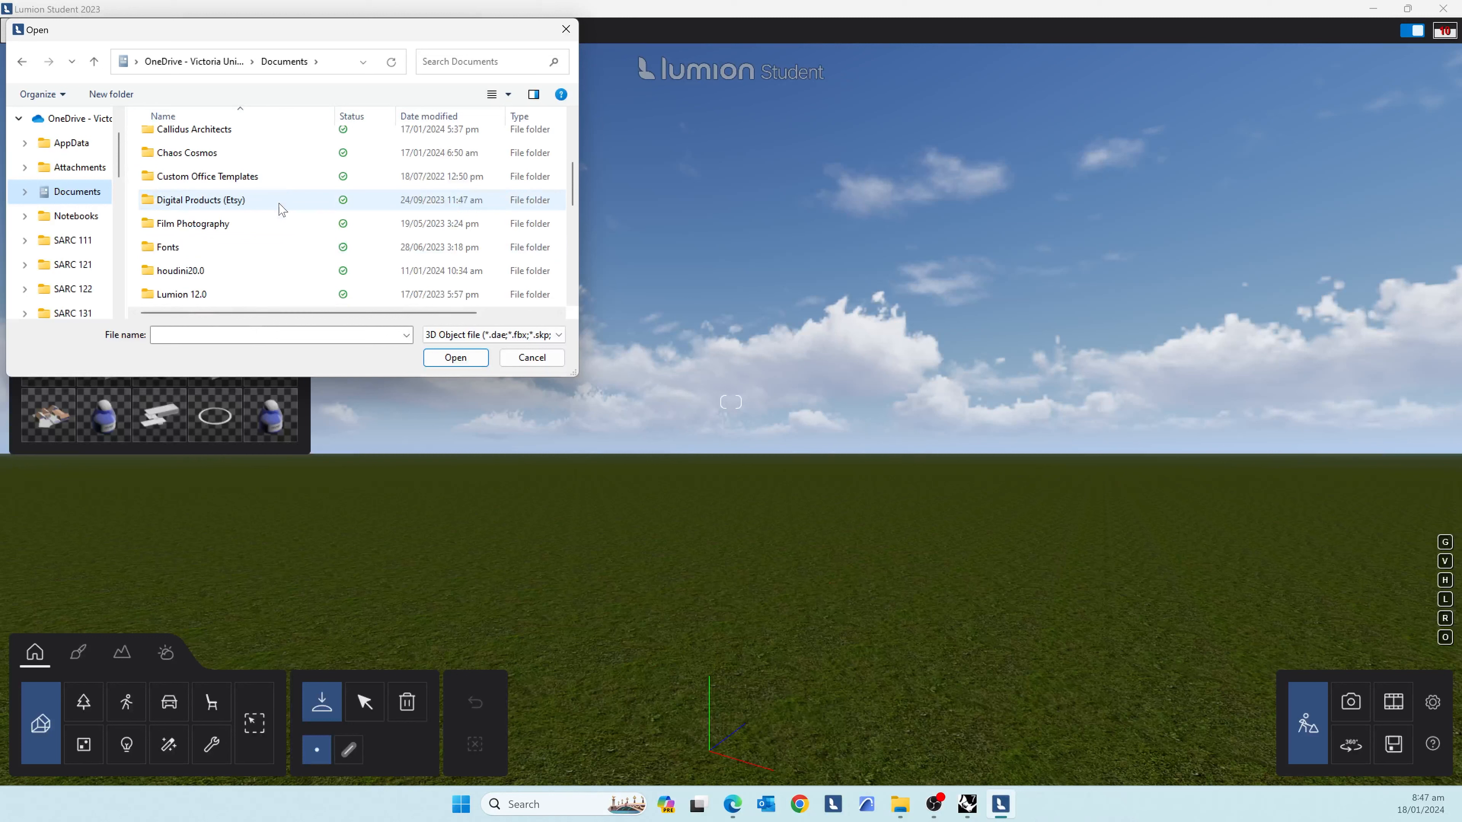
pyautogui.scroll(3, 244, 213)
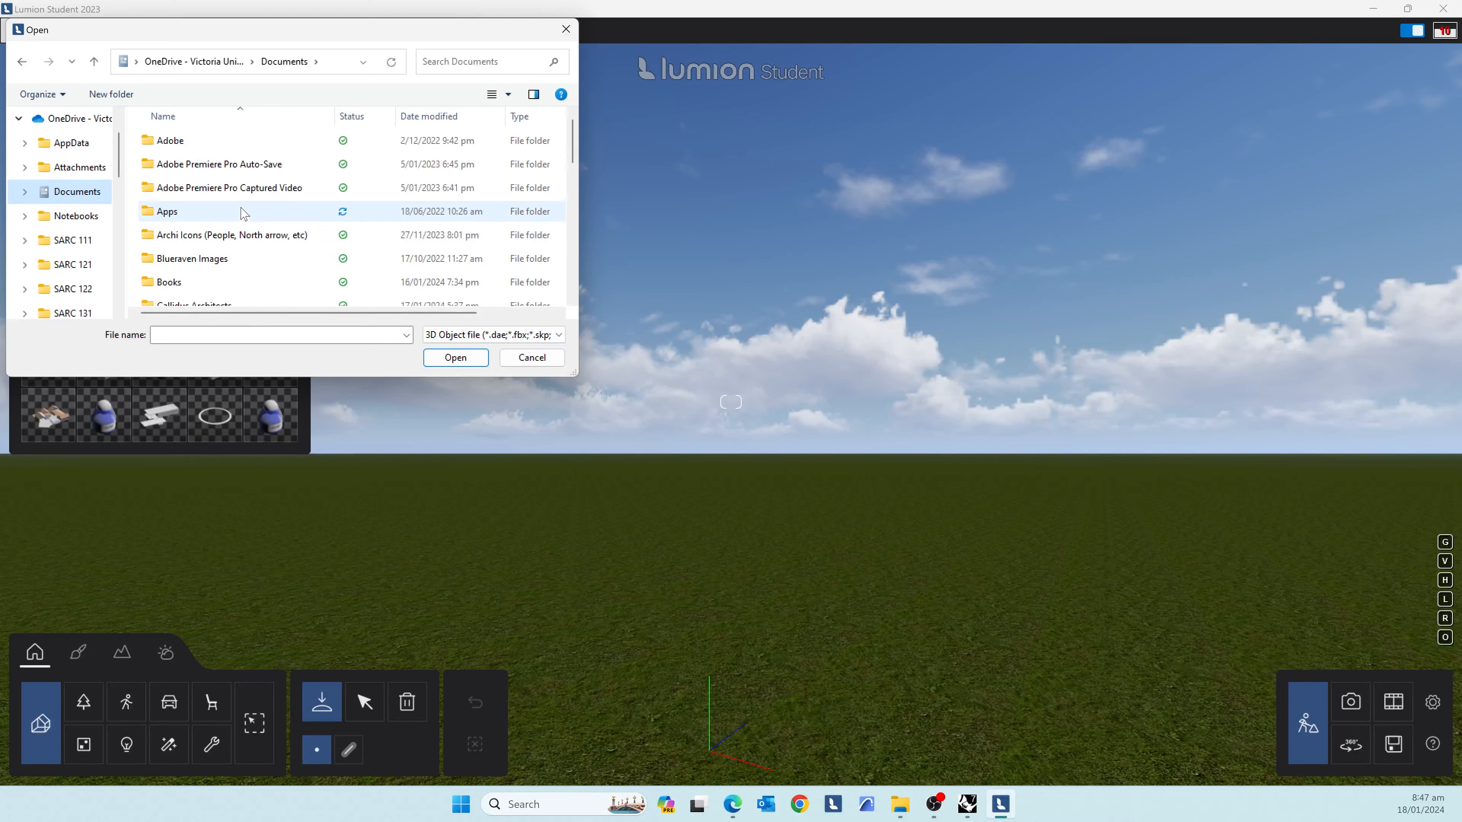
pyautogui.scroll(-3, 244, 216)
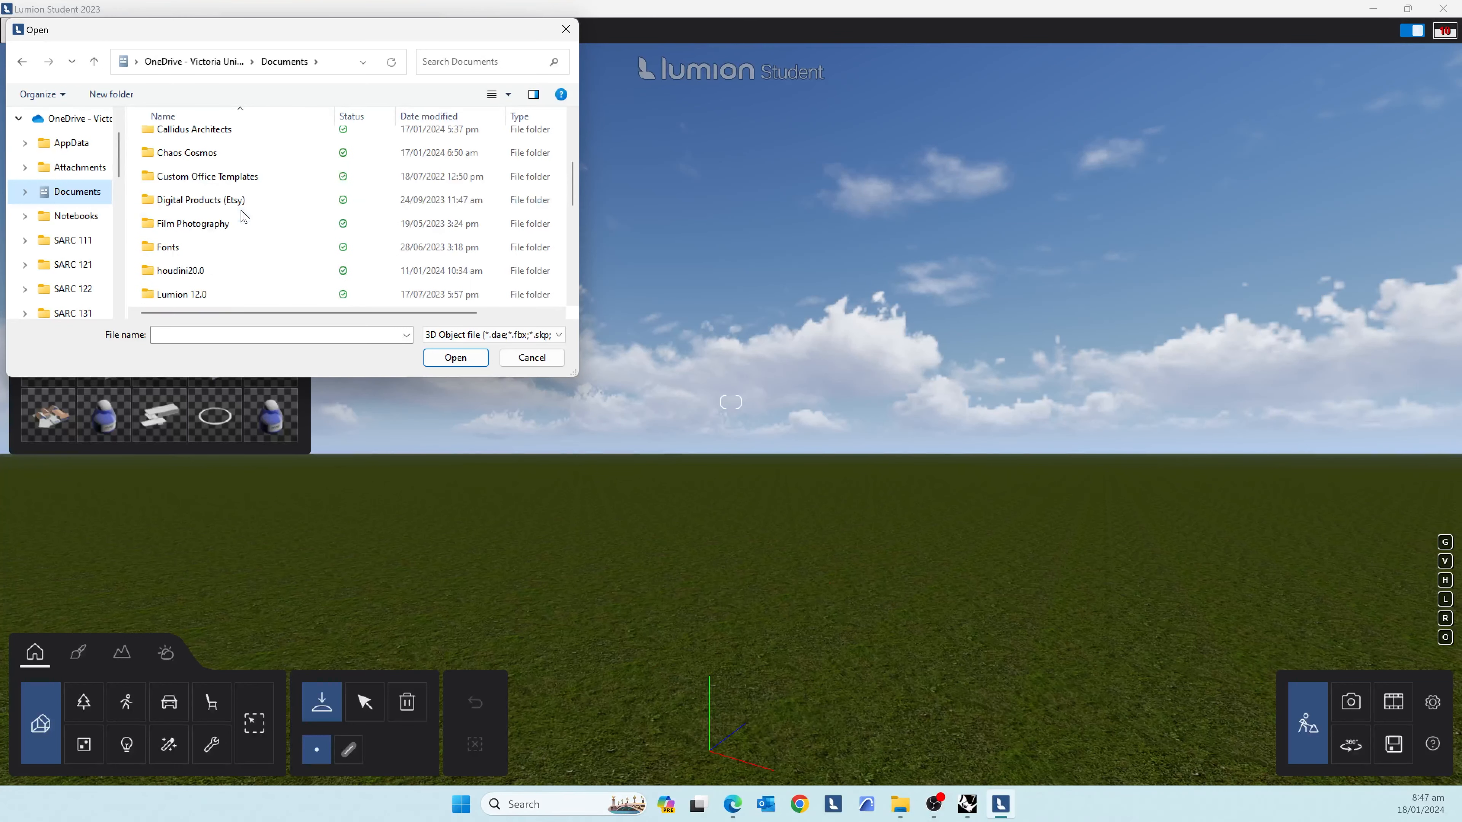
pyautogui.scroll(-3, 225, 201)
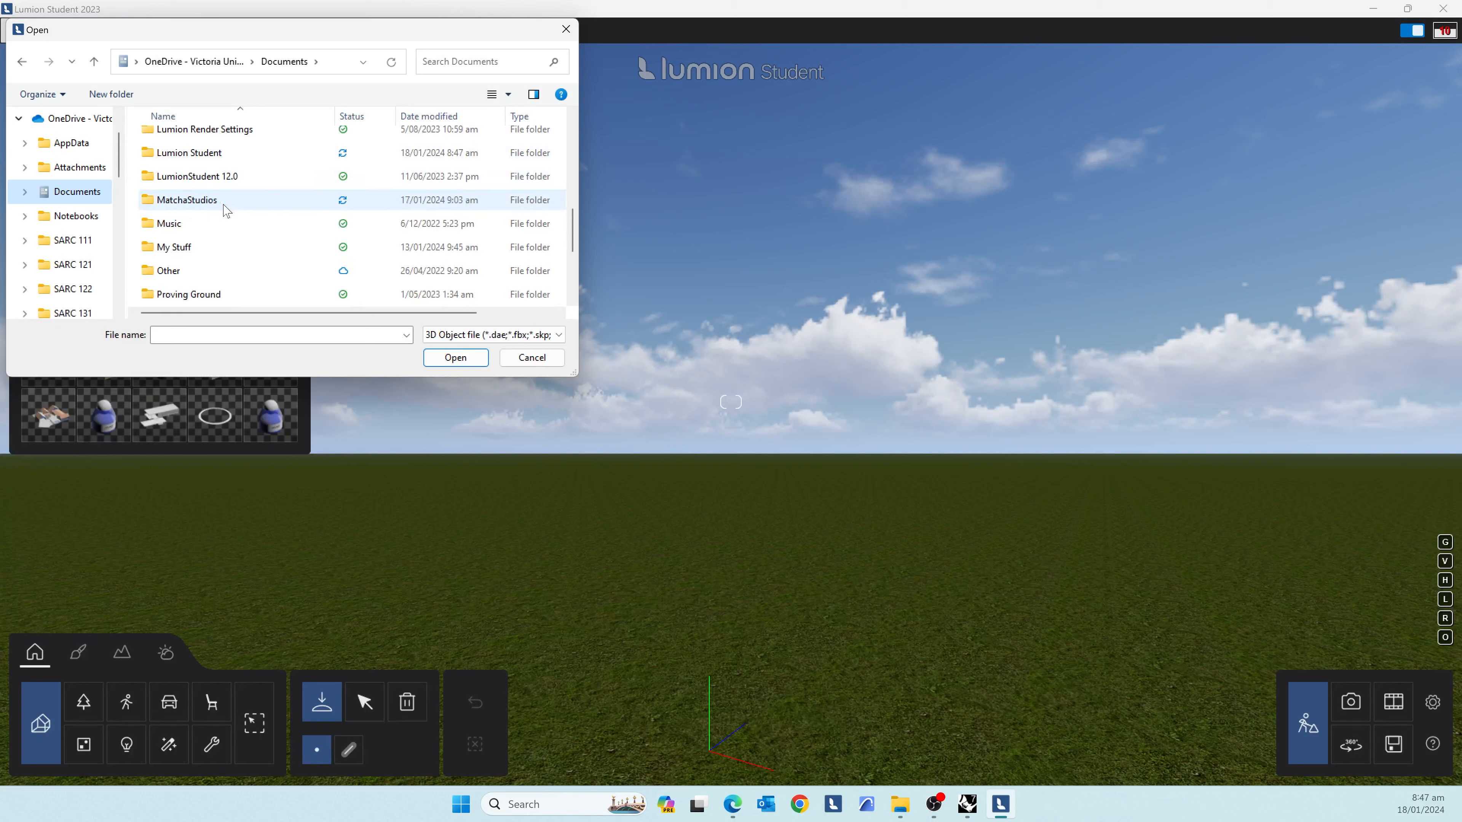
pyautogui.doubleClick(196, 201)
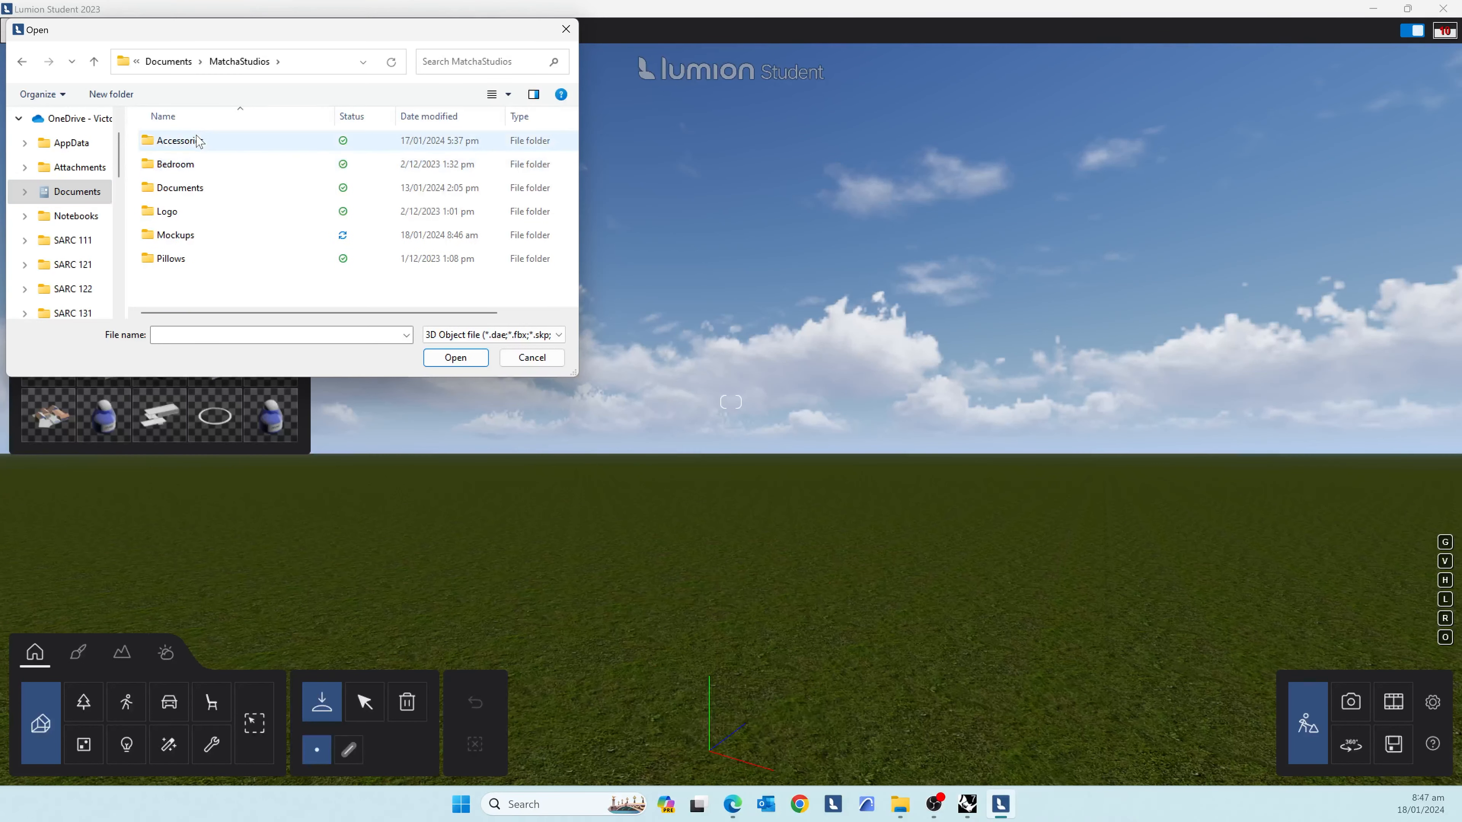
pyautogui.doubleClick(193, 237)
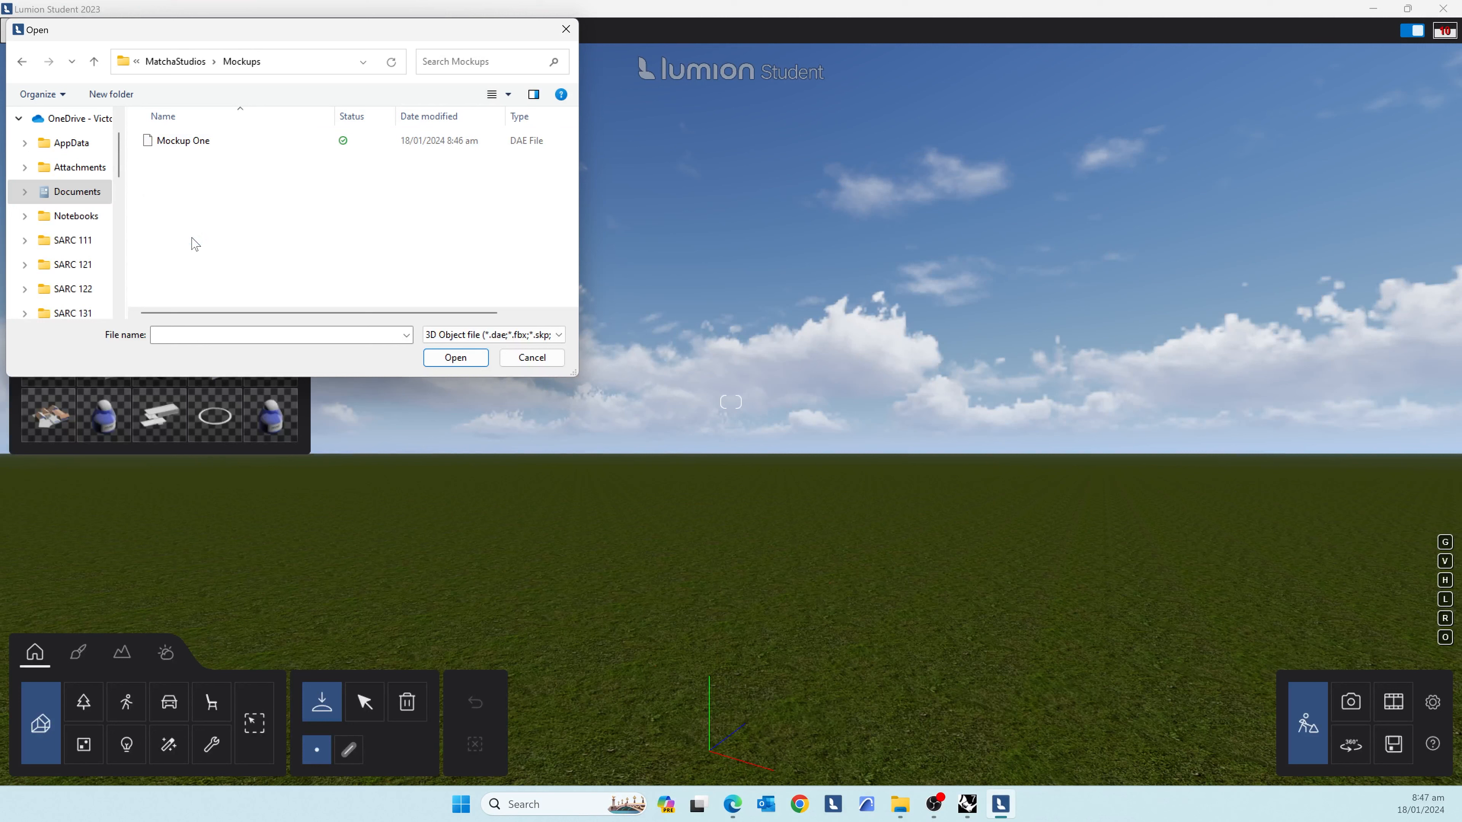
# - Import the Mockup One DAE file with the default import settings and place the model on the grass
pyautogui.click(191, 145)
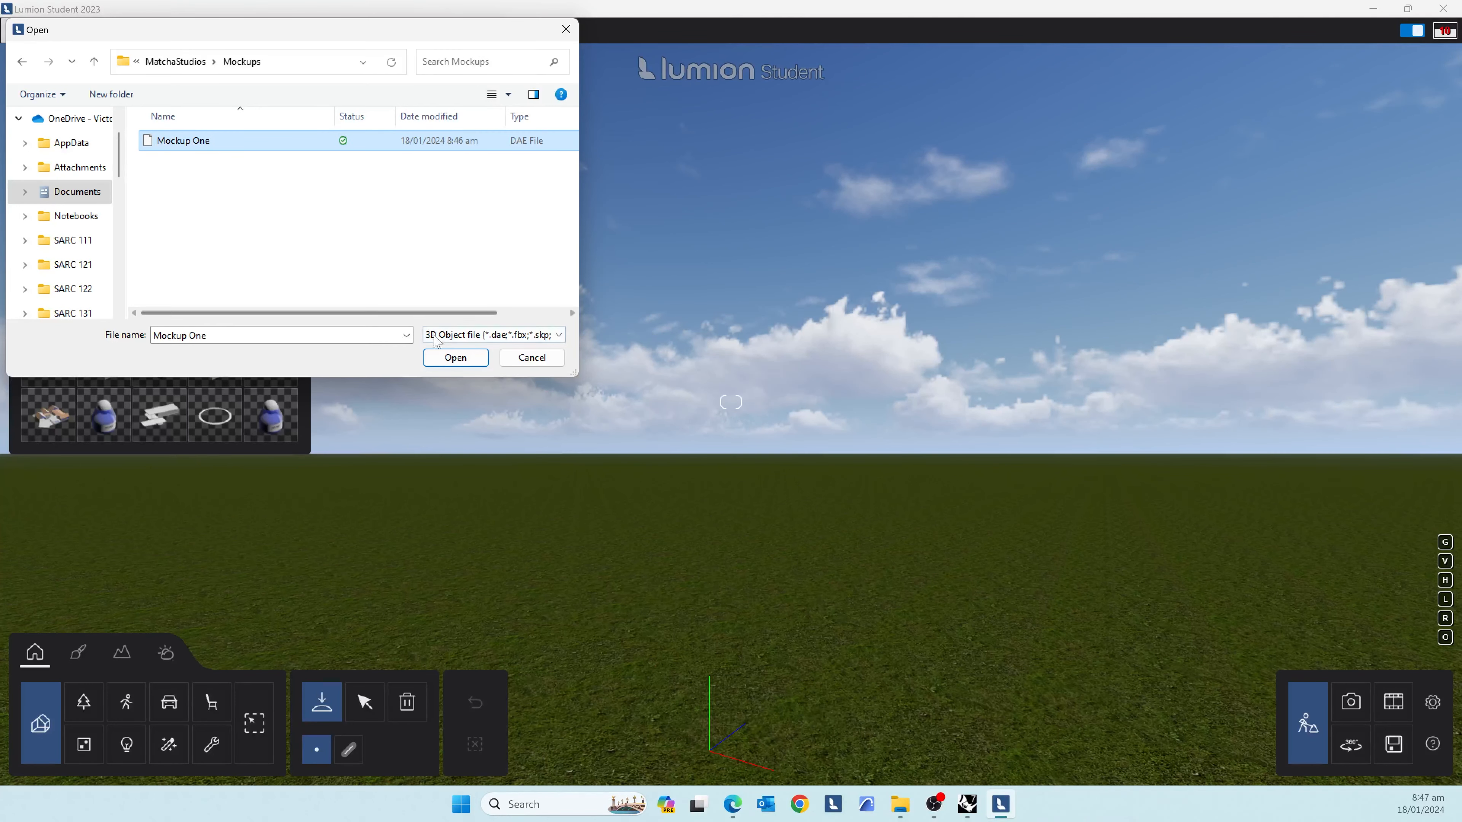
pyautogui.click(439, 358)
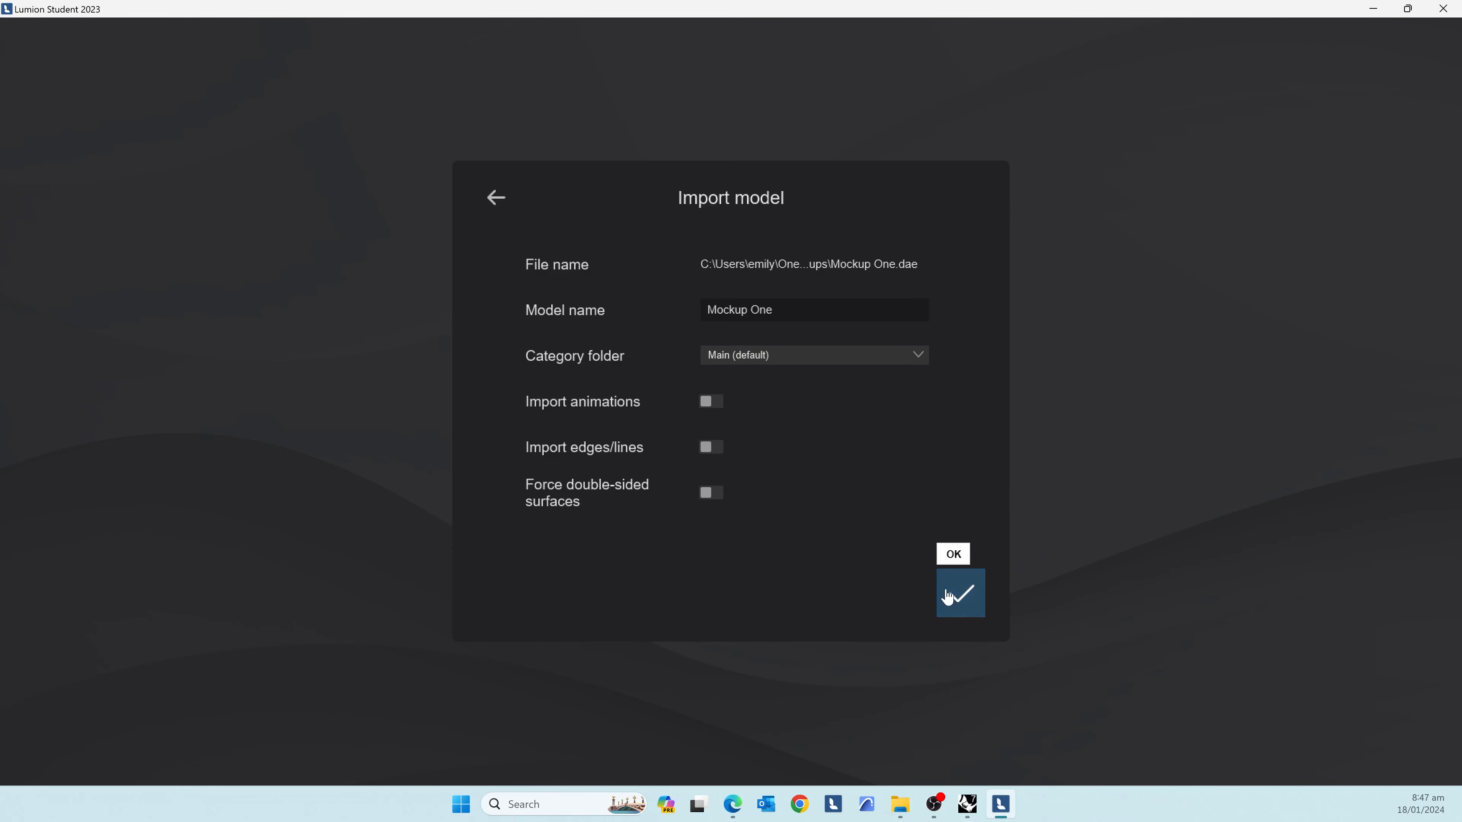
pyautogui.click(957, 602)
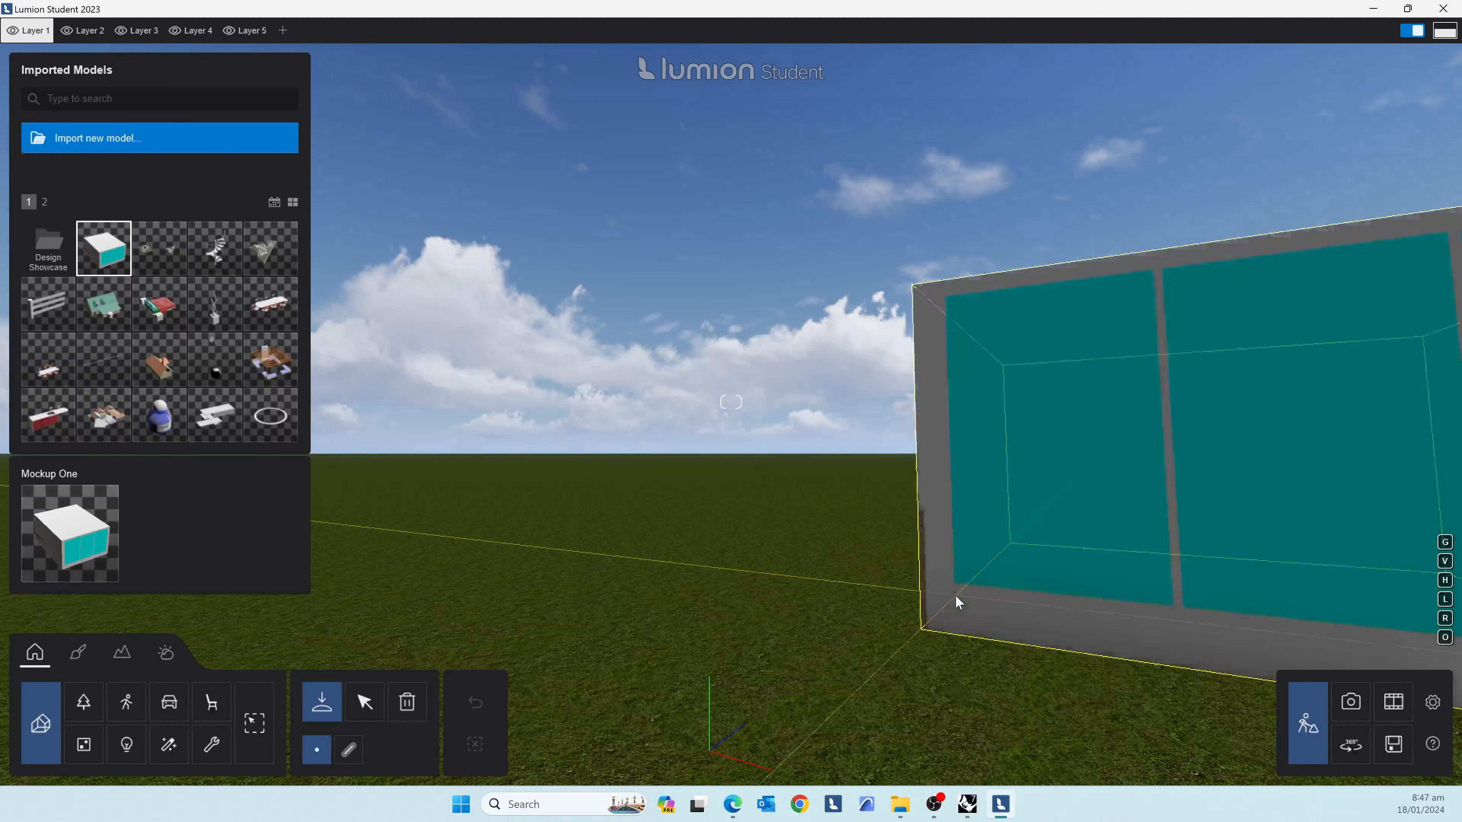
pyautogui.click(955, 596)
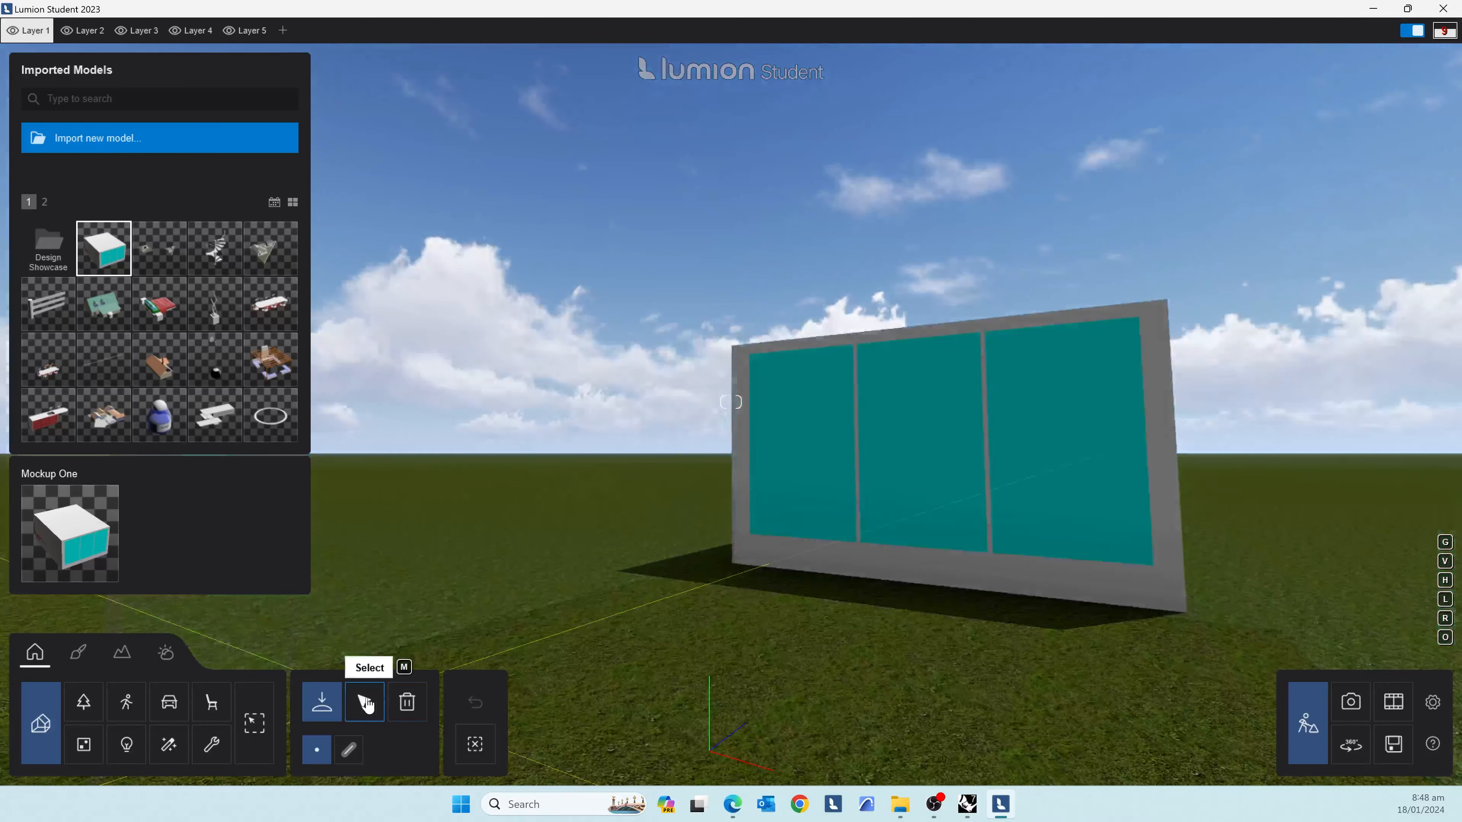
# - Enter the imported room with the camera and view the windows, armchairs, coffee table and floor lamp
pyautogui.click(368, 702)
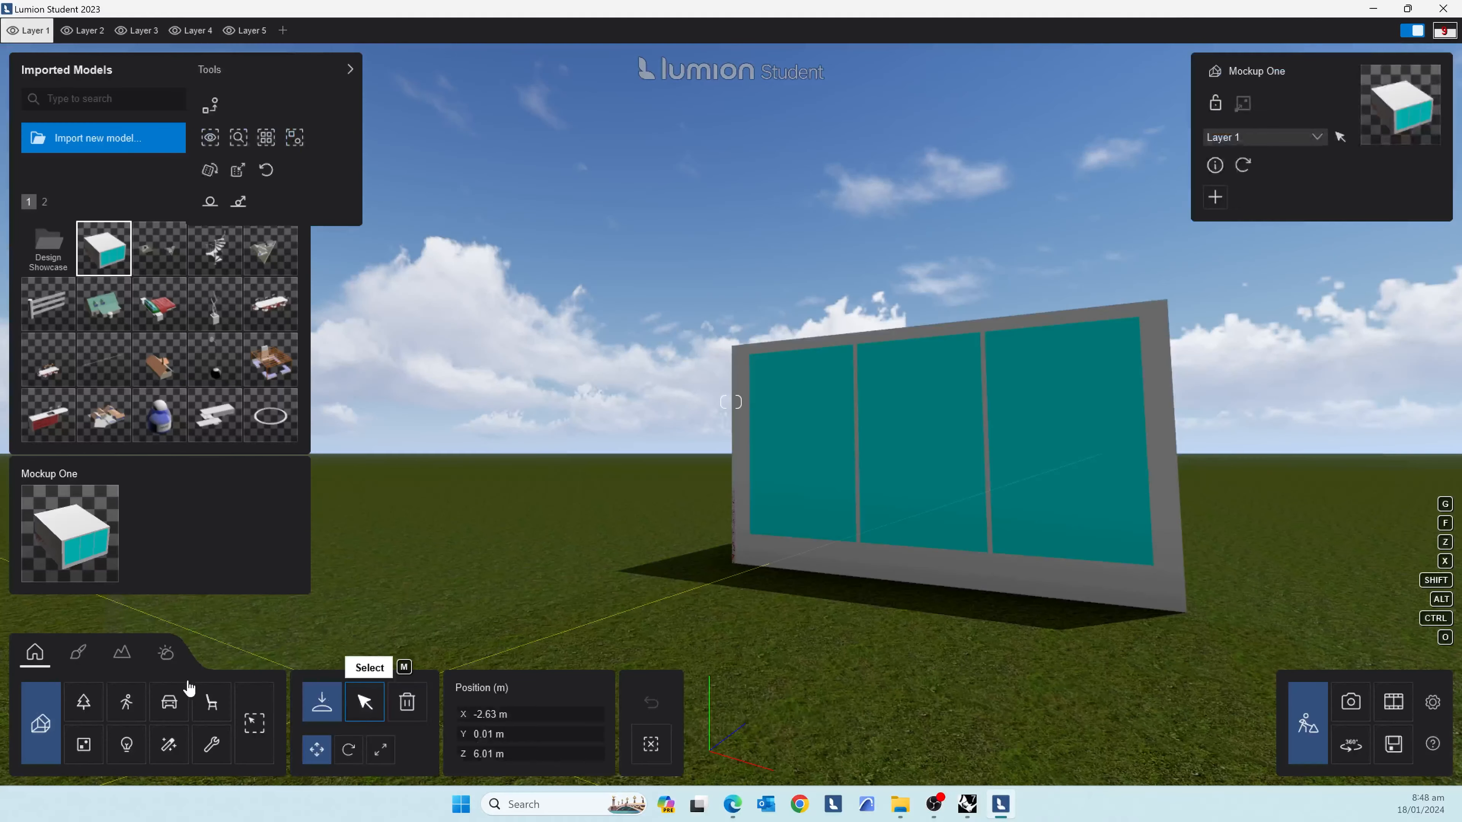
pyautogui.click(164, 654)
pyautogui.moveTo(765, 612); pyautogui.dragTo(596, 694, button='right')
pyautogui.press('d')
pyautogui.press('w')
pyautogui.press('w')
pyautogui.press('s')
pyautogui.press('d')
pyautogui.press('d')
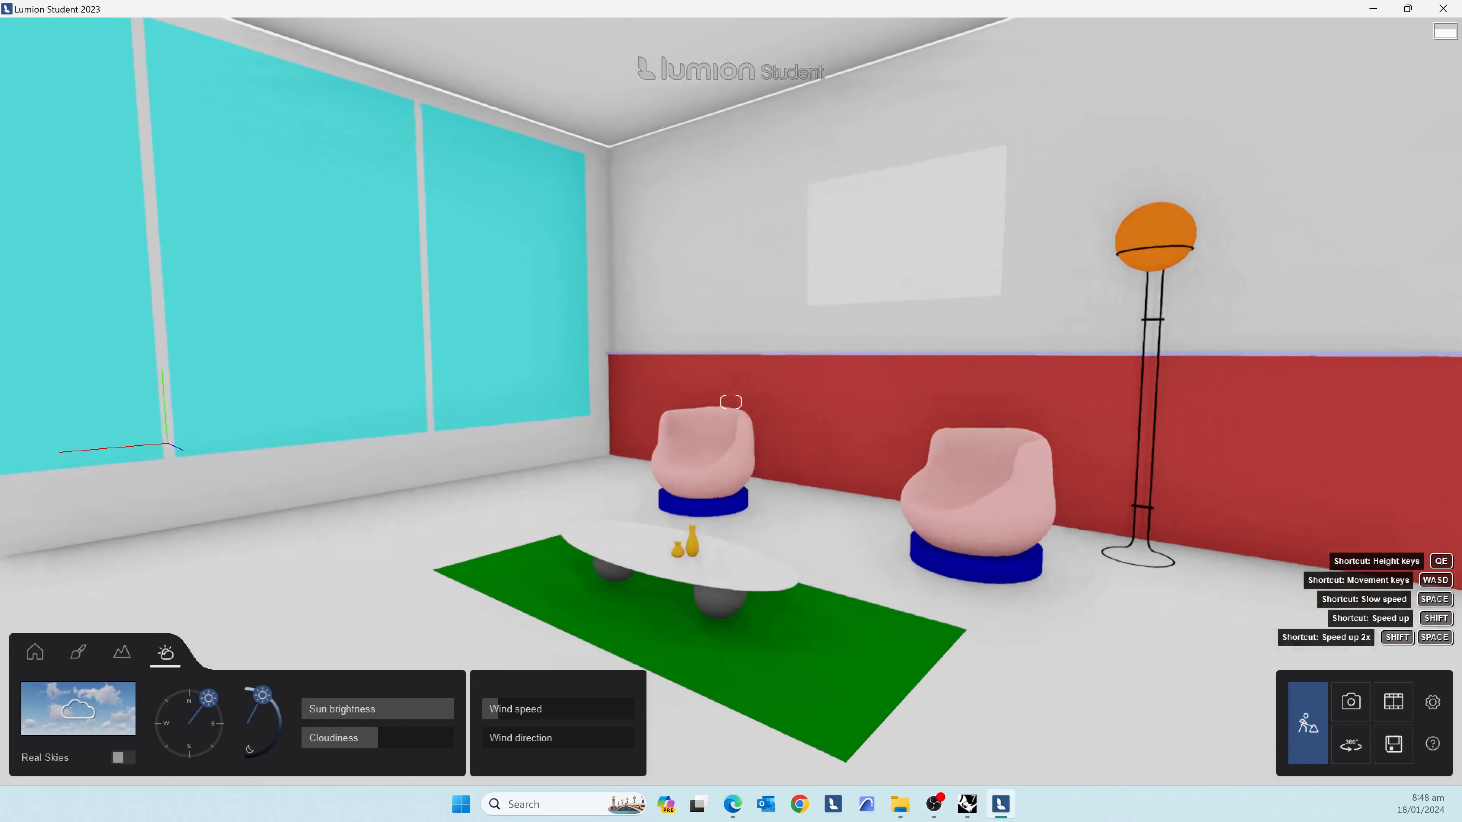
# - Apply the first clear Interior glass material to the cyan window panes
pyautogui.click(75, 657)
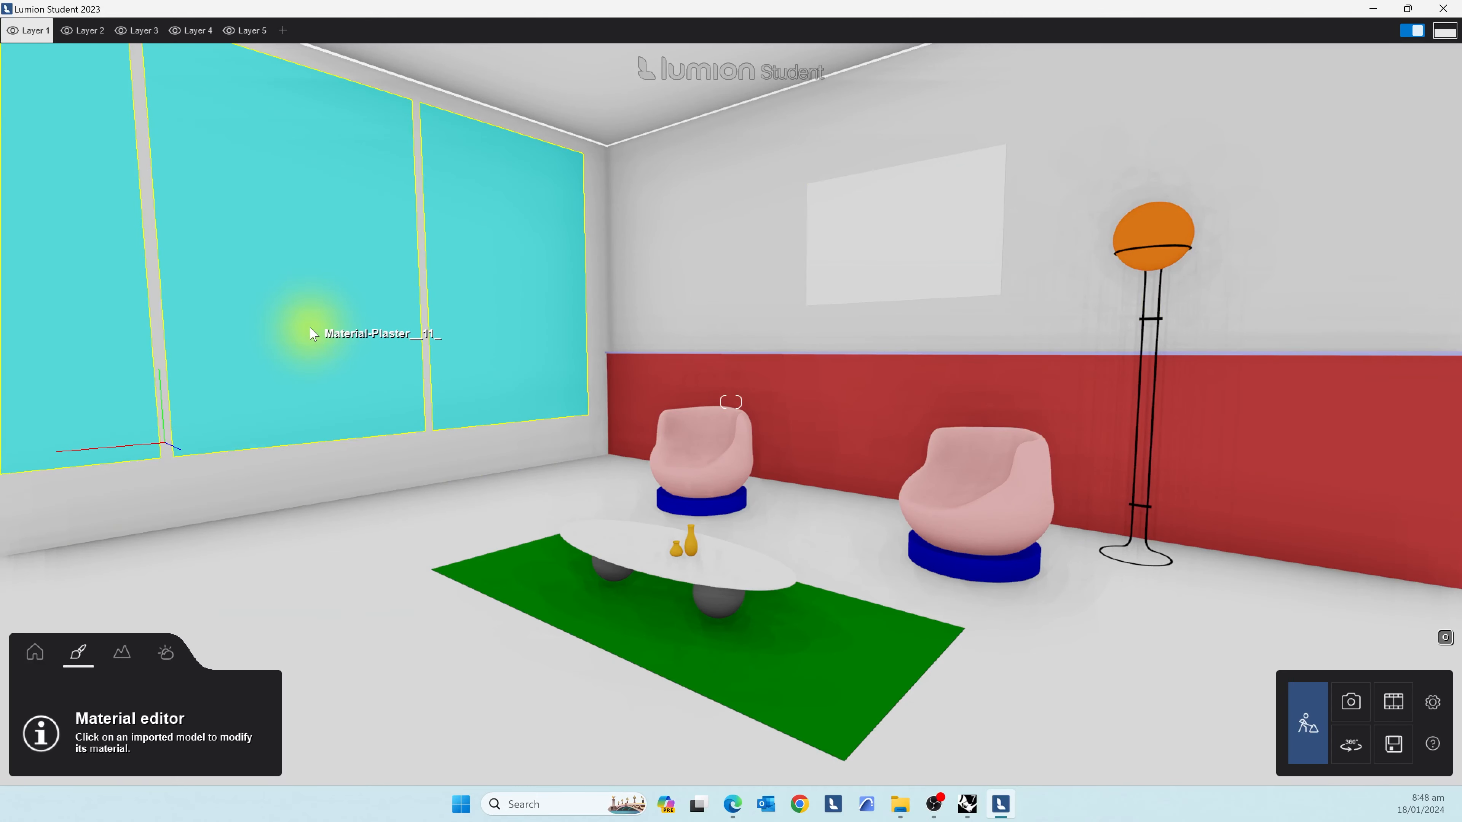
pyautogui.click(310, 334)
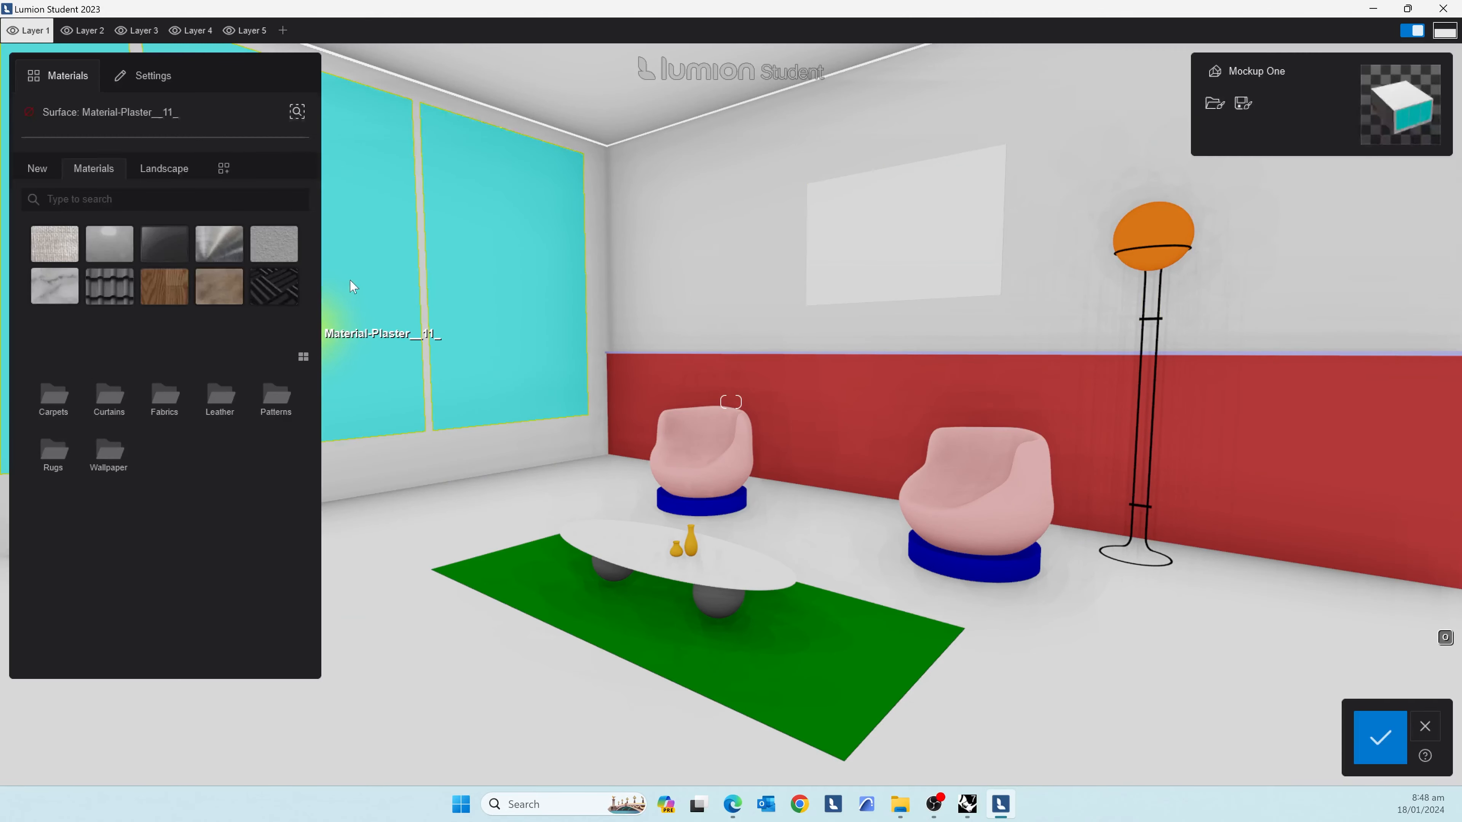
pyautogui.click(172, 254)
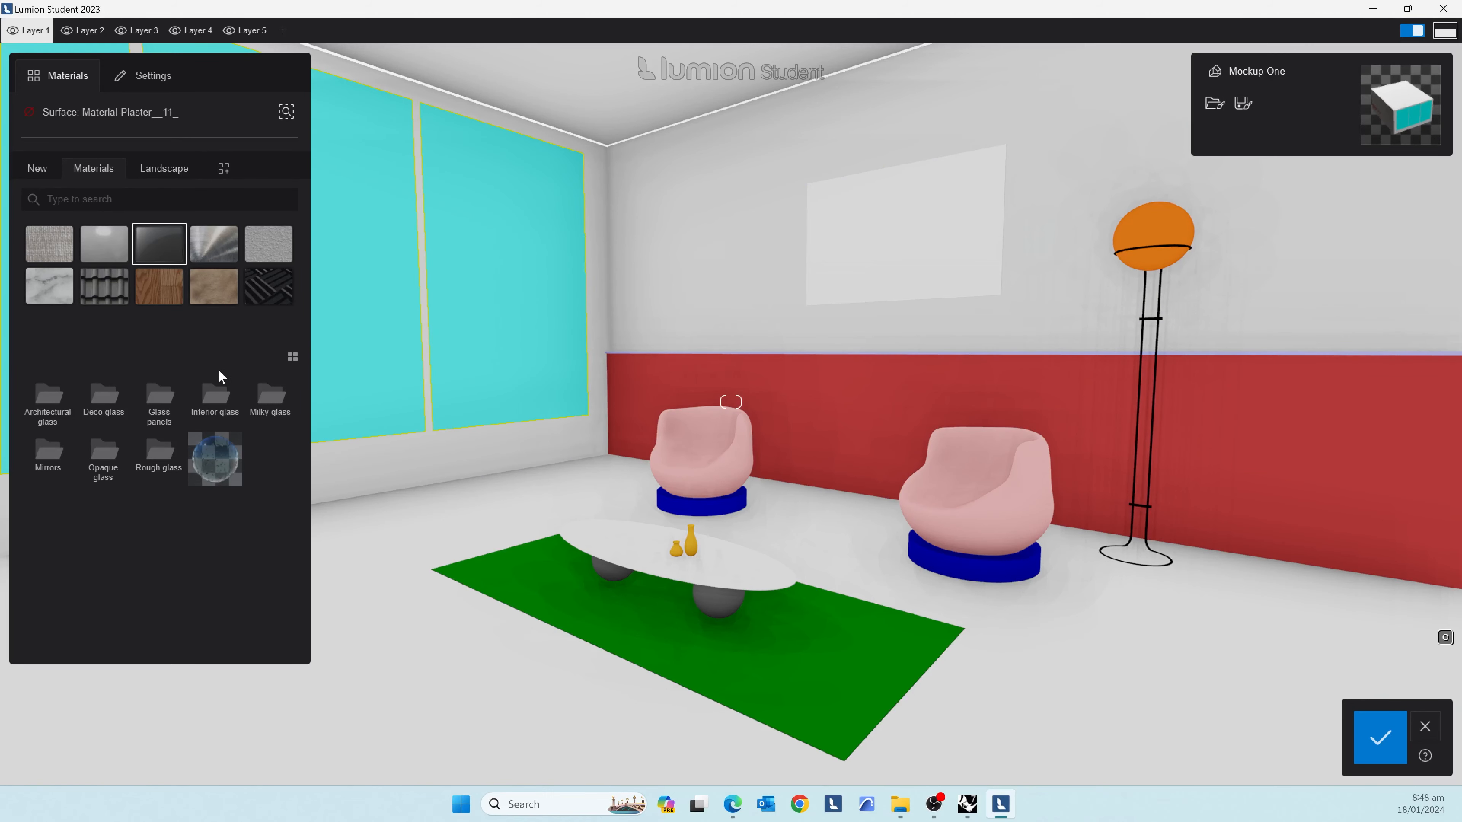
pyautogui.click(215, 395)
pyautogui.click(109, 408)
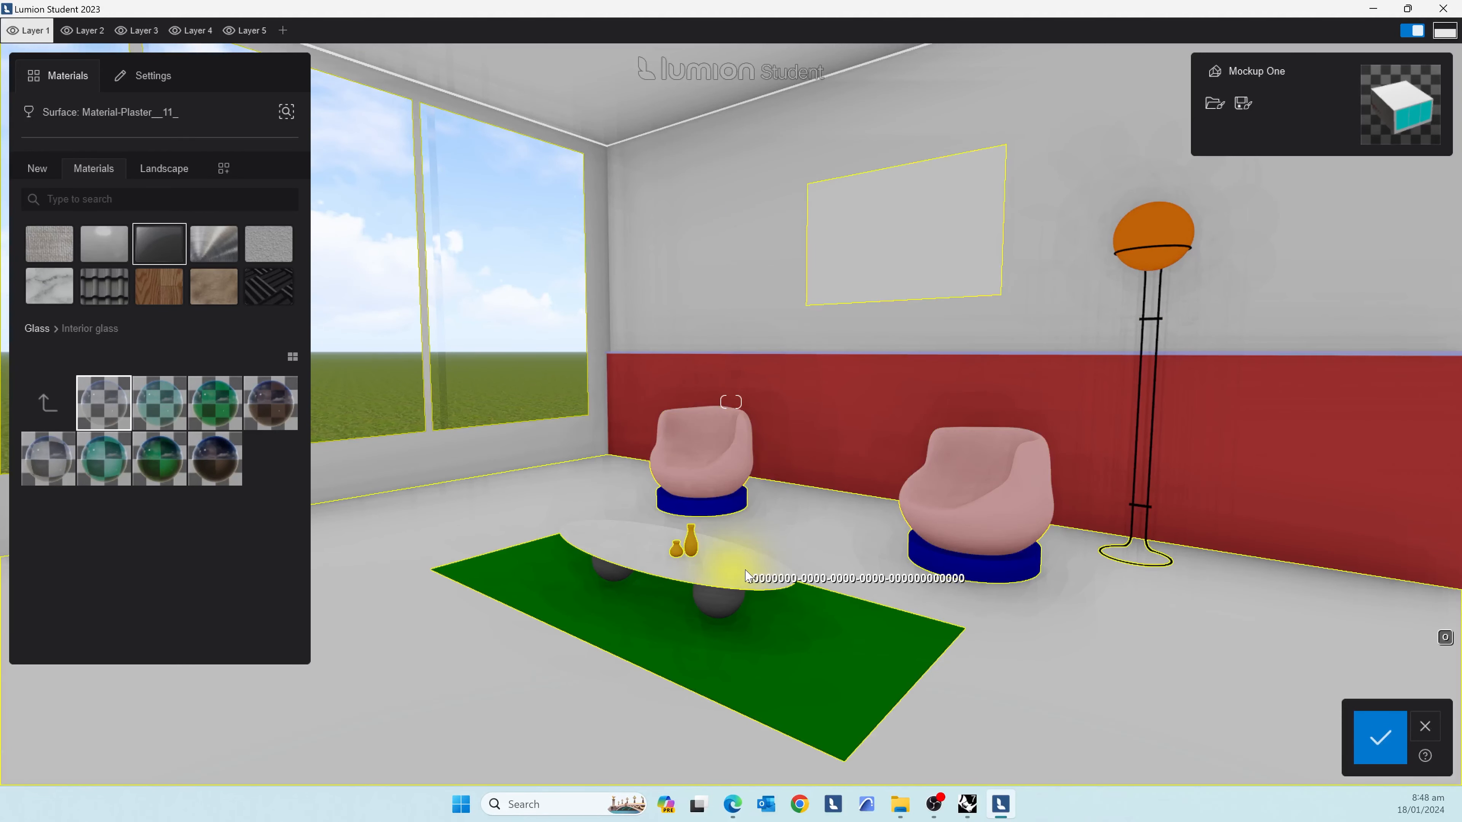
# - Select the surface material shared by the coffee table top and floor, and save the material edits
pyautogui.click(770, 583)
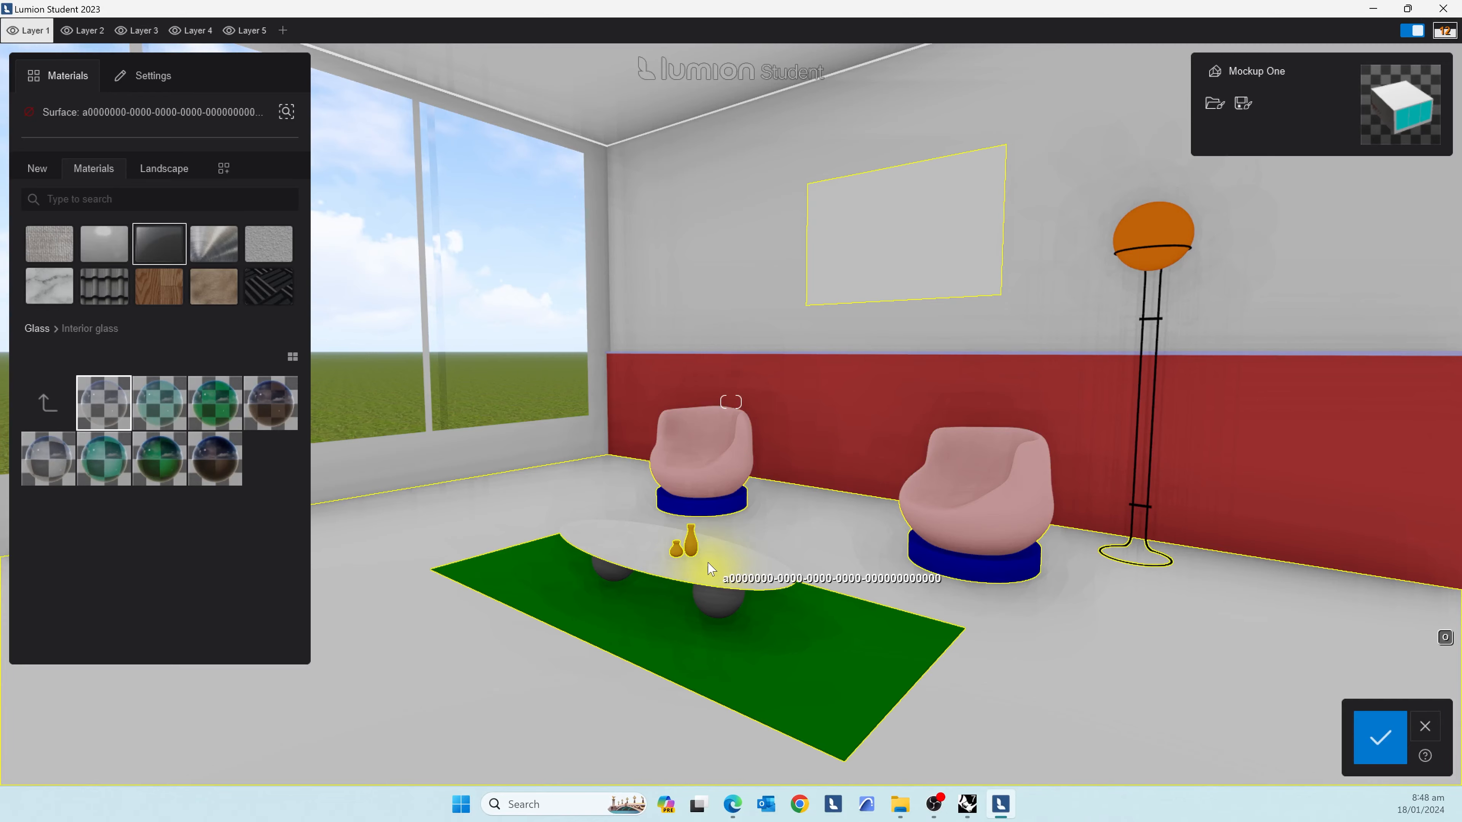
pyautogui.press('s')
pyautogui.press('w')
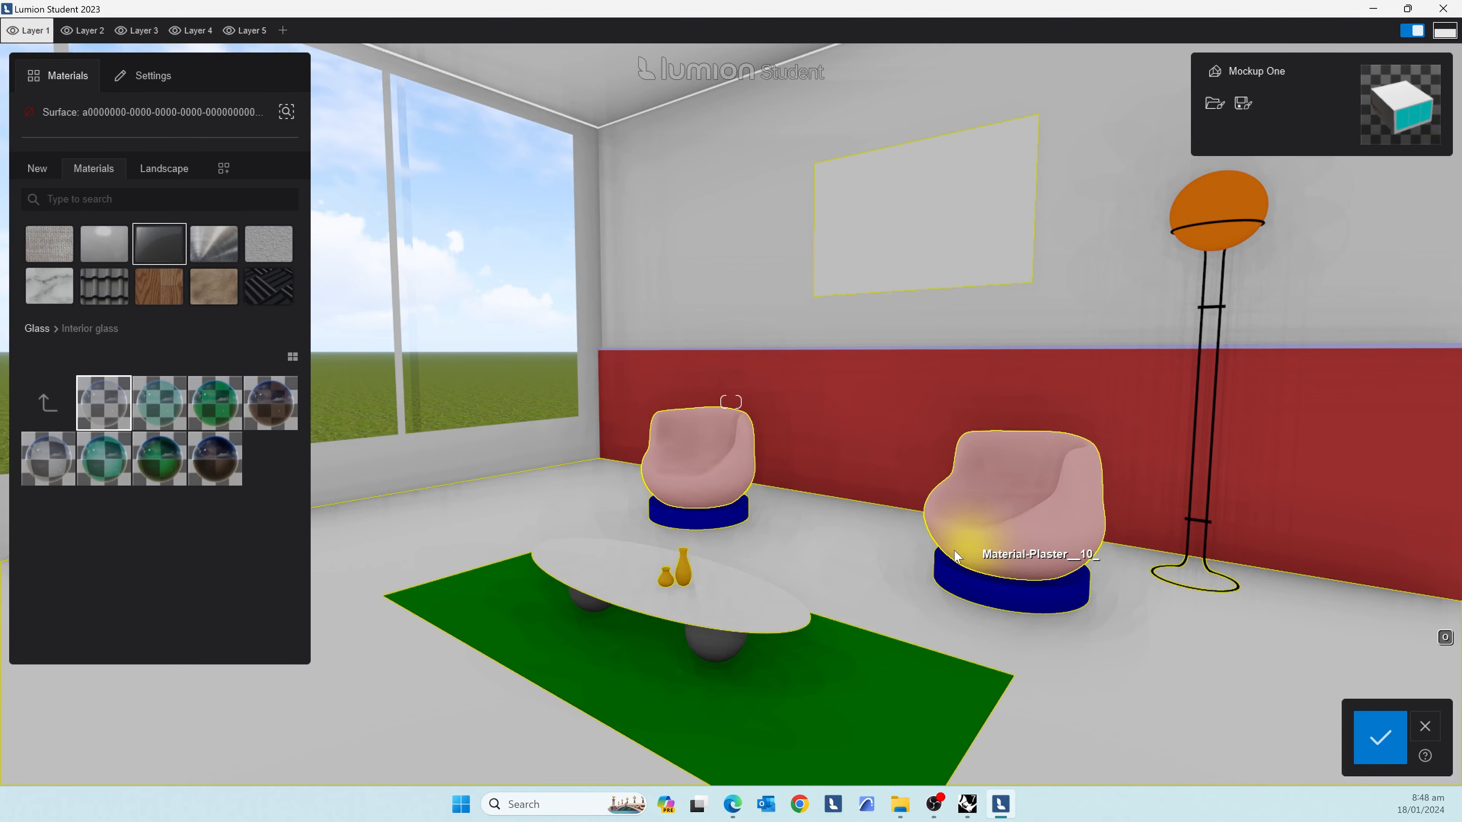
pyautogui.click(1380, 745)
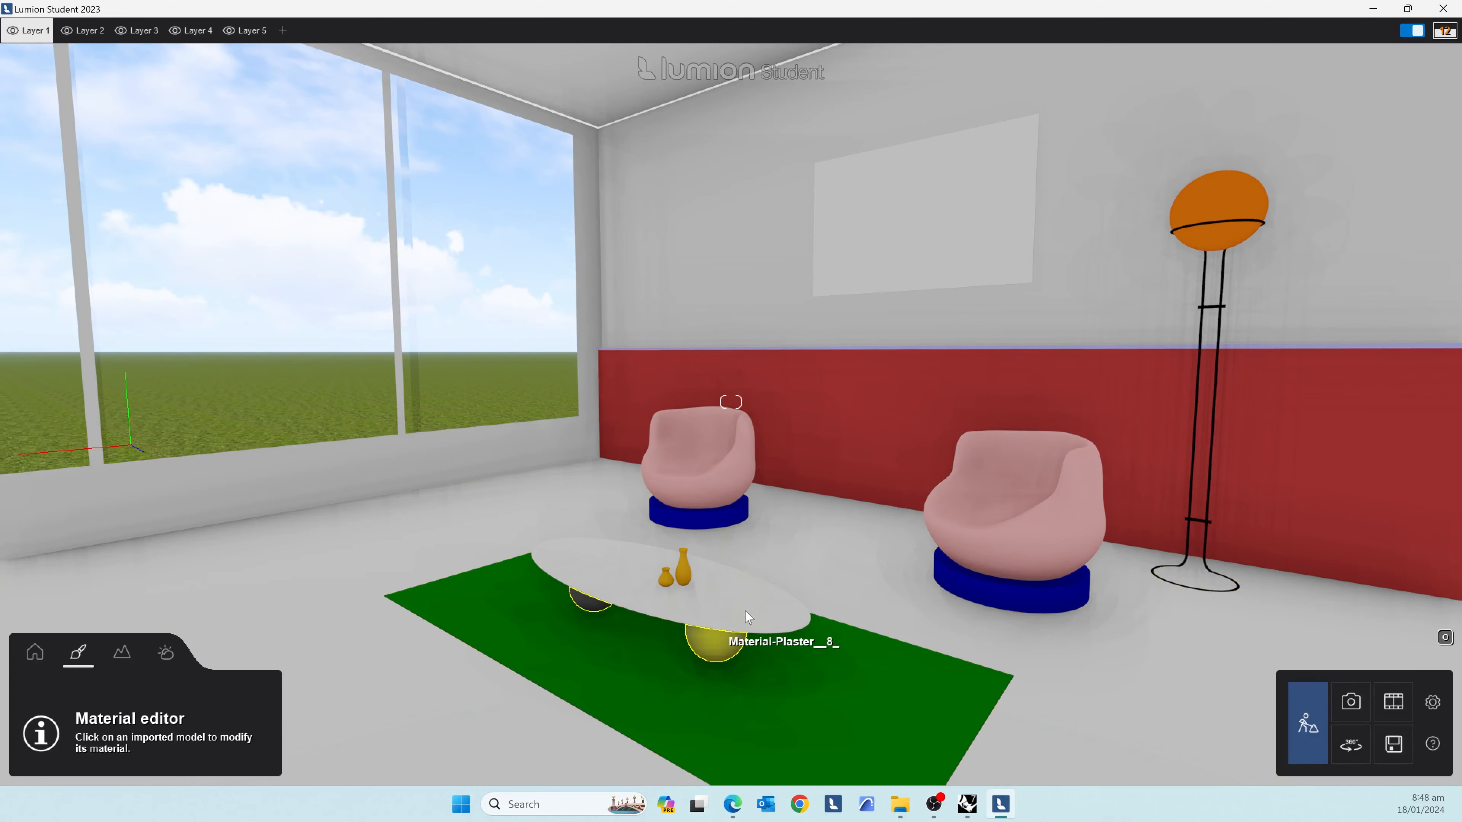
# - Inspect the coffee table top, the vases and the surrounding floor up close
pyautogui.scroll(-3, 719, 642)
pyautogui.scroll(2, 718, 641)
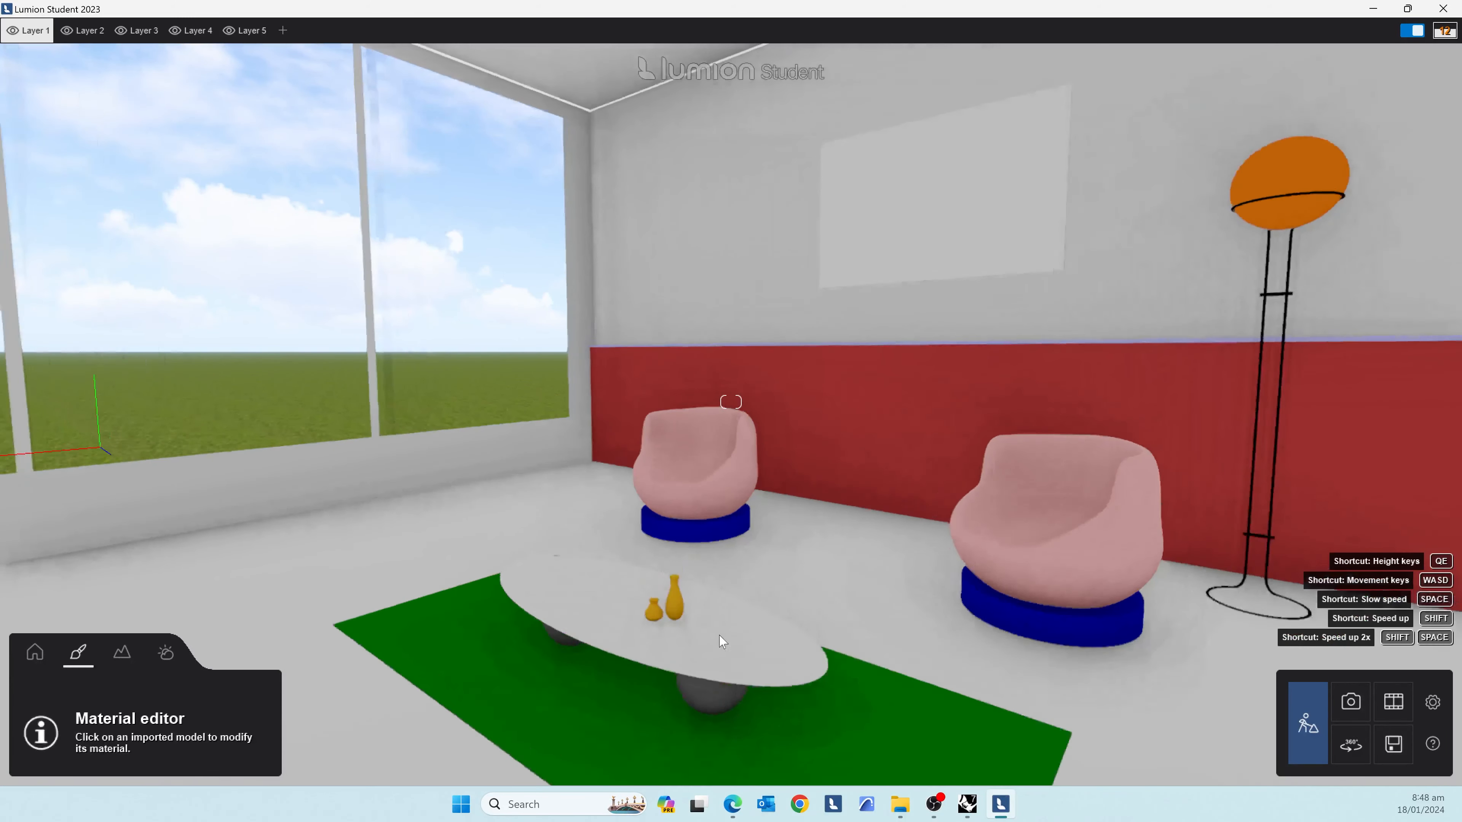
pyautogui.moveTo(719, 641); pyautogui.dragTo(719, 737, button='right')
pyautogui.scroll(3, 719, 642)
pyautogui.moveTo(757, 555); pyautogui.dragTo(739, 593, button='right')
pyautogui.scroll(3, 756, 554)
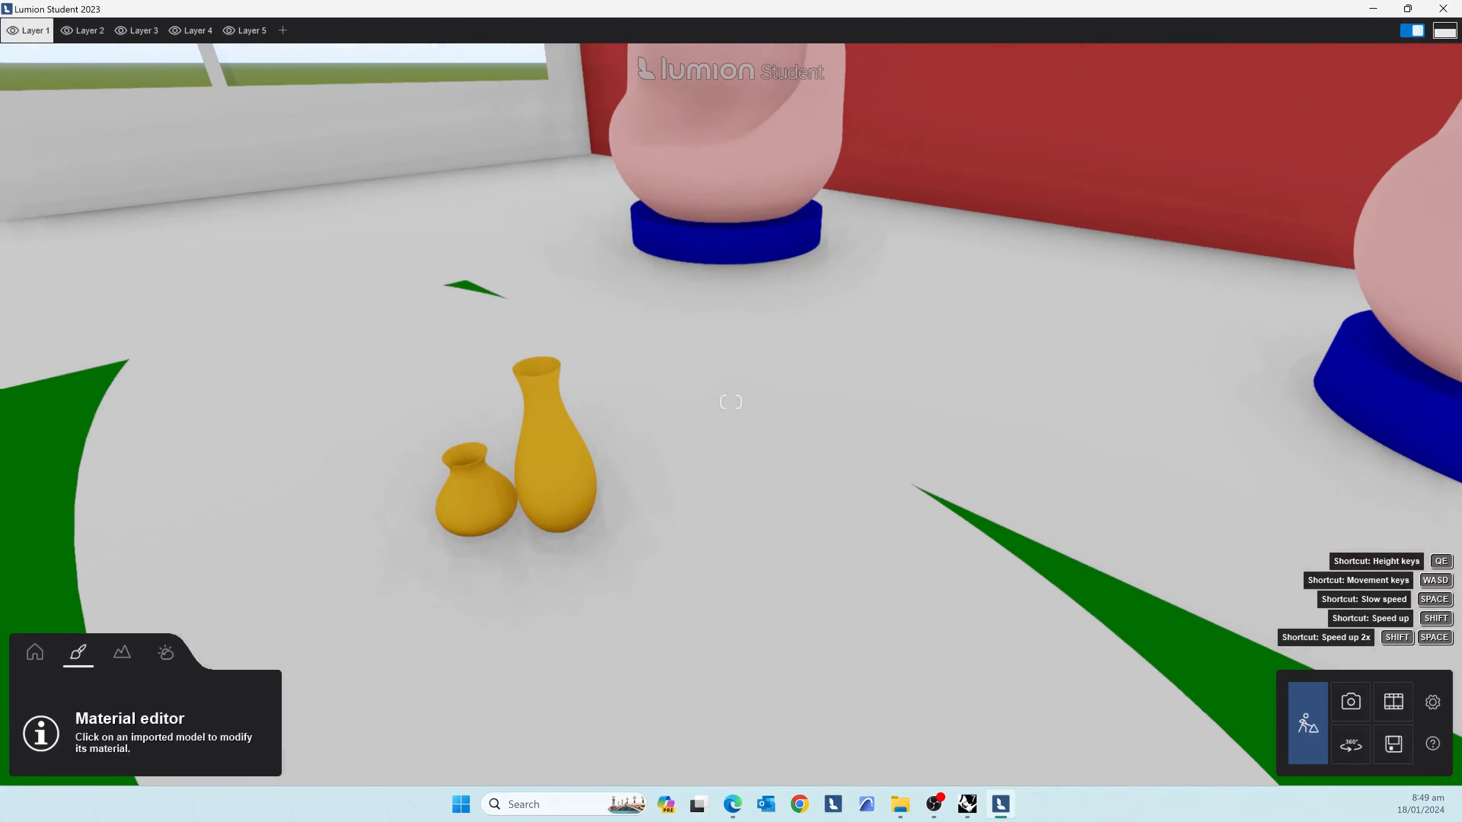
pyautogui.scroll(-4, 757, 555)
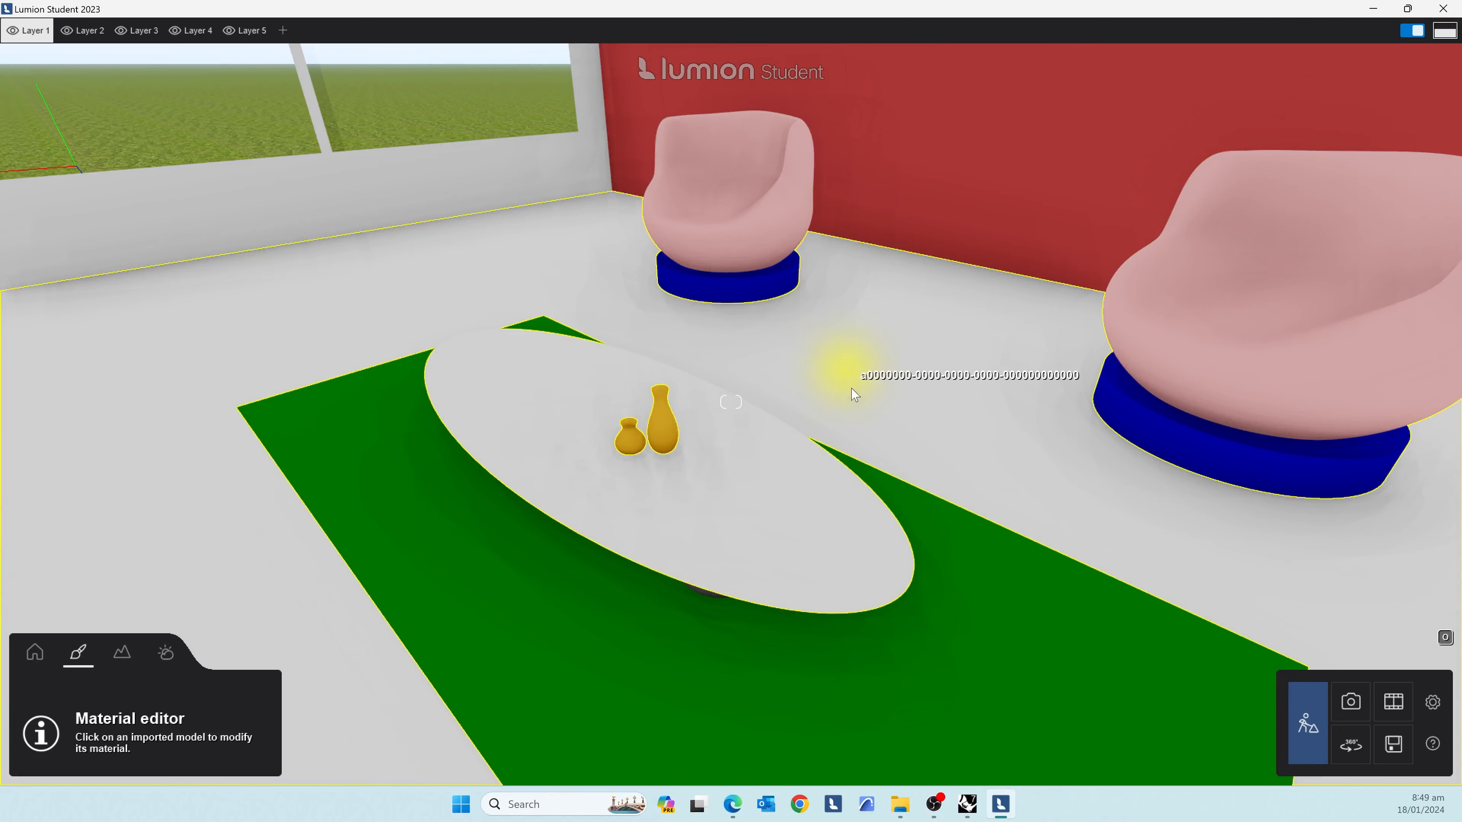
# - Apply the stone material Concrete 019 1024 to the surface shared by the floor and coffee table top, and save the material edits
pyautogui.click(875, 366)
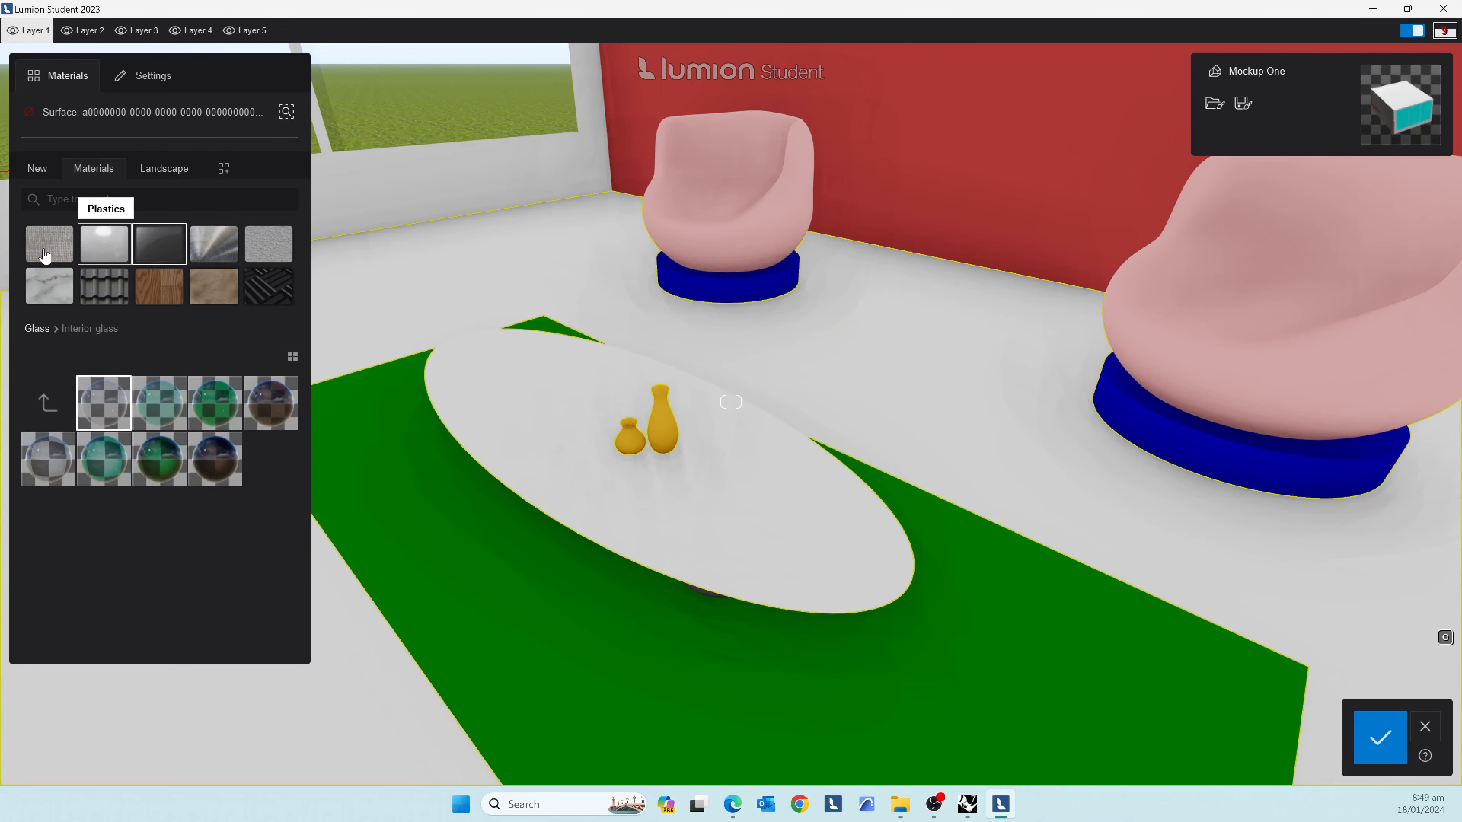
pyautogui.click(49, 287)
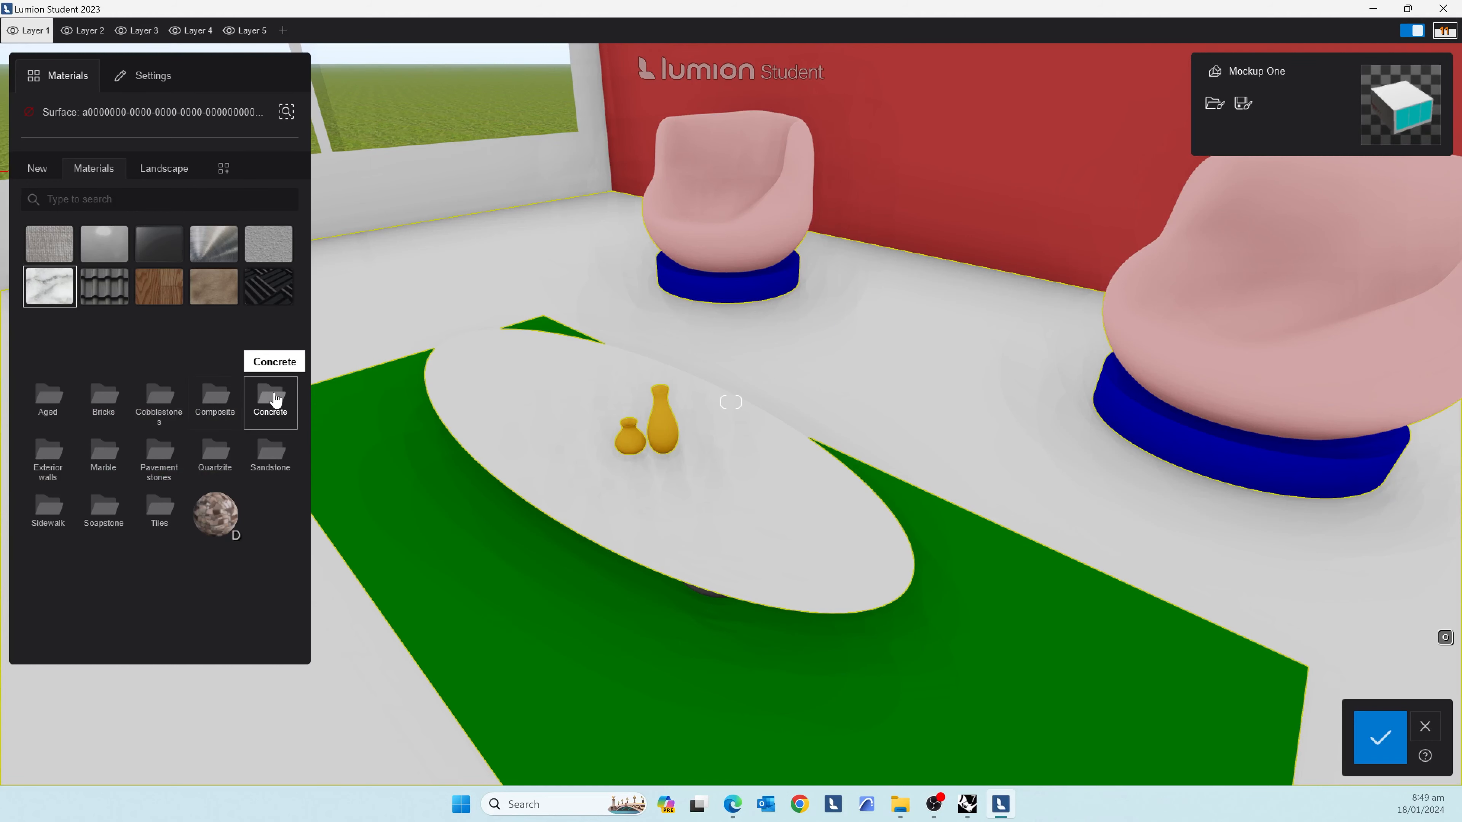
pyautogui.click(275, 399)
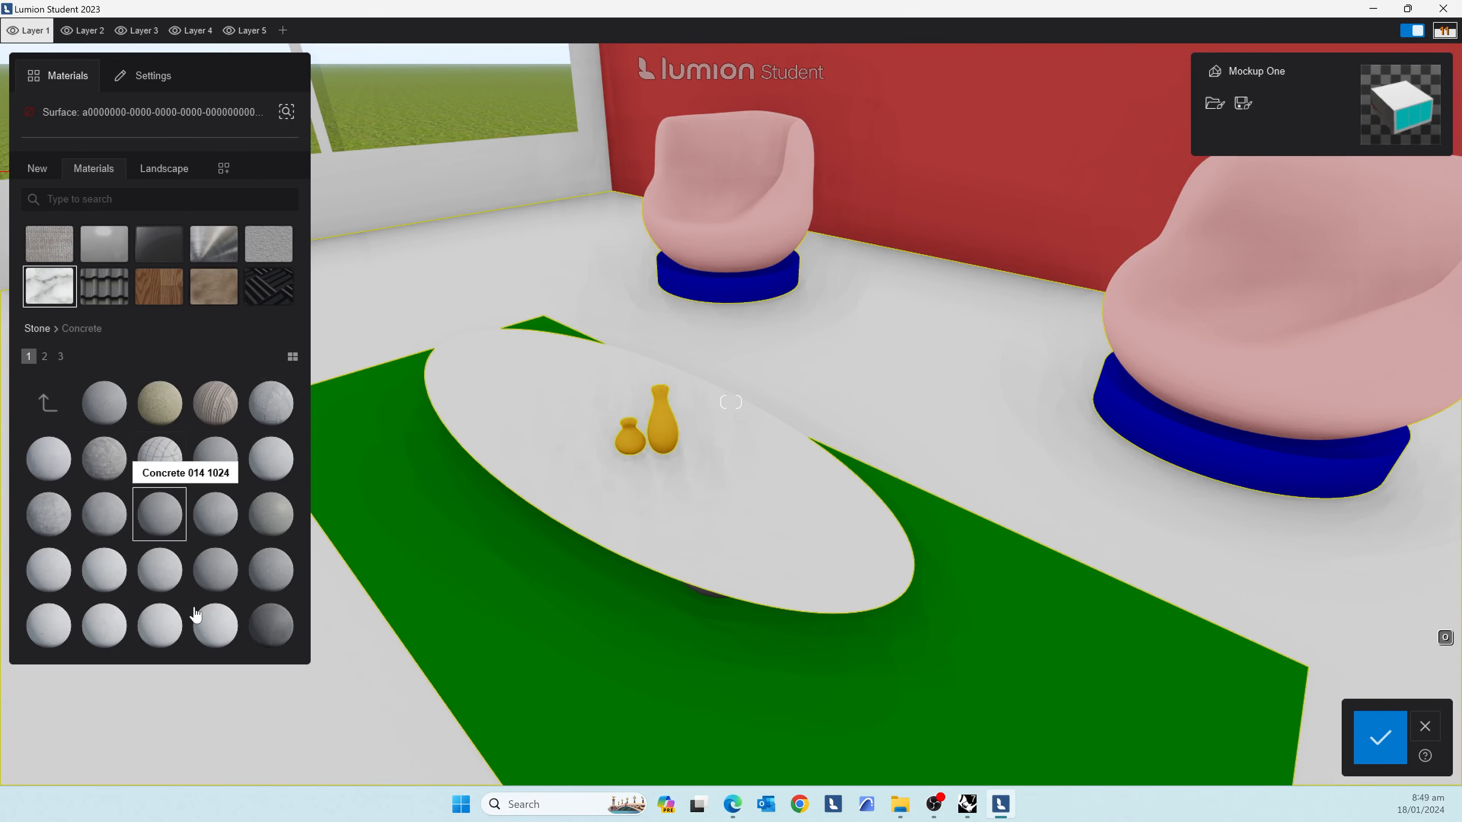
pyautogui.click(215, 620)
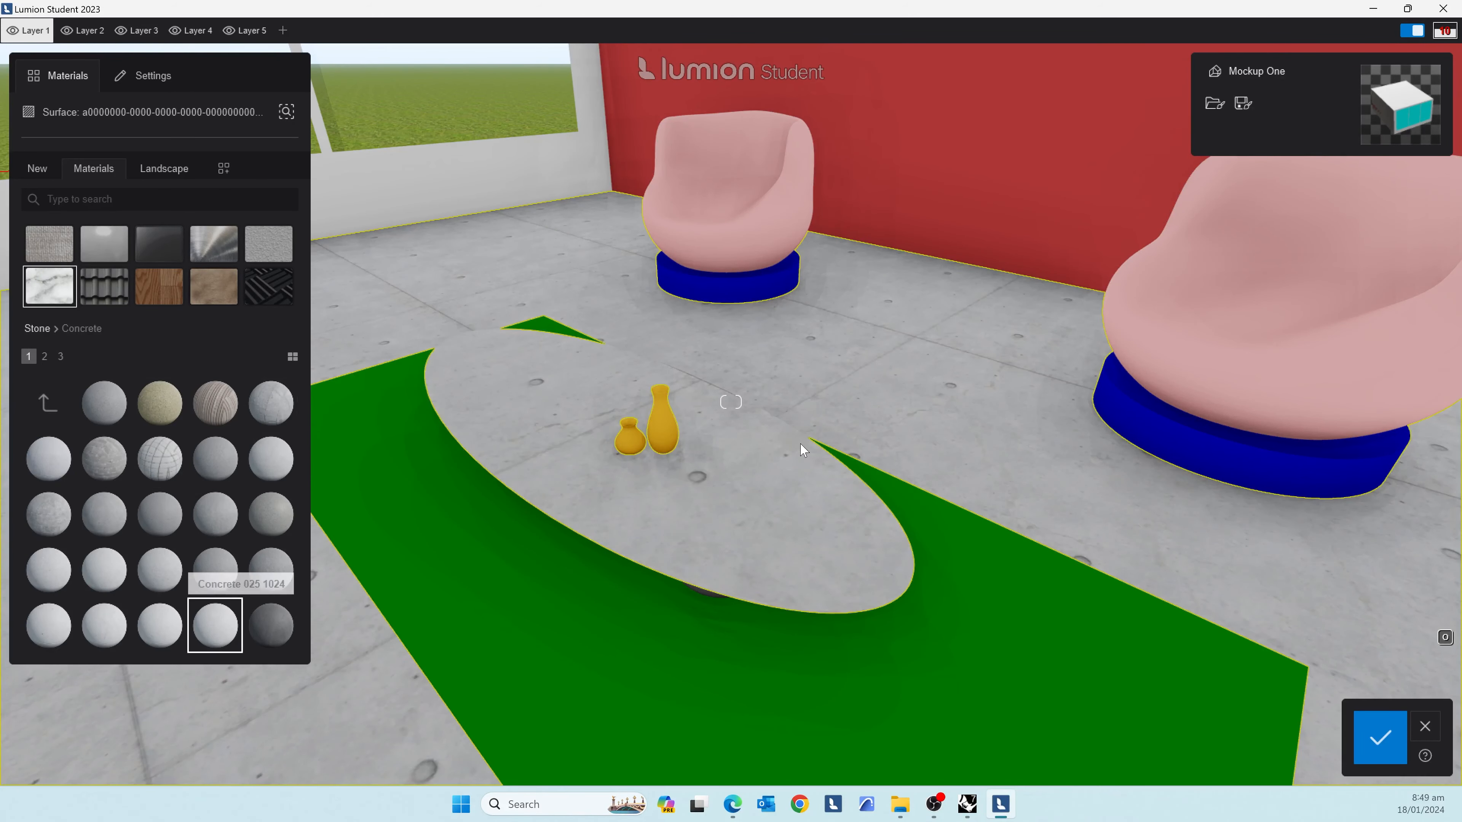
pyautogui.click(164, 558)
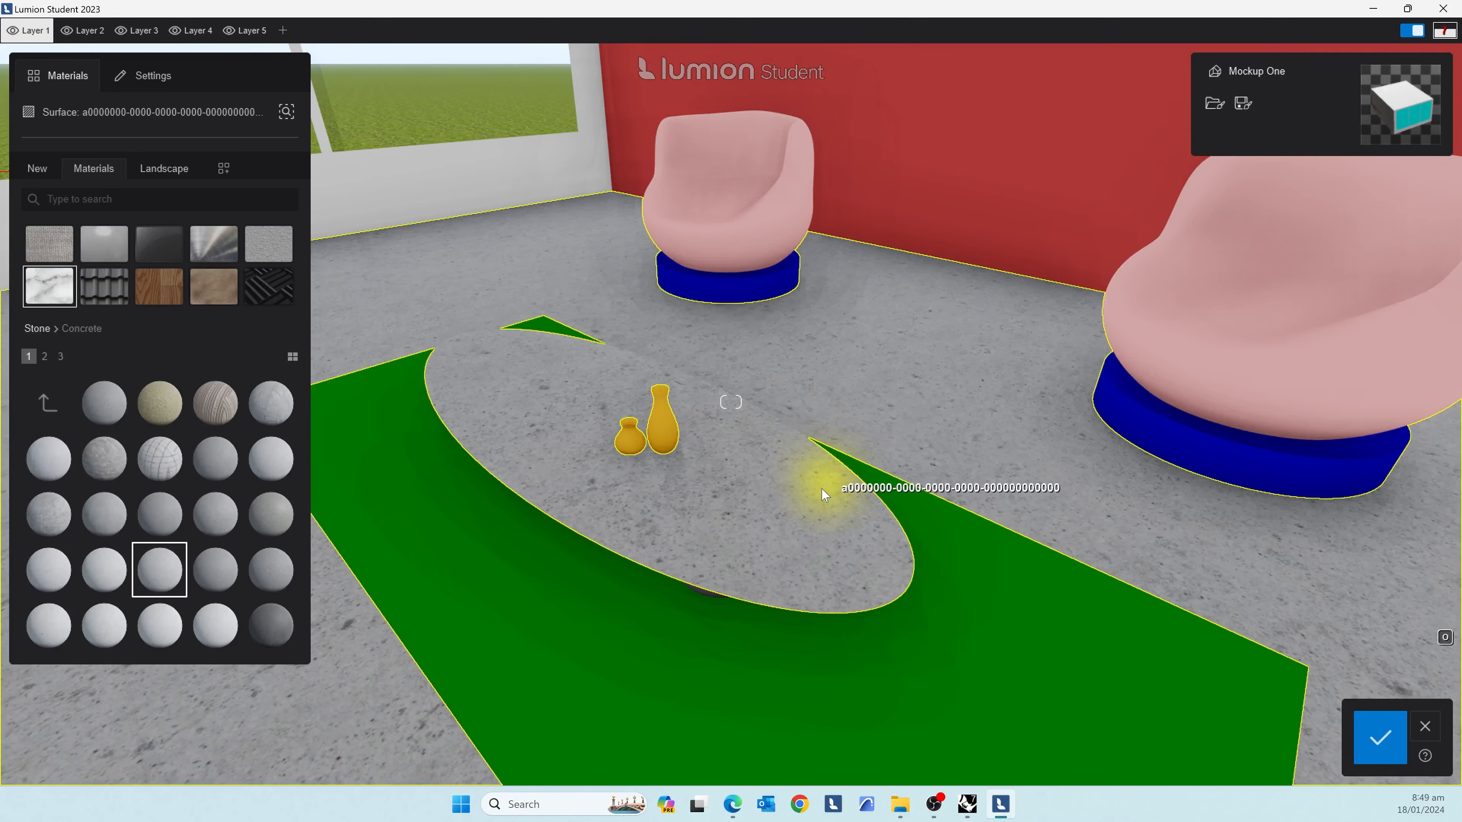
pyautogui.click(36, 522)
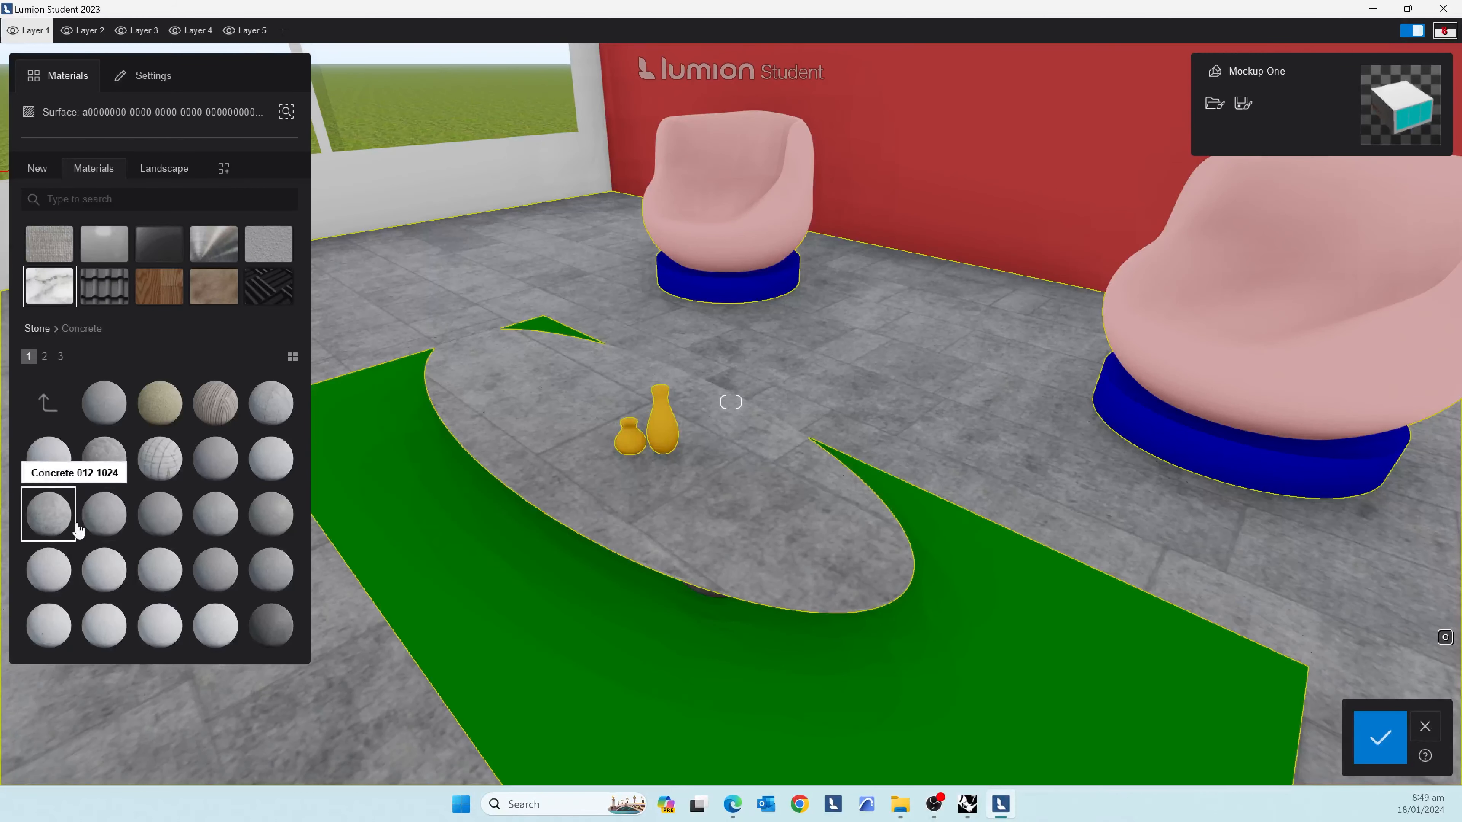
pyautogui.click(151, 570)
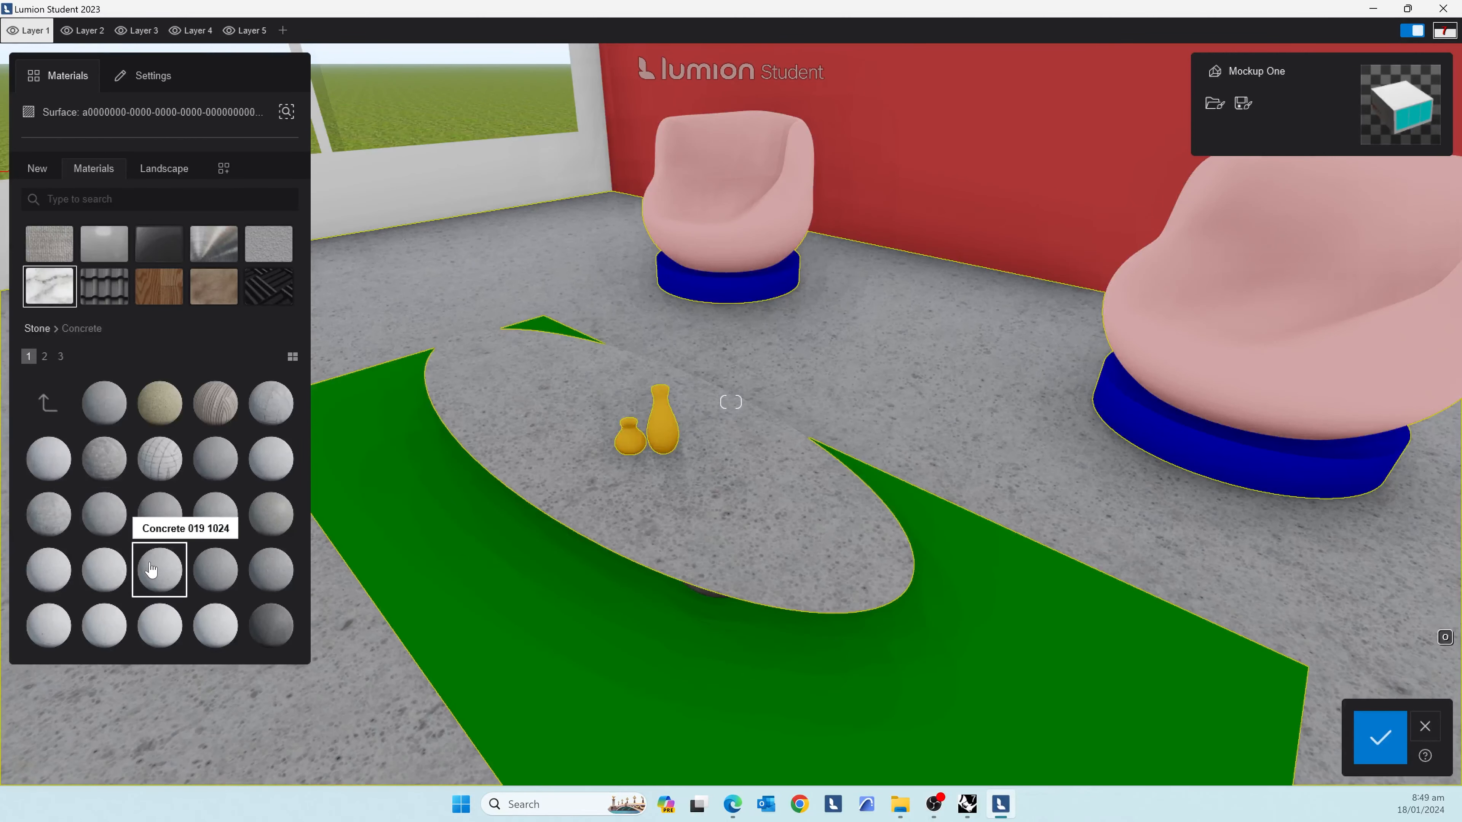
pyautogui.click(1379, 737)
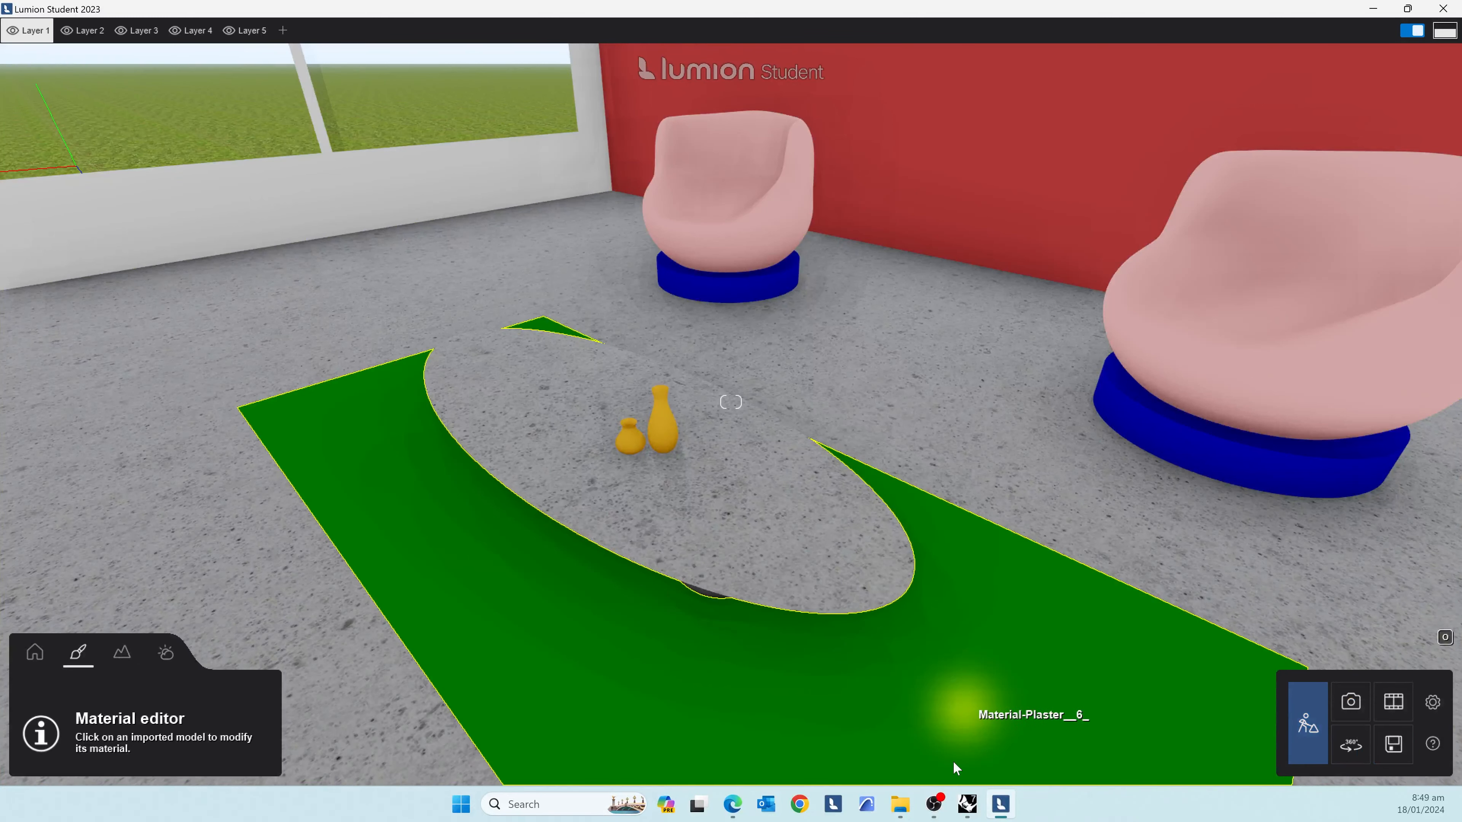
# - Switch to Rhino and select the oval coffee table top inside the room
pyautogui.click(967, 805)
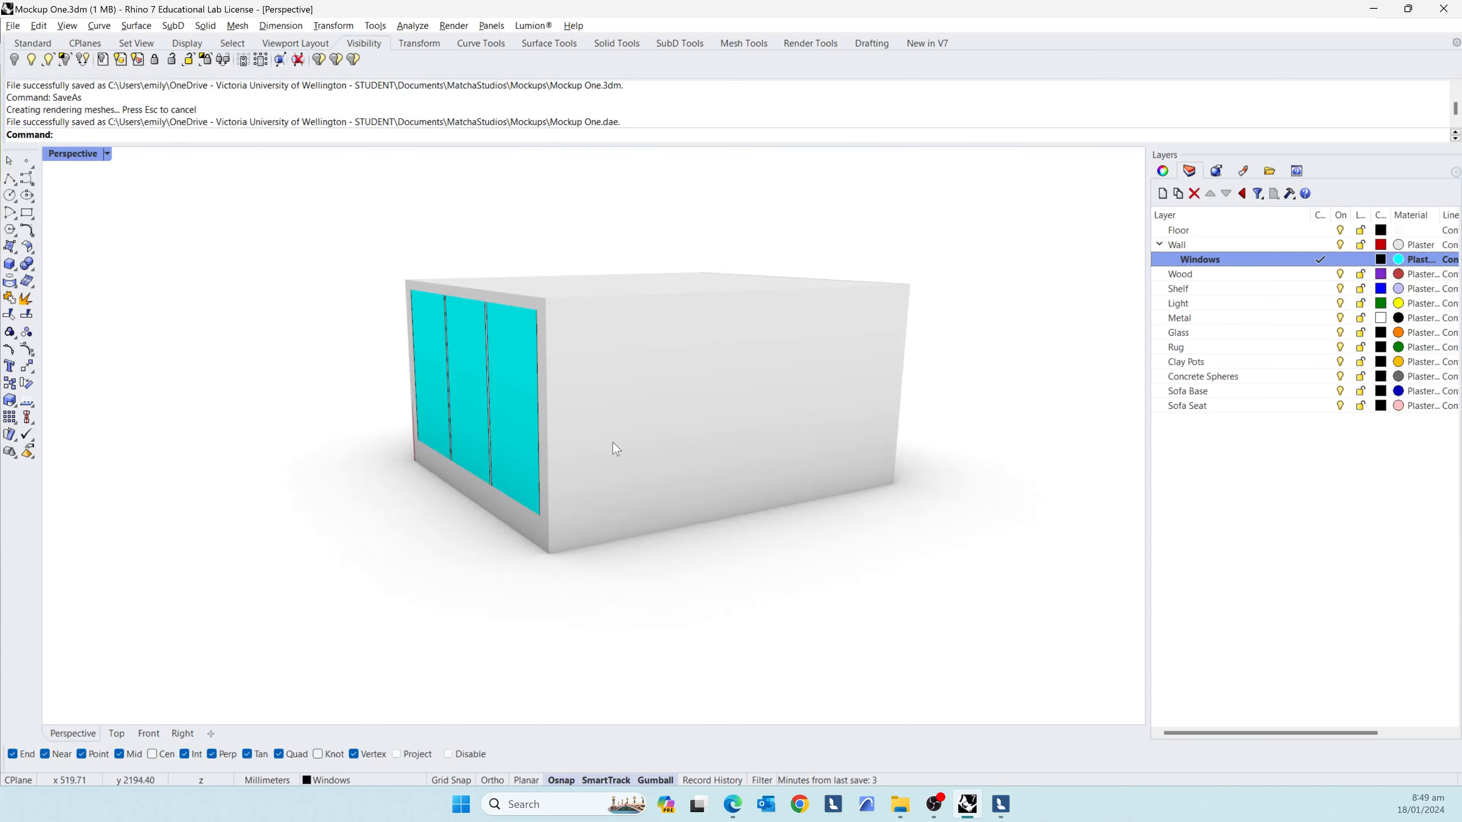
pyautogui.scroll(10, 616, 450)
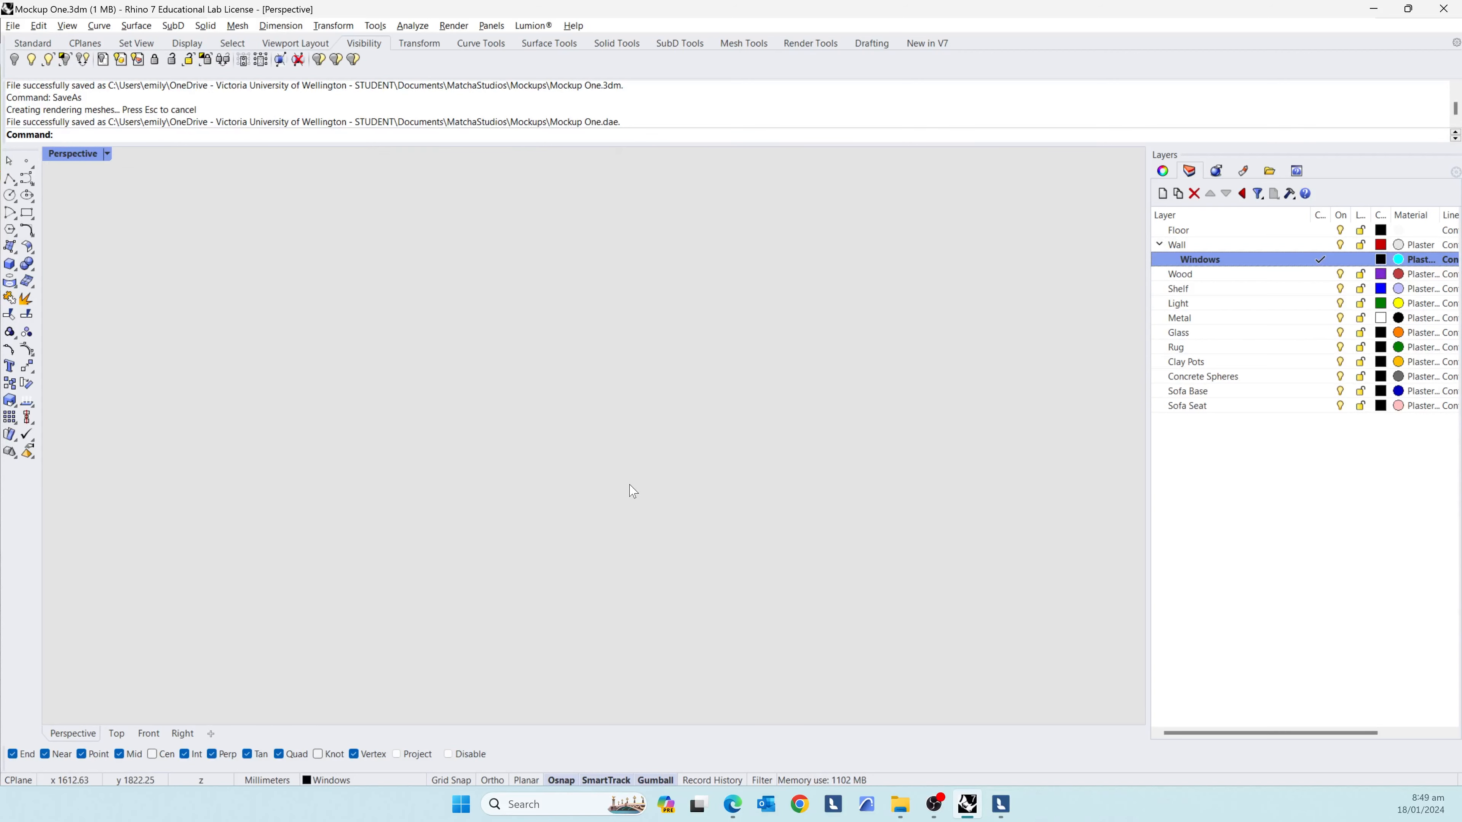
pyautogui.scroll(-5, 634, 491)
pyautogui.click(695, 499)
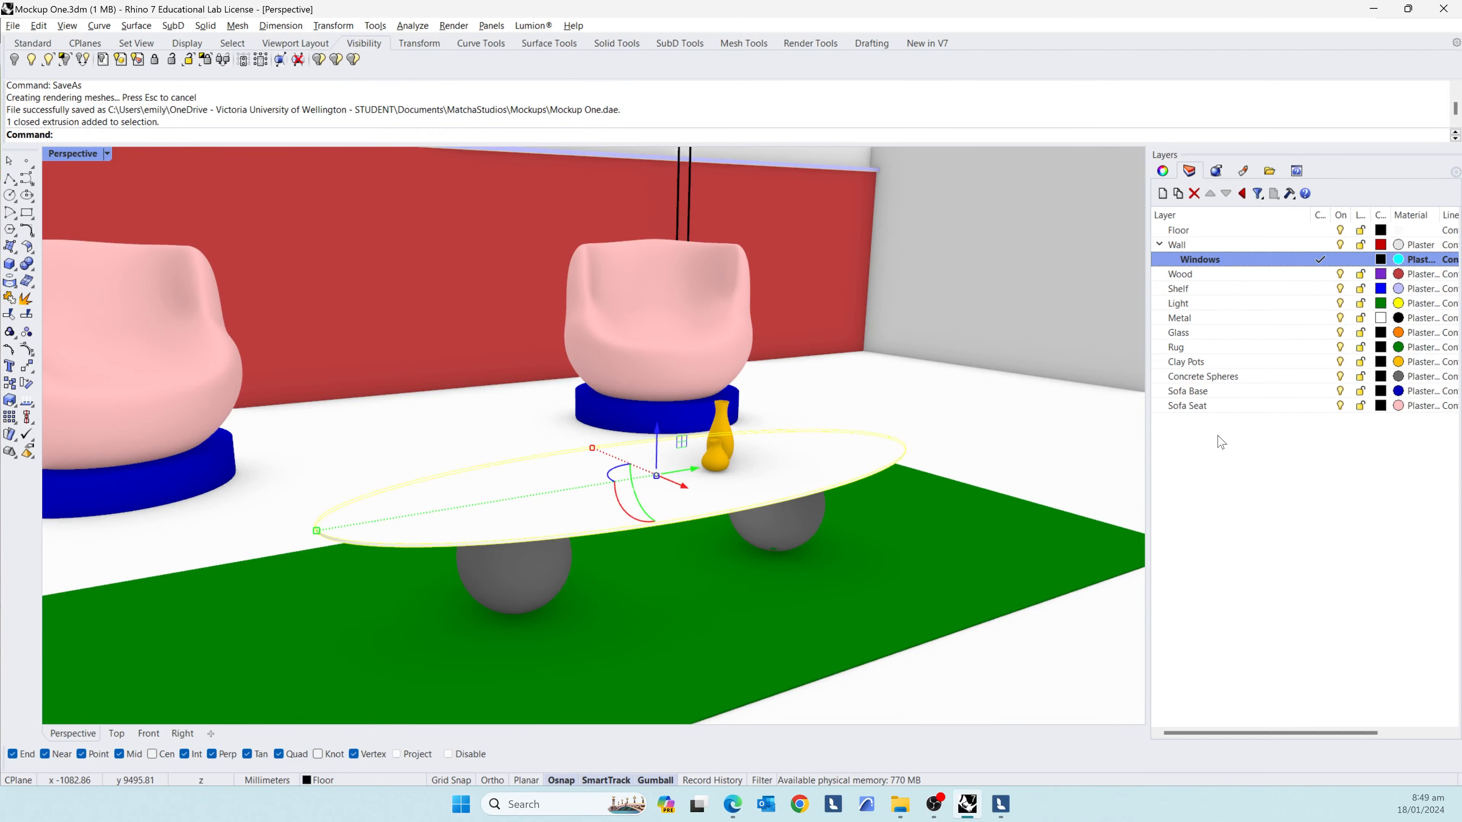
# - Add a new layer named Glass Tables below the Sofa Seat layer
pyautogui.click(1225, 408)
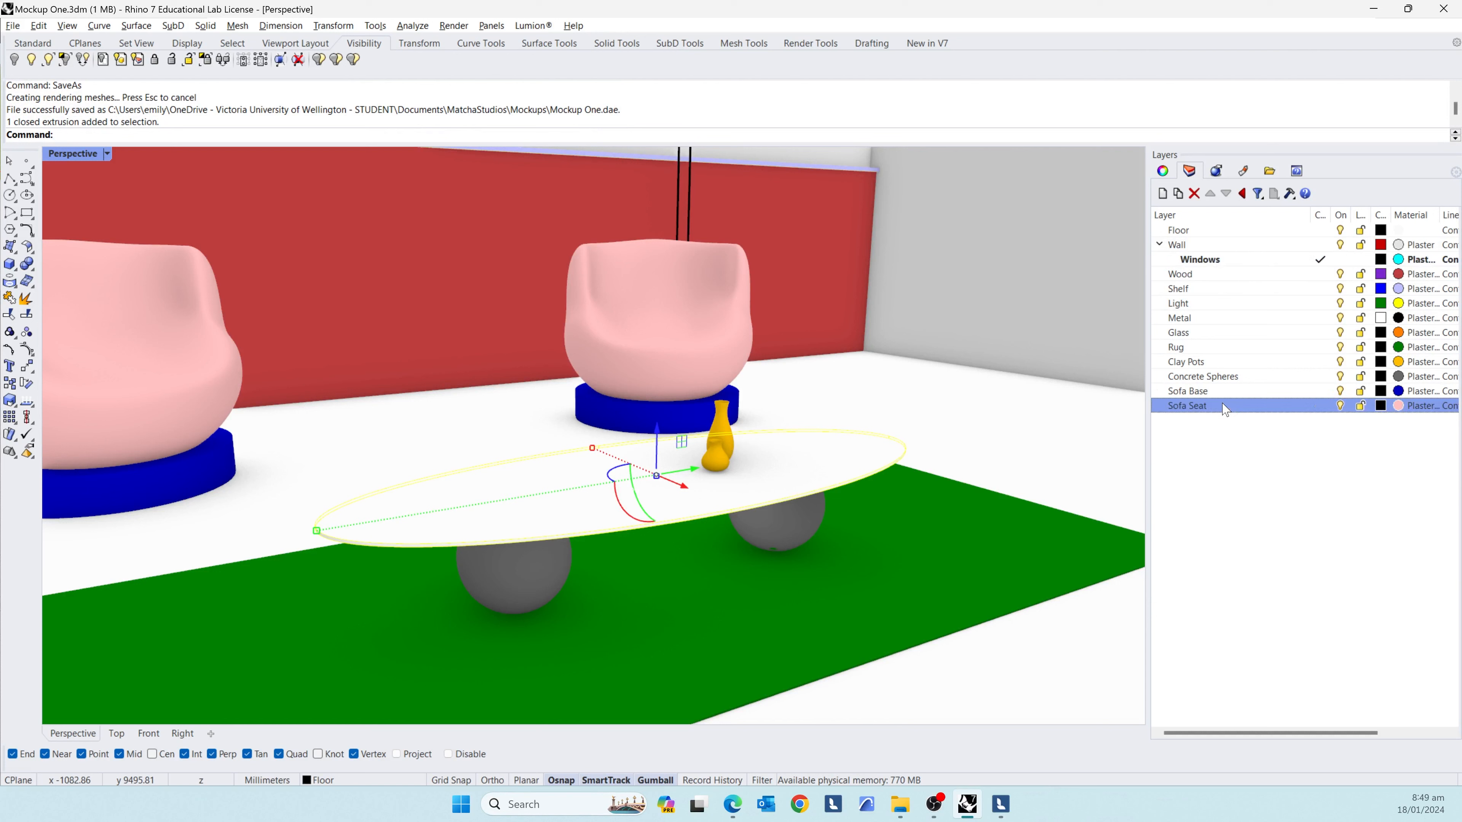
pyautogui.click(1162, 194)
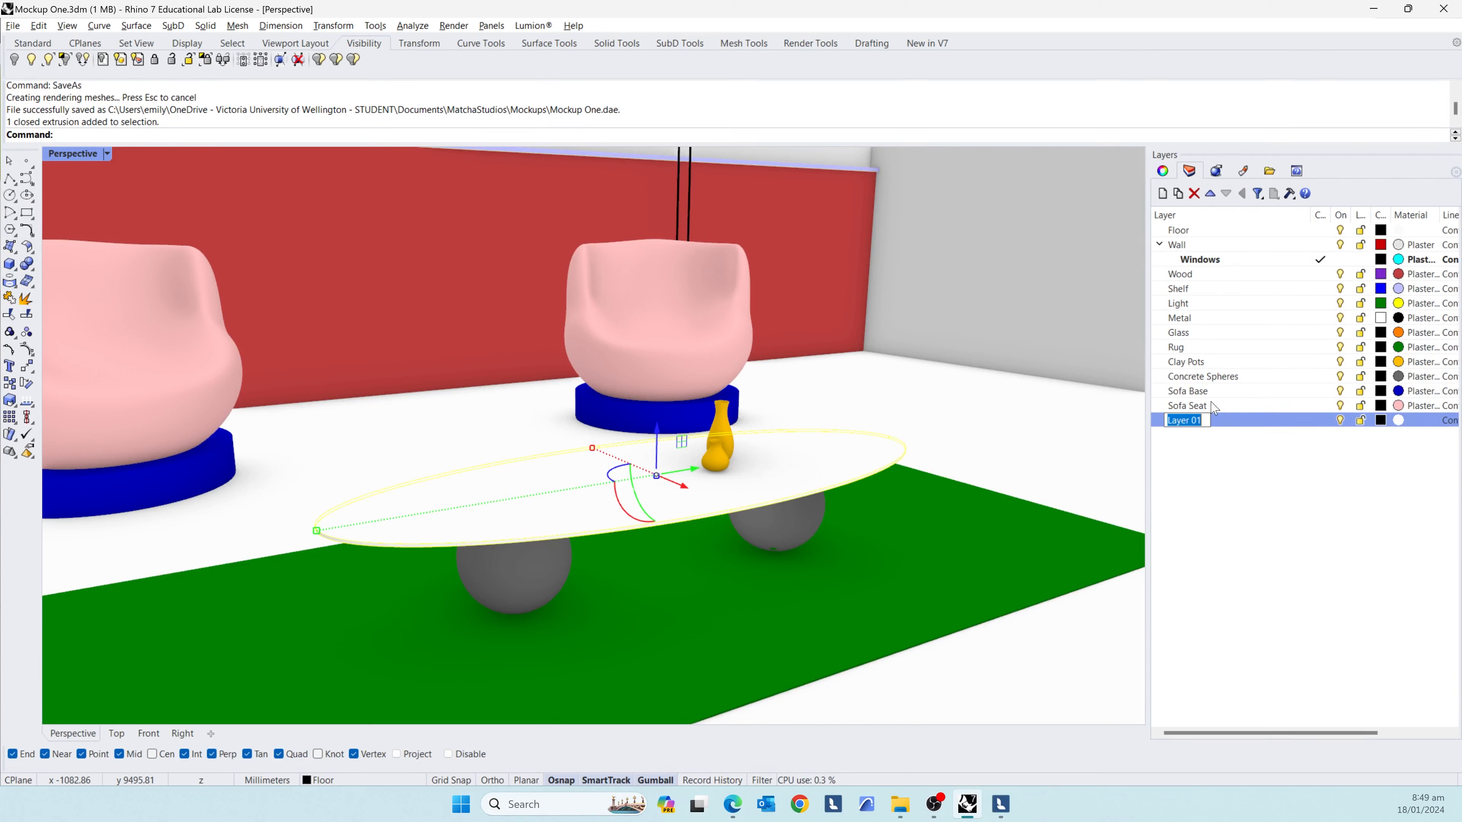
pyautogui.write('I')
pyautogui.write('lass Tables')
pyautogui.press('Return')
# - Give the Glass Tables layer a turquoise plaster material and move the selected coffee table top onto that layer
pyautogui.click(1397, 424)
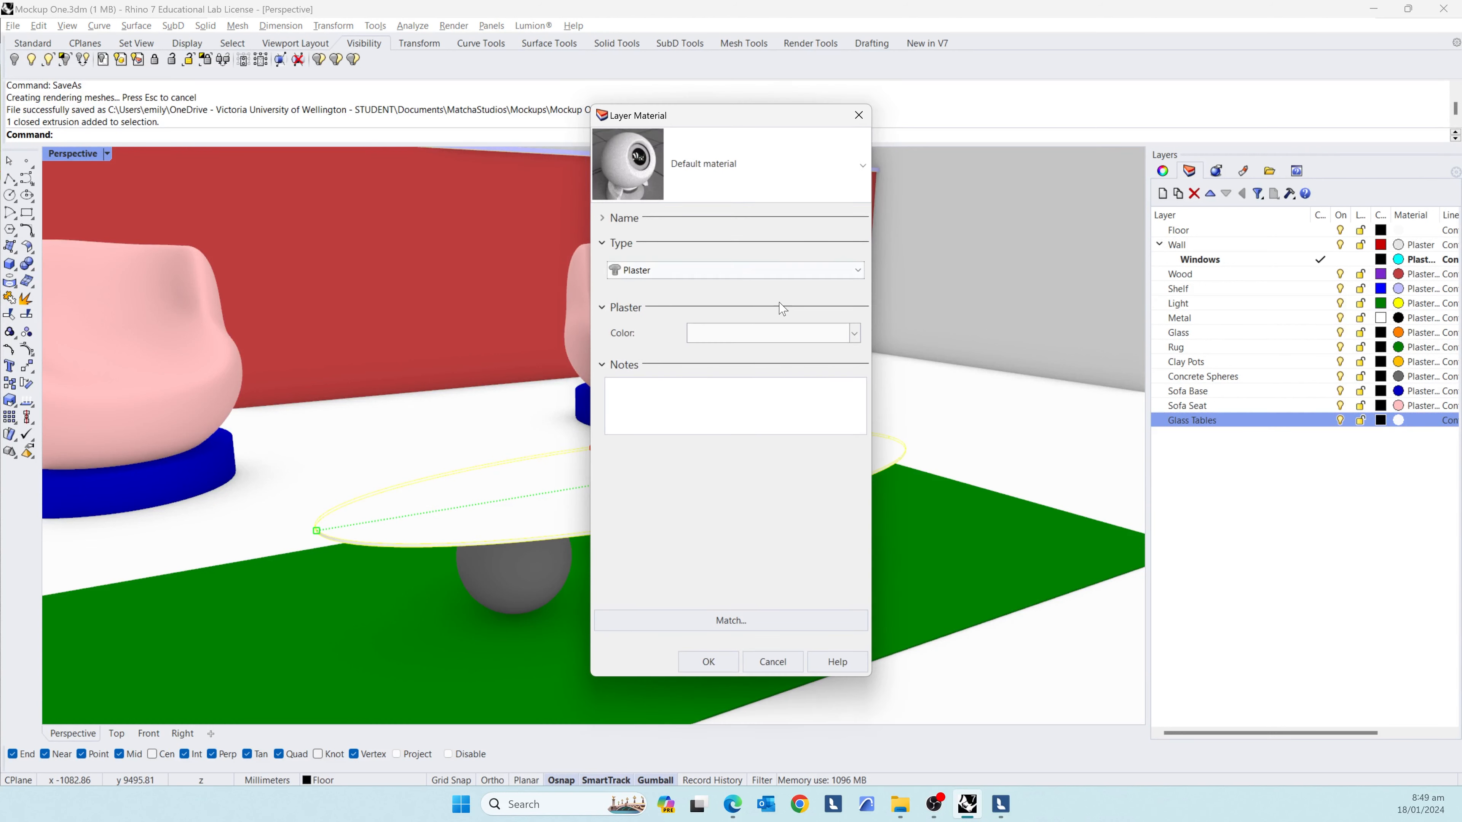
pyautogui.click(806, 334)
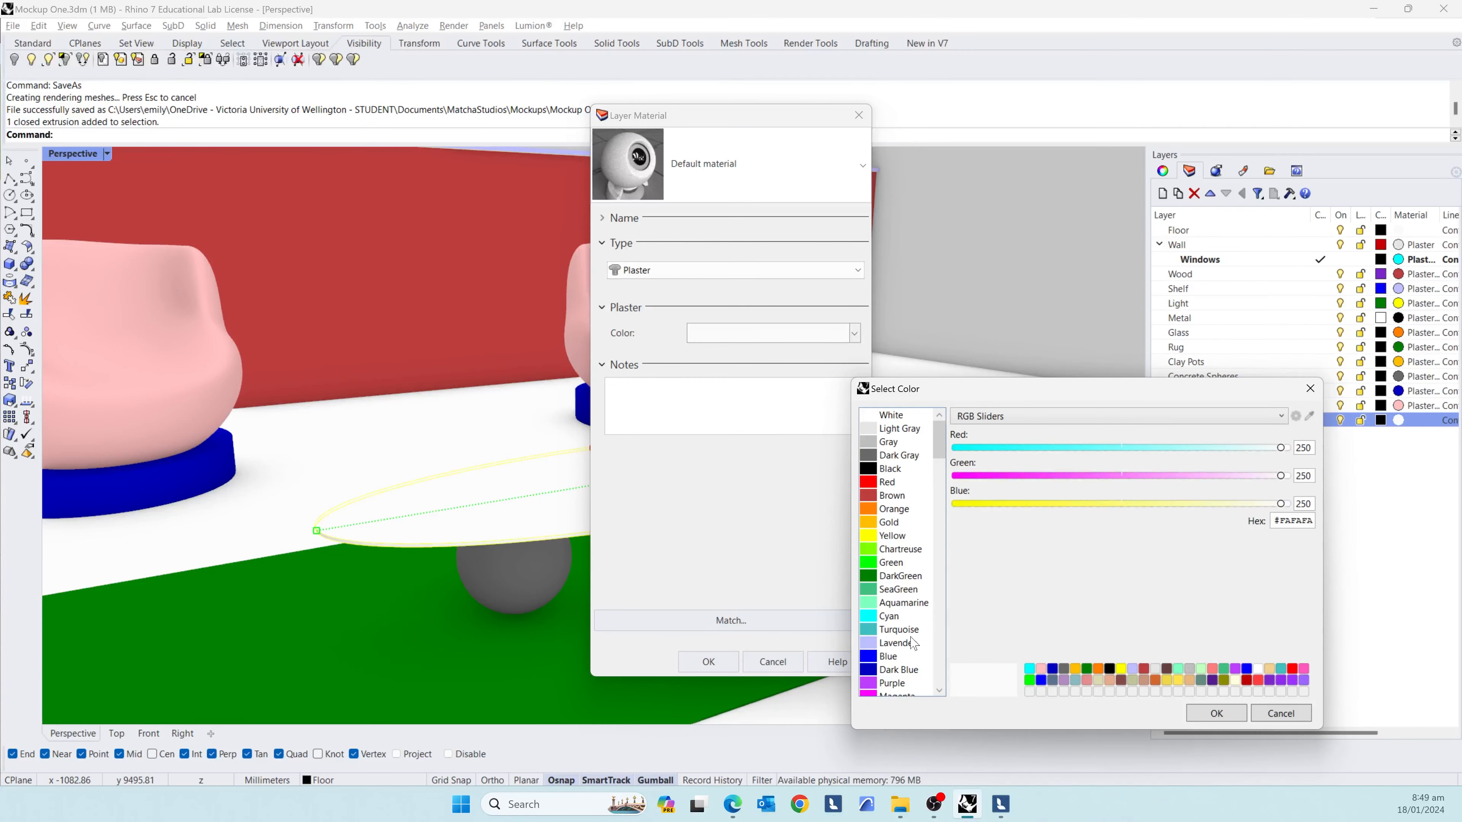
pyautogui.click(899, 630)
pyautogui.click(1211, 719)
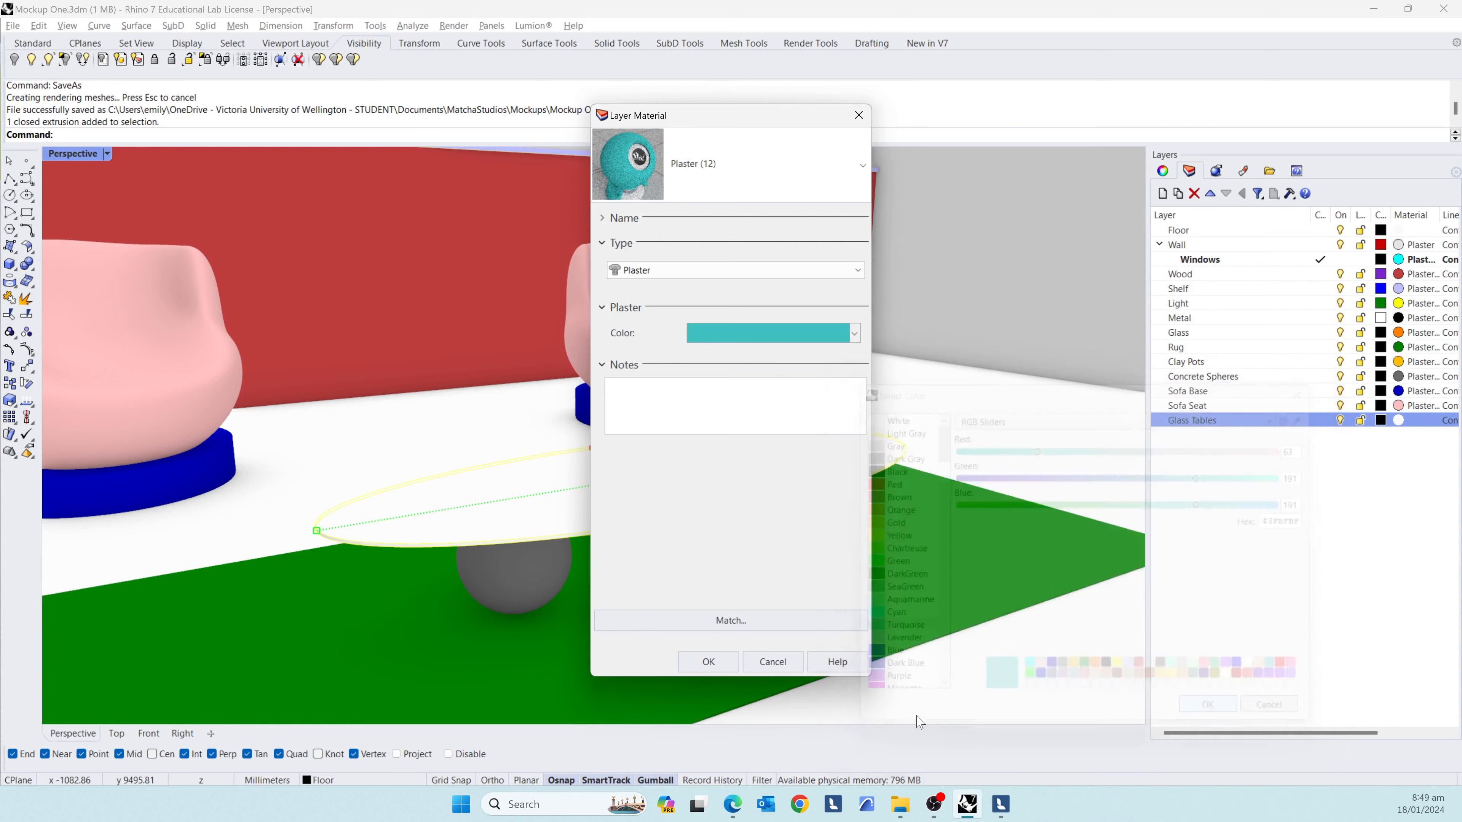
pyautogui.click(709, 662)
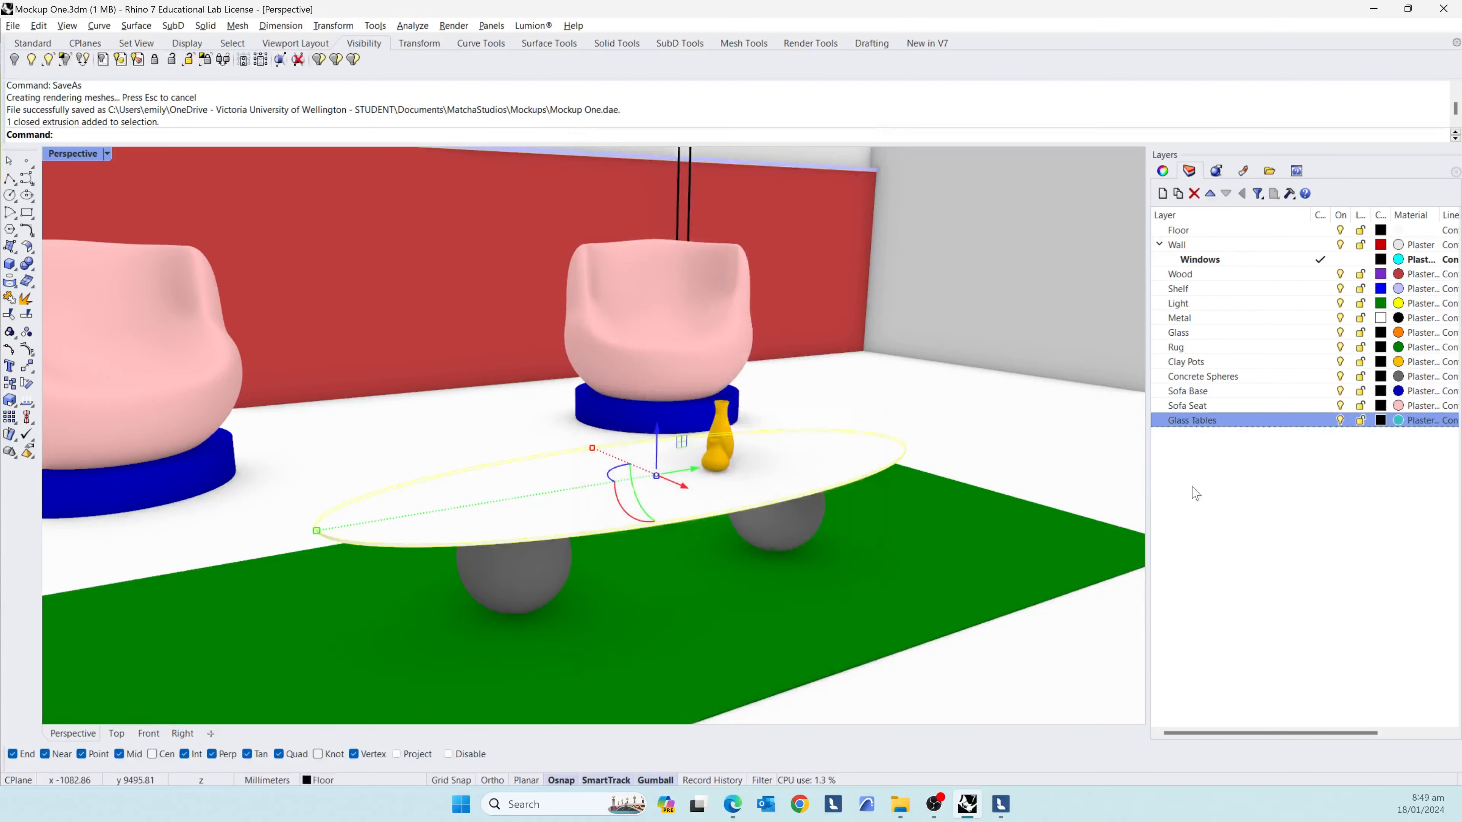
pyautogui.rightClick(1244, 424)
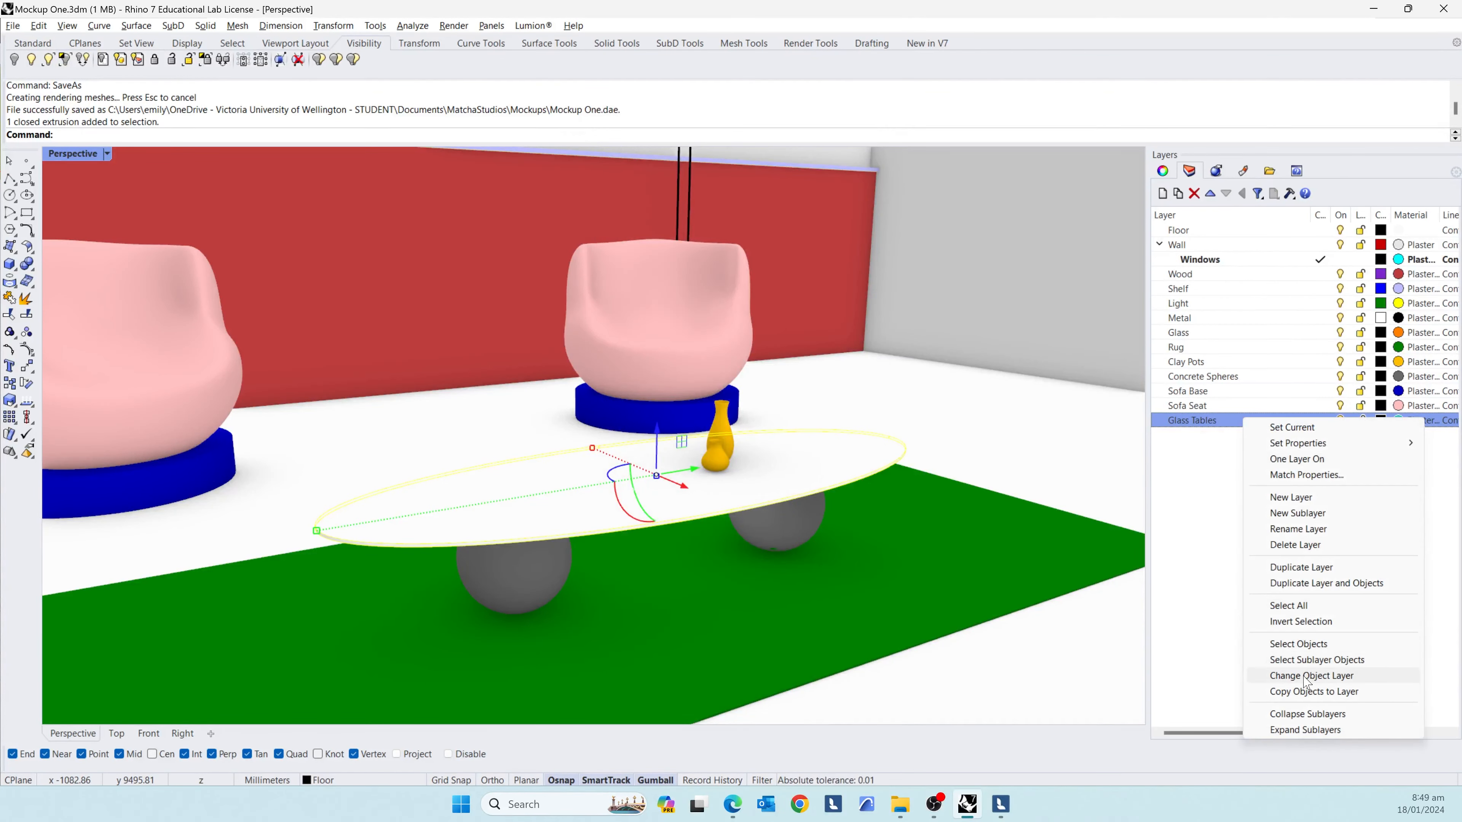
pyautogui.click(1289, 676)
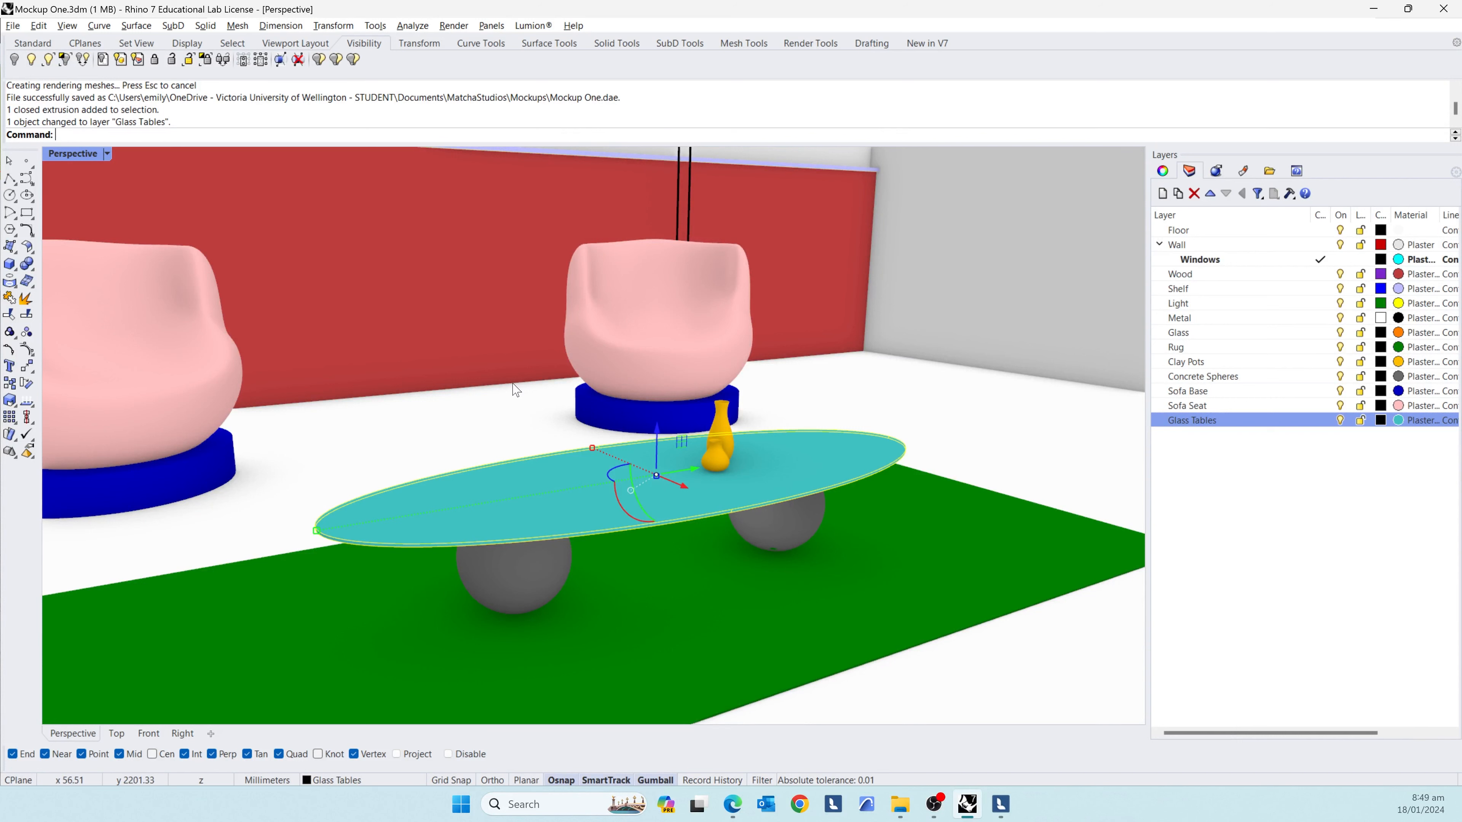
# - Export the entire model in COLLADA (.dae) format, and switch to Lumion to re-import the updated Mockup One model
pyautogui.hotkey('ctrl', 'a')
pyautogui.write('e')
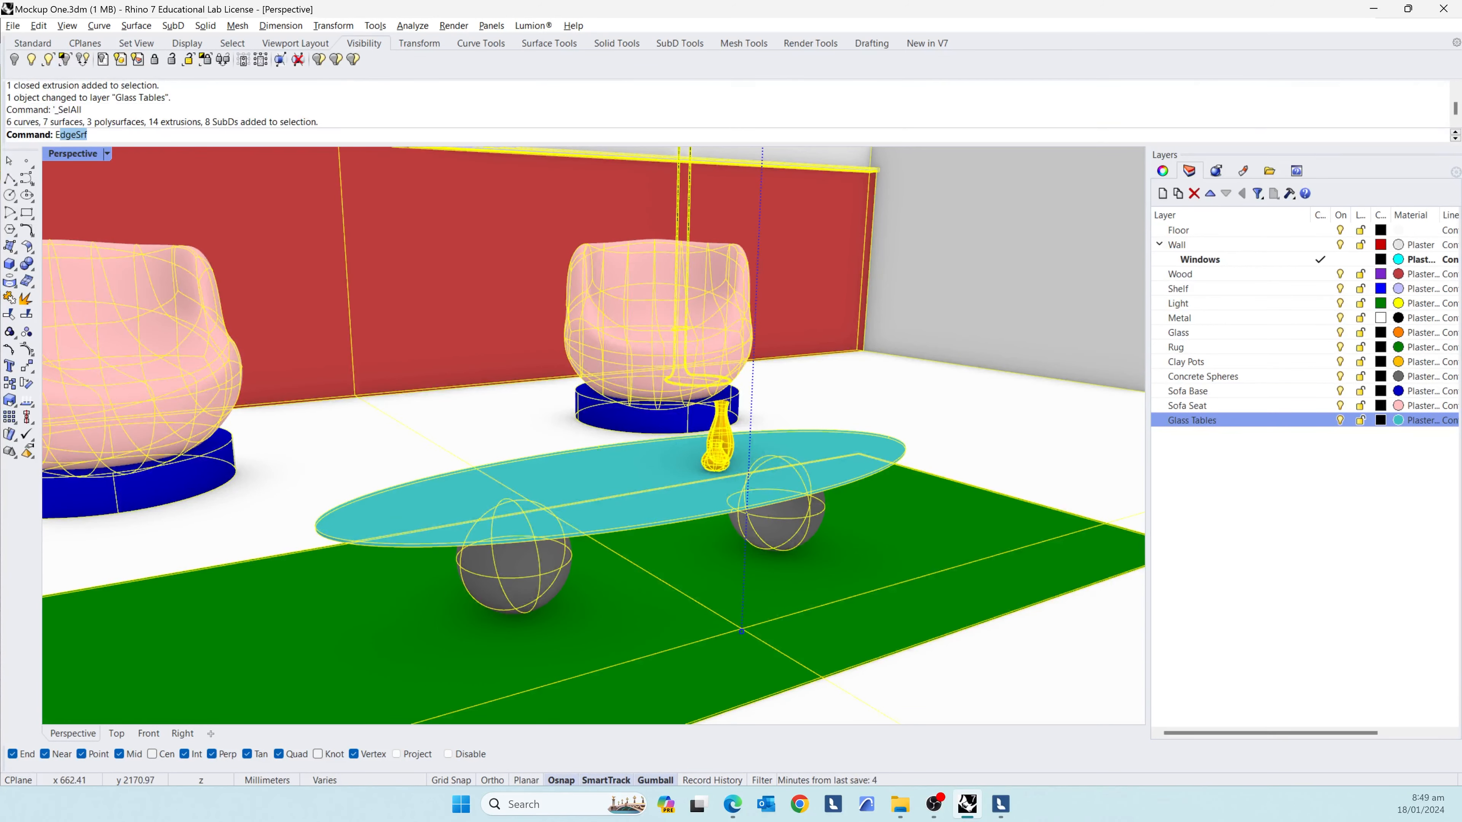
pyautogui.write('xport')
pyautogui.press('Return')
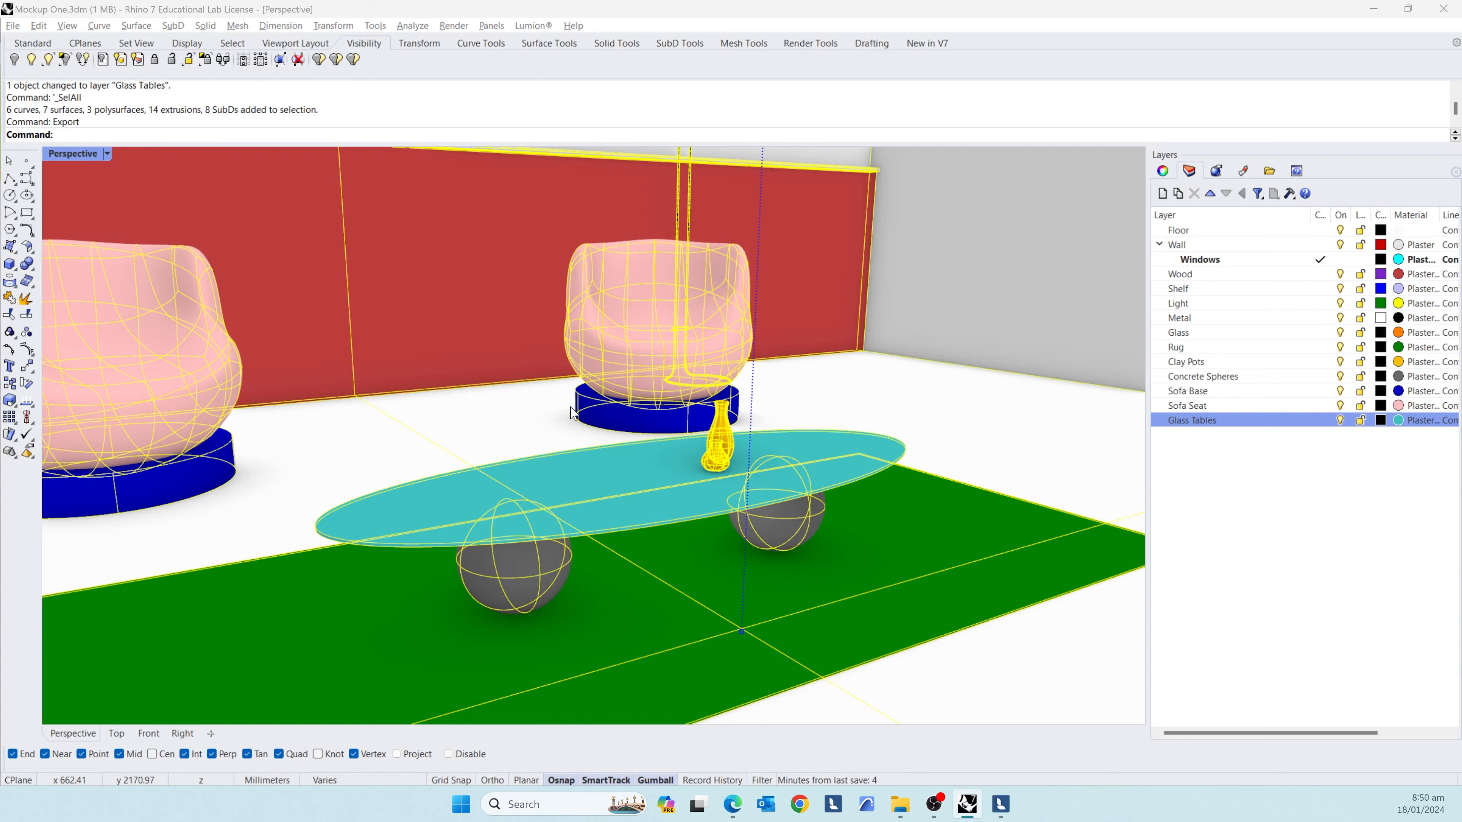
pyautogui.click(654, 499)
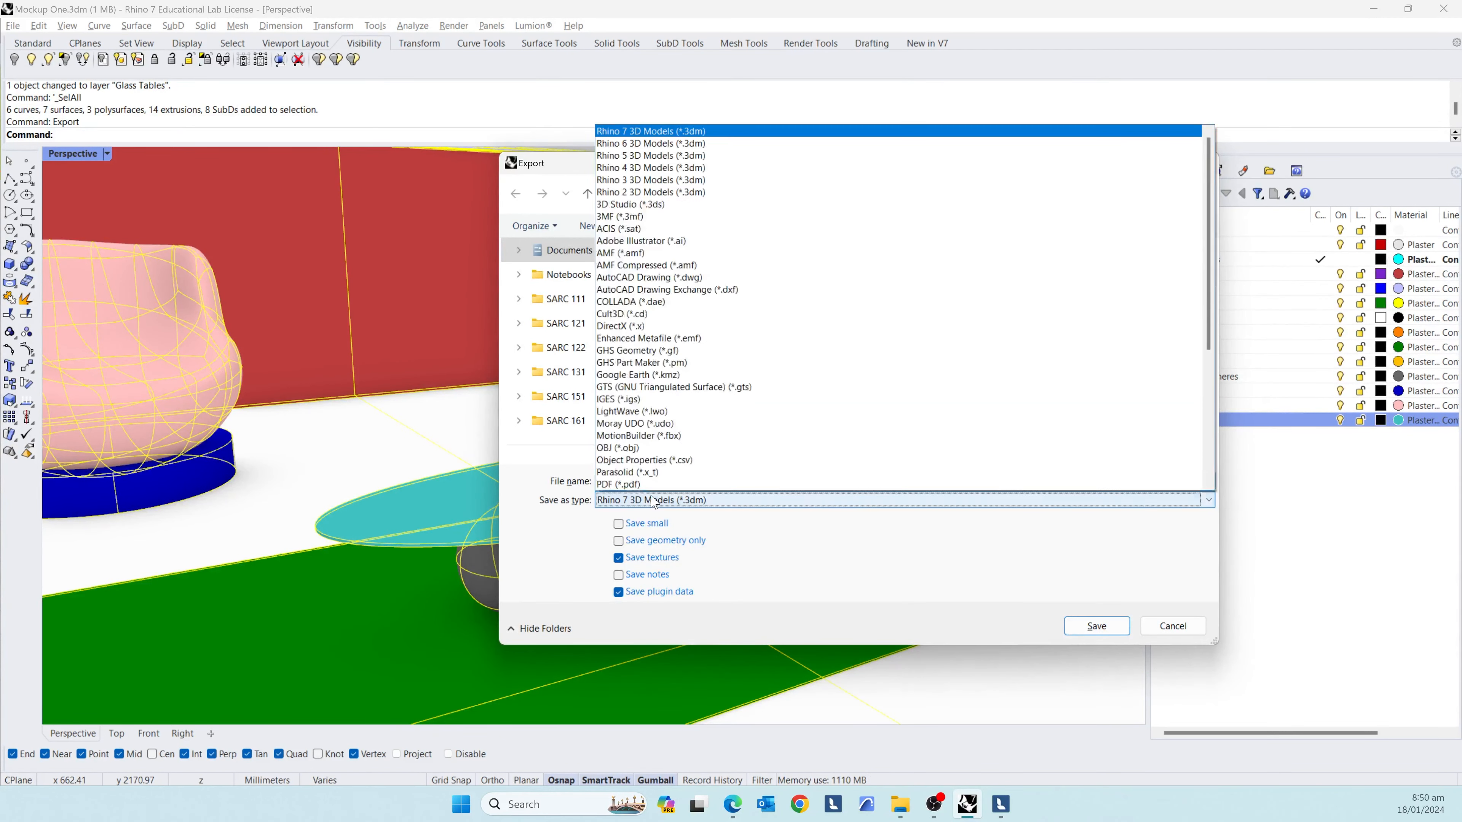
pyautogui.click(643, 304)
pyautogui.click(683, 281)
pyautogui.click(1097, 626)
pyautogui.click(1000, 804)
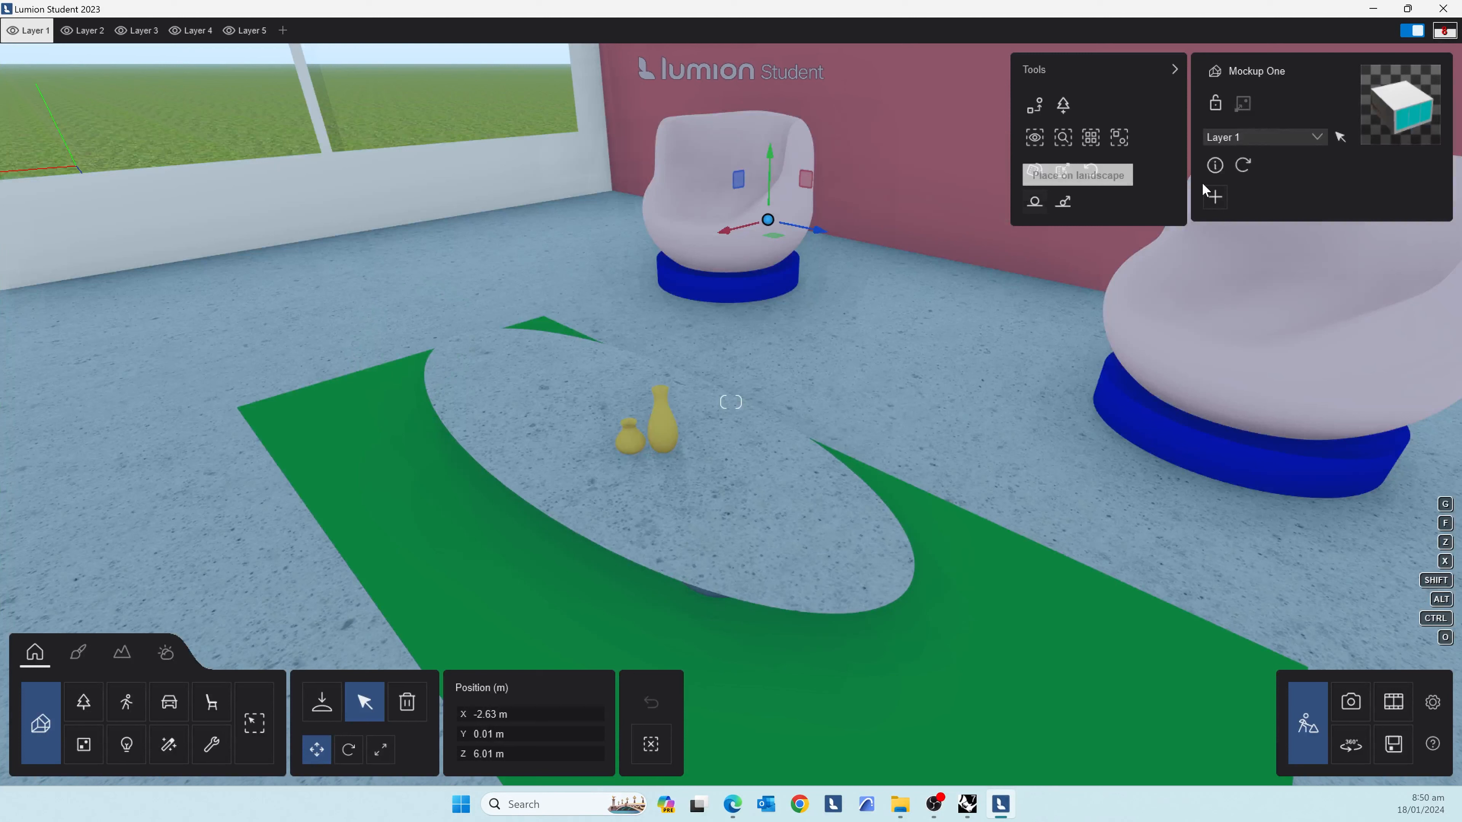
pyautogui.click(1245, 167)
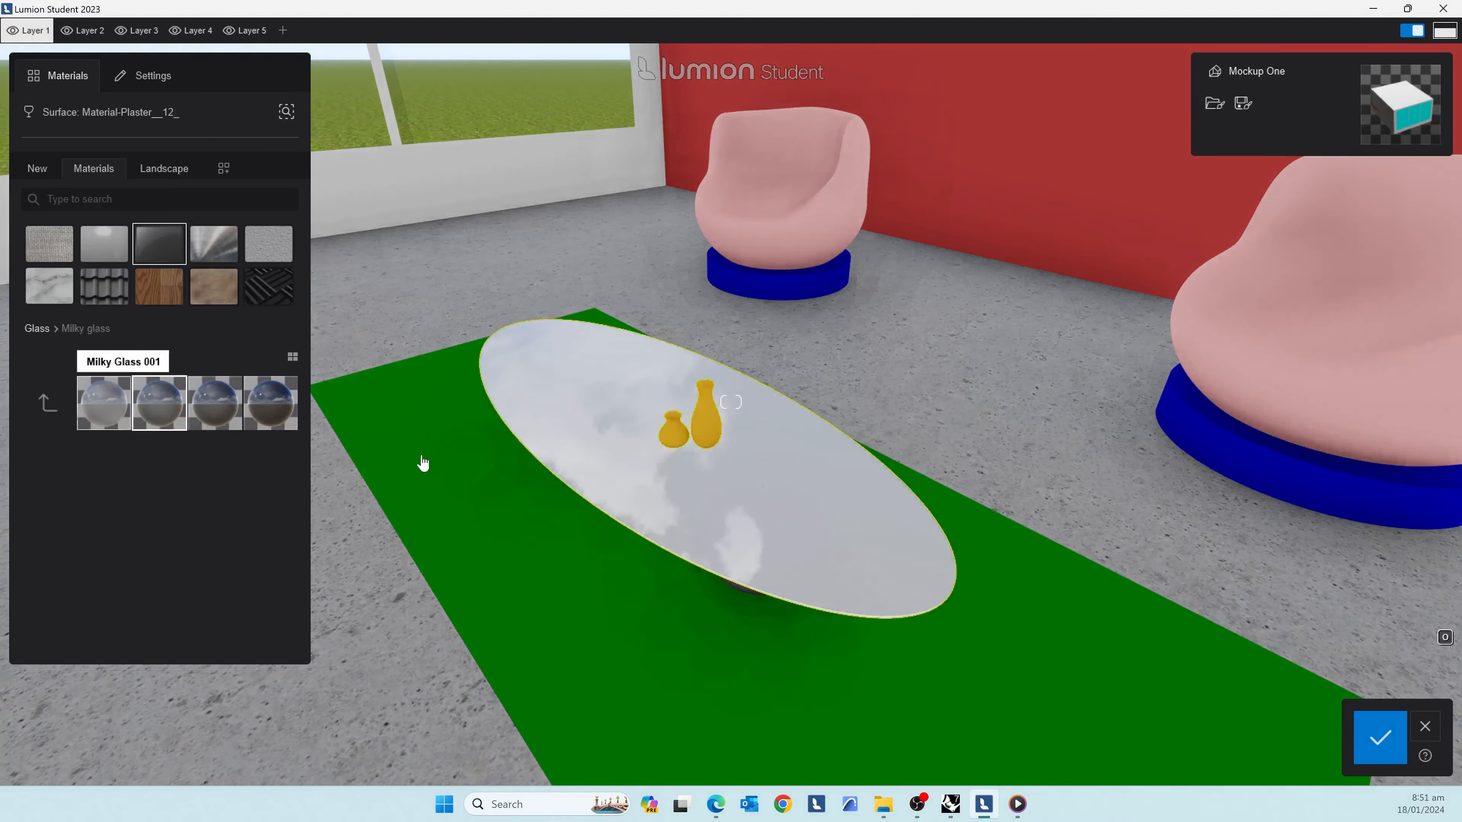
# - Try Architectural Glass 010 in place of the milky glass on the coffee table top
pyautogui.press('s')
pyautogui.press('w')
pyautogui.moveTo(634, 619); pyautogui.dragTo(651, 496, button='right')
pyautogui.press('e')
pyautogui.press('w')
pyautogui.click(47, 403)
pyautogui.click(49, 403)
pyautogui.click(271, 459)
pyautogui.click(210, 409)
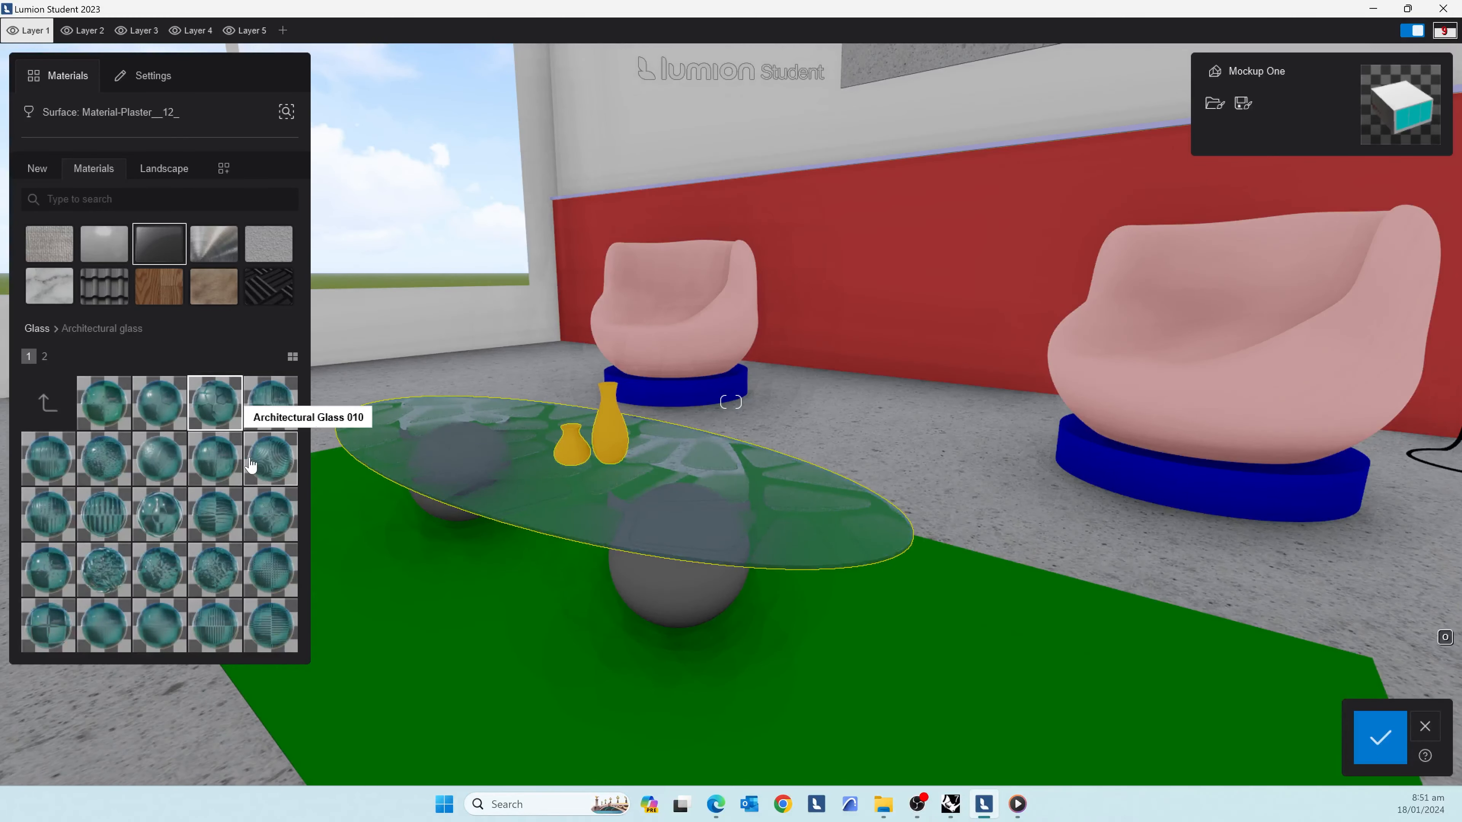
pyautogui.click(251, 464)
# - Examine the glass table top from above and at an angle, looking through it at the base spheres and rug
pyautogui.moveTo(636, 490); pyautogui.dragTo(639, 669, button='right')
pyautogui.press('q')
pyautogui.press('w')
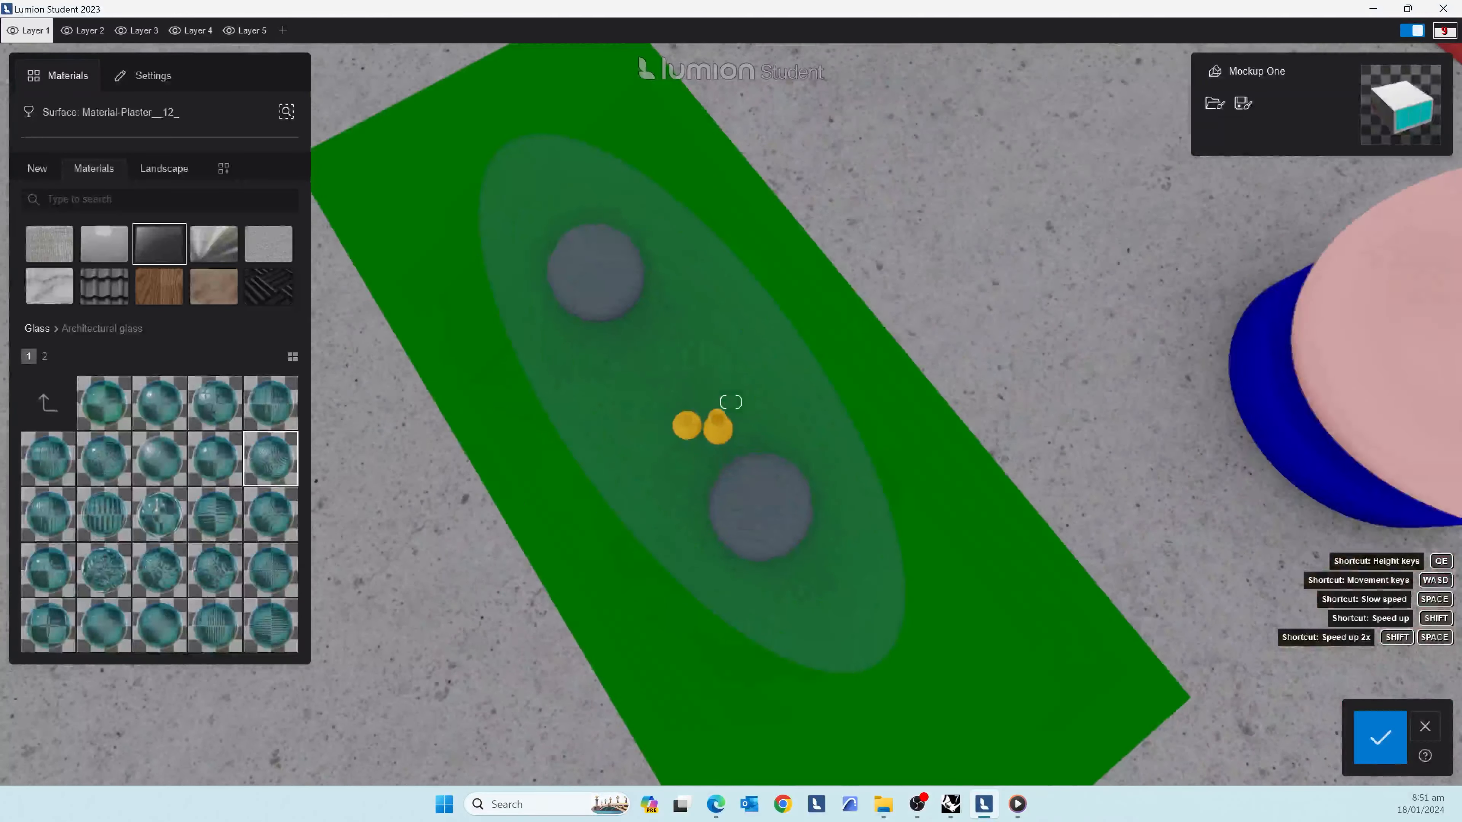
pyautogui.press('w')
pyautogui.moveTo(732, 402); pyautogui.dragTo(806, 311, button='right')
pyautogui.press('s')
pyautogui.press('s')
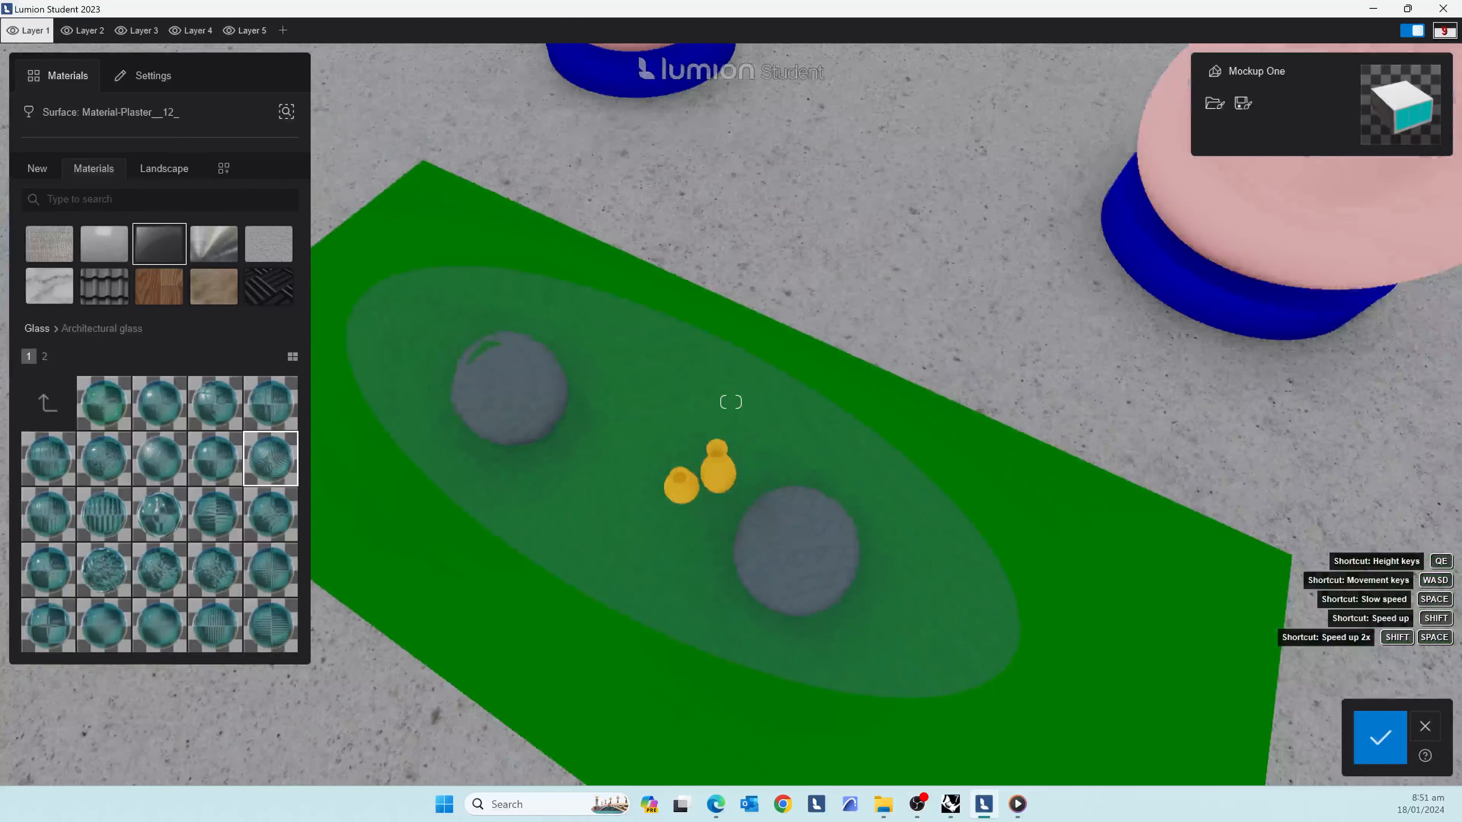
pyautogui.moveTo(731, 402); pyautogui.dragTo(731, 455, button='right')
pyautogui.press('w')
pyautogui.press('w')
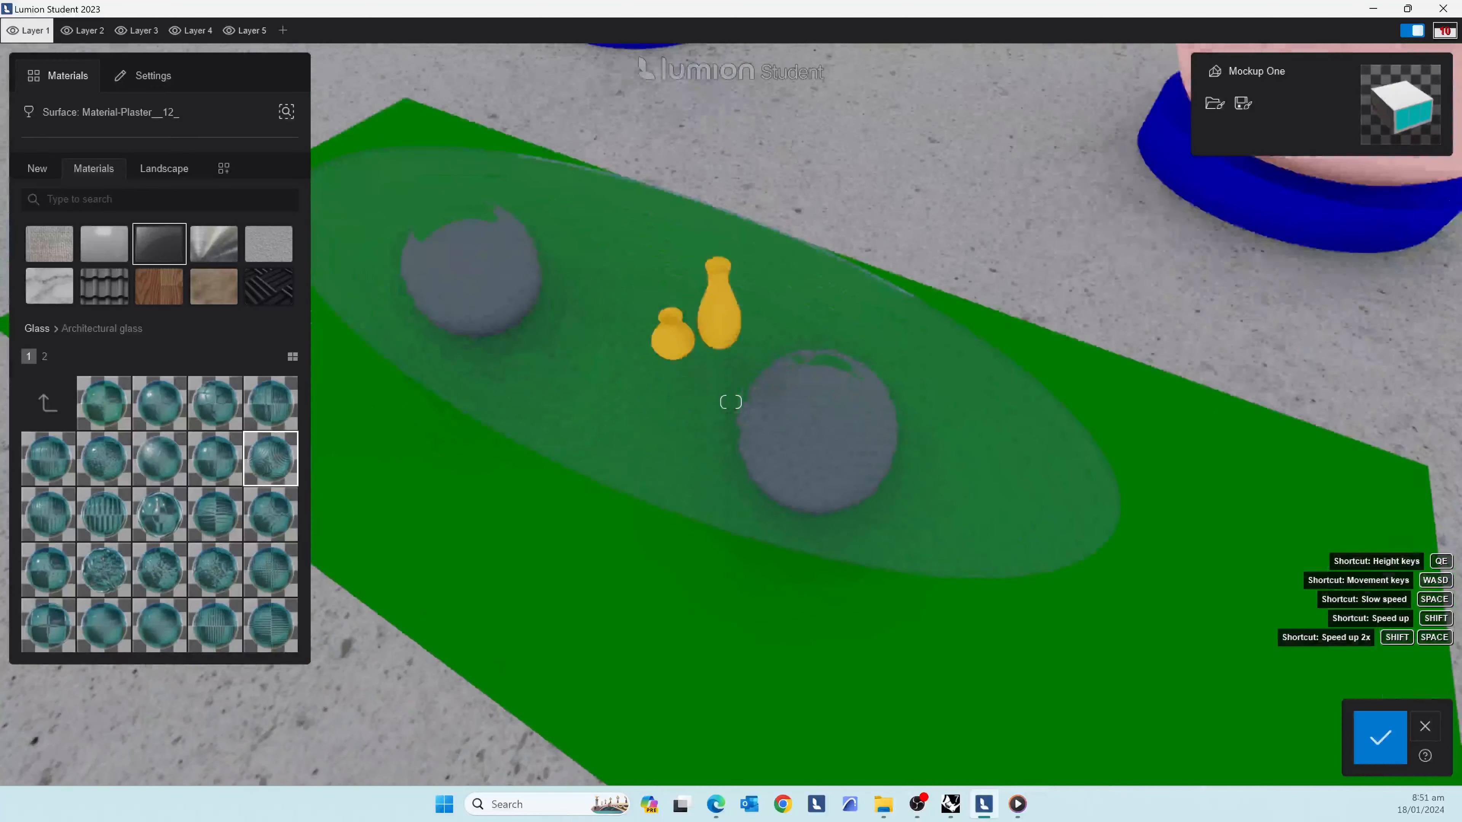
pyautogui.press('s')
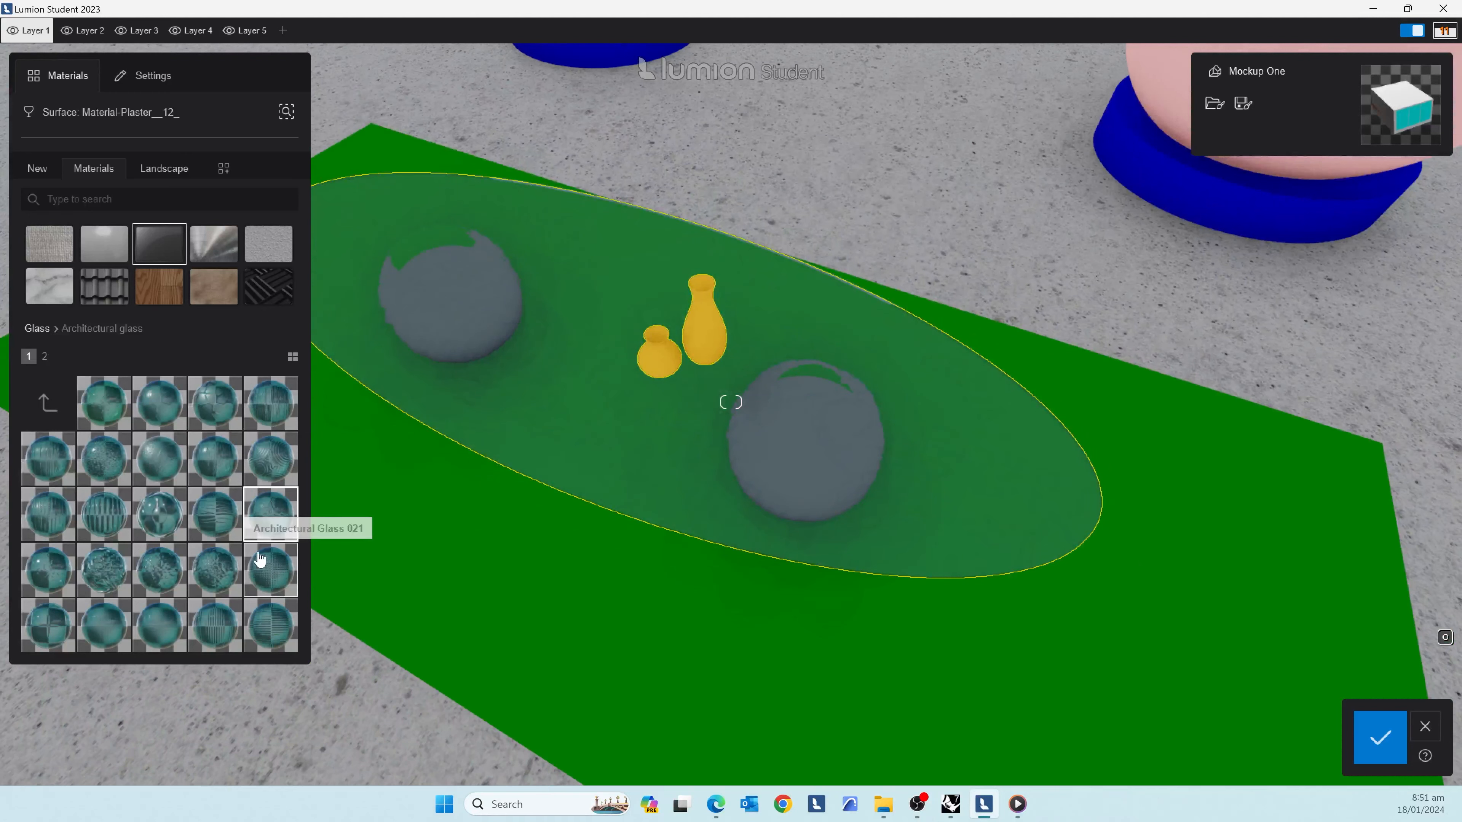
# - Try other architectural and interior glass on the coffee table top and settle on Interior Glass 004
pyautogui.click(272, 567)
pyautogui.click(100, 590)
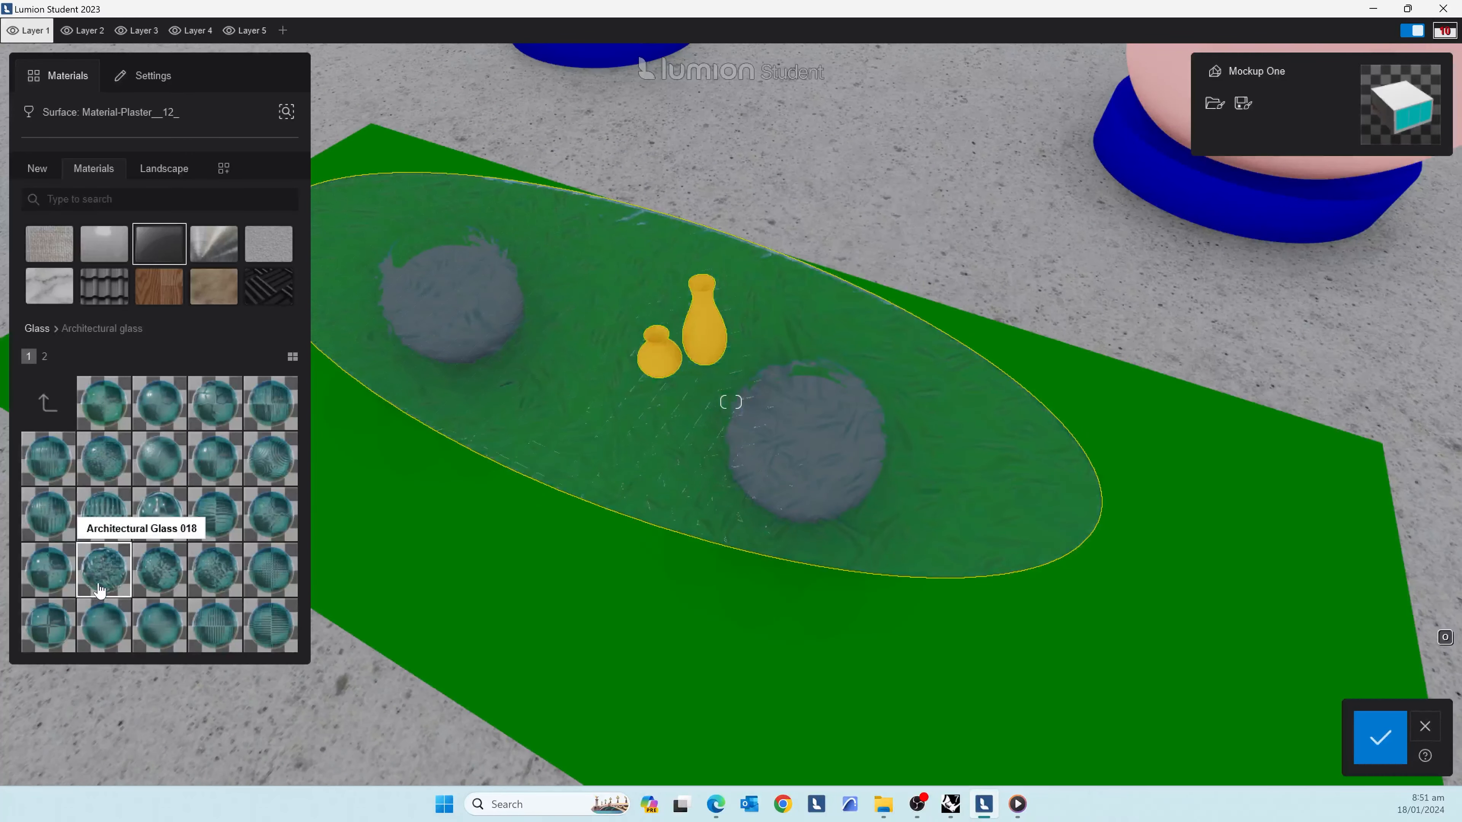
pyautogui.click(46, 410)
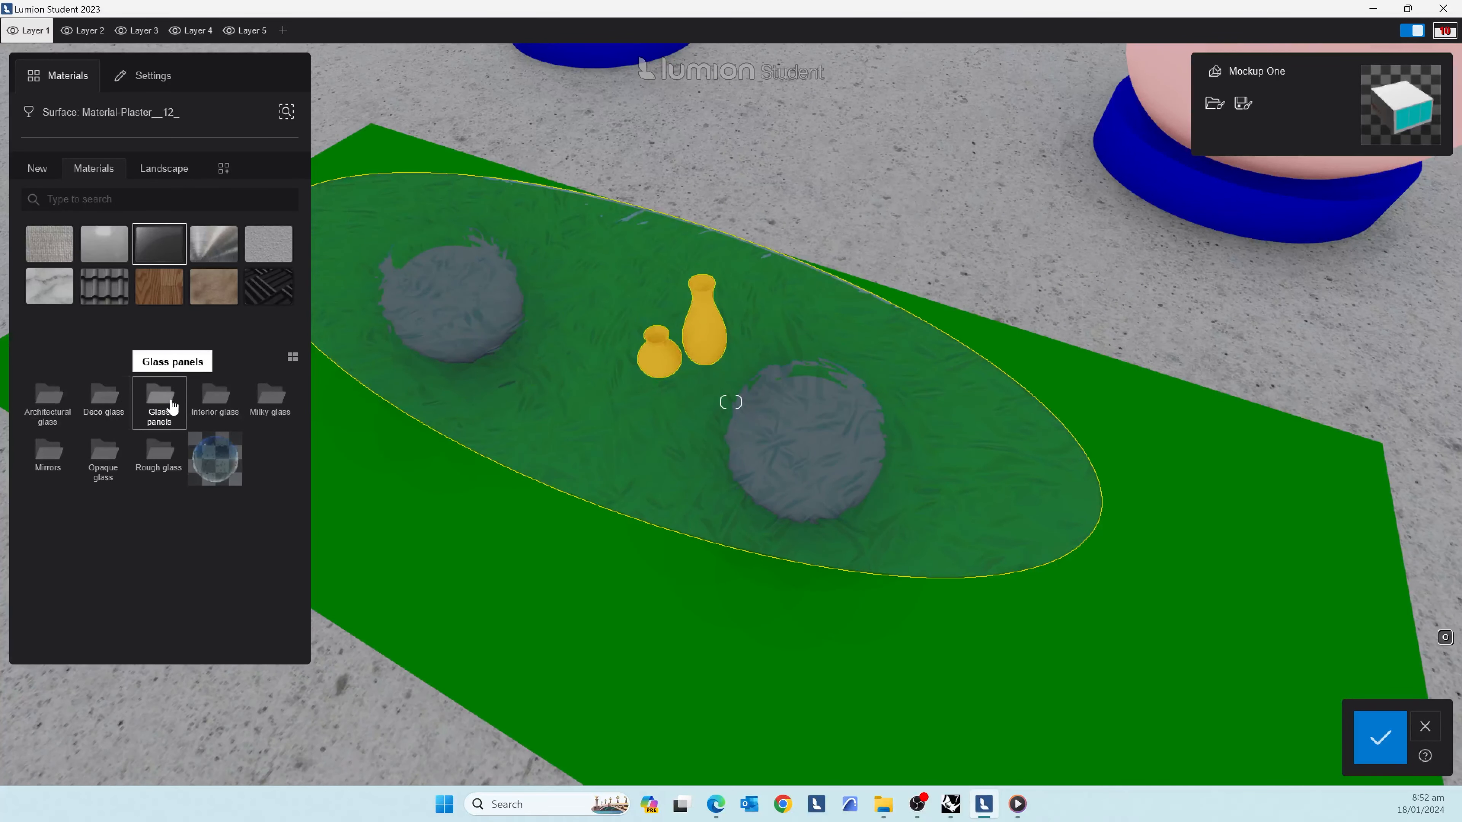
pyautogui.click(214, 397)
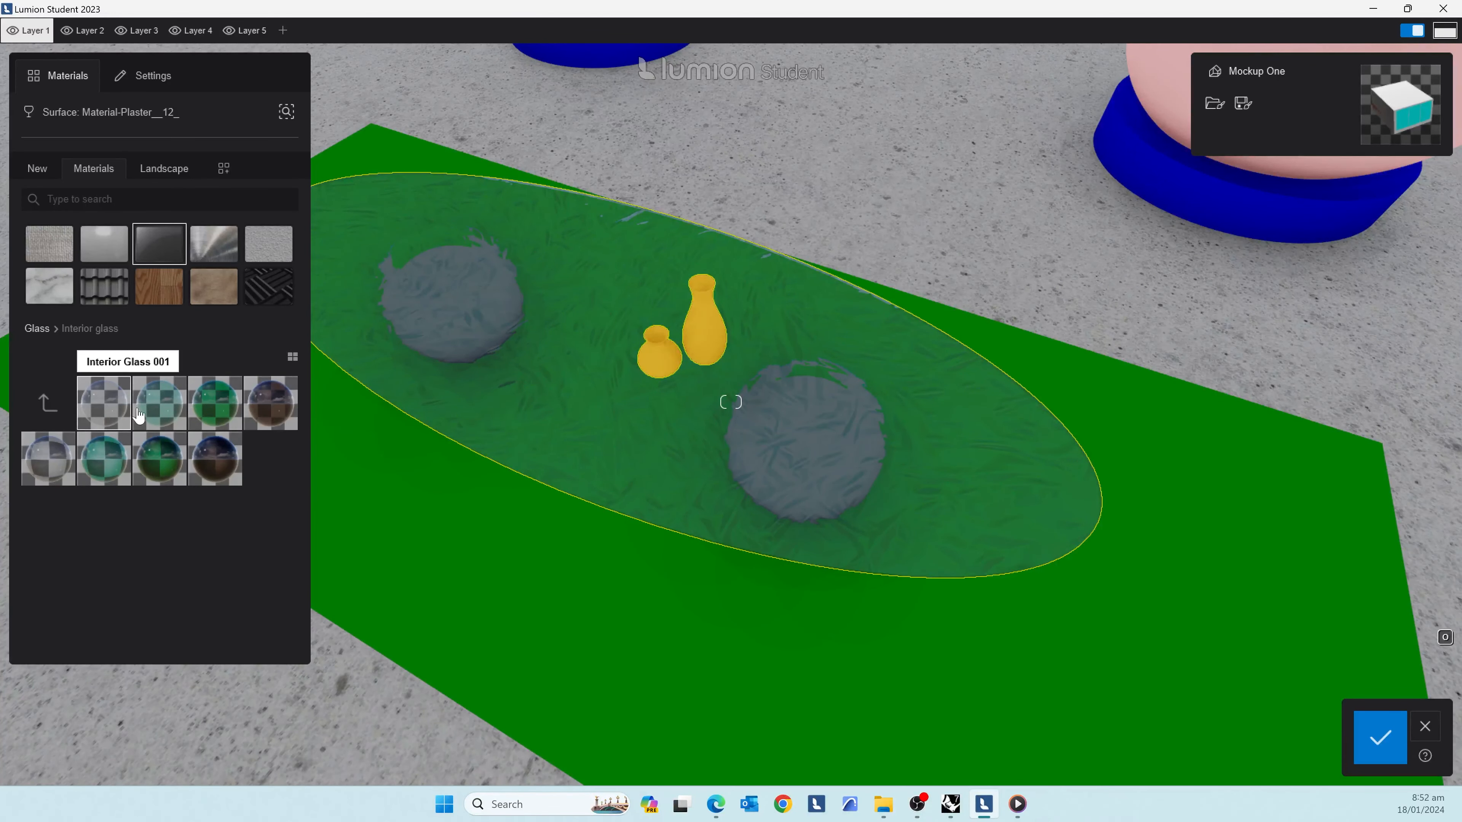
pyautogui.click(214, 414)
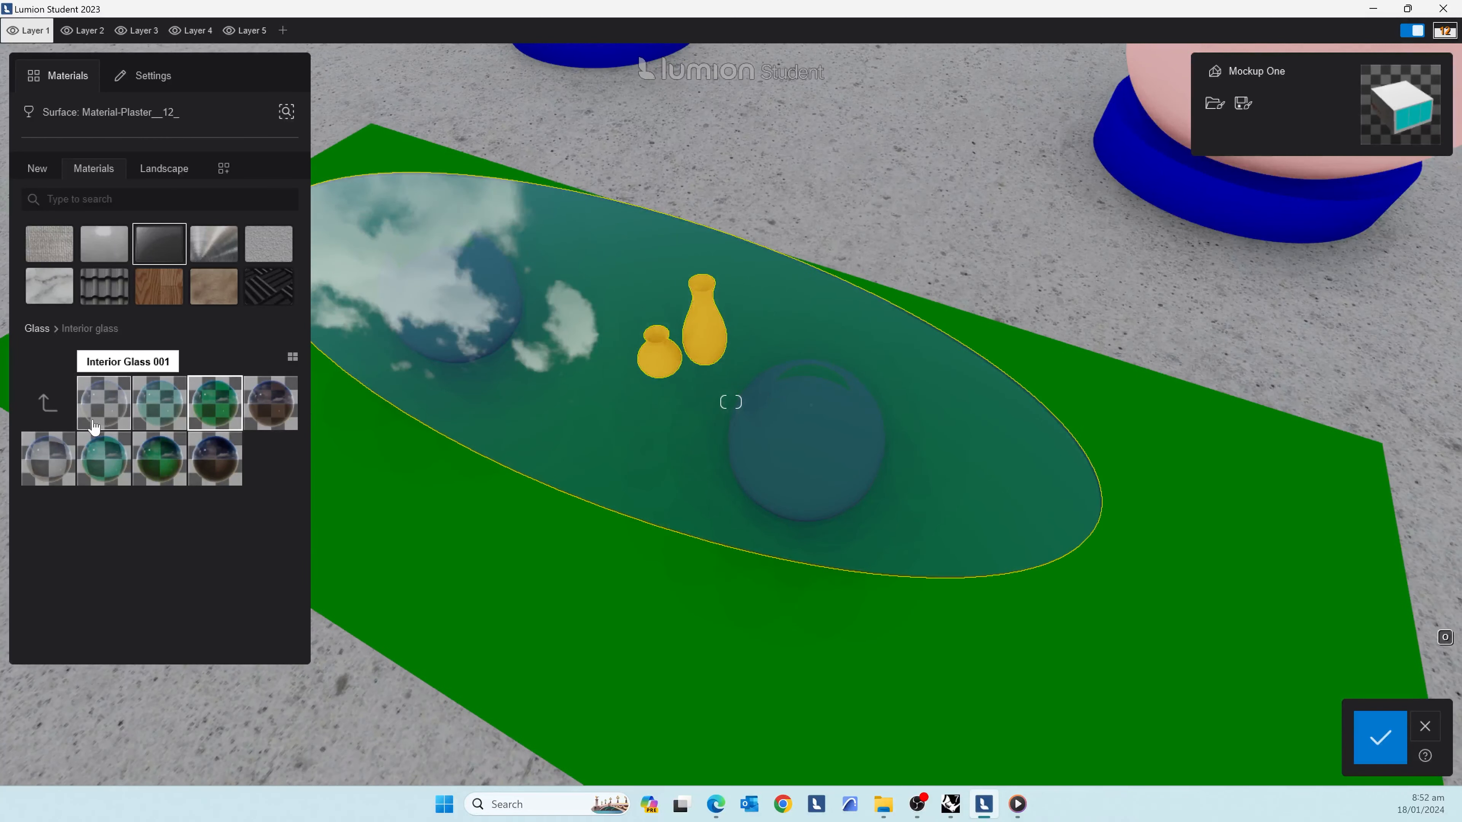
pyautogui.click(280, 413)
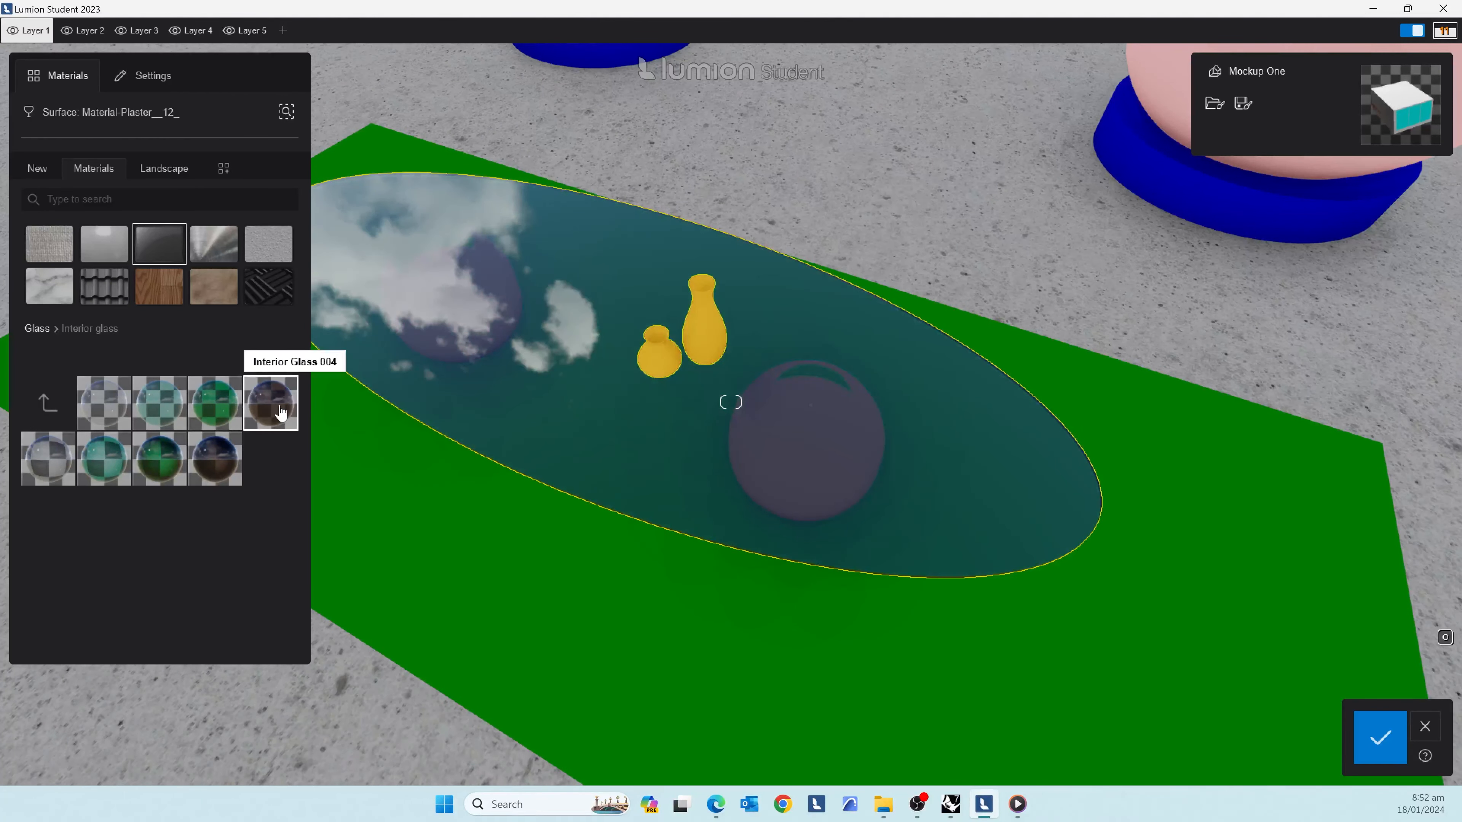
# - Apply a wooden plank material from the Wood > Planks collection to the red lower panelling of the back wall
pyautogui.moveTo(619, 558); pyautogui.dragTo(651, 461, button='right')
pyautogui.press('s')
pyautogui.press('a')
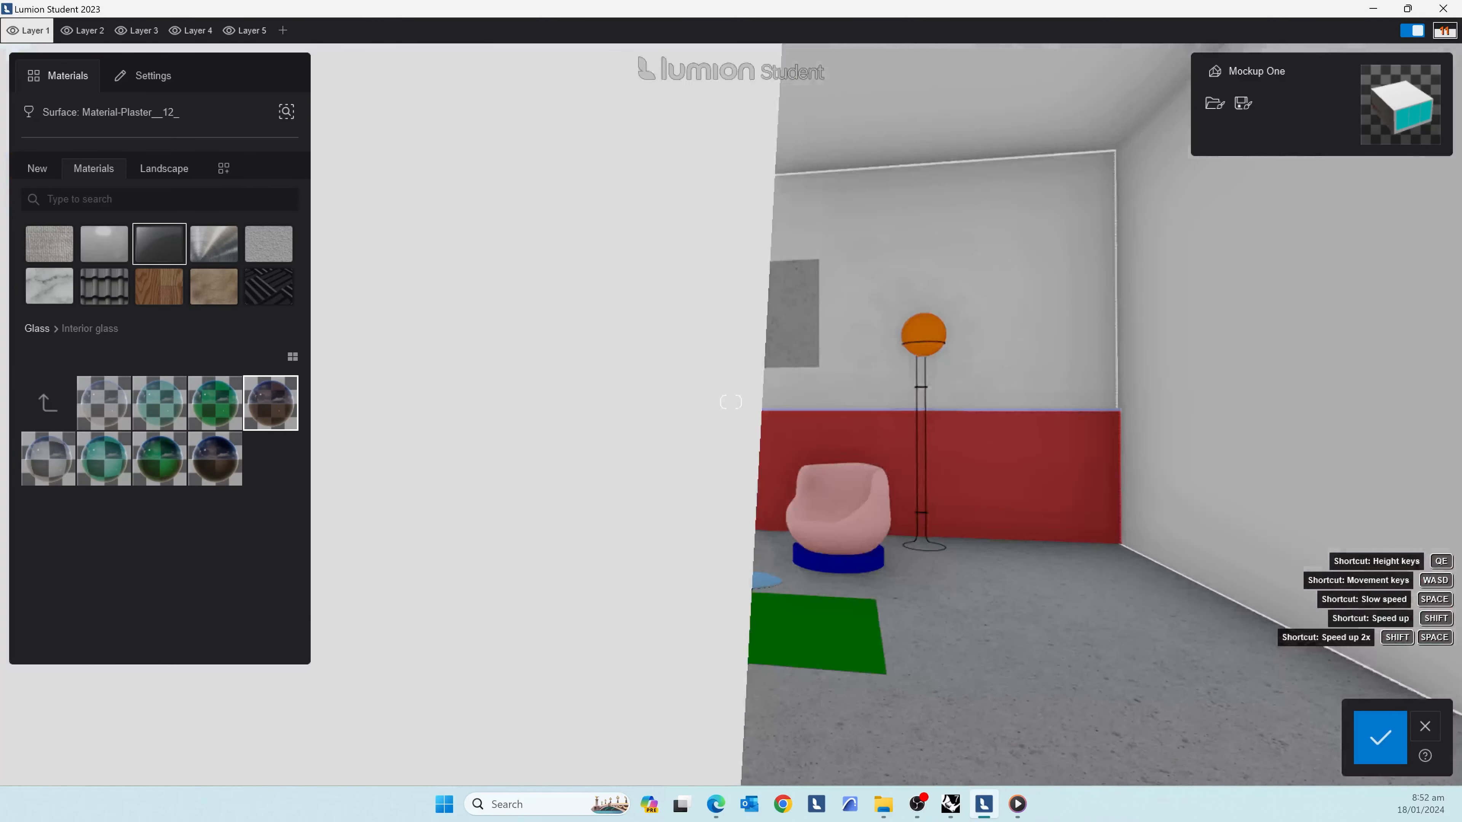
pyautogui.press('w')
pyautogui.moveTo(731, 402); pyautogui.dragTo(777, 409, button='right')
pyautogui.moveTo(639, 409); pyautogui.dragTo(589, 409, button='right')
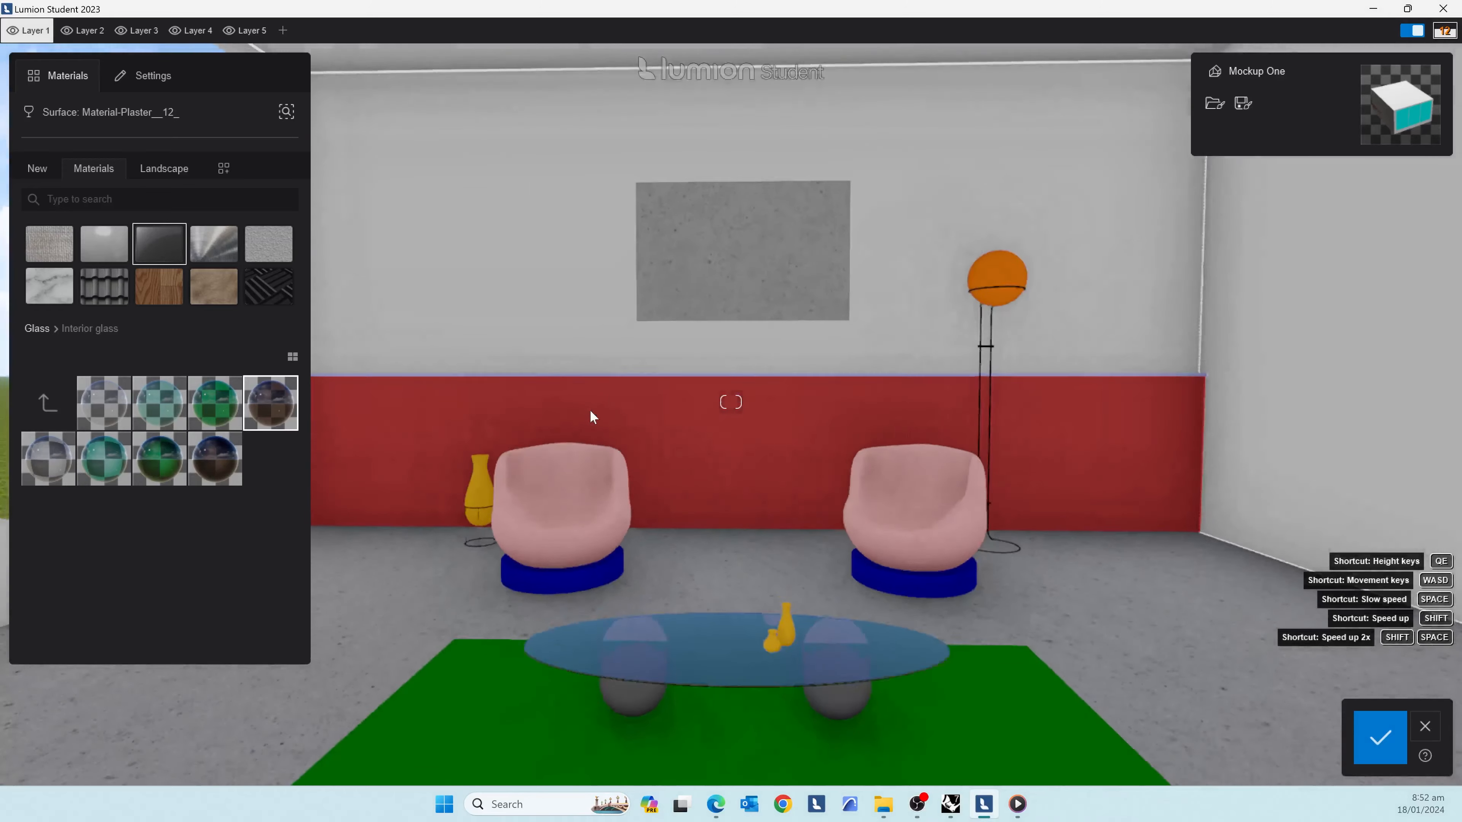
pyautogui.click(761, 461)
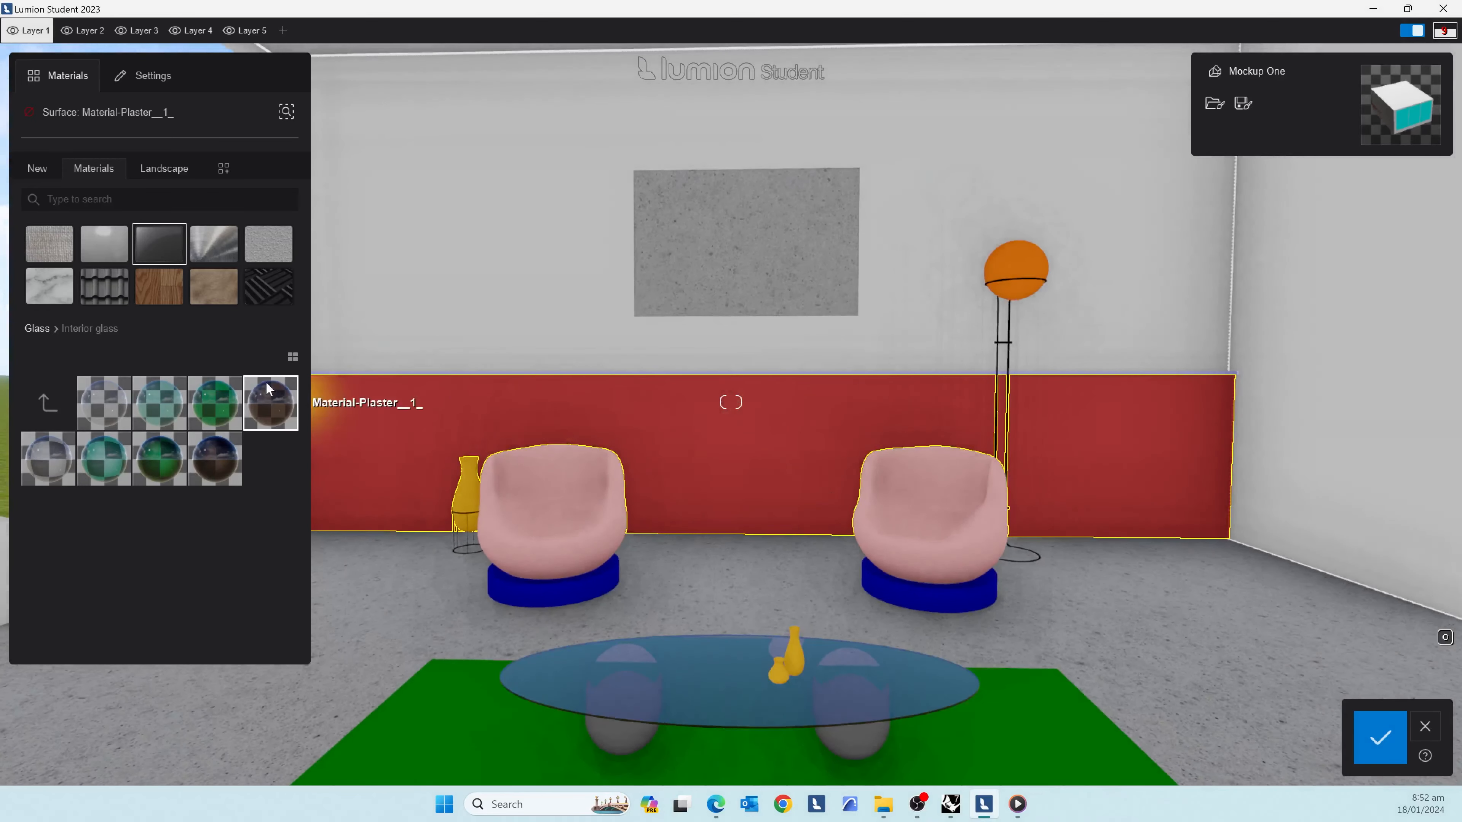
pyautogui.click(159, 287)
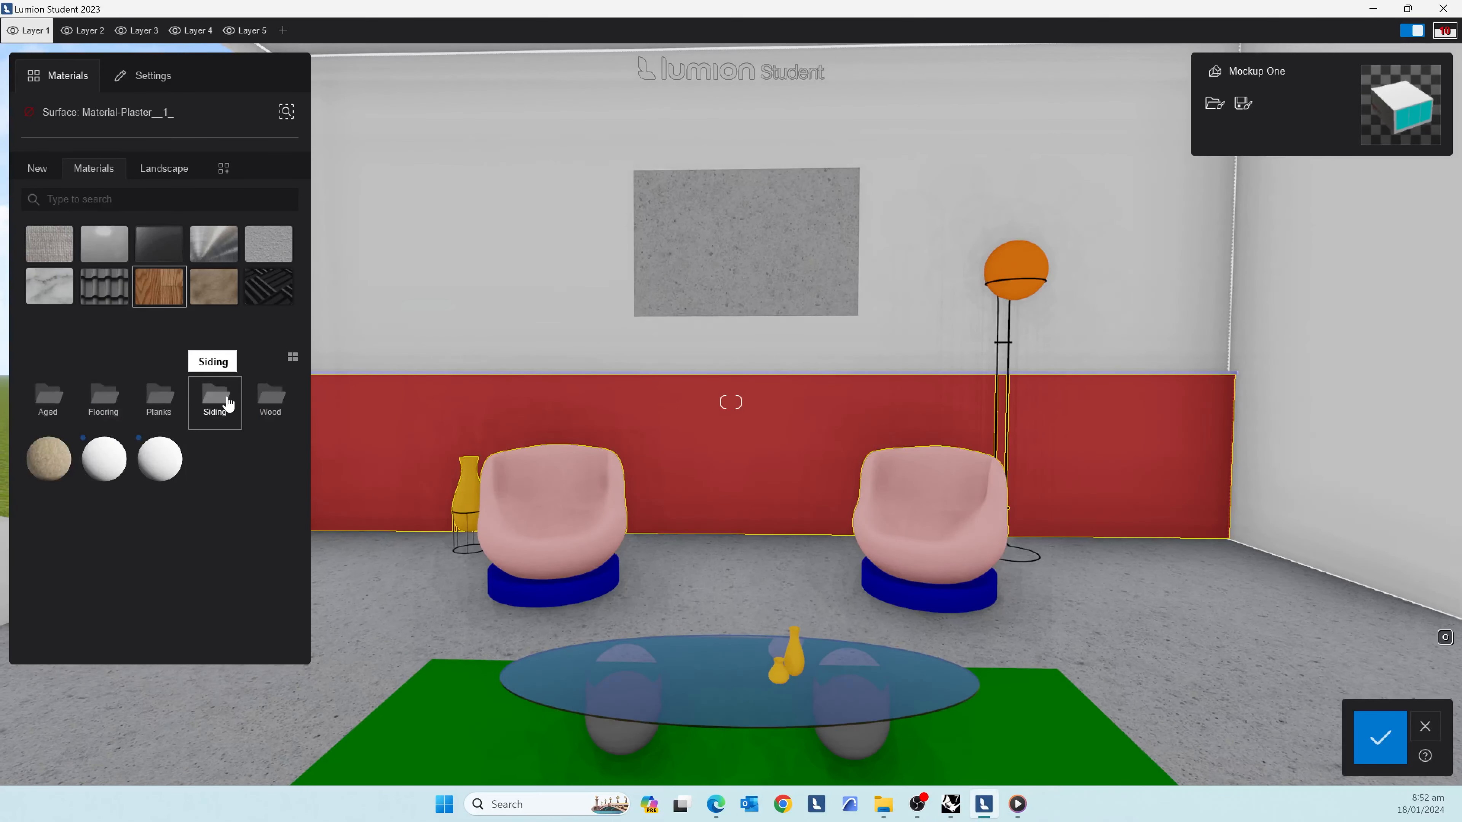
pyautogui.click(257, 406)
pyautogui.click(262, 461)
pyautogui.click(37, 328)
pyautogui.click(160, 403)
pyautogui.click(215, 460)
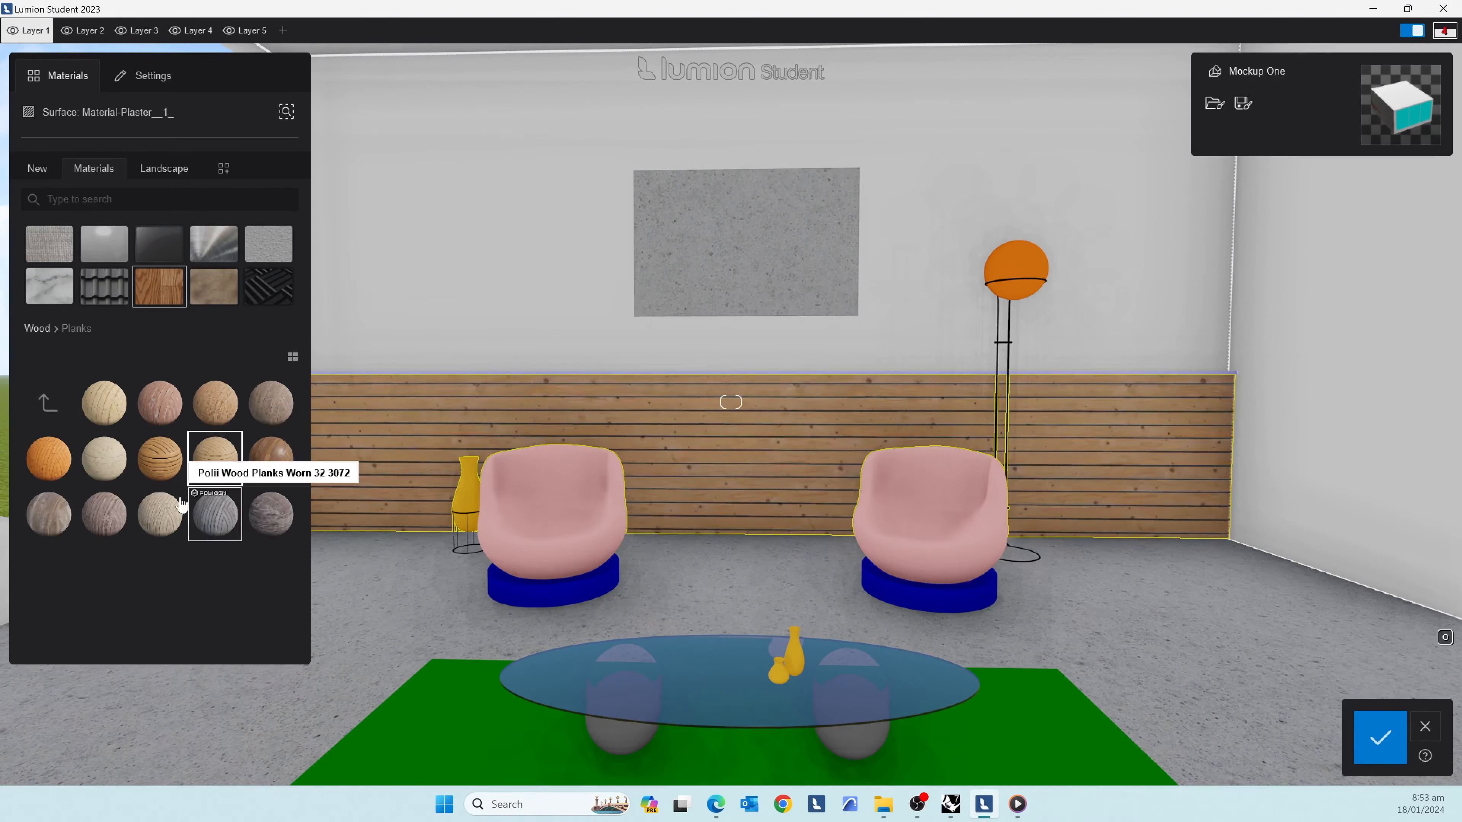
# - Reduce the texture strength of the wooden wall panelling and tint it a light beige
pyautogui.click(144, 75)
pyautogui.moveTo(198, 192); pyautogui.dragTo(63, 192)
pyautogui.click(288, 162)
pyautogui.click(353, 163)
# - Replace the pink of both armchairs with a fabric-type material, trying leather along with other options
pyautogui.click(593, 506)
pyautogui.click(50, 243)
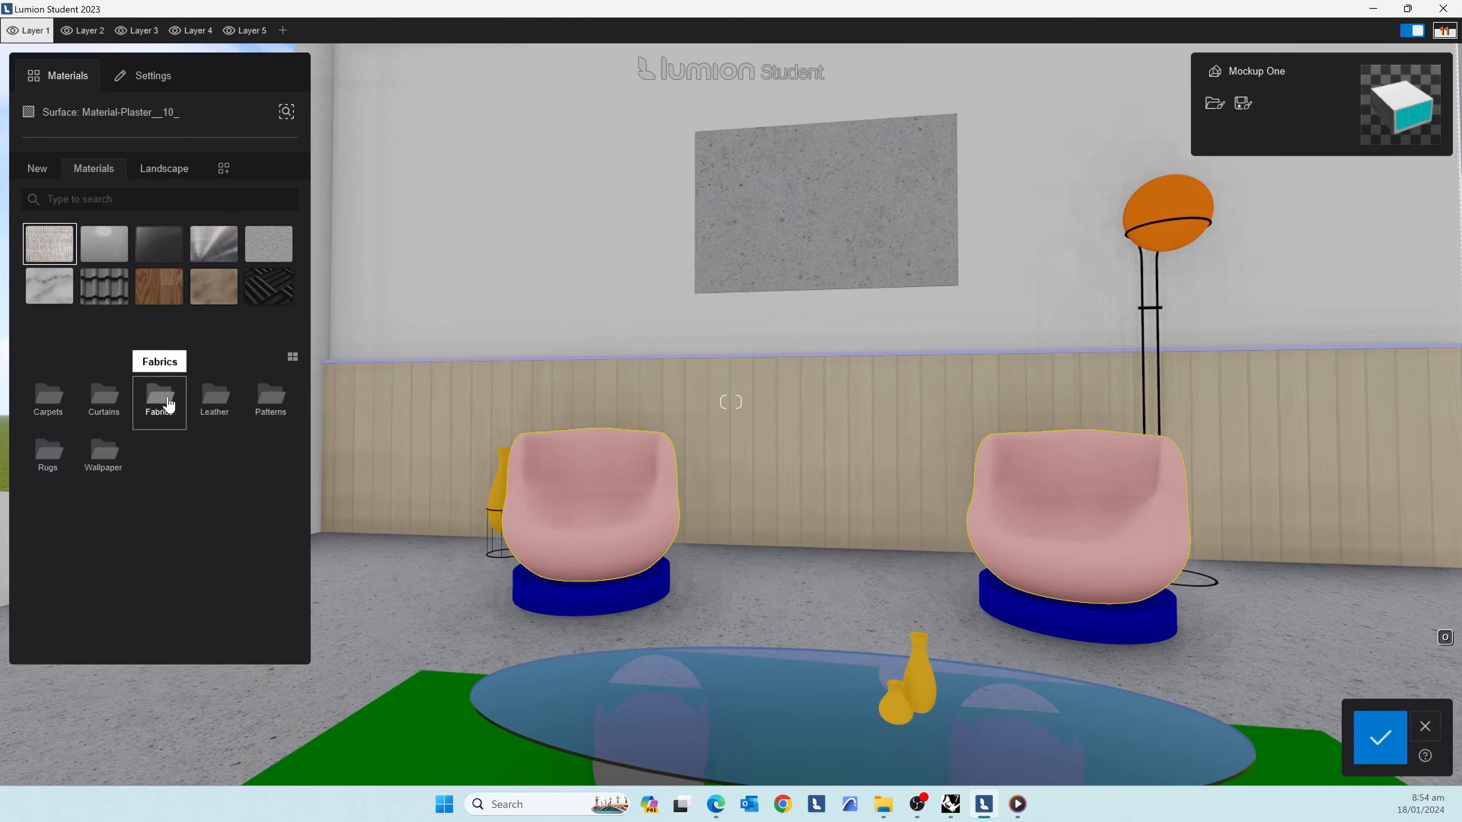
pyautogui.click(215, 403)
pyautogui.click(109, 404)
pyautogui.click(40, 328)
pyautogui.click(271, 403)
pyautogui.click(172, 411)
pyautogui.click(102, 576)
# - Set the armchair material's texture strength to 31% and give it a light off-white colour
pyautogui.click(144, 75)
pyautogui.moveTo(144, 192); pyautogui.dragTo(98, 196)
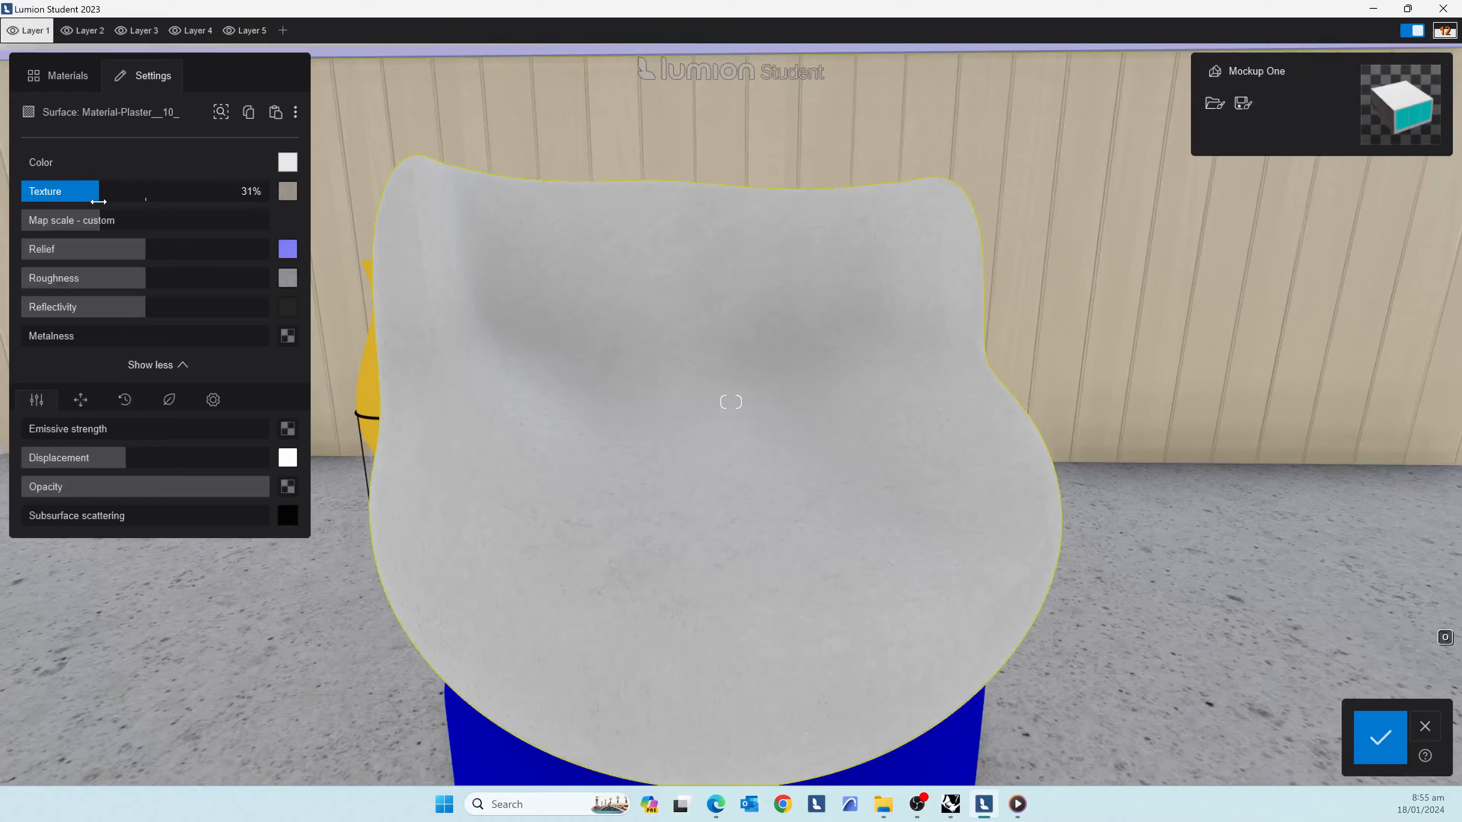
pyautogui.click(288, 163)
pyautogui.click(354, 163)
# - Apply a white veined marble to the yellow vases and a metal finish to the black wire stand
pyautogui.click(447, 396)
pyautogui.click(51, 80)
pyautogui.click(50, 286)
pyautogui.click(281, 573)
pyautogui.click(921, 587)
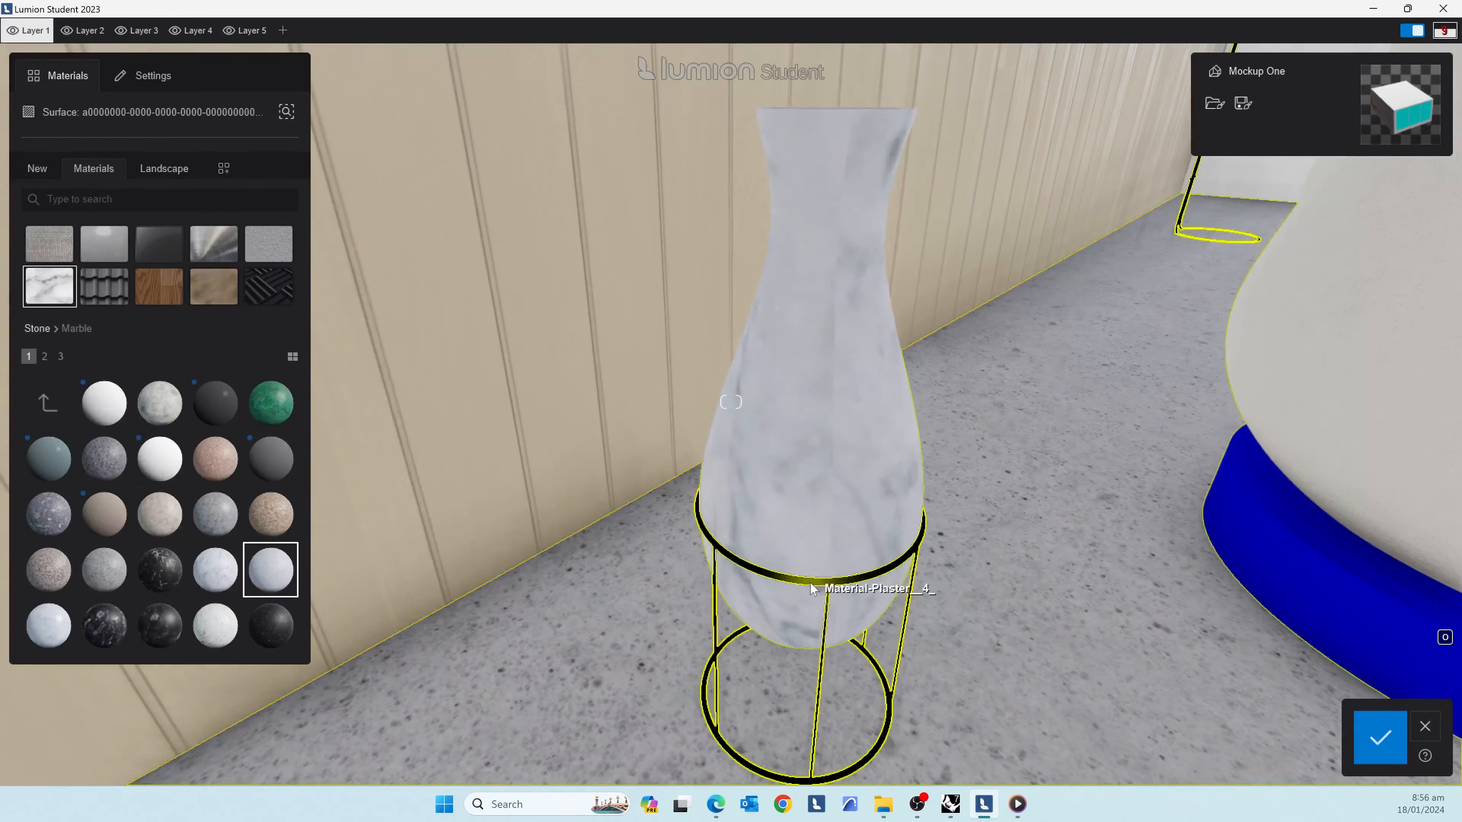
pyautogui.click(214, 244)
pyautogui.click(159, 514)
# - Turn the green rug into a fur material and colour it white
pyautogui.click(848, 558)
pyautogui.click(227, 296)
pyautogui.click(271, 405)
pyautogui.click(144, 75)
pyautogui.click(287, 162)
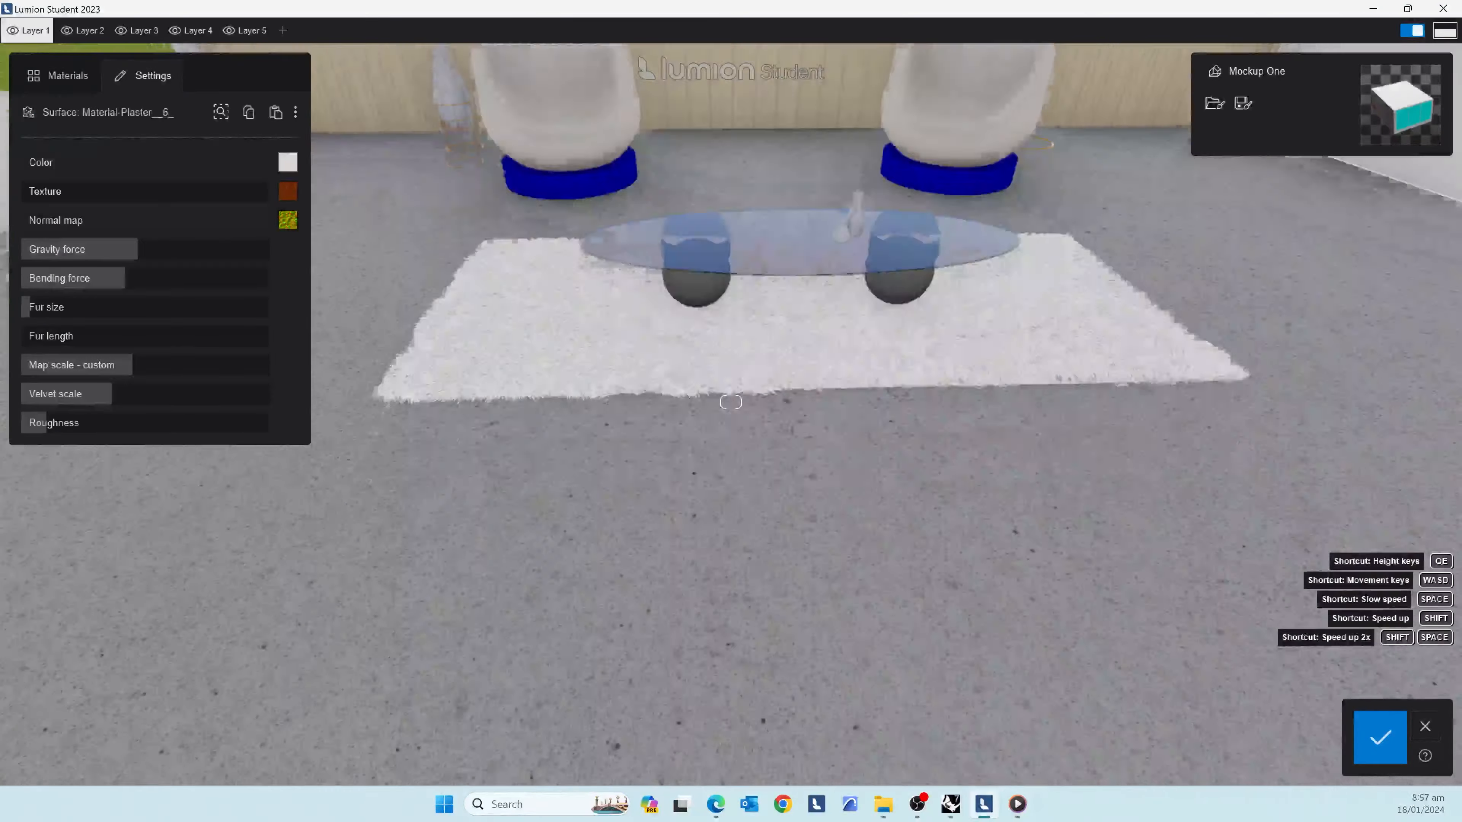
# - Apply a light wood material to the blue bases of the armchairs
pyautogui.click(584, 372)
pyautogui.click(59, 75)
pyautogui.click(159, 286)
pyautogui.click(271, 404)
pyautogui.click(215, 626)
pyautogui.click(279, 579)
# - Apply a new material to the room's walls in a warm off-white and set its texture strength to 0%
pyautogui.click(269, 244)
pyautogui.click(215, 625)
pyautogui.click(106, 460)
pyautogui.click(44, 356)
pyautogui.click(270, 459)
pyautogui.click(144, 75)
pyautogui.moveTo(144, 192); pyautogui.dragTo(8, 199)
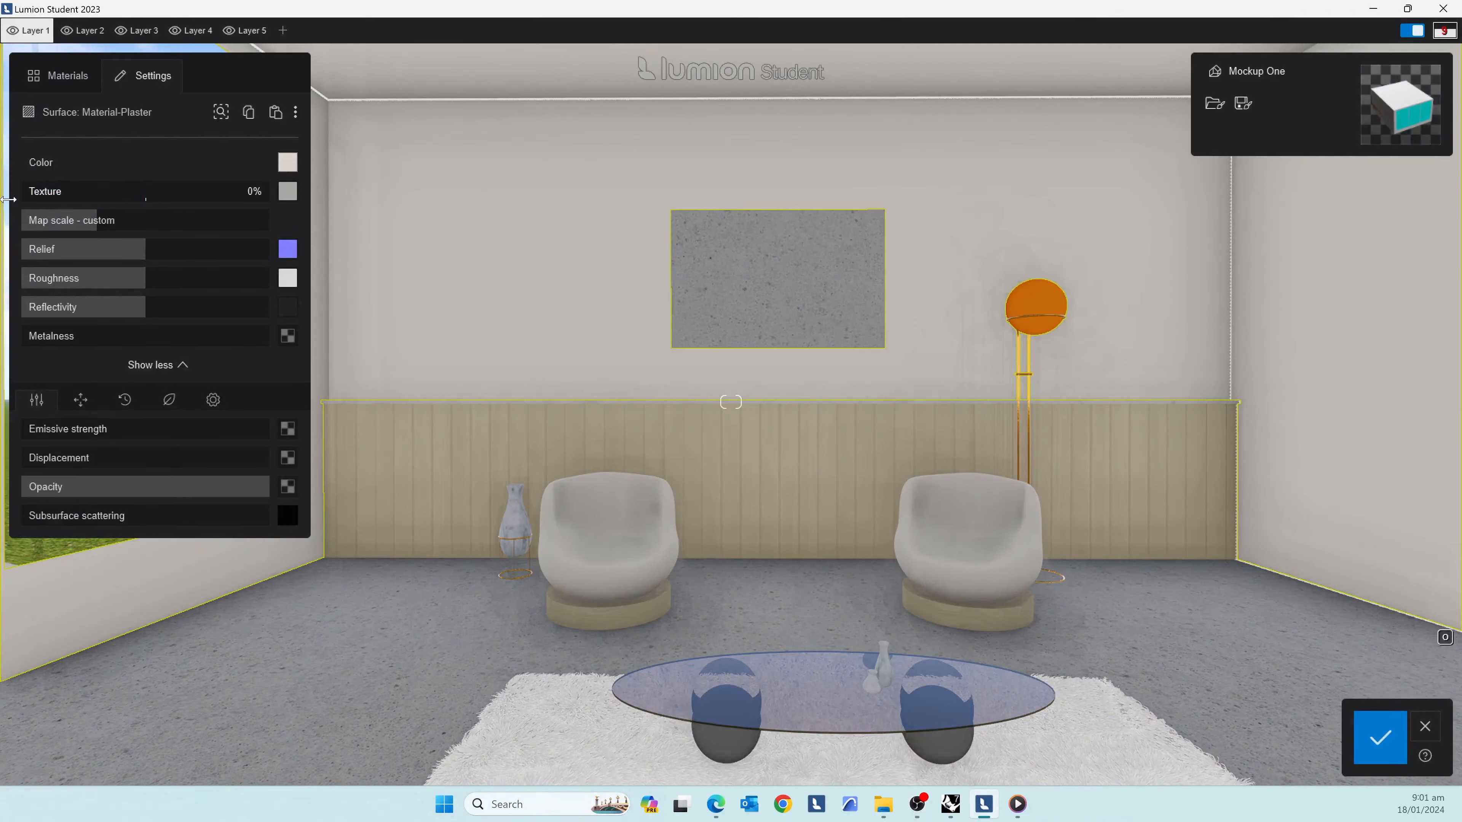
# - Check the whole room from the front and save the material changes on the model
pyautogui.press('s')
pyautogui.press('w')
pyautogui.moveTo(741, 415)
pyautogui.mouseDown(button='right')
pyautogui.moveTo(806, 403)
pyautogui.moveTo(741, 415)
pyautogui.mouseUp(button='right')
pyautogui.press('s')
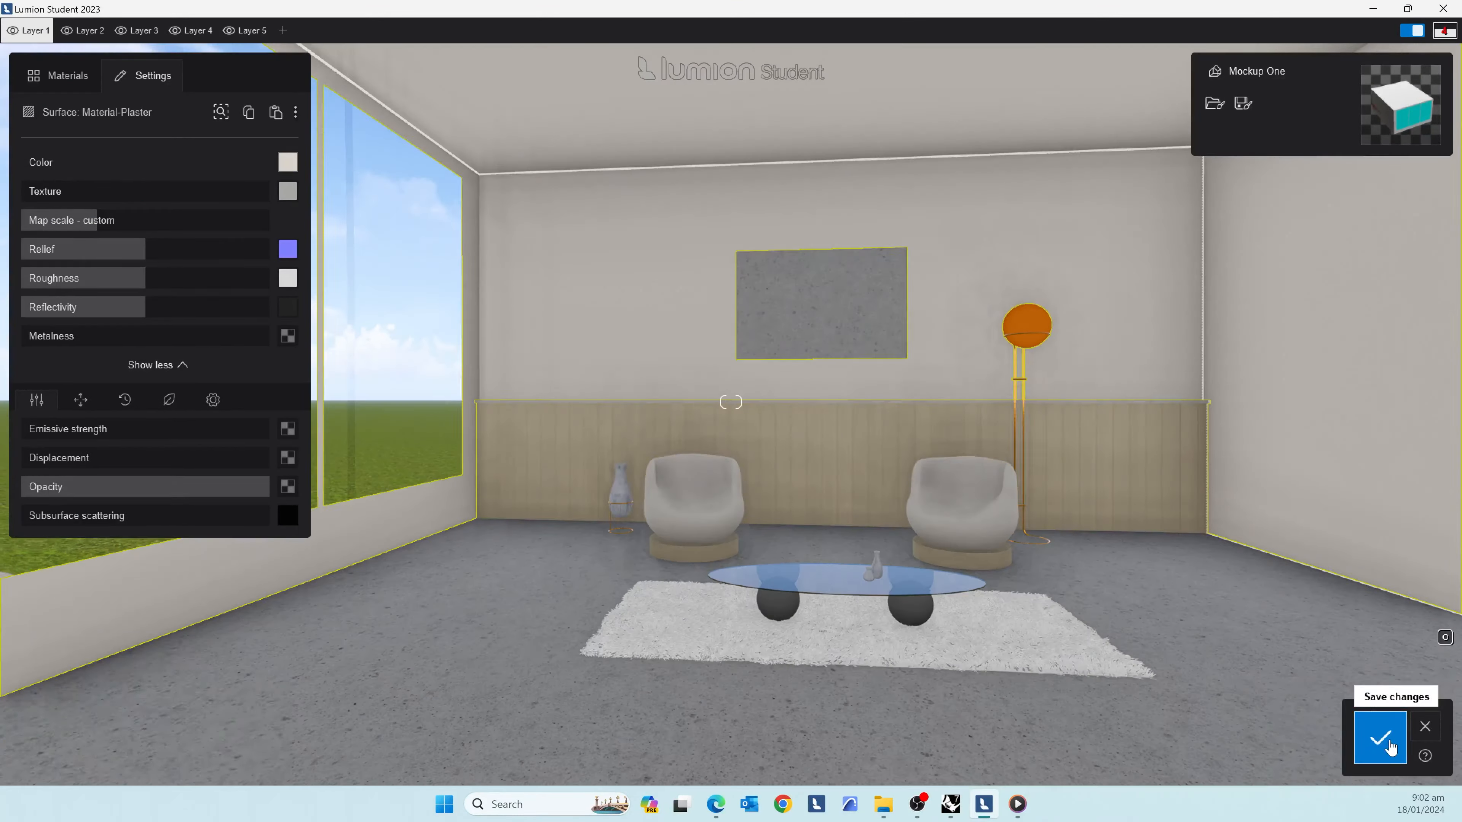
pyautogui.click(1381, 739)
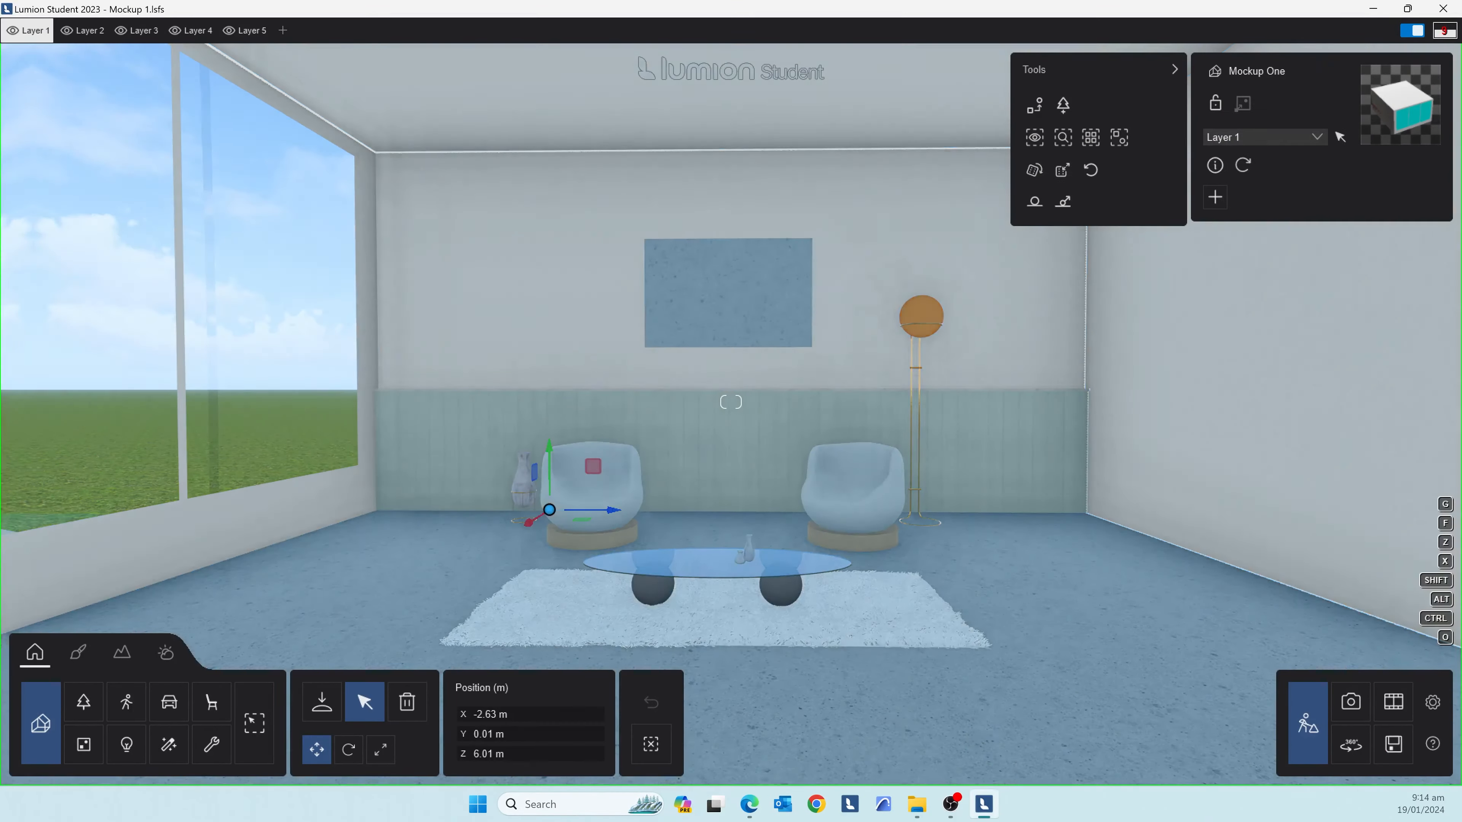
pyautogui.press('w')
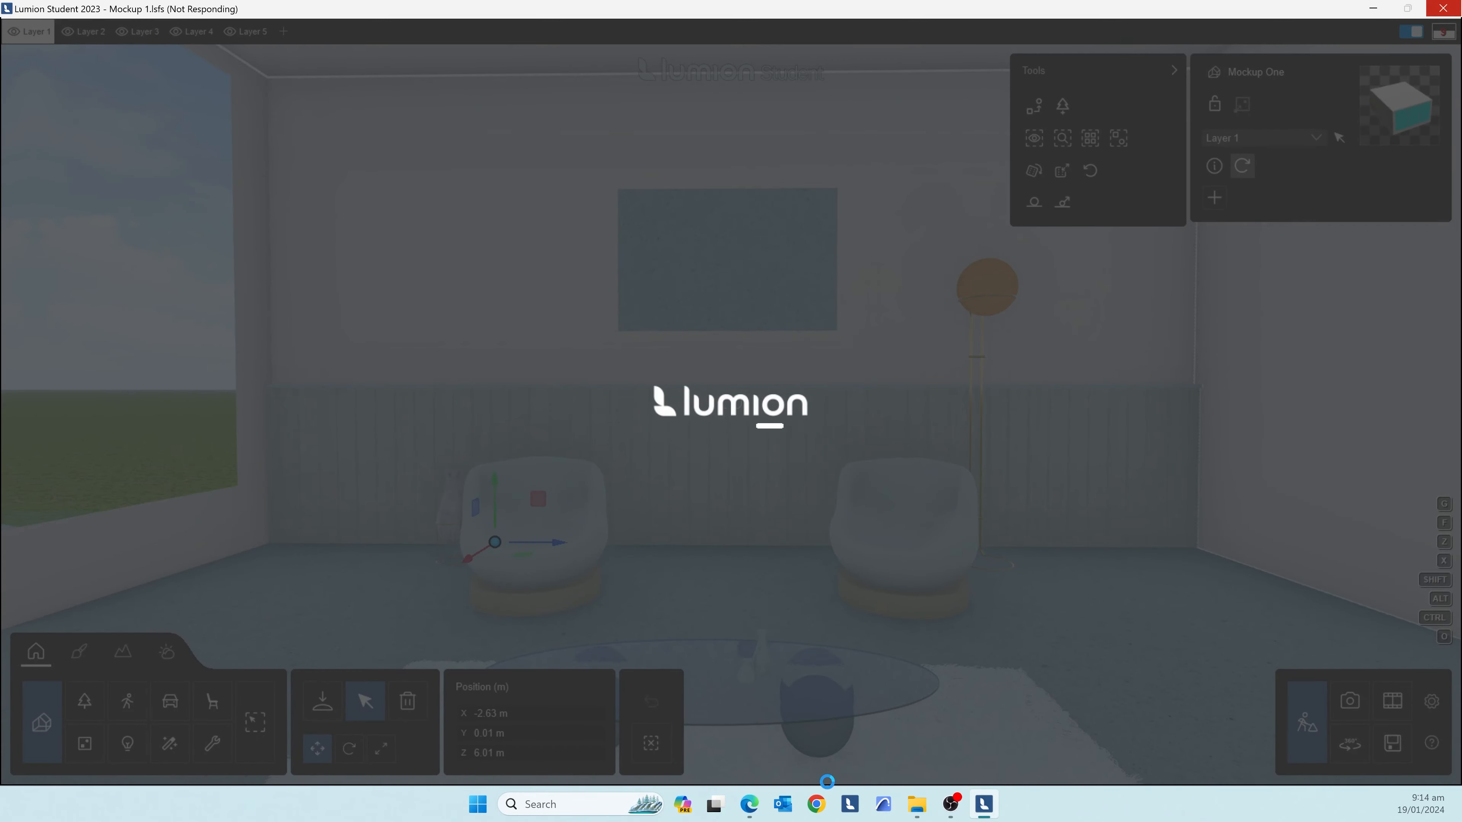
# - Replace the grey concrete on the framed picture above the armchairs with another material and adjust its colour
pyautogui.click(728, 259)
pyautogui.click(160, 395)
pyautogui.click(160, 623)
pyautogui.click(144, 76)
pyautogui.click(287, 161)
# - Try a material from the Opaque glass collection on the floor lamp's globe
pyautogui.click(988, 286)
pyautogui.click(160, 244)
pyautogui.click(215, 403)
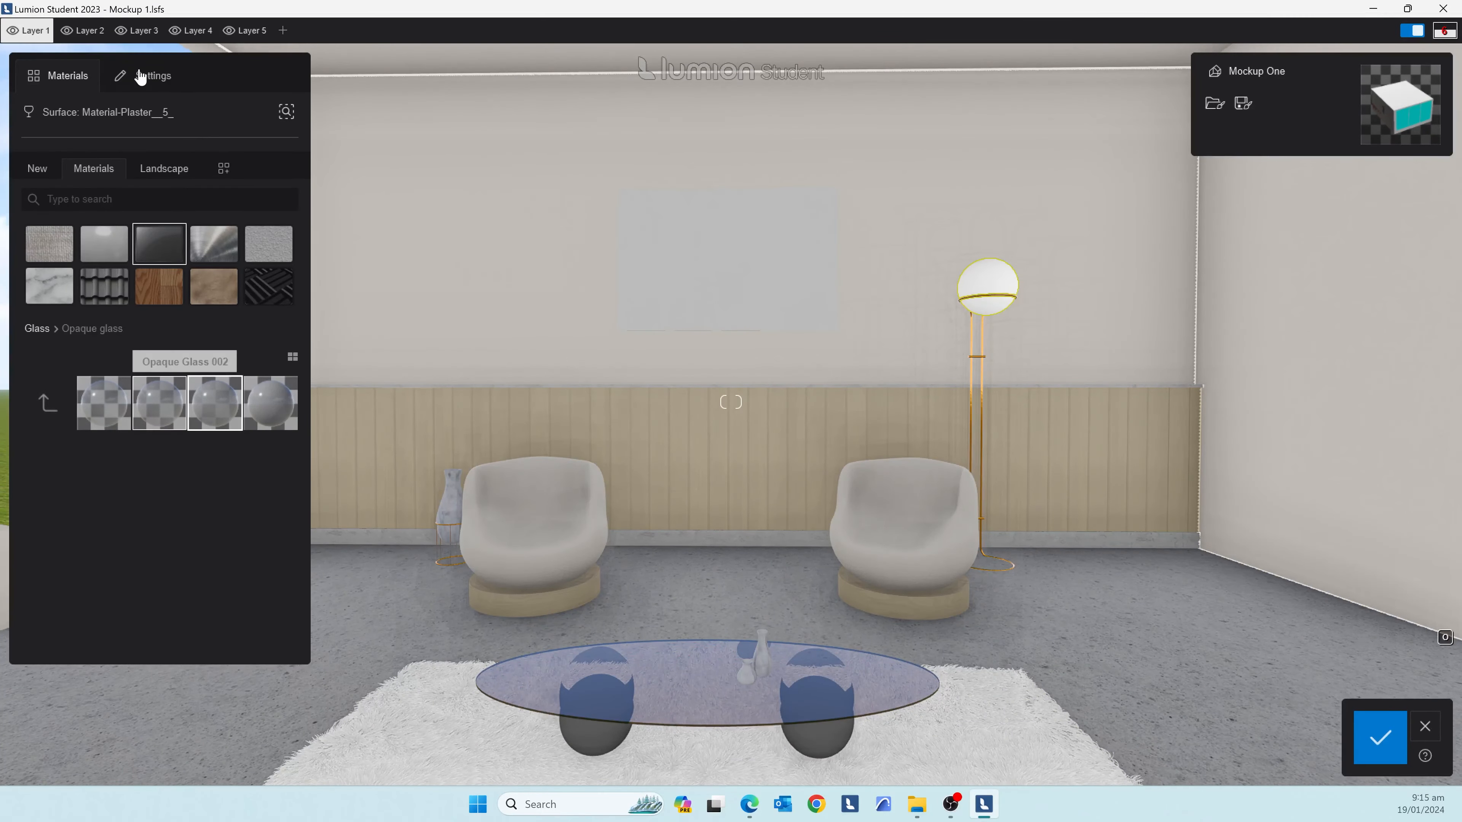
pyautogui.click(141, 77)
pyautogui.moveTo(741, 415); pyautogui.dragTo(835, 409, button='right')
pyautogui.press('w')
# - Make the lamp globe glow by giving it a different material with raised emissive strength, 0% texture and a warm orange colour
pyautogui.click(58, 76)
pyautogui.click(139, 86)
pyautogui.moveTo(23, 429); pyautogui.dragTo(236, 429)
pyautogui.click(287, 162)
pyautogui.moveTo(145, 191); pyautogui.dragTo(8, 210)
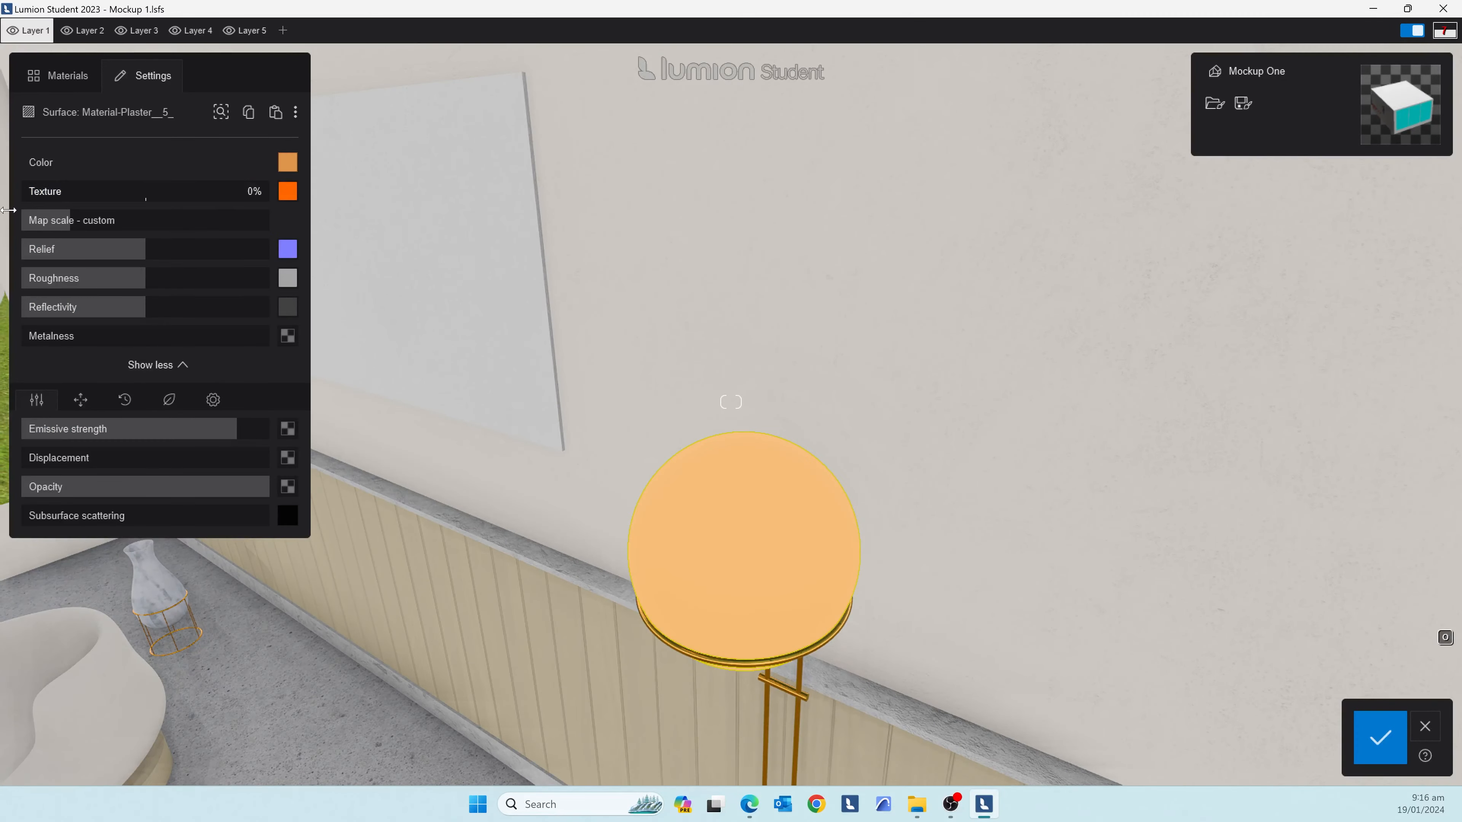
pyautogui.click(288, 161)
pyautogui.click(414, 169)
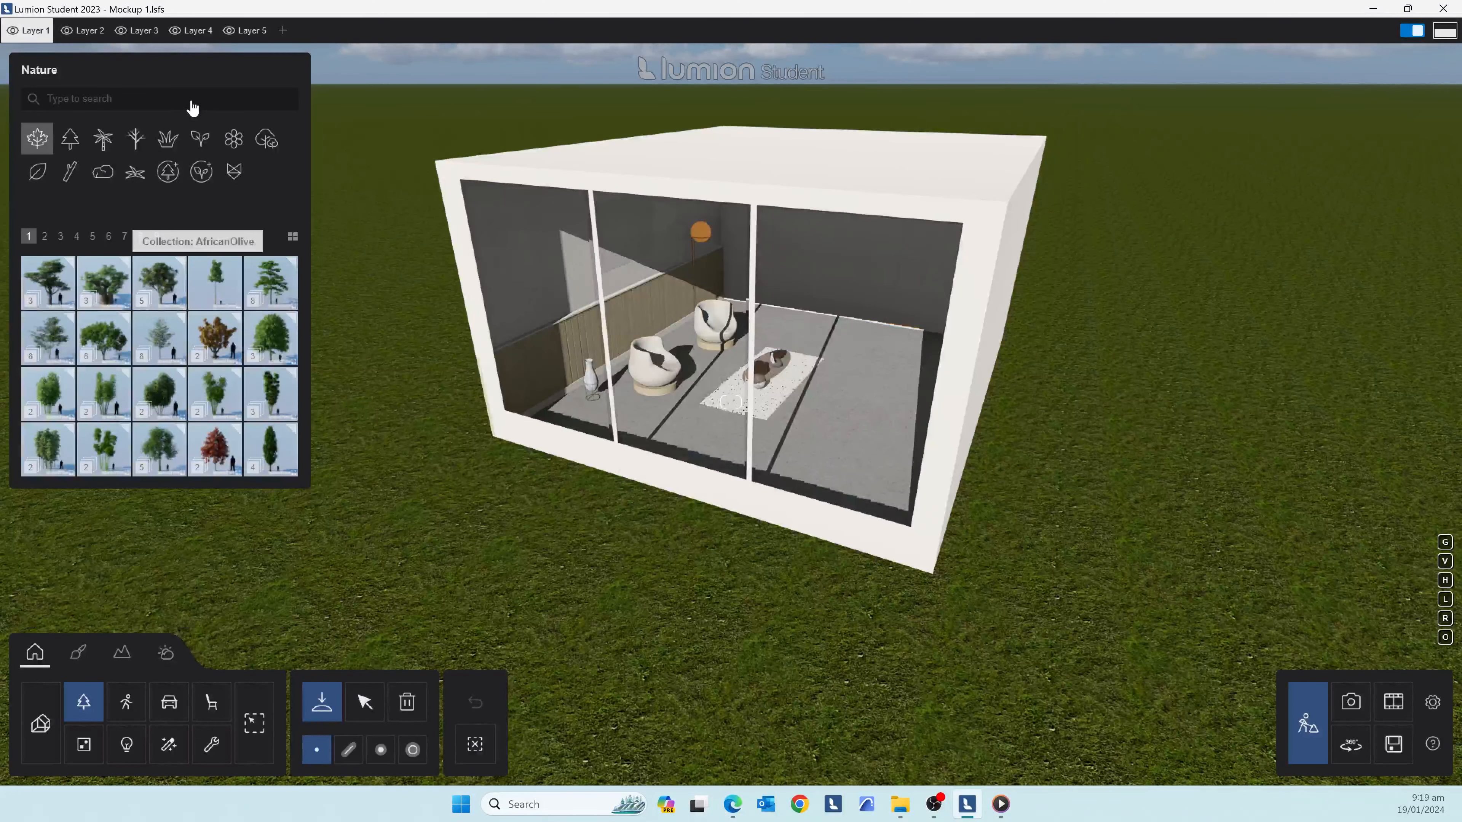
# - Try out Leafless Tree 010 on the grass outside the glazed front of the room
pyautogui.click(138, 150)
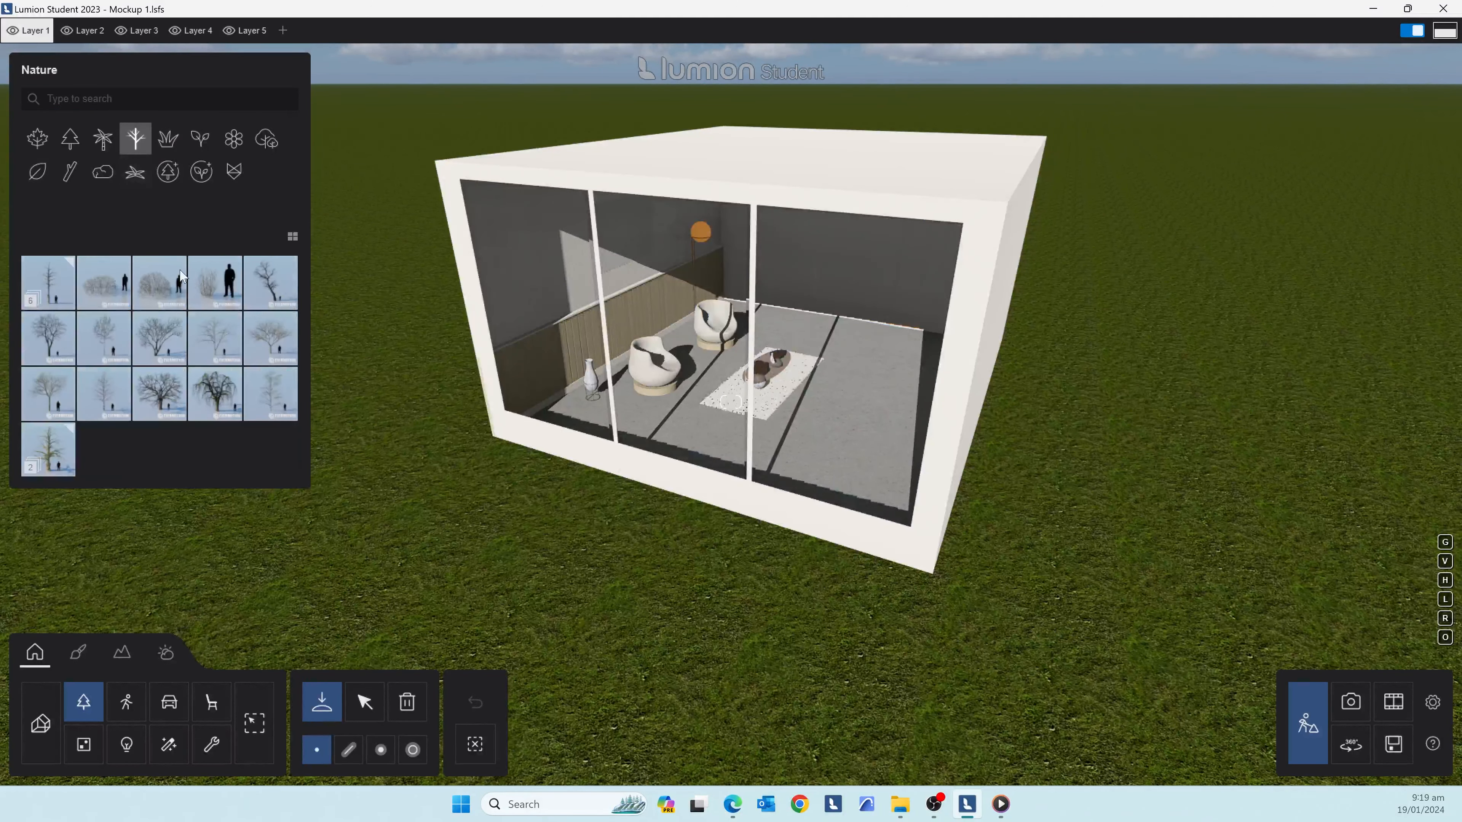
pyautogui.click(205, 405)
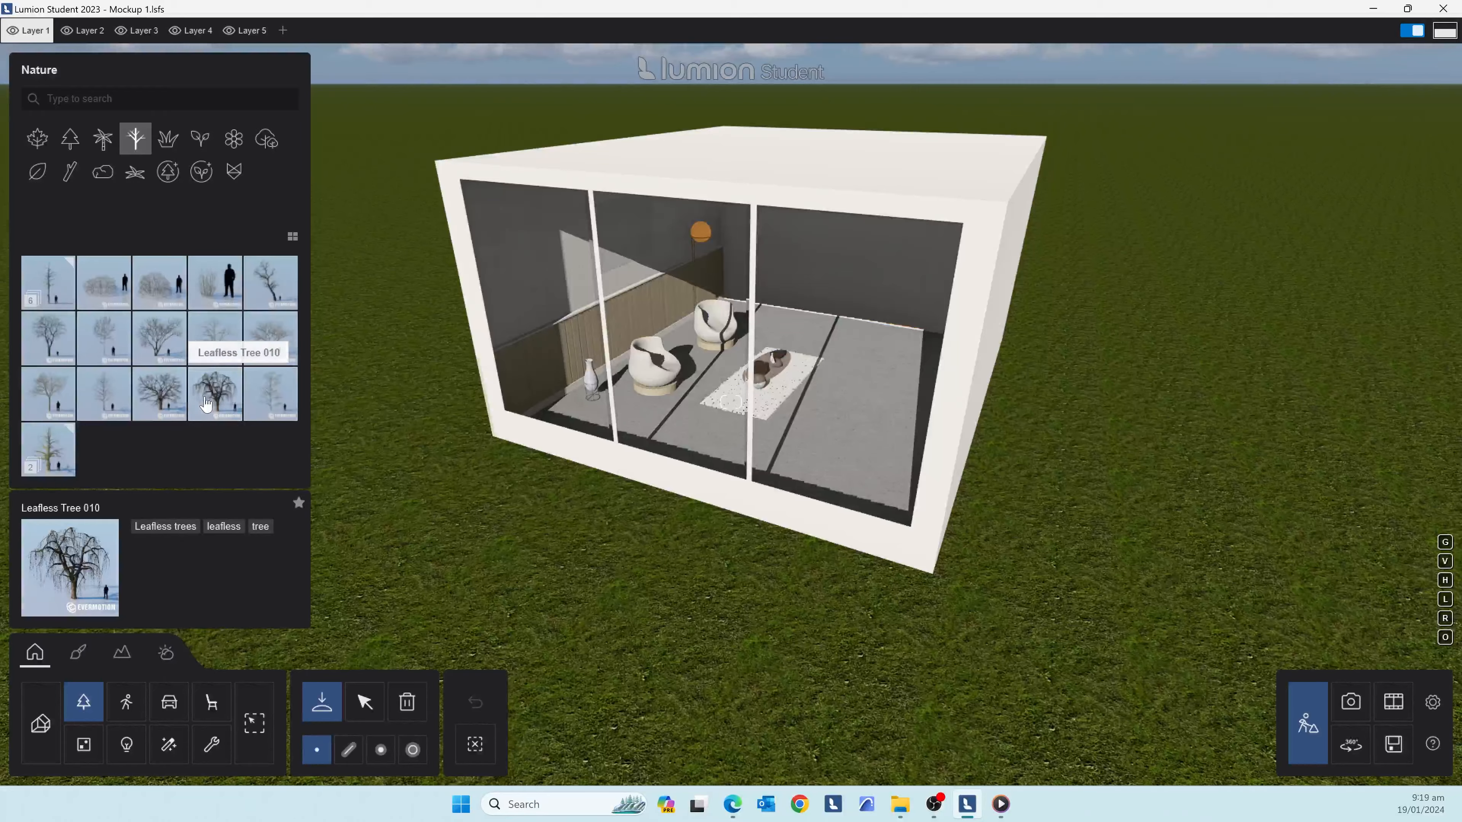
pyautogui.click(581, 538)
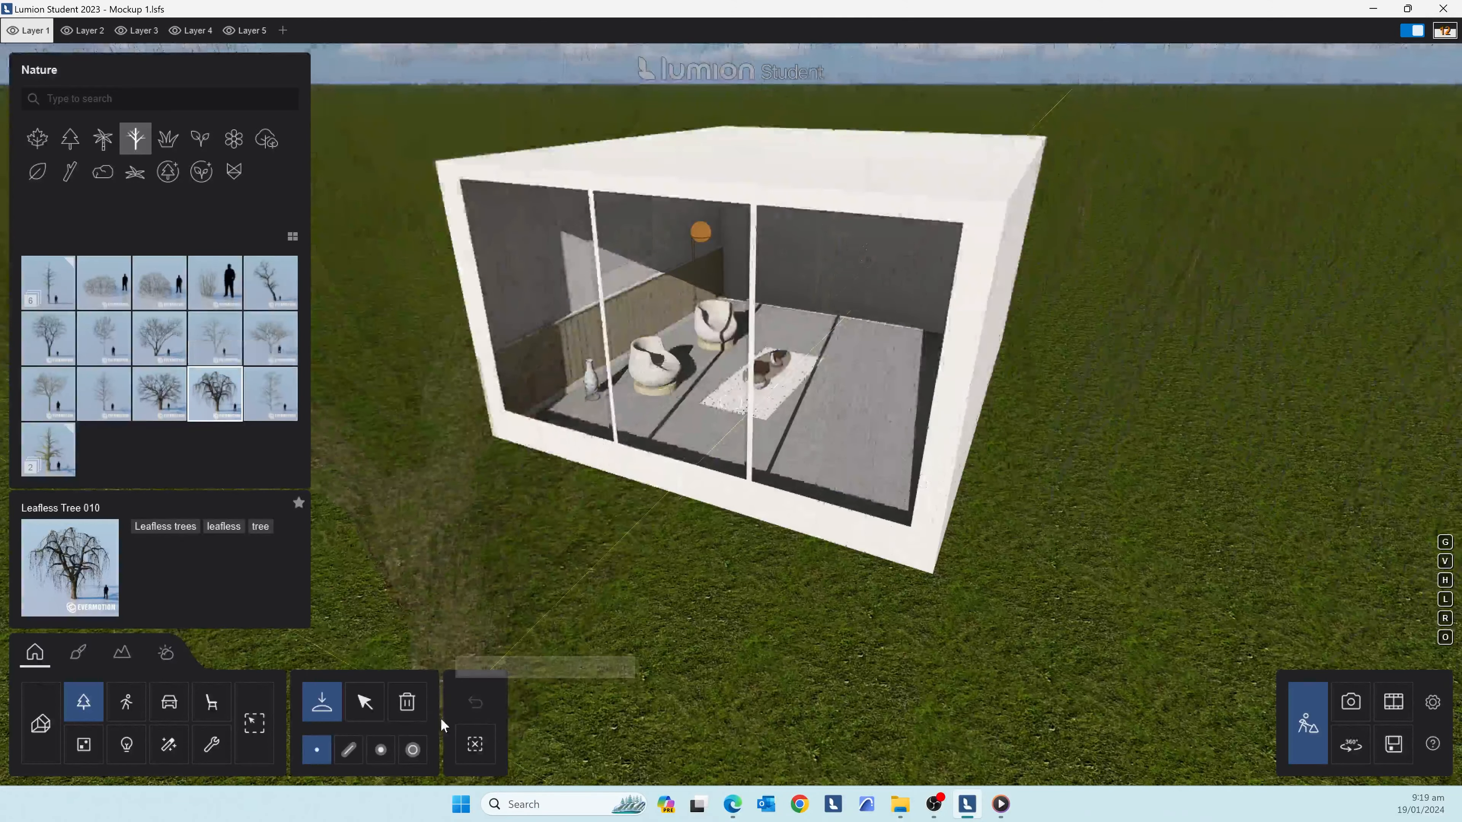
pyautogui.moveTo(571, 624); pyautogui.dragTo(478, 674, button='right')
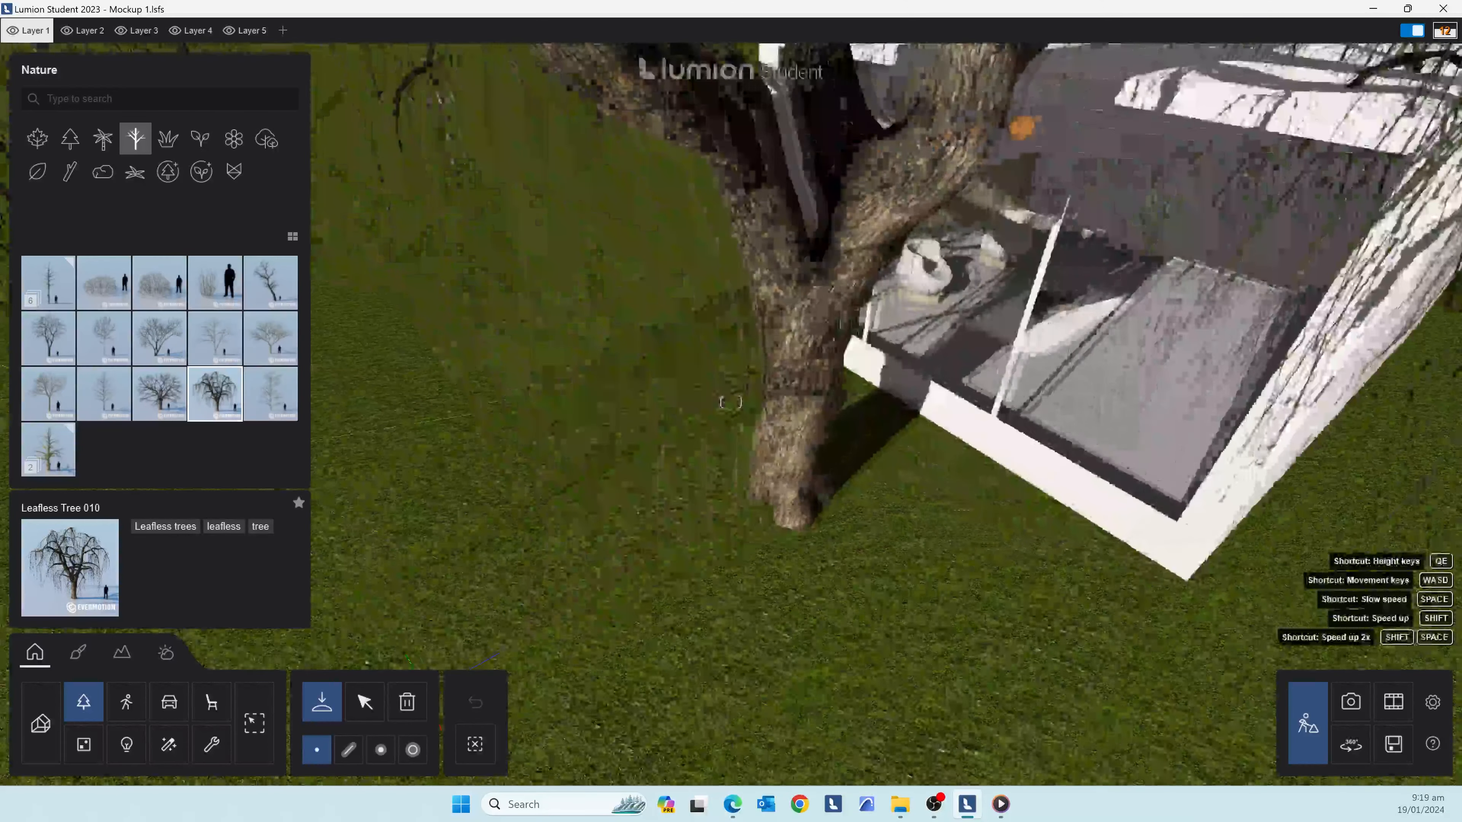
pyautogui.press('s')
pyautogui.press('d')
pyautogui.moveTo(662, 532); pyautogui.dragTo(524, 521, button='right')
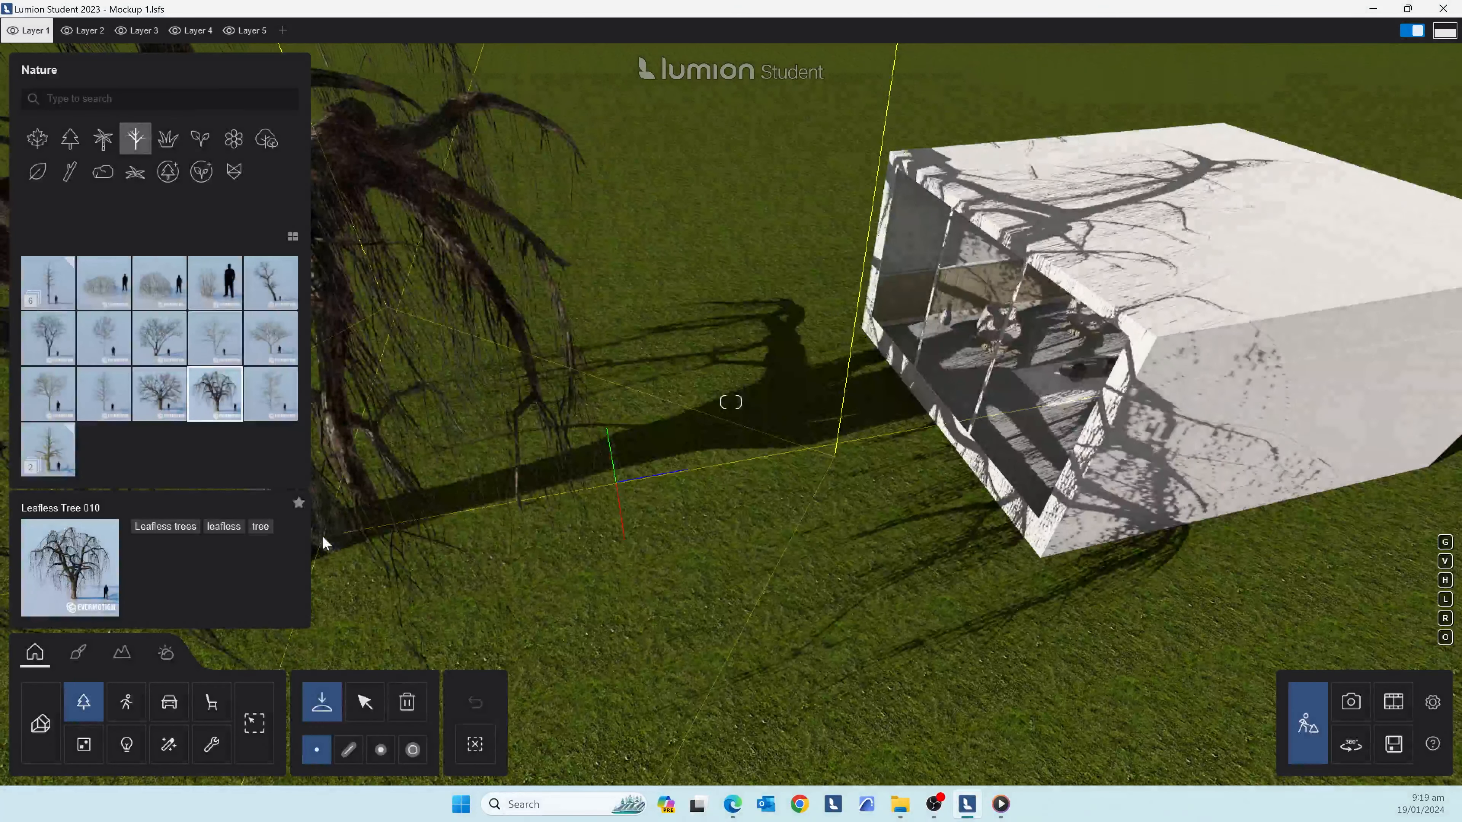
pyautogui.moveTo(381, 523); pyautogui.dragTo(346, 538, button='right')
pyautogui.press('s')
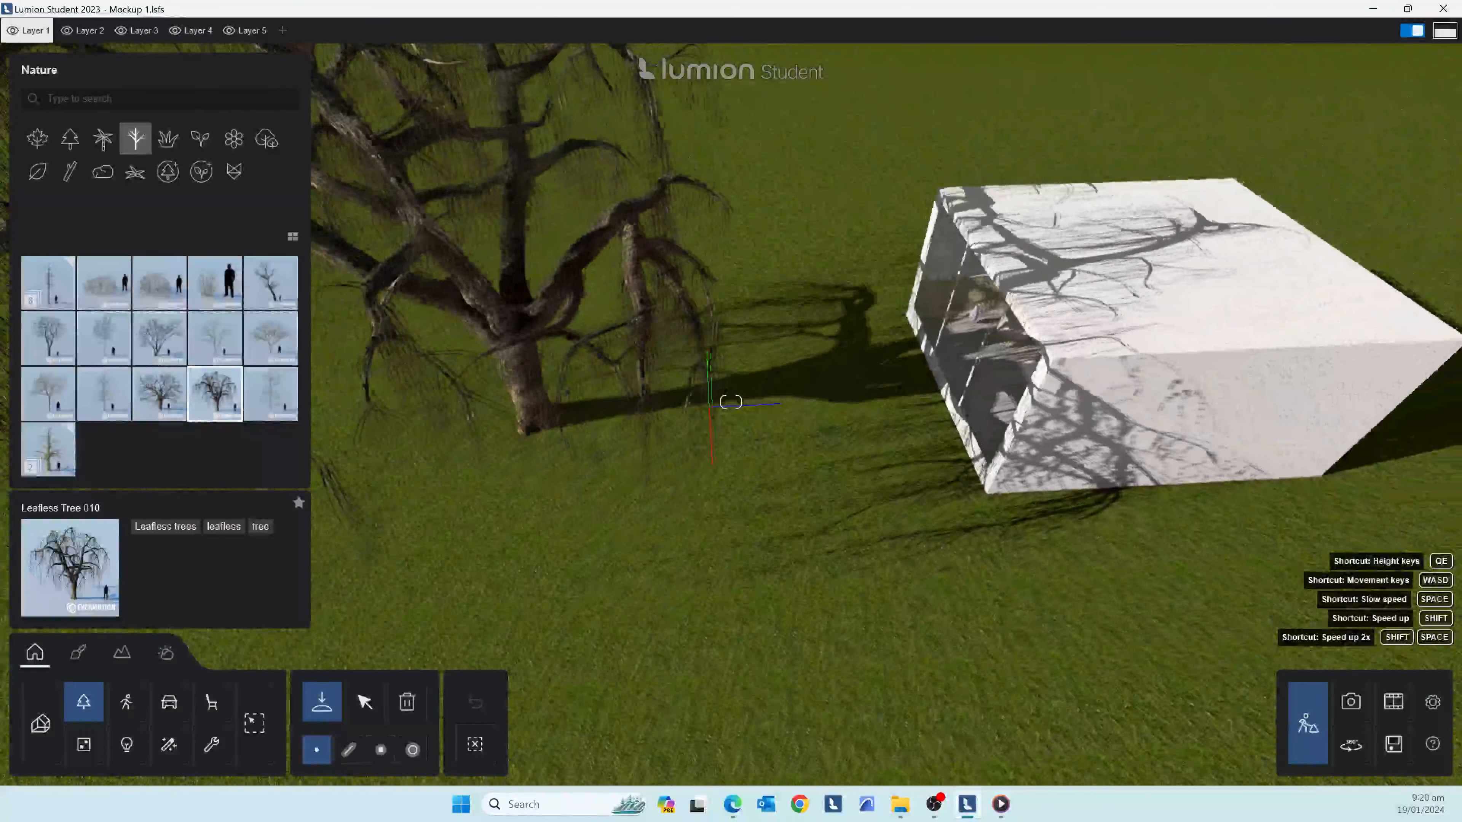
pyautogui.moveTo(450, 479); pyautogui.dragTo(397, 477, button='right')
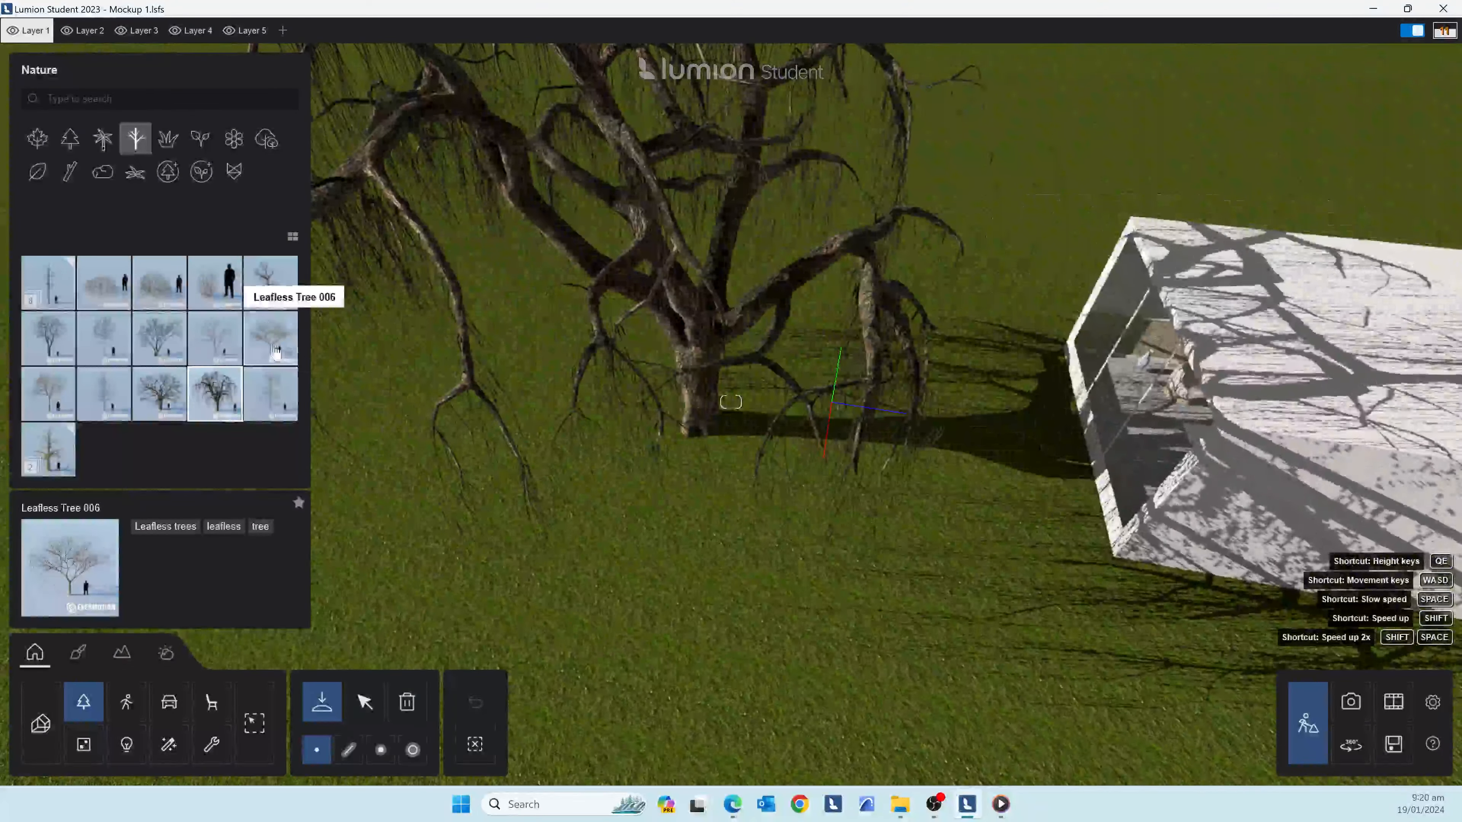
# - Place two Leafless Tree 006 trees on the grass in front of the glazed facade
pyautogui.click(273, 345)
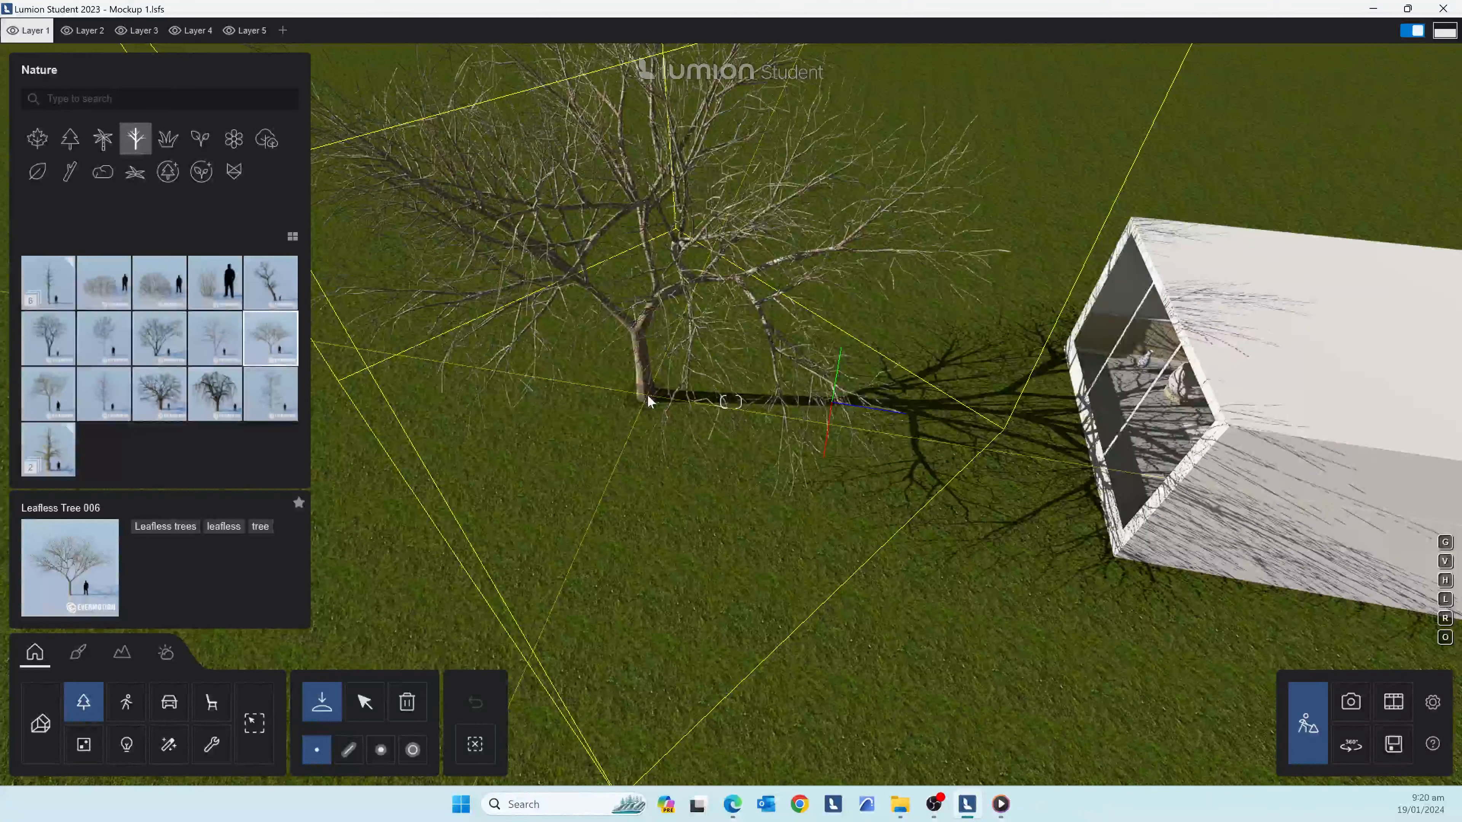
pyautogui.click(648, 395)
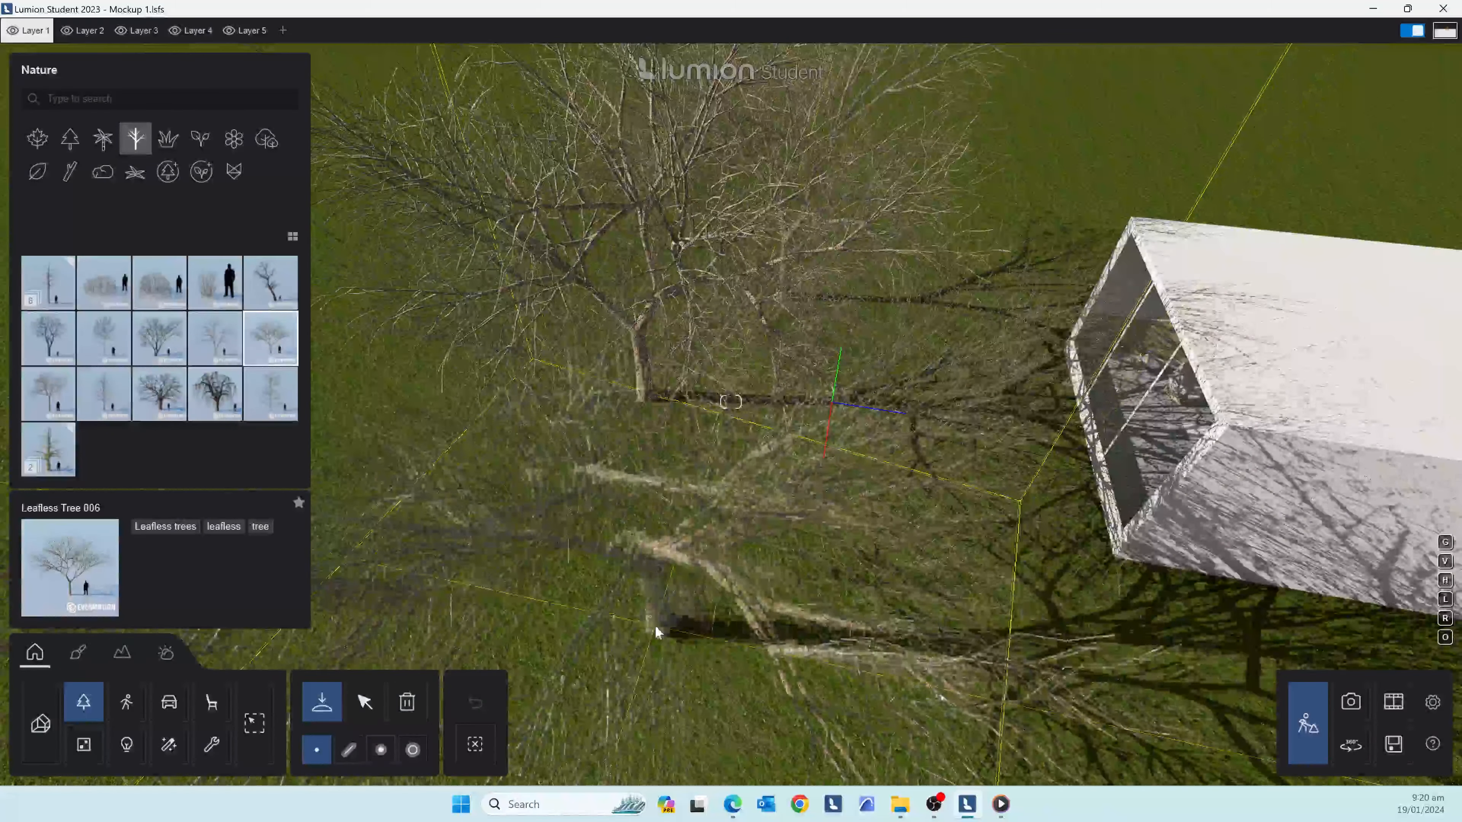
pyautogui.click(655, 633)
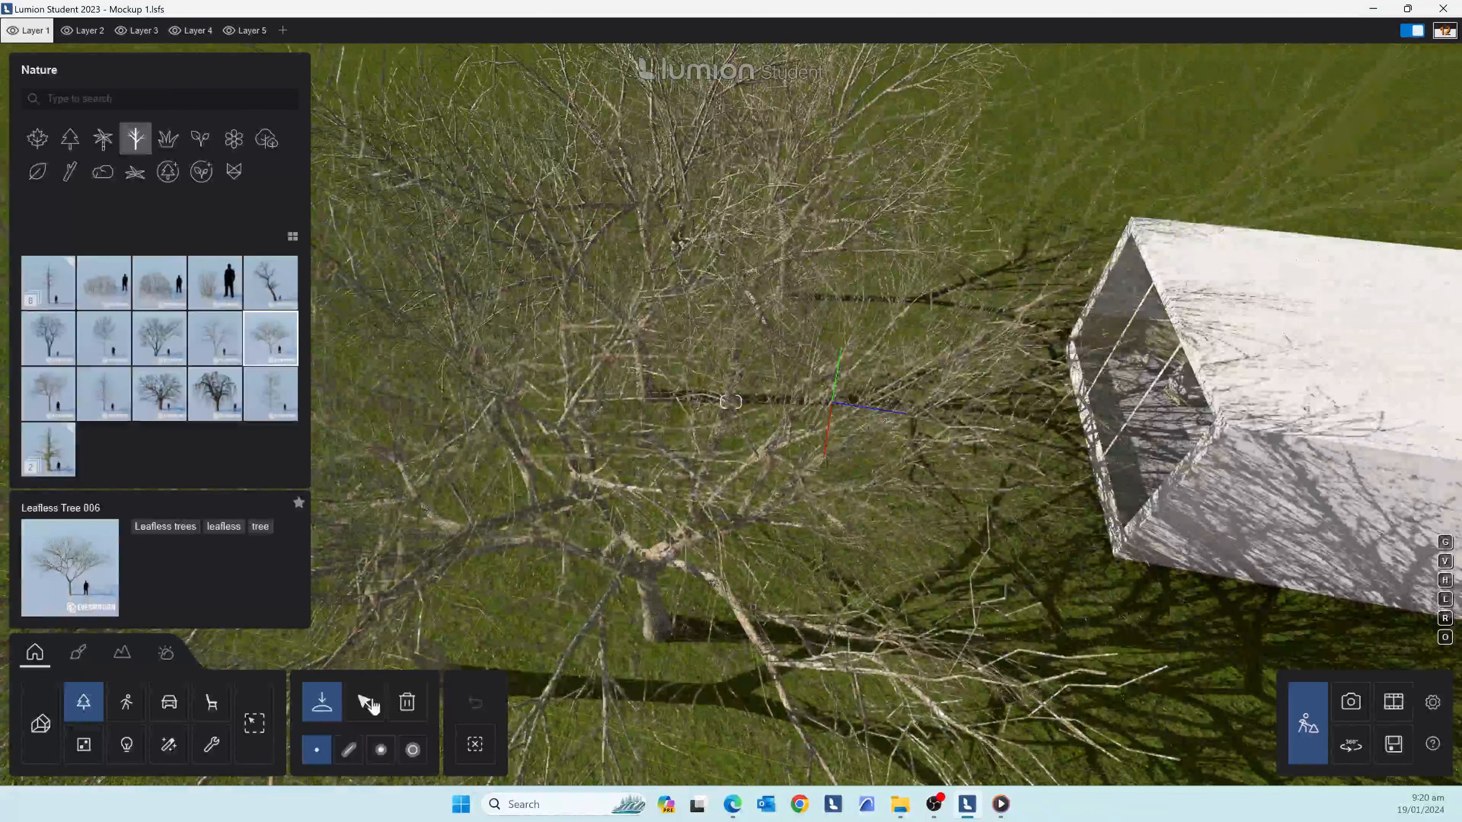
# - Adjust the sun height from inside the room so the trees' branch shadows fall across the floor and rug
pyautogui.click(165, 653)
pyautogui.moveTo(518, 461); pyautogui.dragTo(735, 368, button='right')
pyautogui.press('w')
pyautogui.press('w')
pyautogui.press('s')
pyautogui.press('w')
pyautogui.press('w')
pyautogui.press('q')
pyautogui.moveTo(276, 708); pyautogui.dragTo(264, 699)
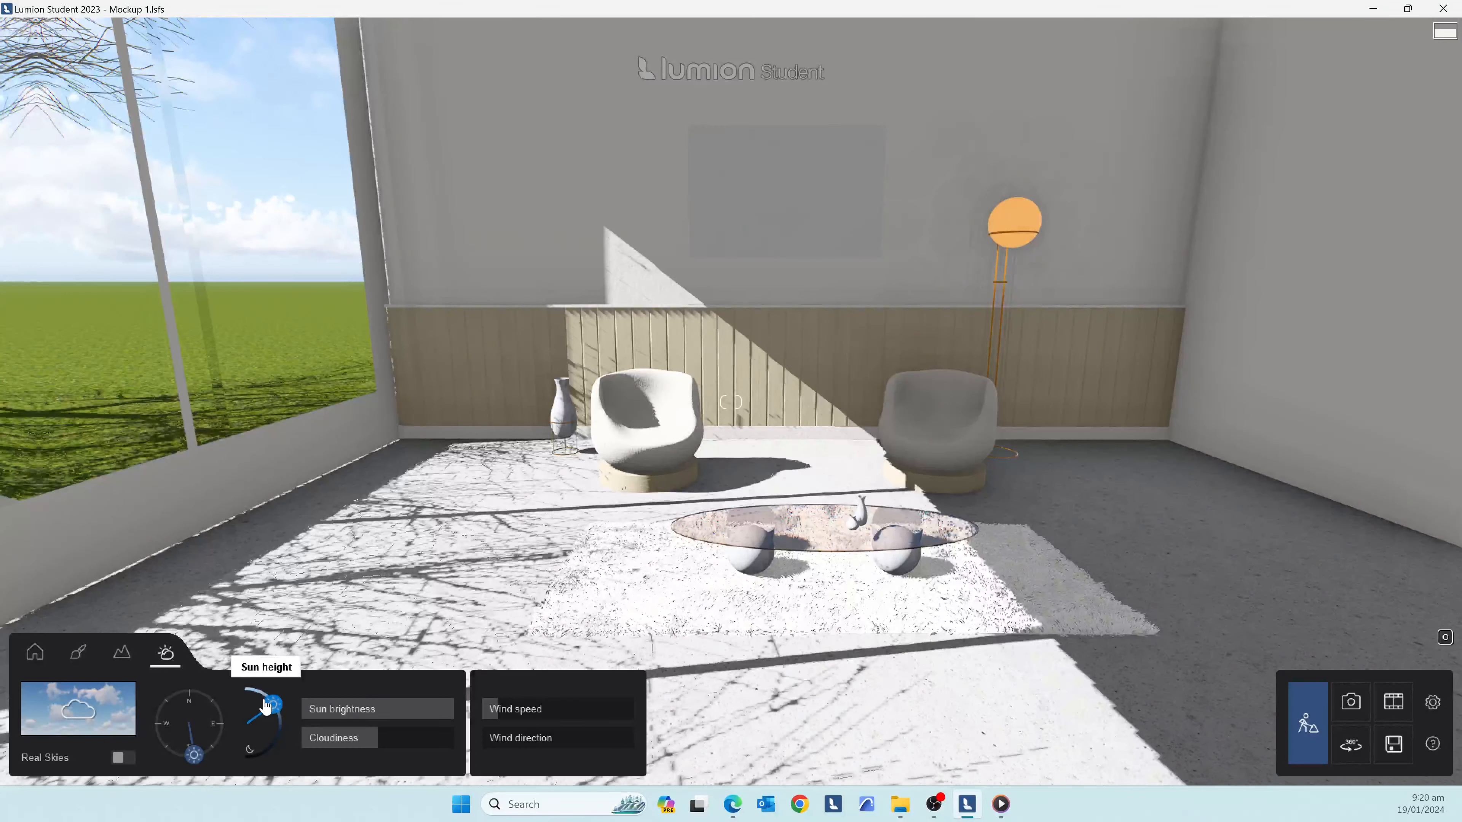
pyautogui.moveTo(928, 481); pyautogui.dragTo(928, 426, button='right')
pyautogui.press('s')
pyautogui.press('a')
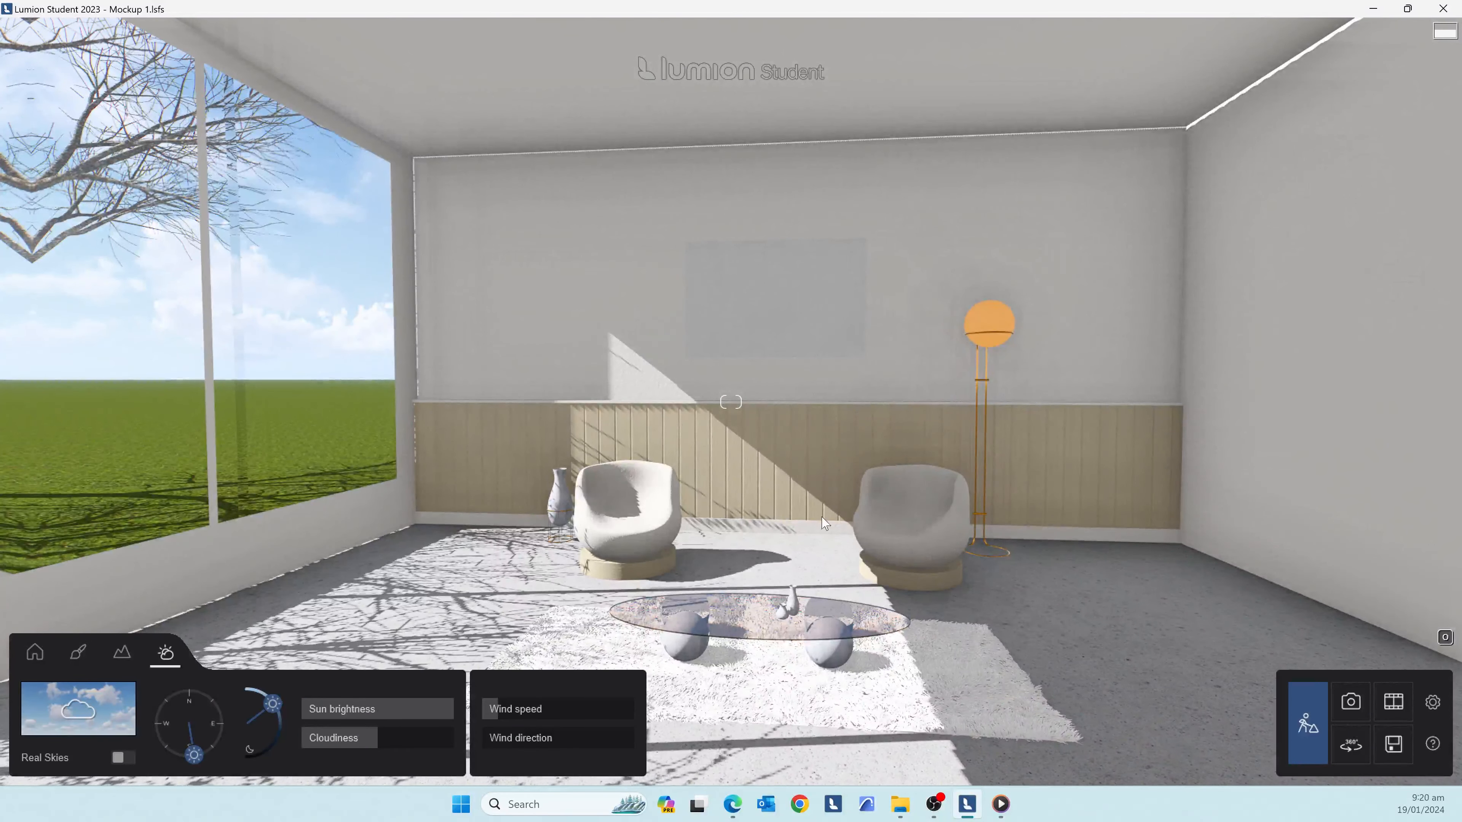
pyautogui.press('w')
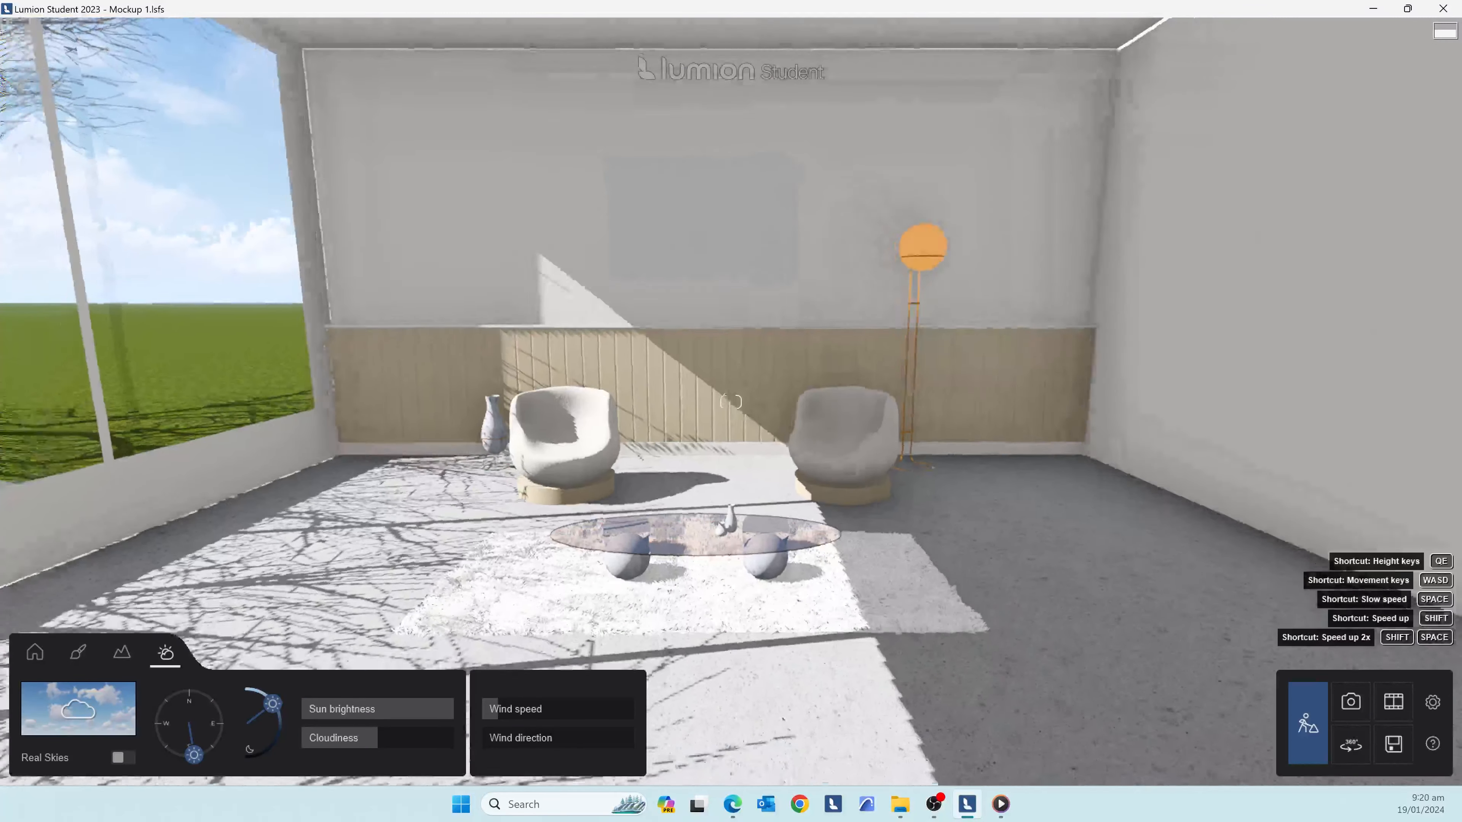